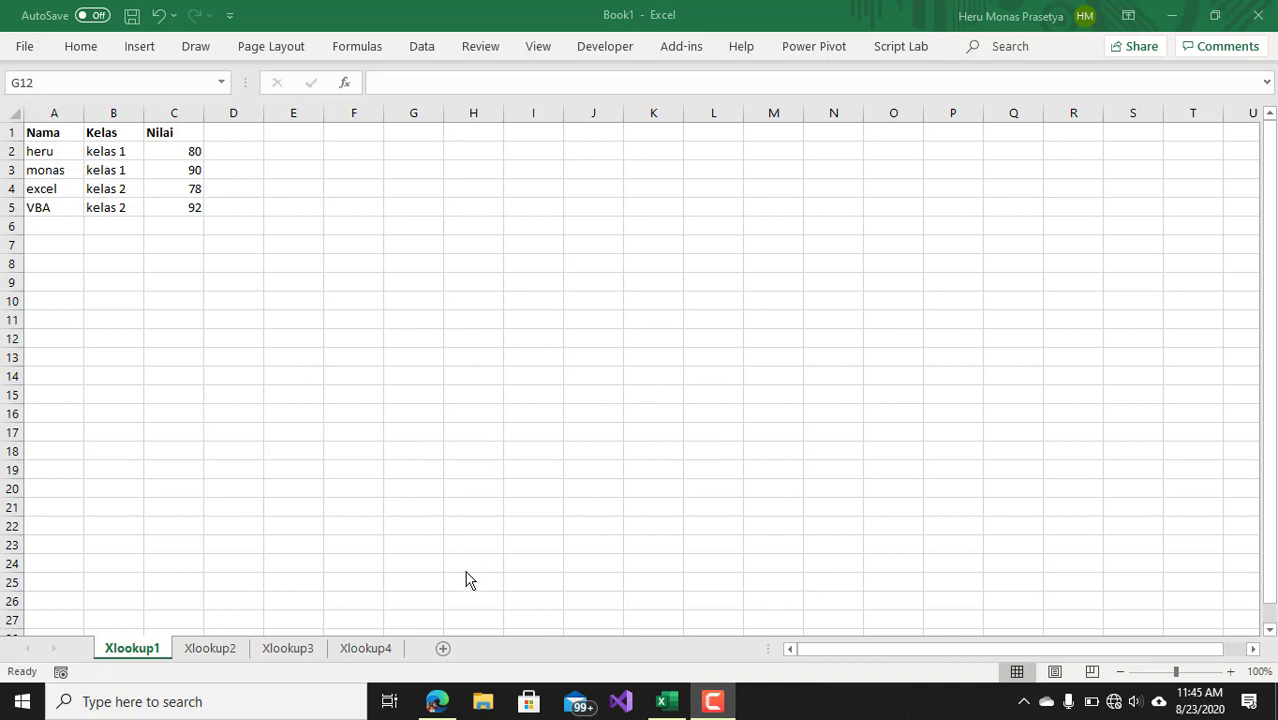
Leave the XLOOKUP help article for the YouTube tab, closing a new tab that failed to load.
{"action": "left_click", "coordinate": [437, 701]}
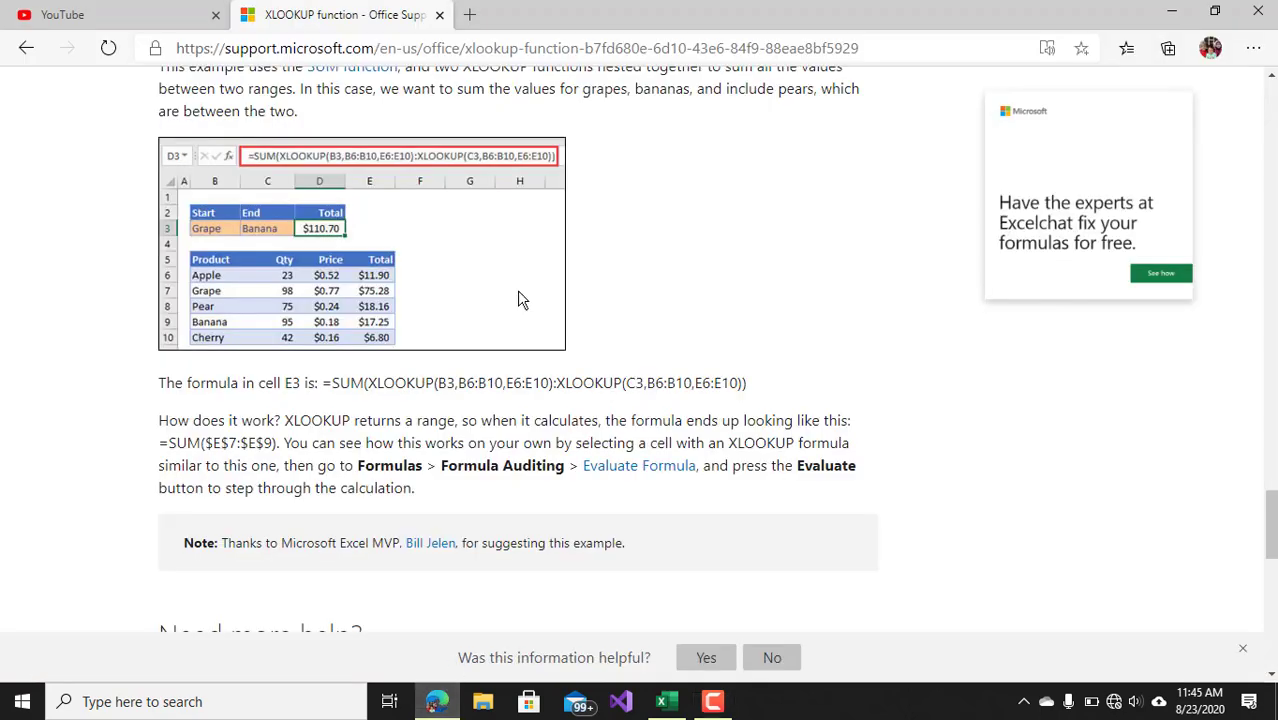
{"action": "left_click", "coordinate": [469, 16]}
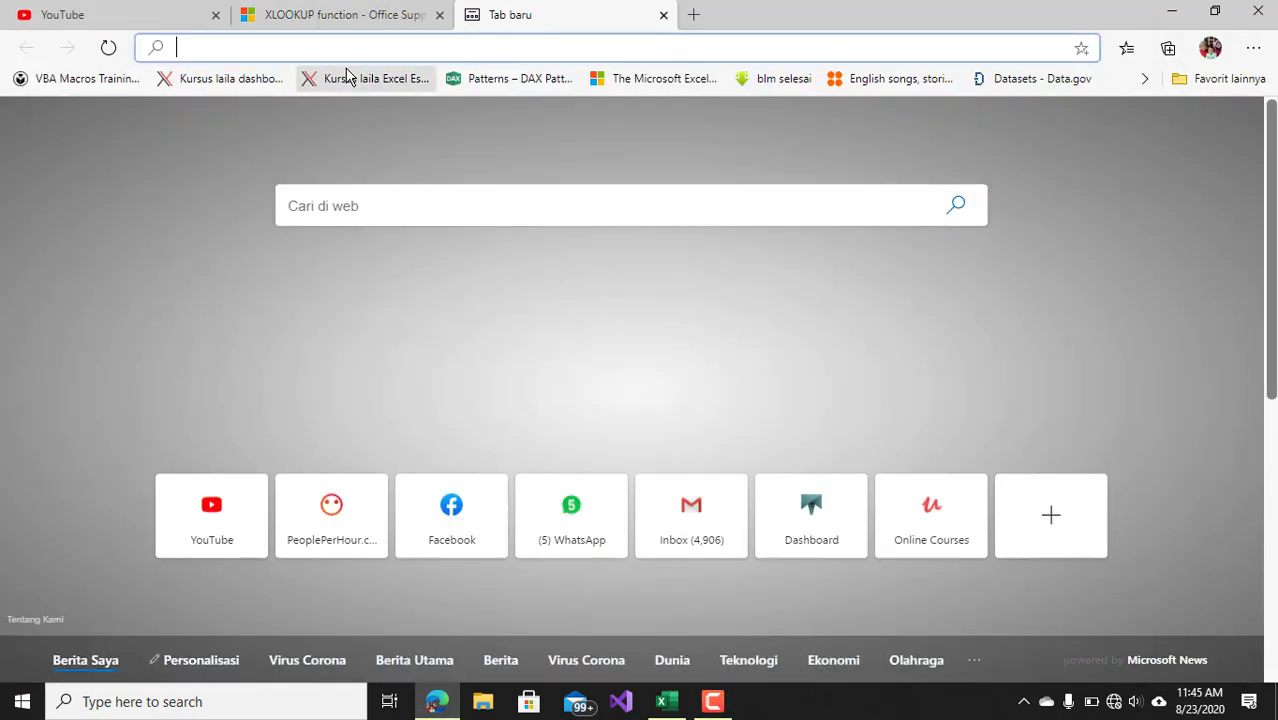
{"action": "mouse_move", "coordinate": [211, 514]}
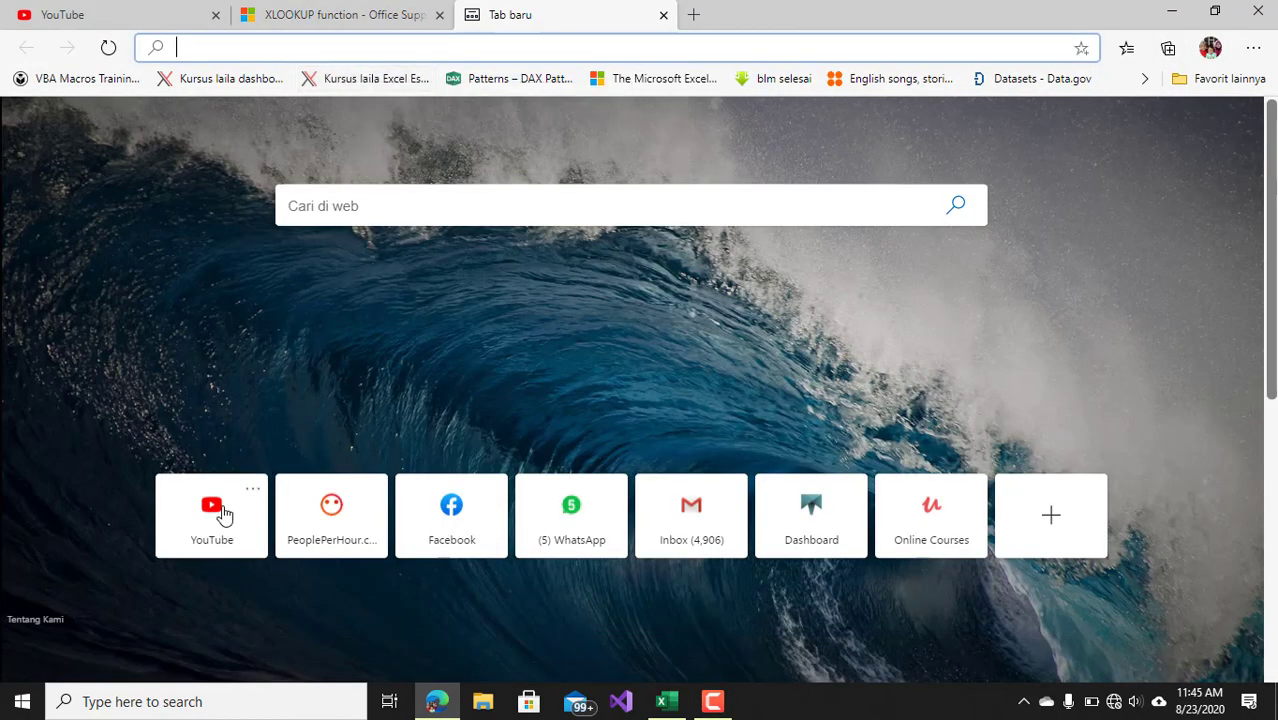
{"action": "left_click", "coordinate": [224, 514]}
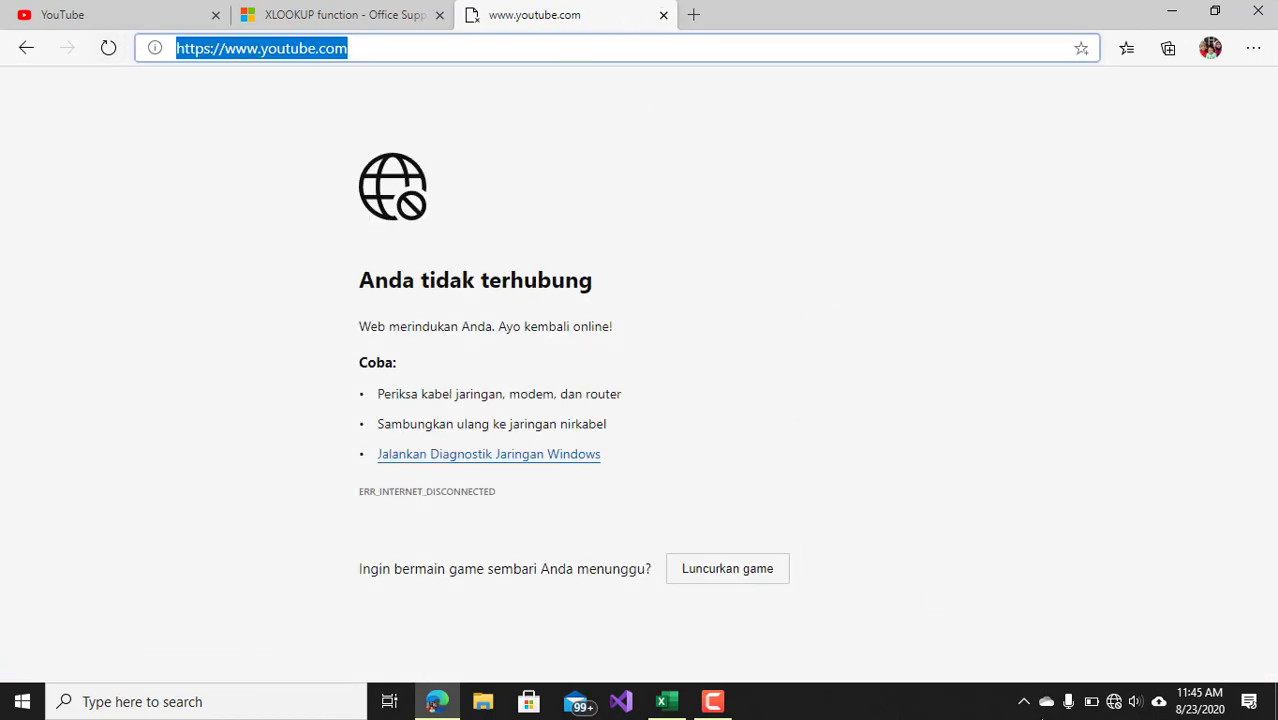
{"action": "left_click", "coordinate": [665, 17]}
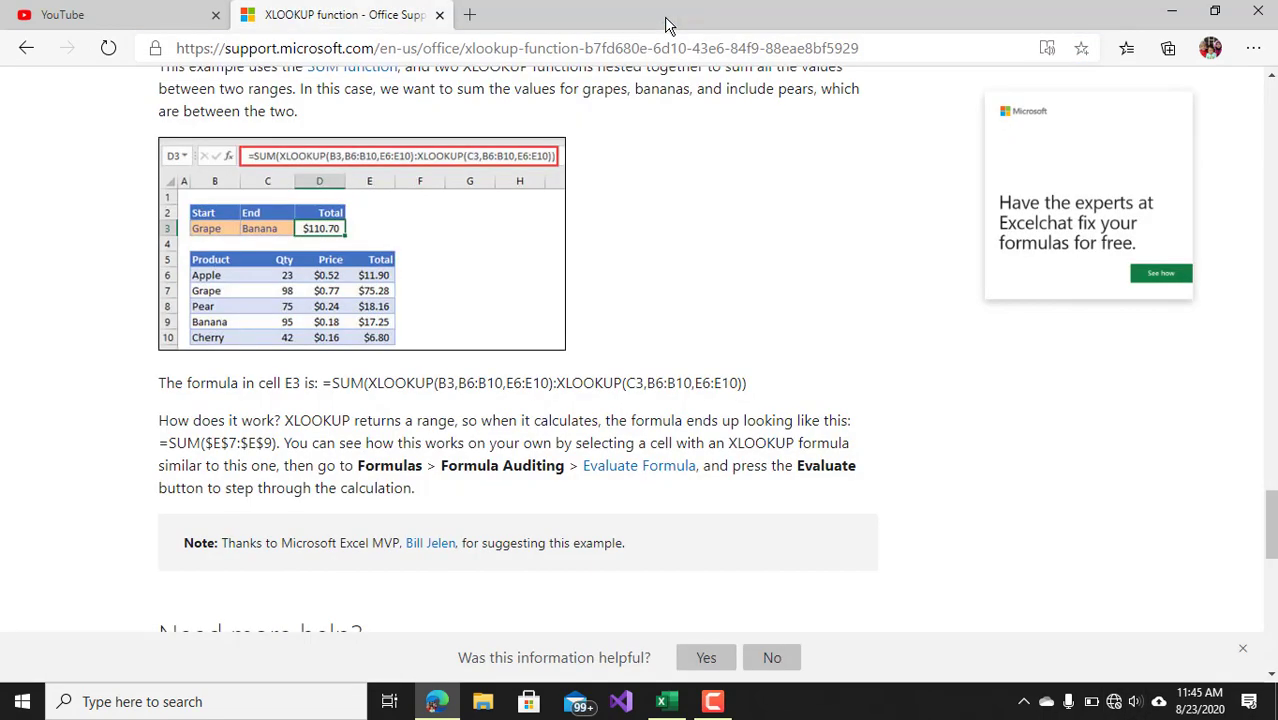
{"action": "left_click", "coordinate": [712, 701]}
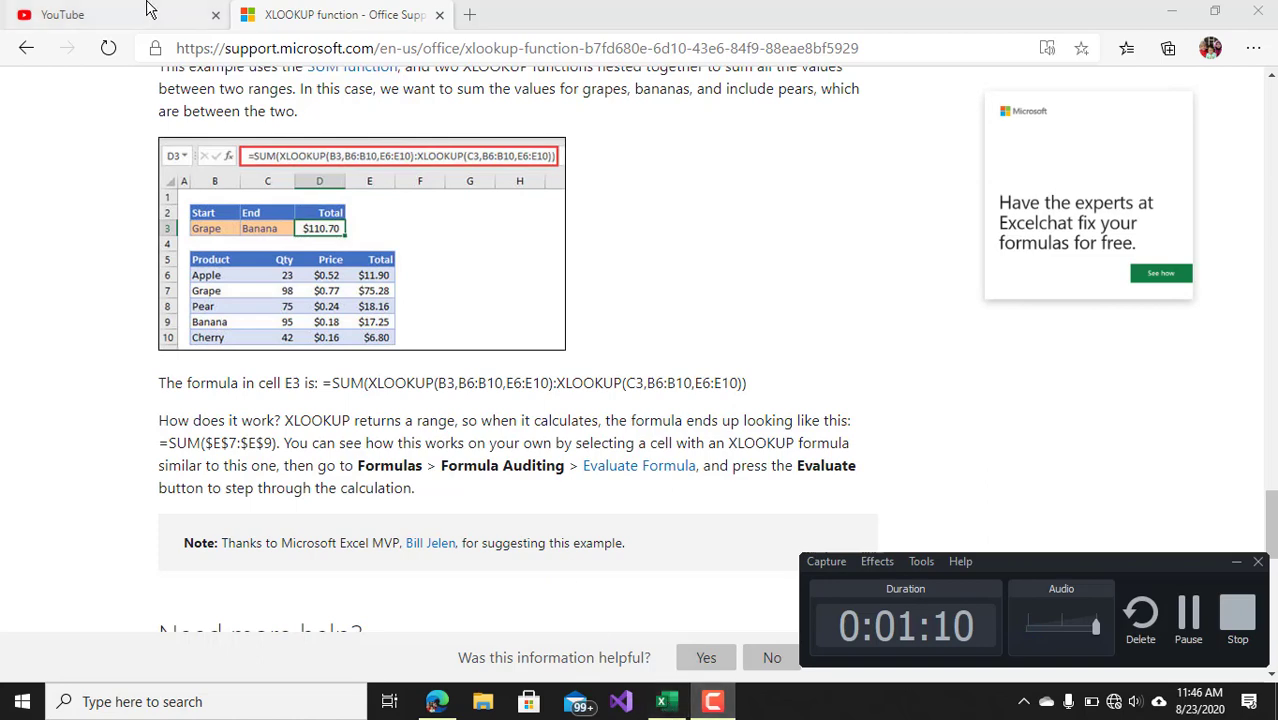
{"action": "key", "text": "ctrl+shift+Tab"}
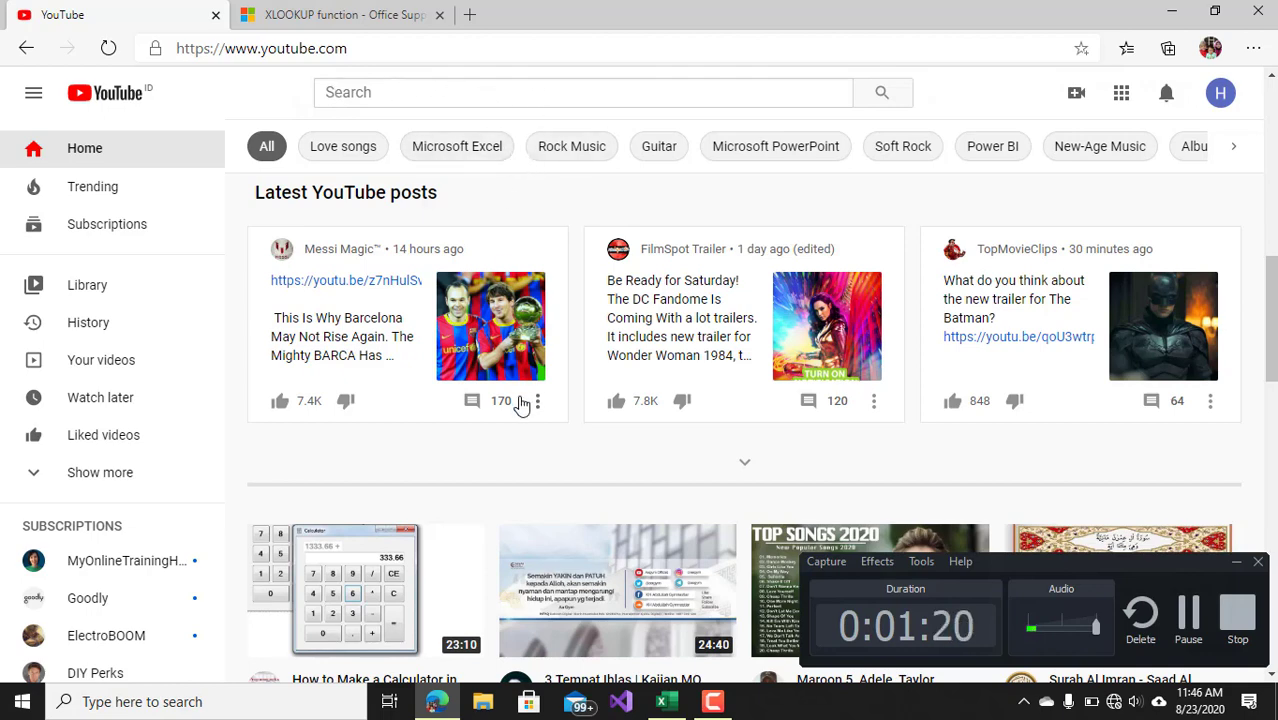
Bring Excel's Book1 forward, showing the Xlookup1 sheet's Nama/Kelas/Nilai table.
{"action": "left_click", "coordinate": [664, 703]}
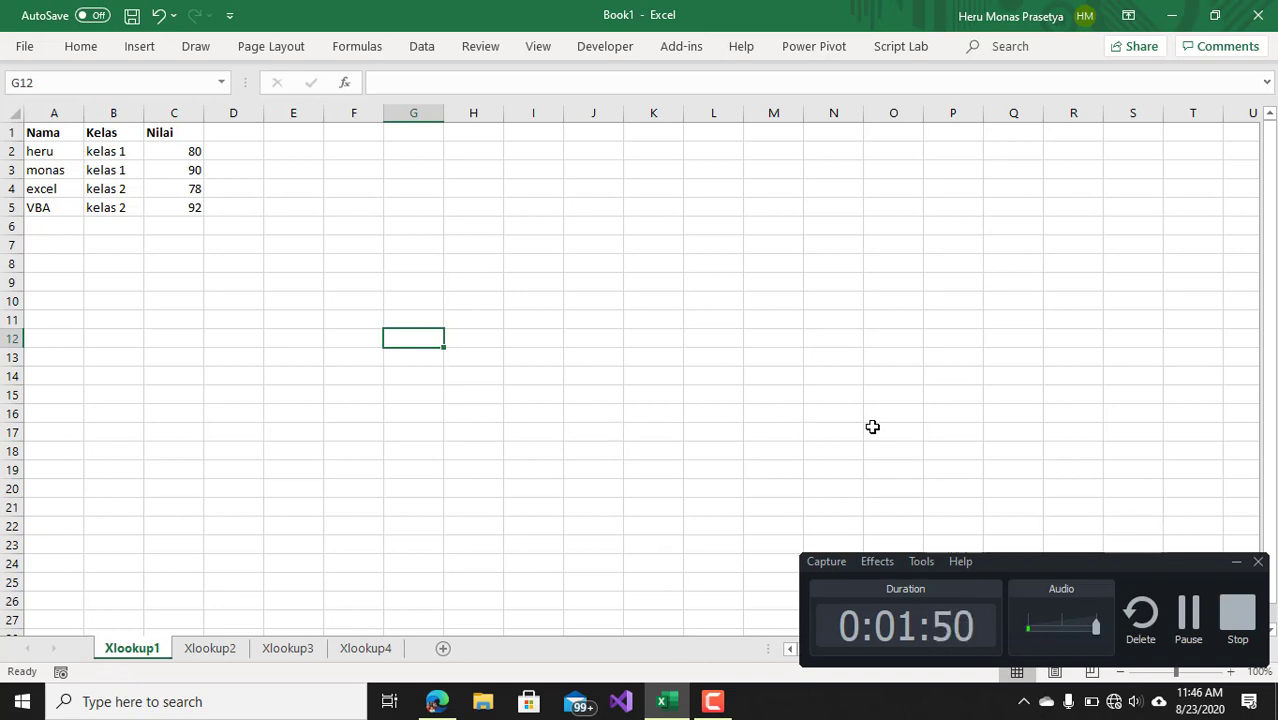
{"action": "left_click", "coordinate": [1191, 617]}
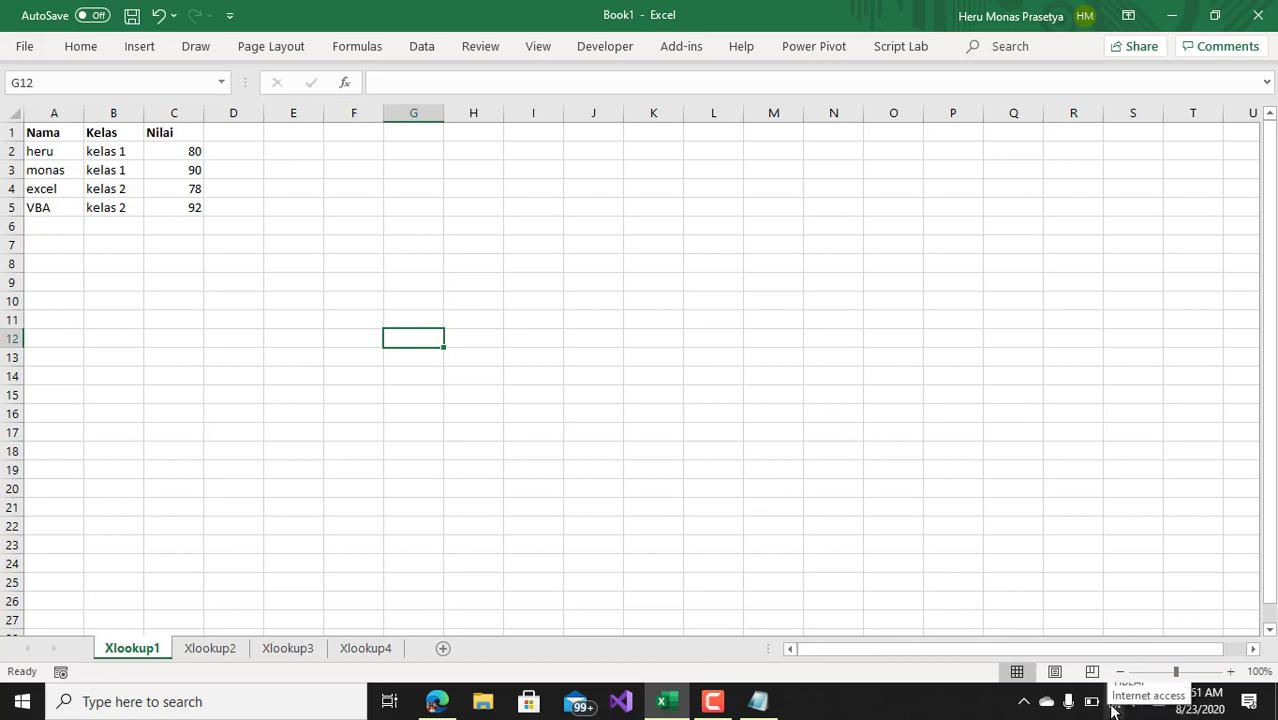
Return to Edge and switch to the 'heru monas apakah excel' YouTube search results.
{"action": "left_click", "coordinate": [436, 701]}
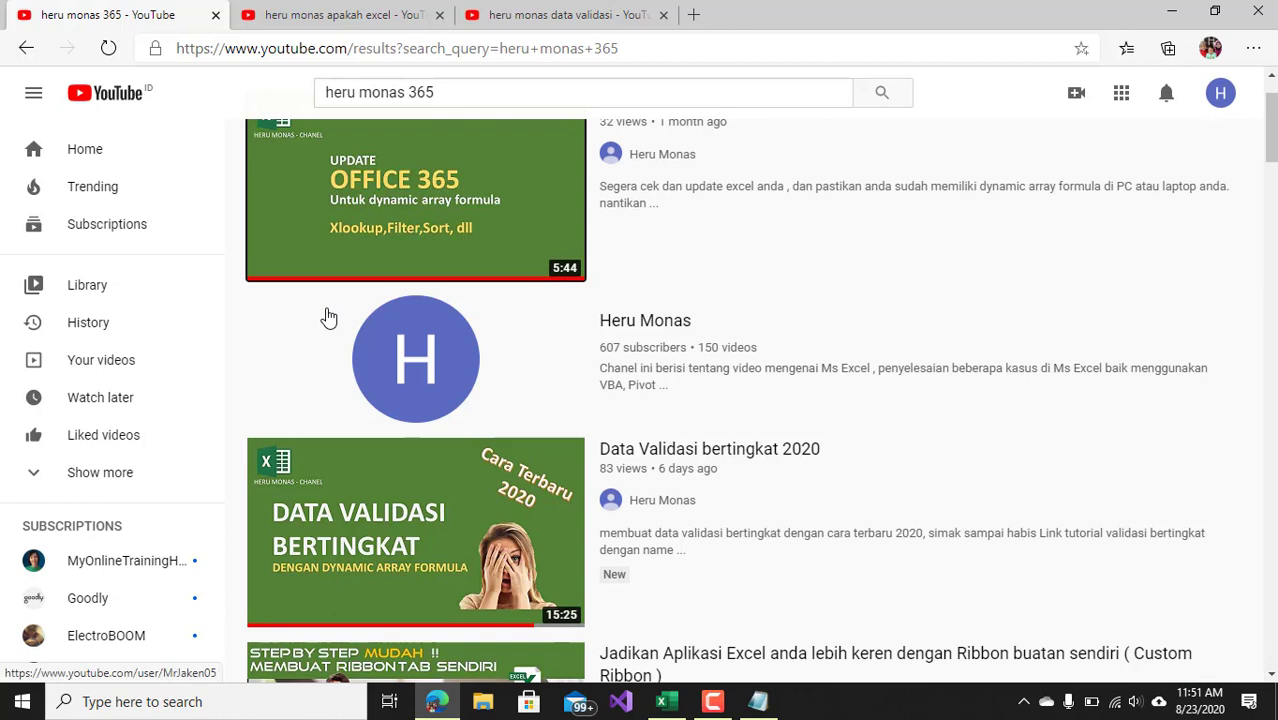
{"action": "scroll", "coordinate": [329, 317], "scroll_direction": "up", "scroll_amount": 2}
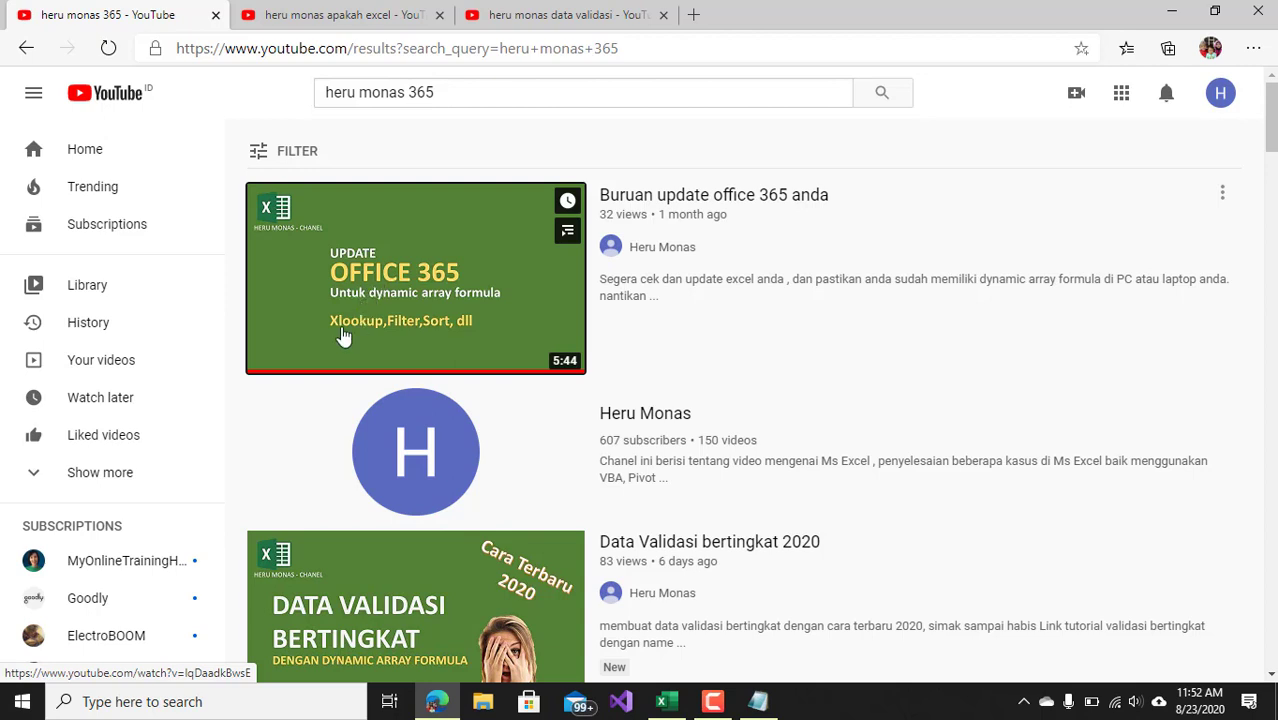
{"action": "mouse_move", "coordinate": [415, 278]}
{"action": "left_click", "coordinate": [340, 15]}
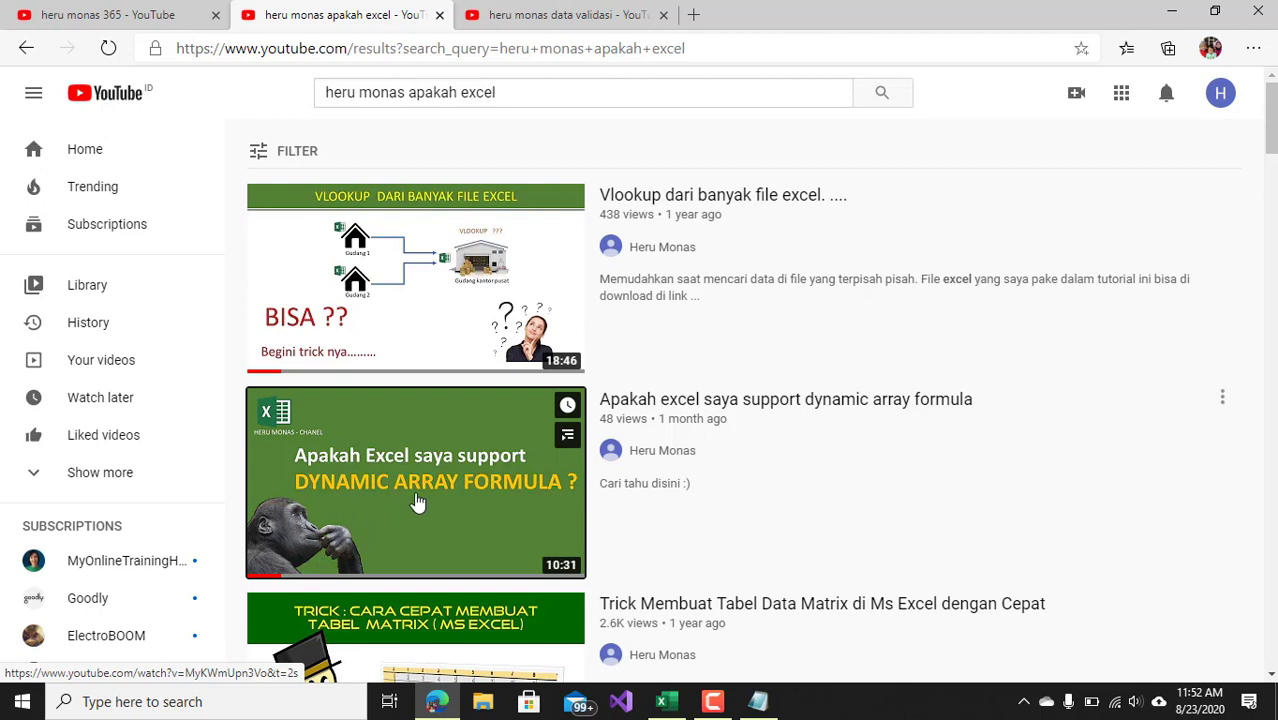
Browse the data validation results to Data Validasi bertingkat 2020, then return to Excel.
{"action": "left_click", "coordinate": [553, 18]}
{"action": "scroll", "coordinate": [715, 345], "scroll_direction": "up", "scroll_amount": 3}
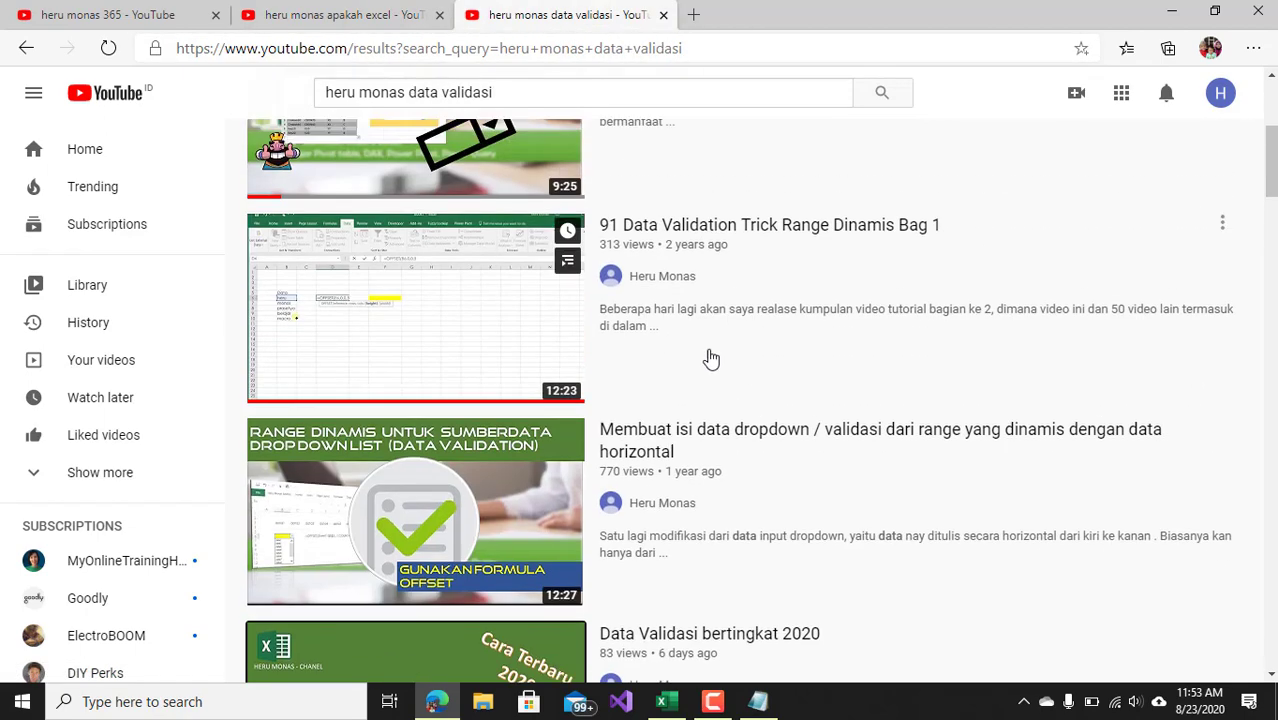
{"action": "scroll", "coordinate": [707, 357], "scroll_direction": "up", "scroll_amount": 2}
{"action": "scroll", "coordinate": [710, 358], "scroll_direction": "up", "scroll_amount": 2}
{"action": "scroll", "coordinate": [710, 358], "scroll_direction": "up", "scroll_amount": 1}
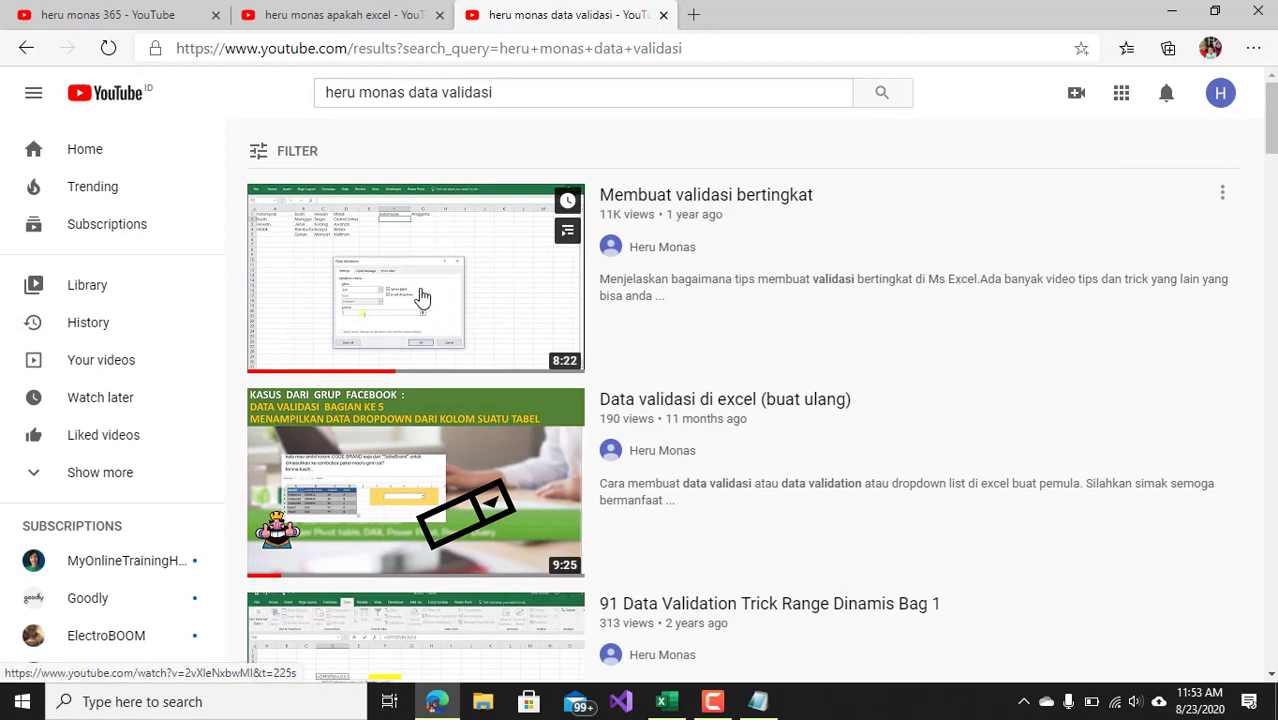
{"action": "scroll", "coordinate": [452, 310], "scroll_direction": "down", "scroll_amount": 3}
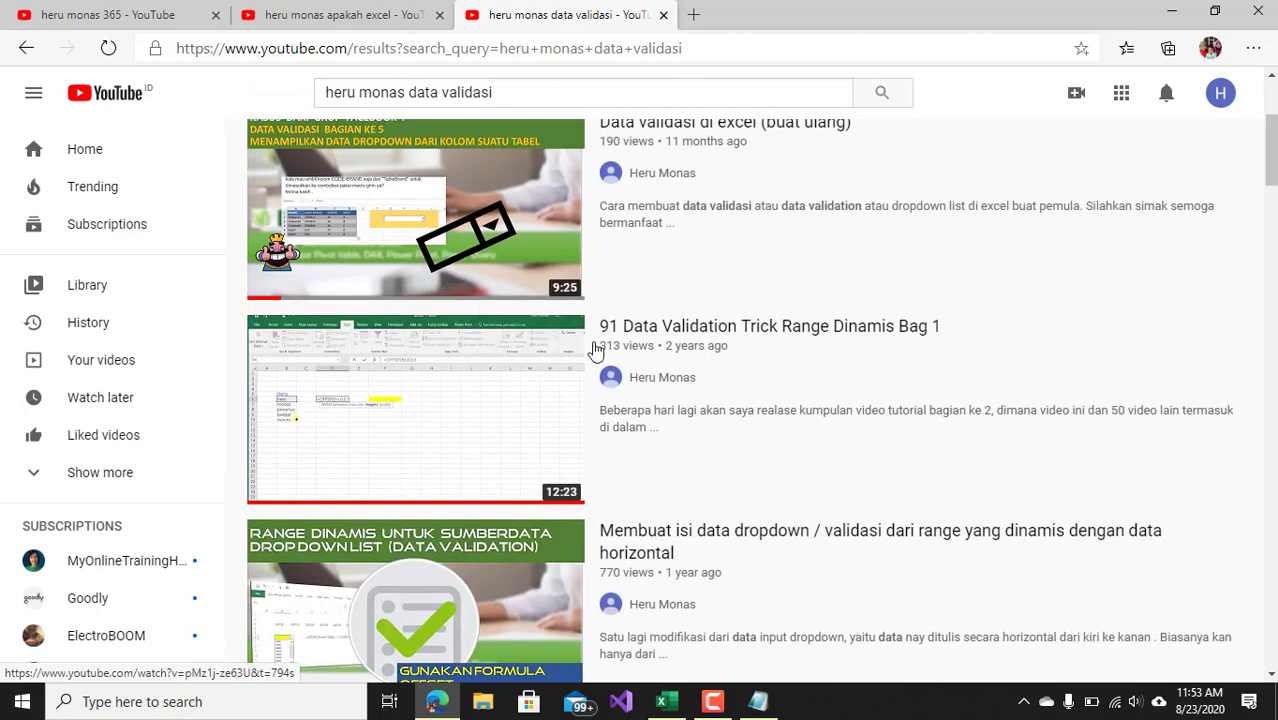
{"action": "mouse_move", "coordinate": [415, 409]}
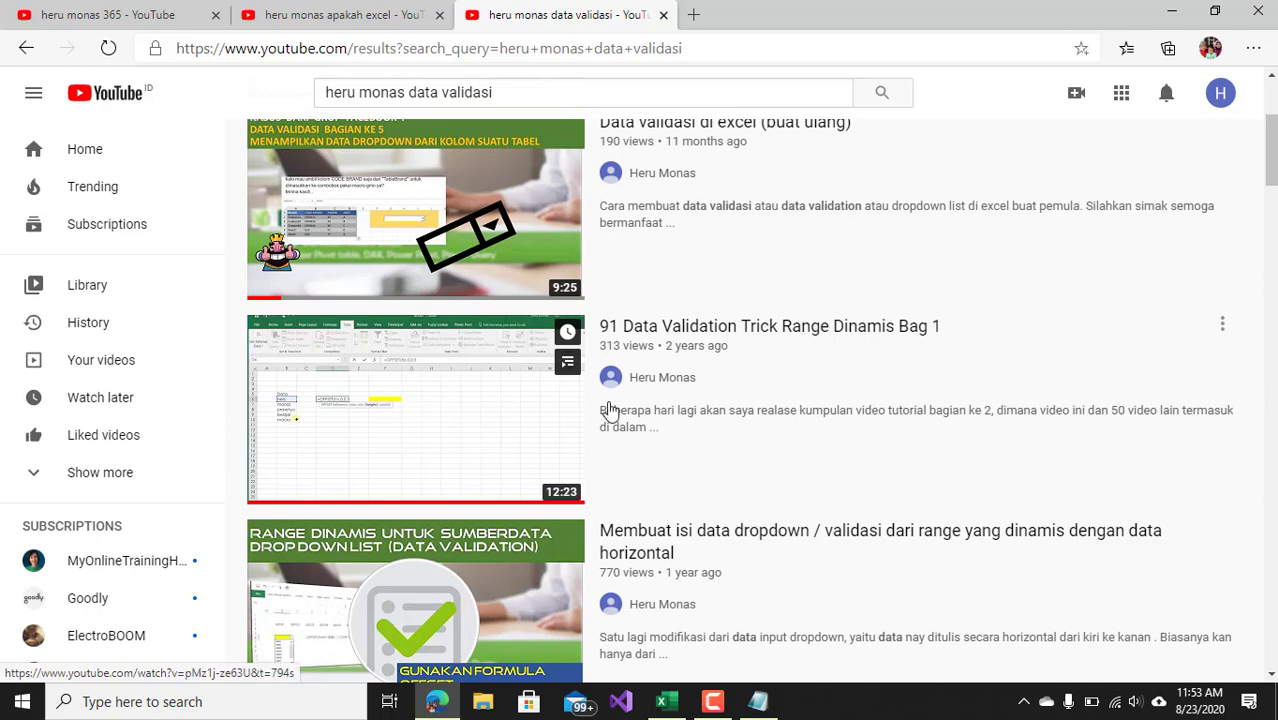
{"action": "scroll", "coordinate": [548, 452], "scroll_direction": "down", "scroll_amount": 4}
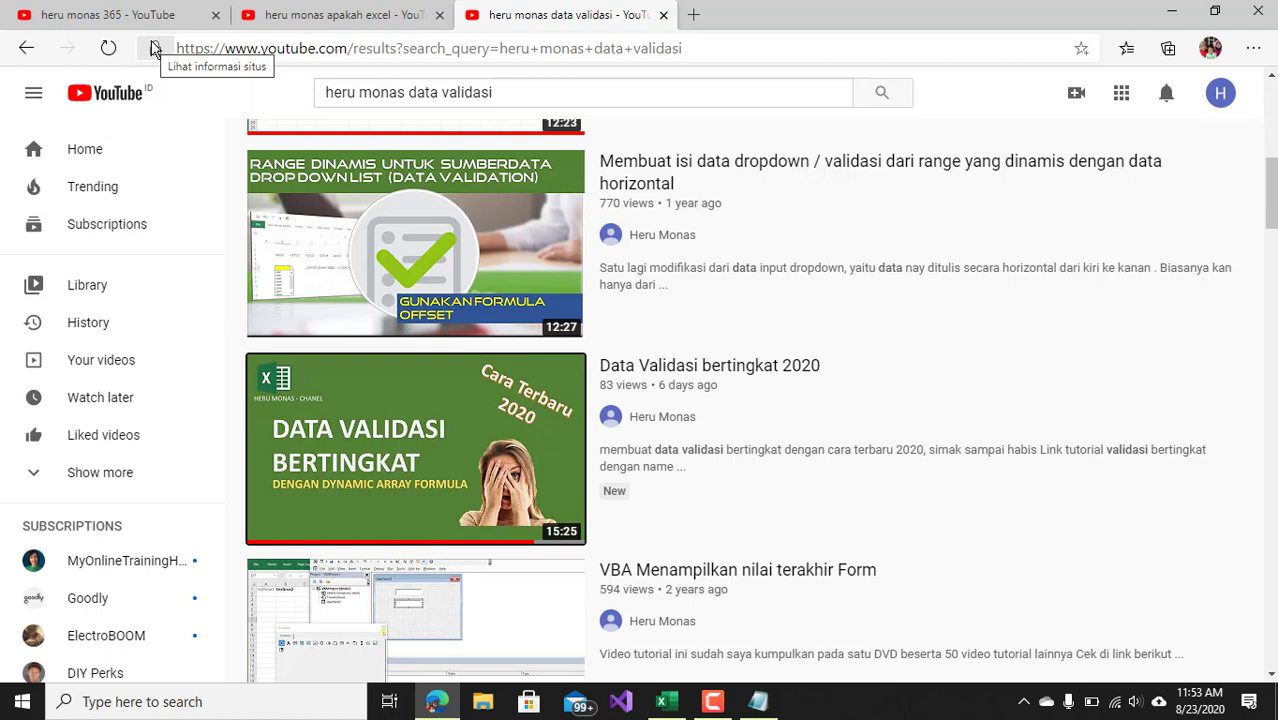
{"action": "left_click", "coordinate": [667, 690]}
Enter the label XLOOKUP in G2 and widen column G to fit it.
{"action": "left_click", "coordinate": [463, 443]}
{"action": "left_click", "coordinate": [402, 318]}
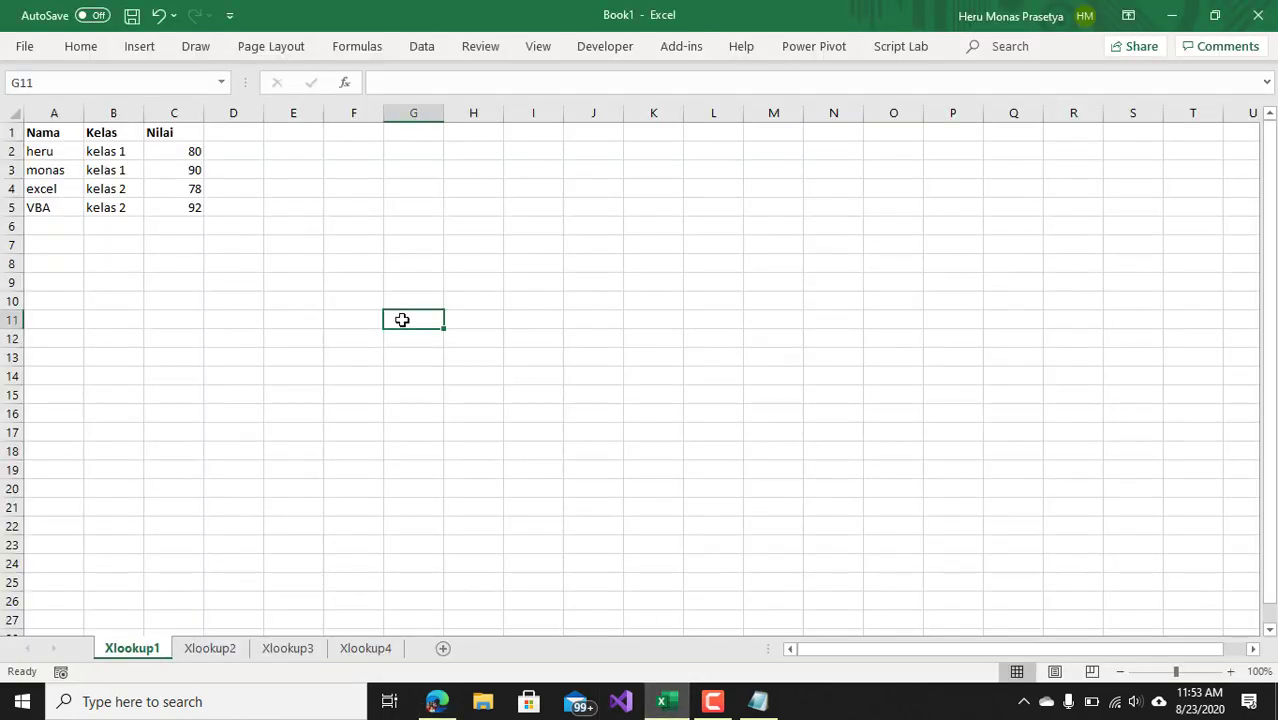
{"action": "left_click", "coordinate": [422, 158]}
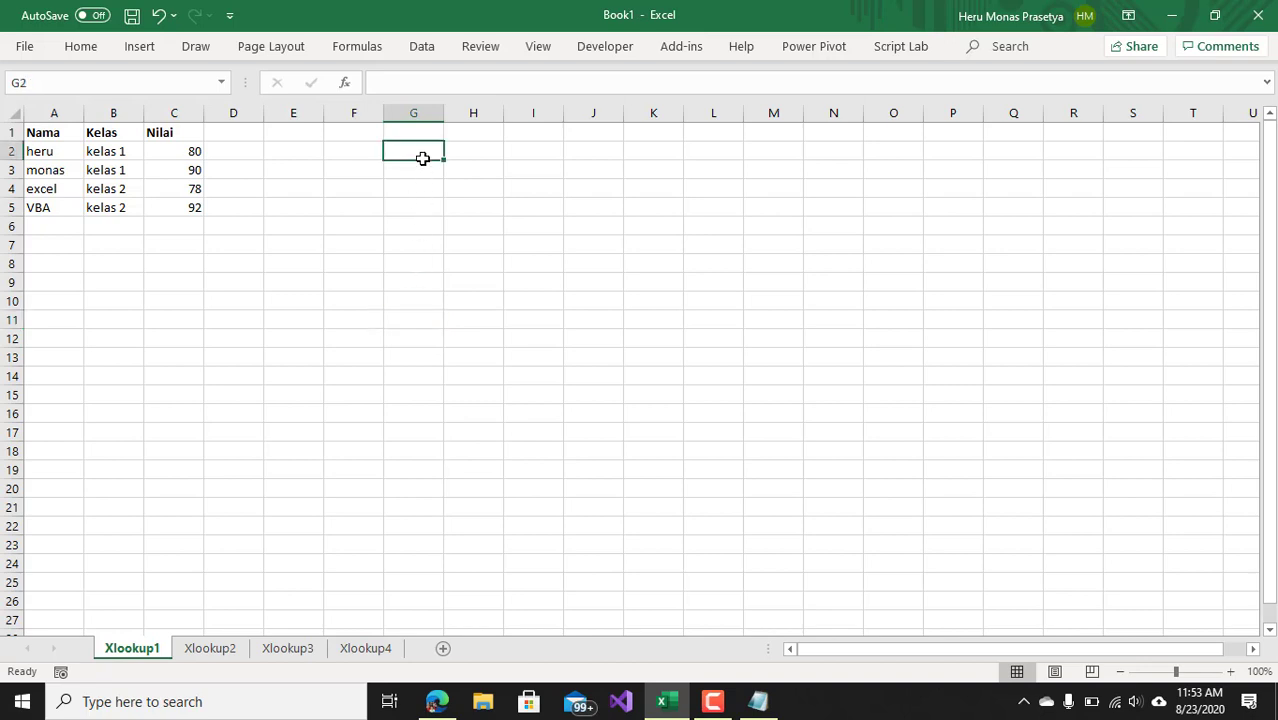
{"action": "type", "text": "X"}
{"action": "type", "text": "LOO"}
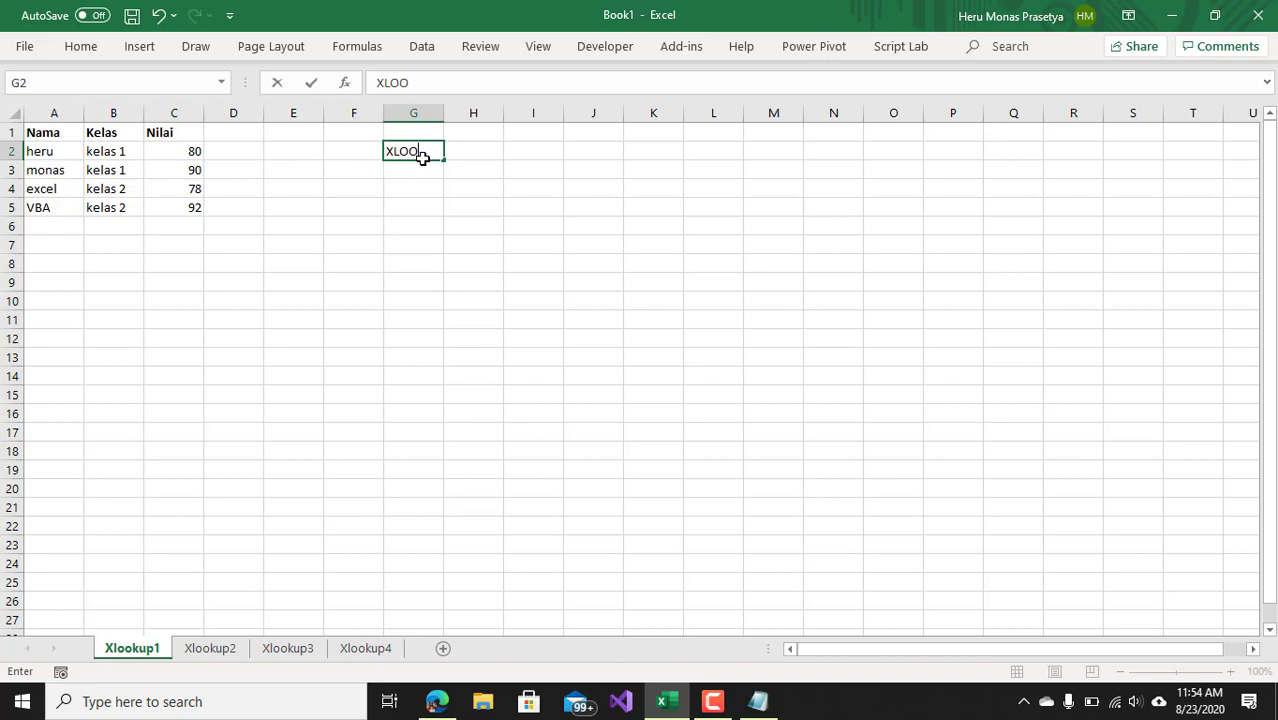
{"action": "type", "text": "KUP"}
{"action": "left_click", "coordinate": [475, 228]}
{"action": "left_click_drag", "start_coordinate": [443, 112], "coordinate": [471, 116]}
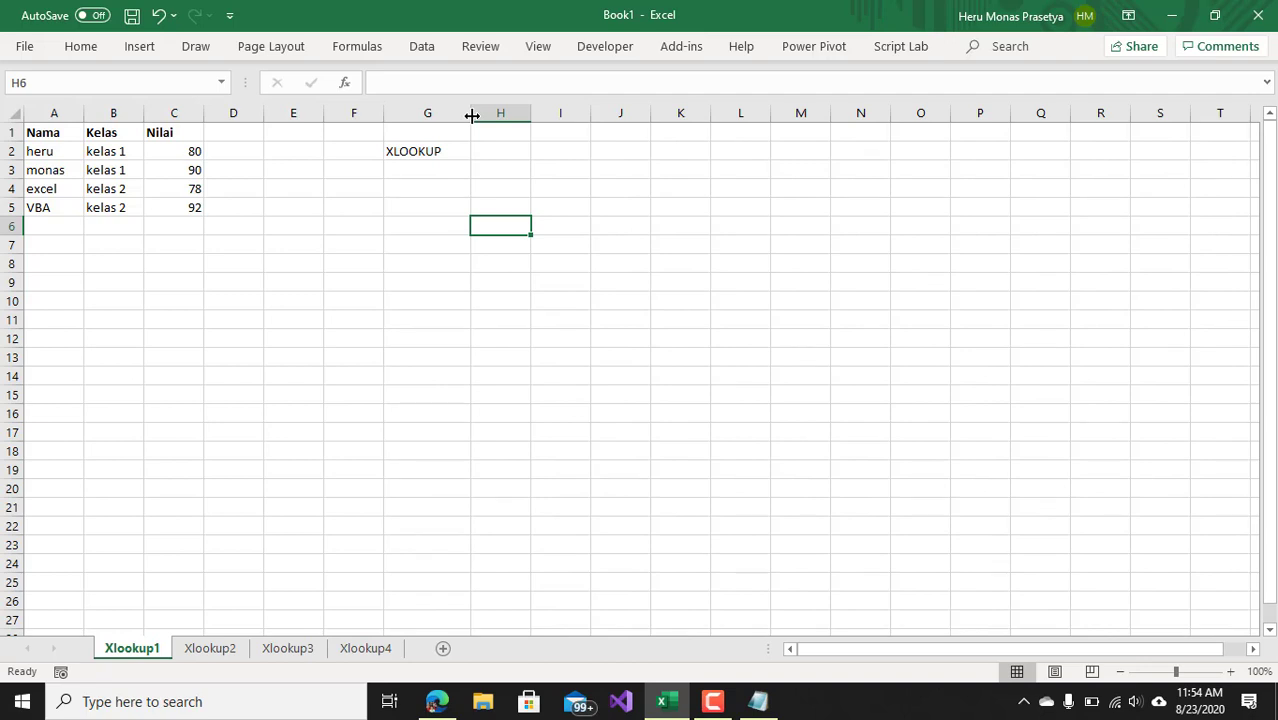
Enter the label VLOOKUP in G4.
{"action": "left_click", "coordinate": [441, 191]}
{"action": "type", "text": "V"}
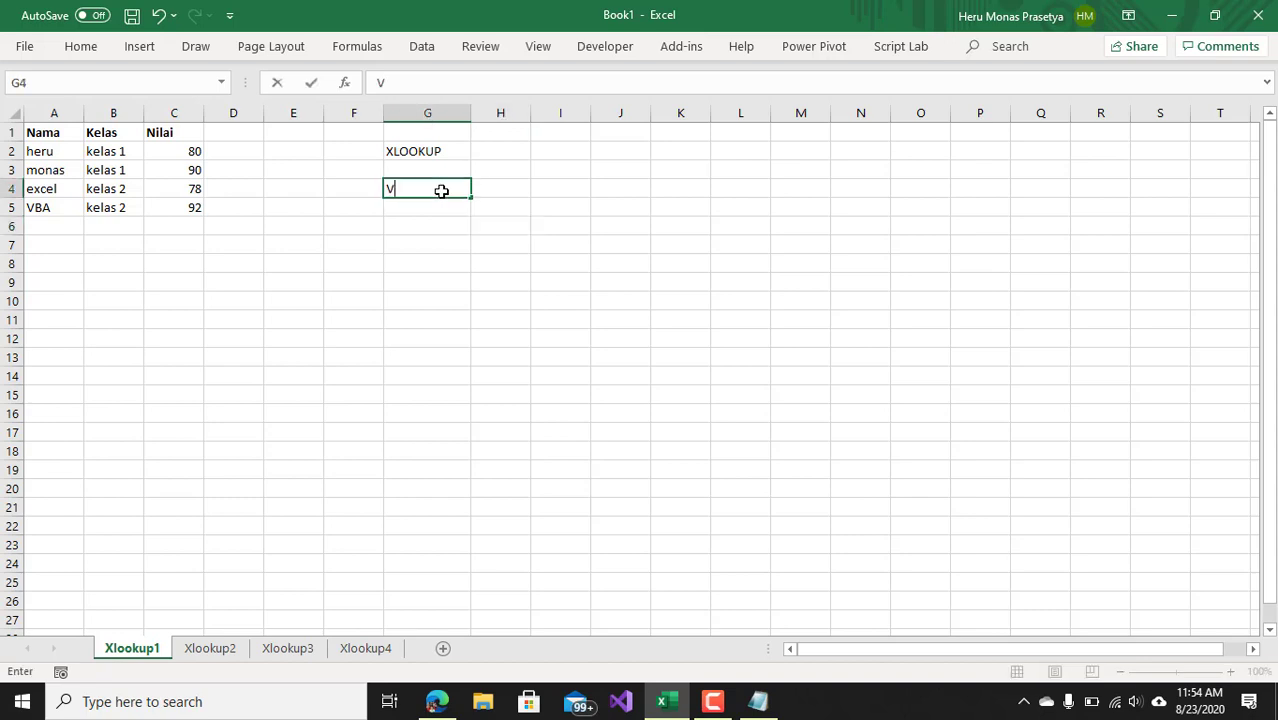
{"action": "type", "text": "LOOKUP"}
{"action": "left_click", "coordinate": [433, 246]}
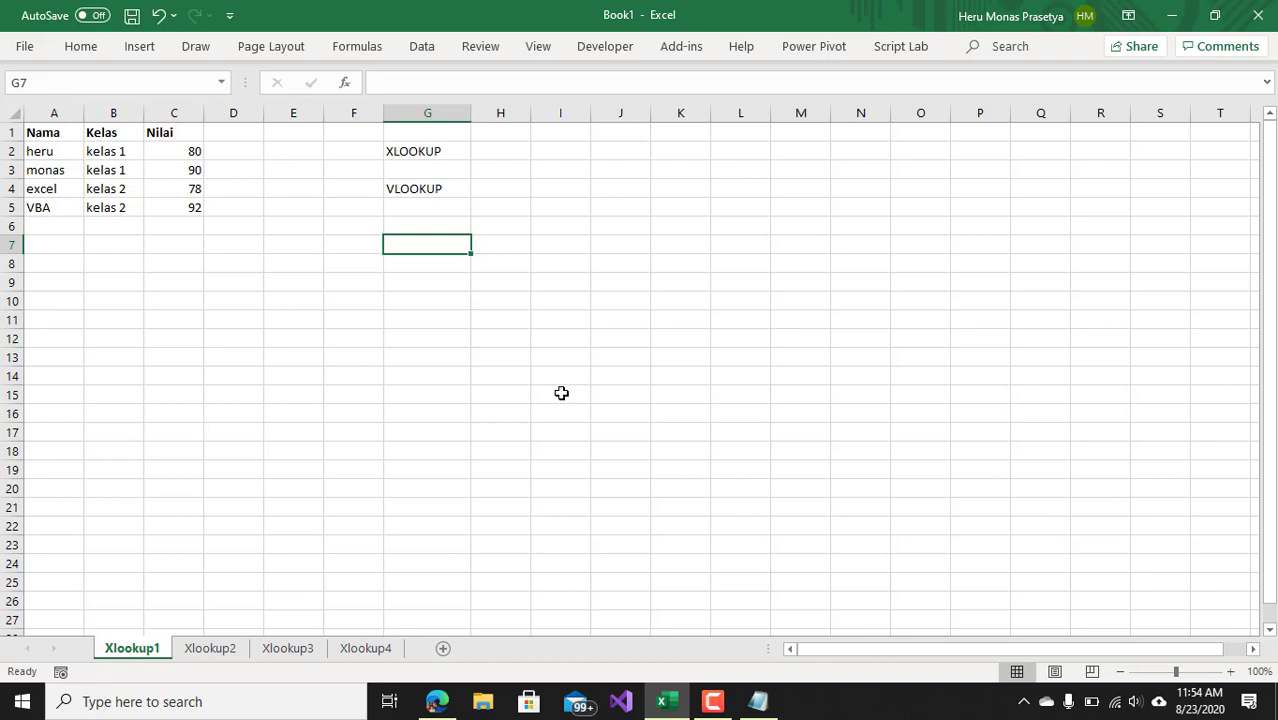
{"action": "left_click", "coordinate": [435, 190]}
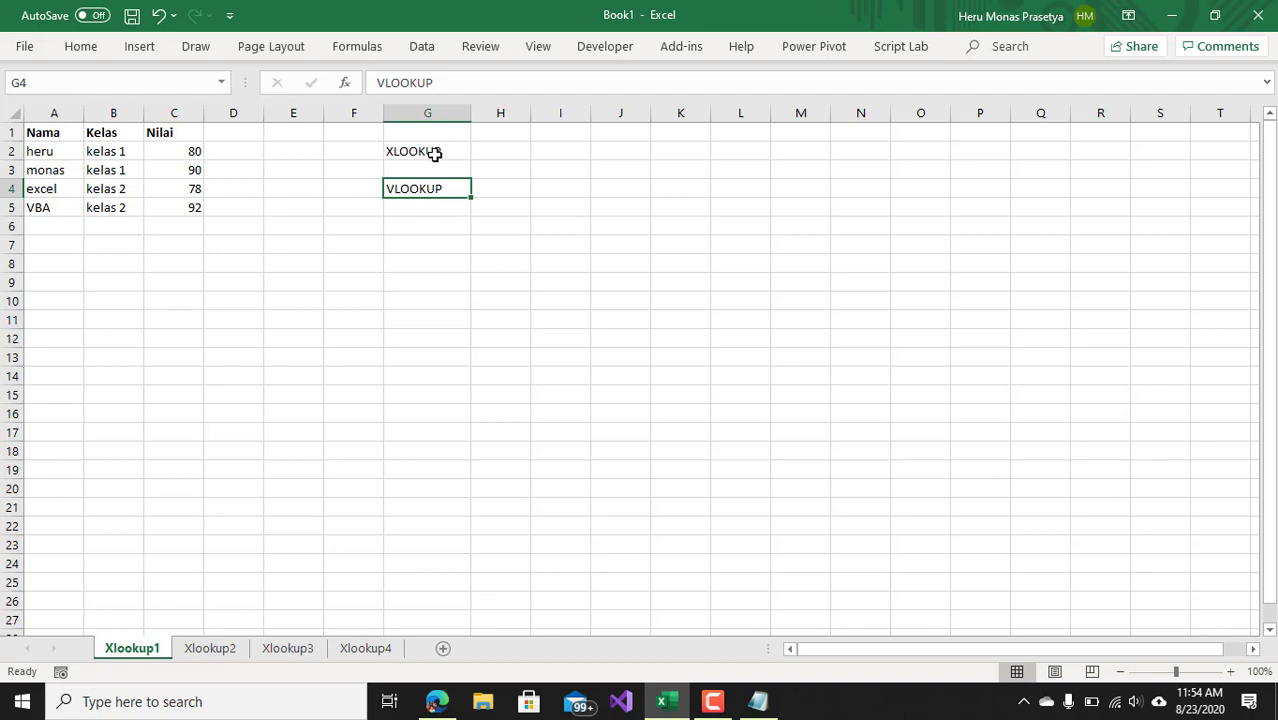
Point out the XLOOKUP label and the table's first row, kelas 1 with score 80.
{"action": "left_click", "coordinate": [434, 154]}
{"action": "left_click", "coordinate": [442, 237]}
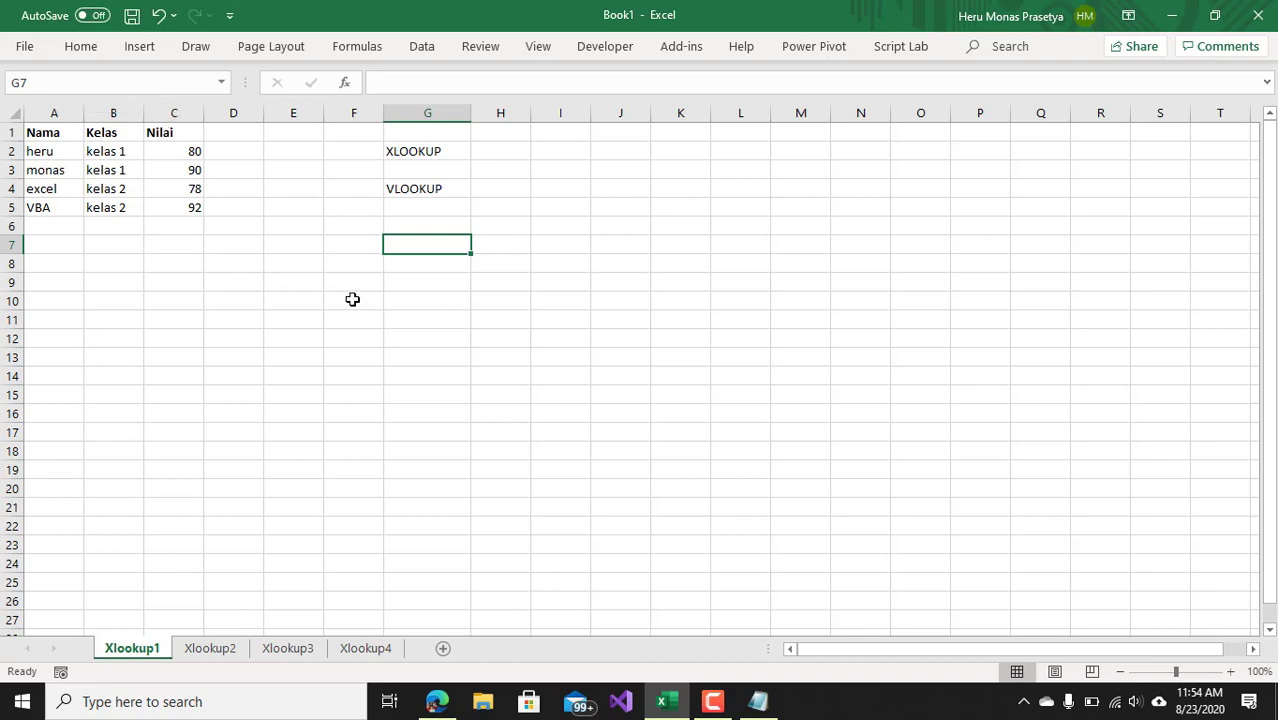
{"action": "left_click", "coordinate": [48, 152]}
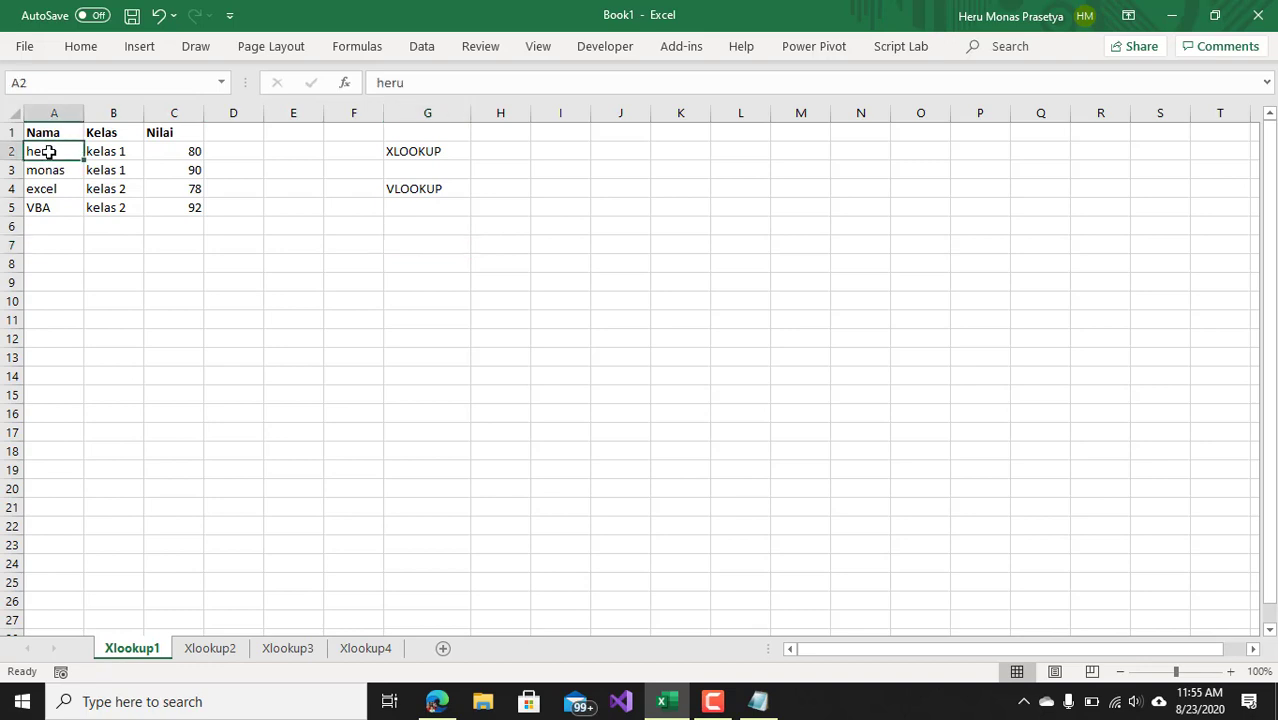
{"action": "left_click", "coordinate": [106, 150]}
{"action": "left_click", "coordinate": [54, 153]}
{"action": "left_click", "coordinate": [174, 151]}
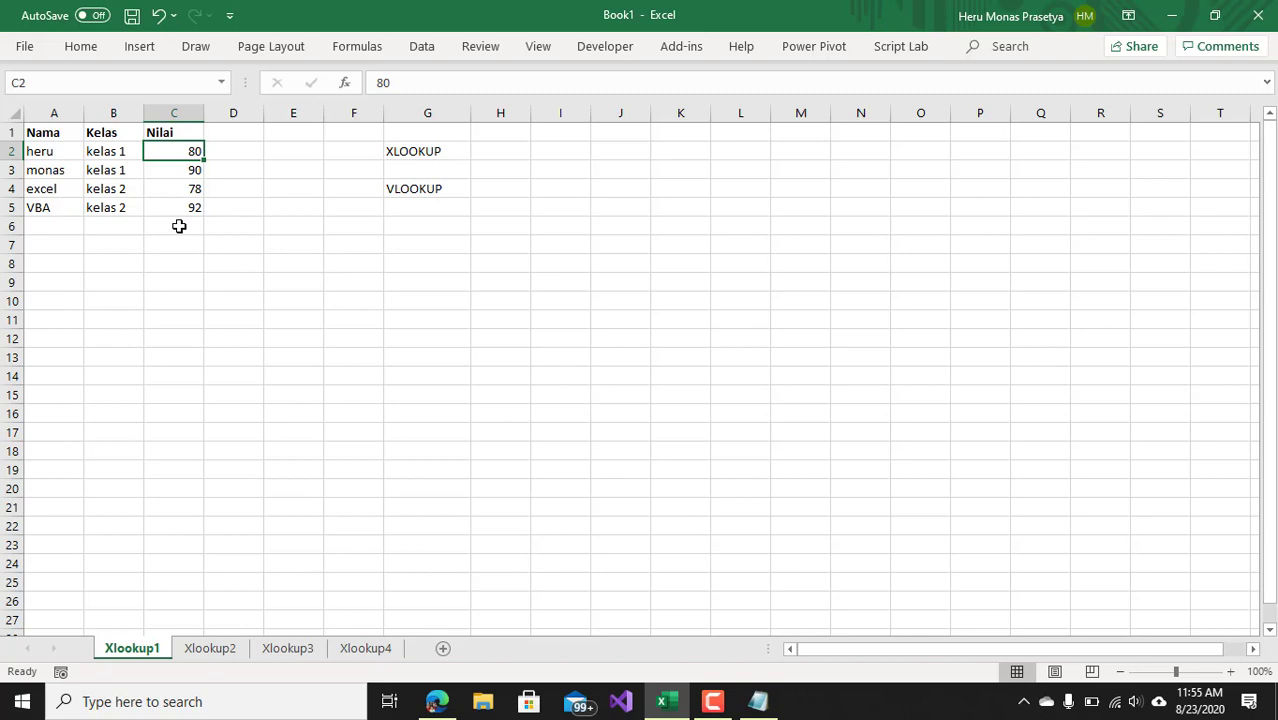
Point out the second row's score 90 and excel in kelas 2, then select G7.
{"action": "left_click", "coordinate": [49, 172]}
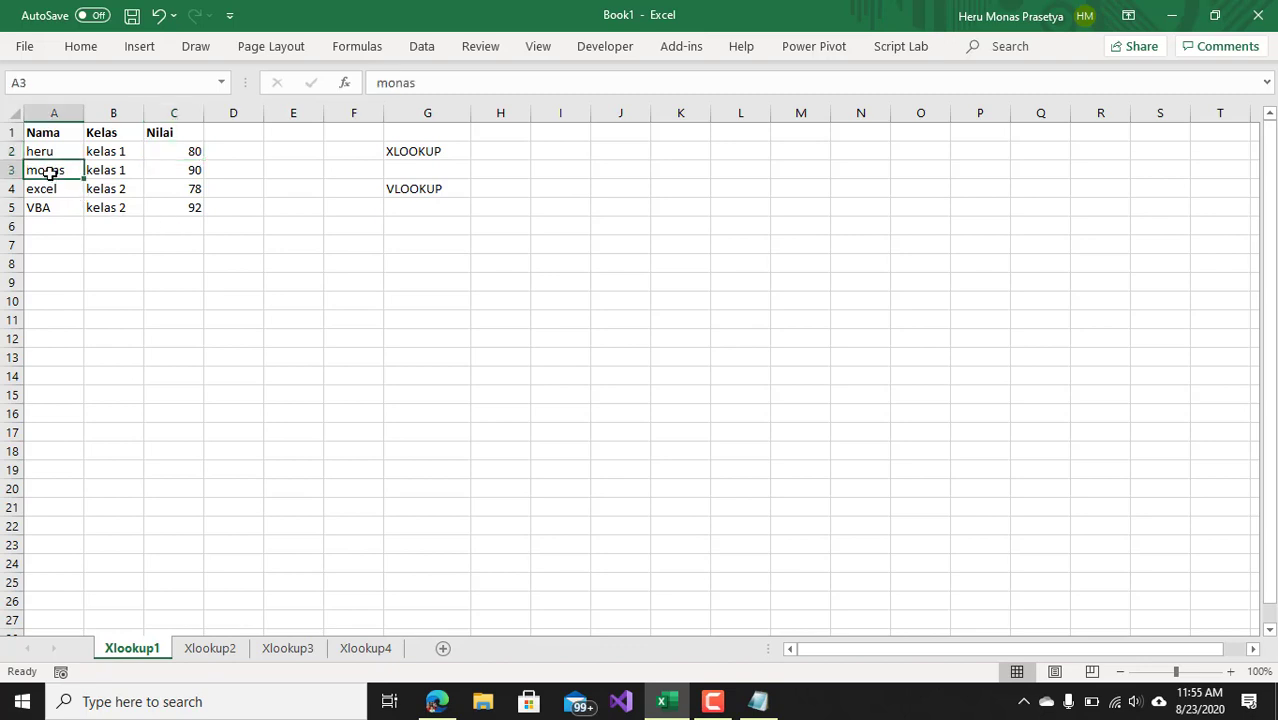
{"action": "left_click", "coordinate": [173, 167]}
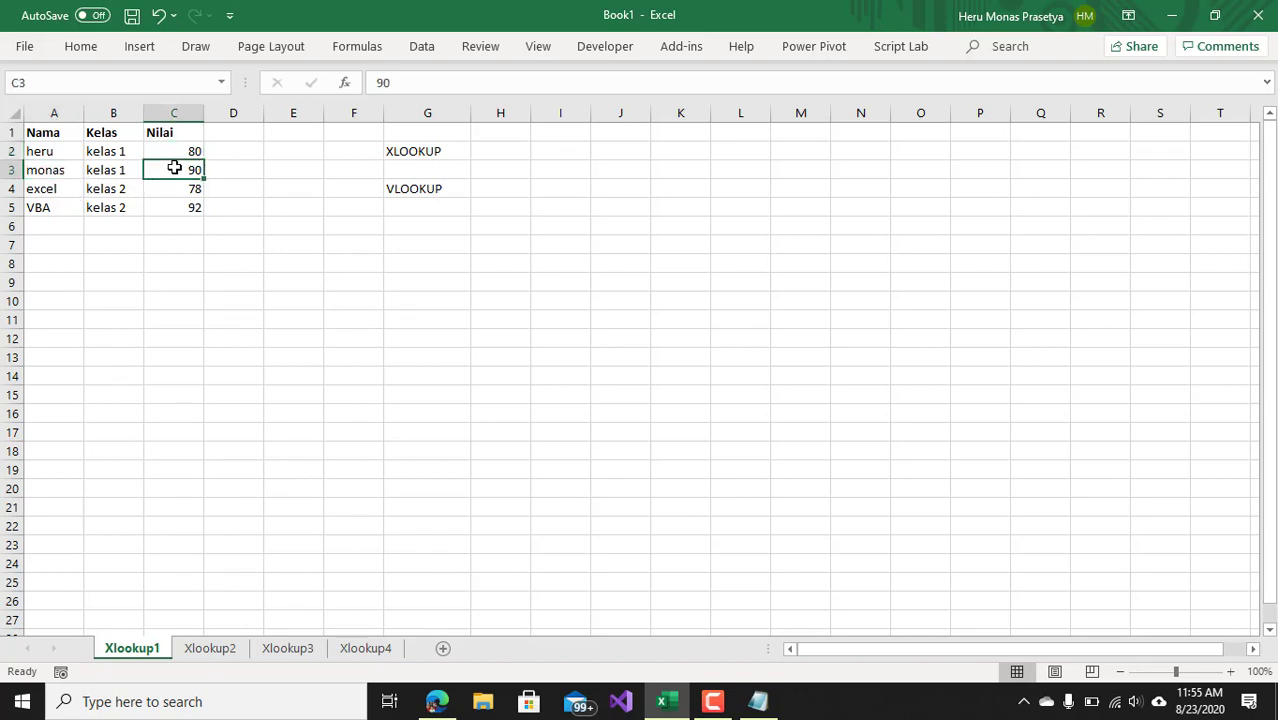
{"action": "left_click", "coordinate": [48, 186]}
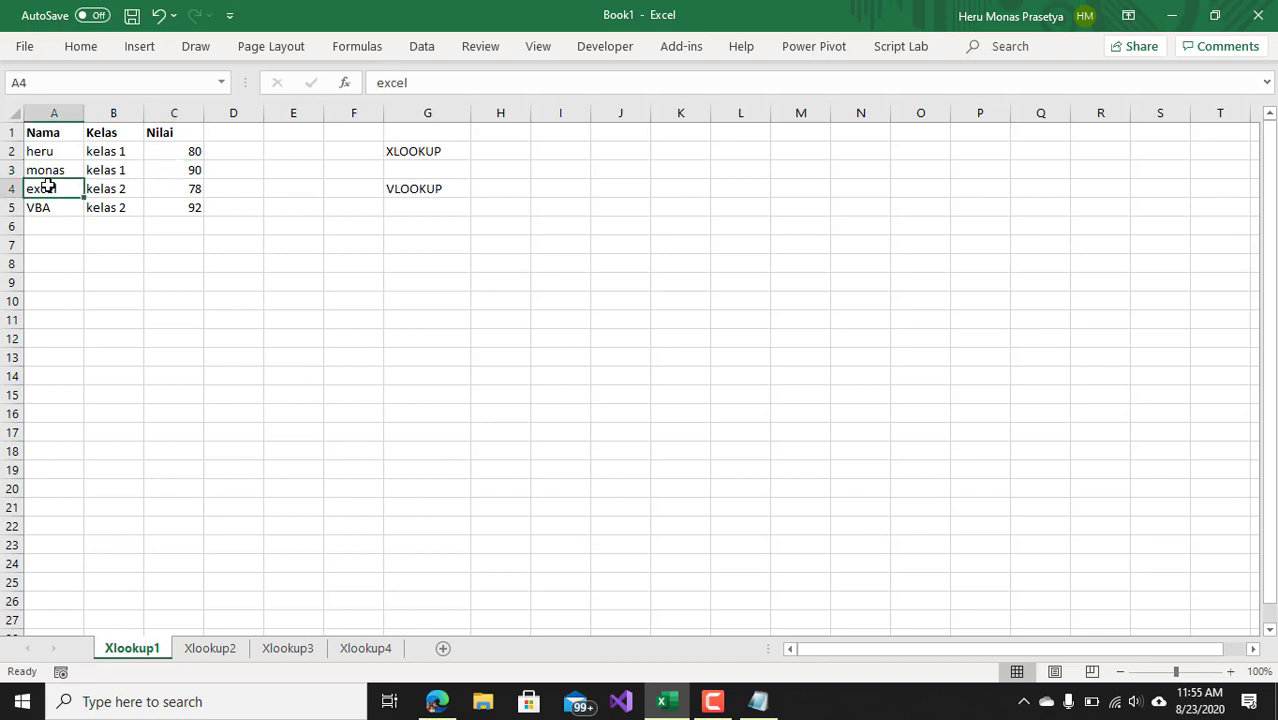
{"action": "left_click", "coordinate": [120, 186]}
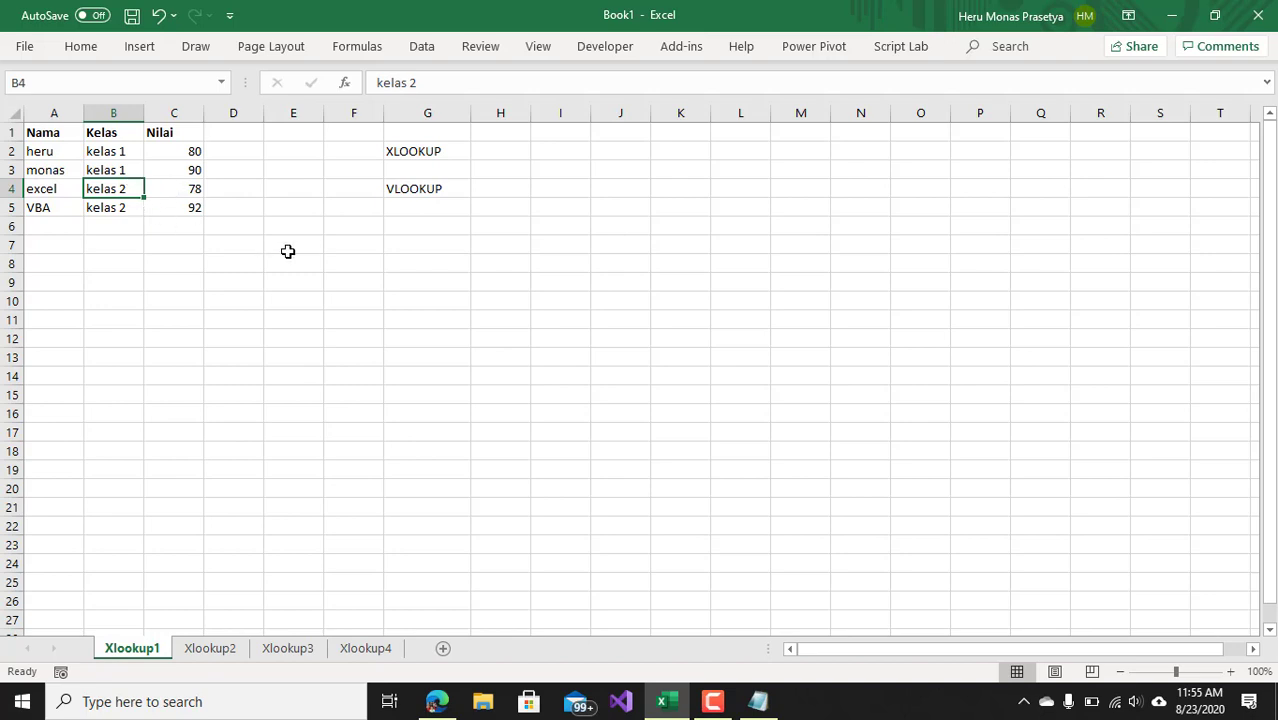
{"action": "left_click", "coordinate": [351, 246]}
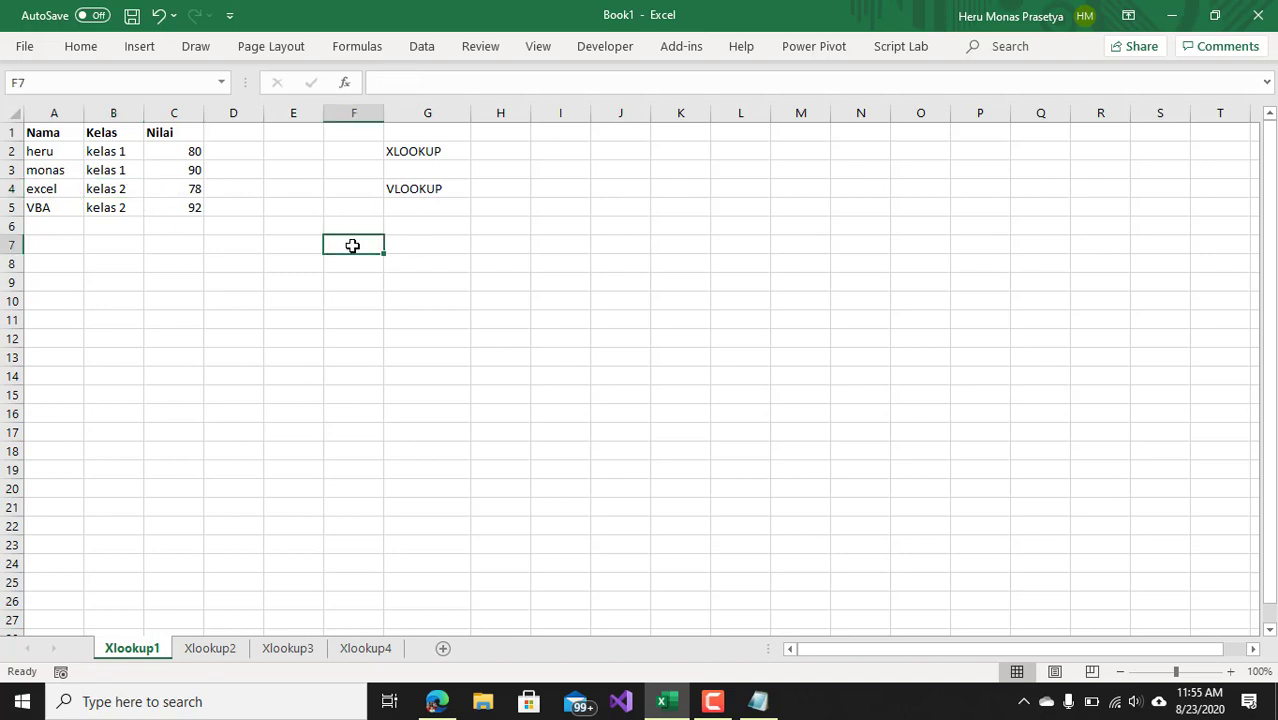
{"action": "left_click", "coordinate": [397, 244]}
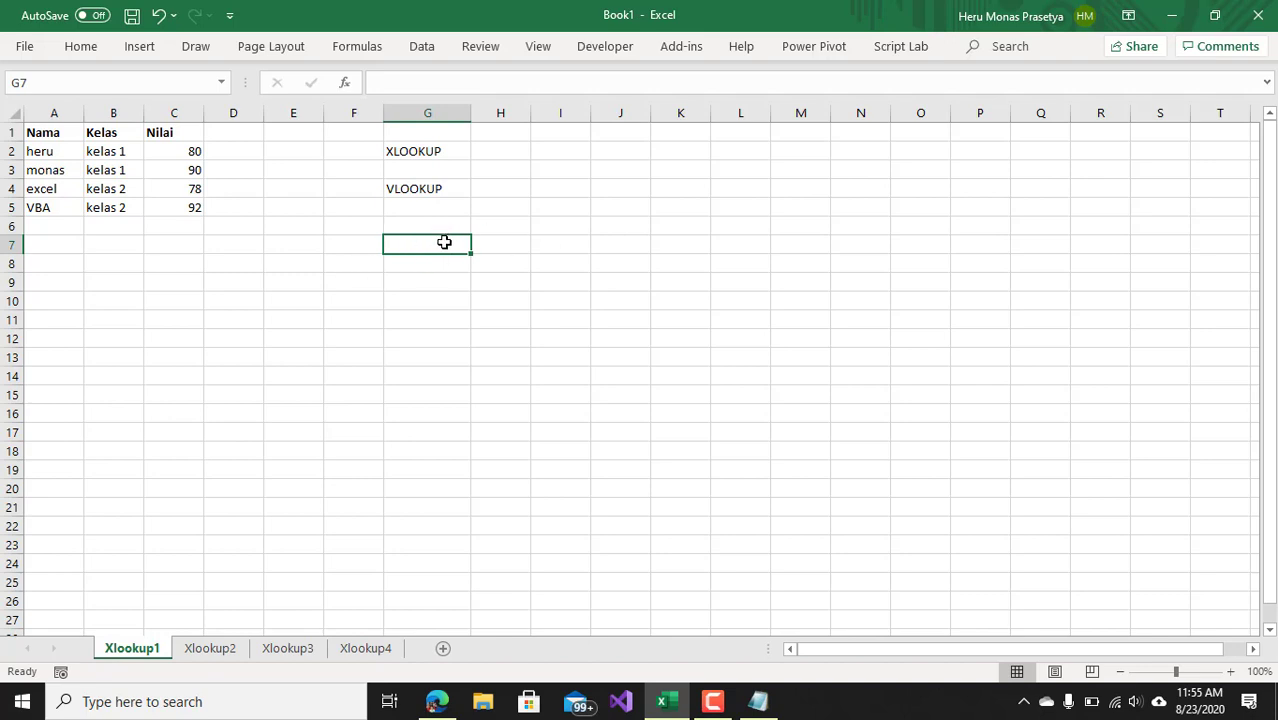
Give G7 a List data validation sourced from =$A$2:$A$5.
{"action": "key", "text": "alt+a"}
{"action": "key", "text": "v"}
{"action": "key", "text": "v"}
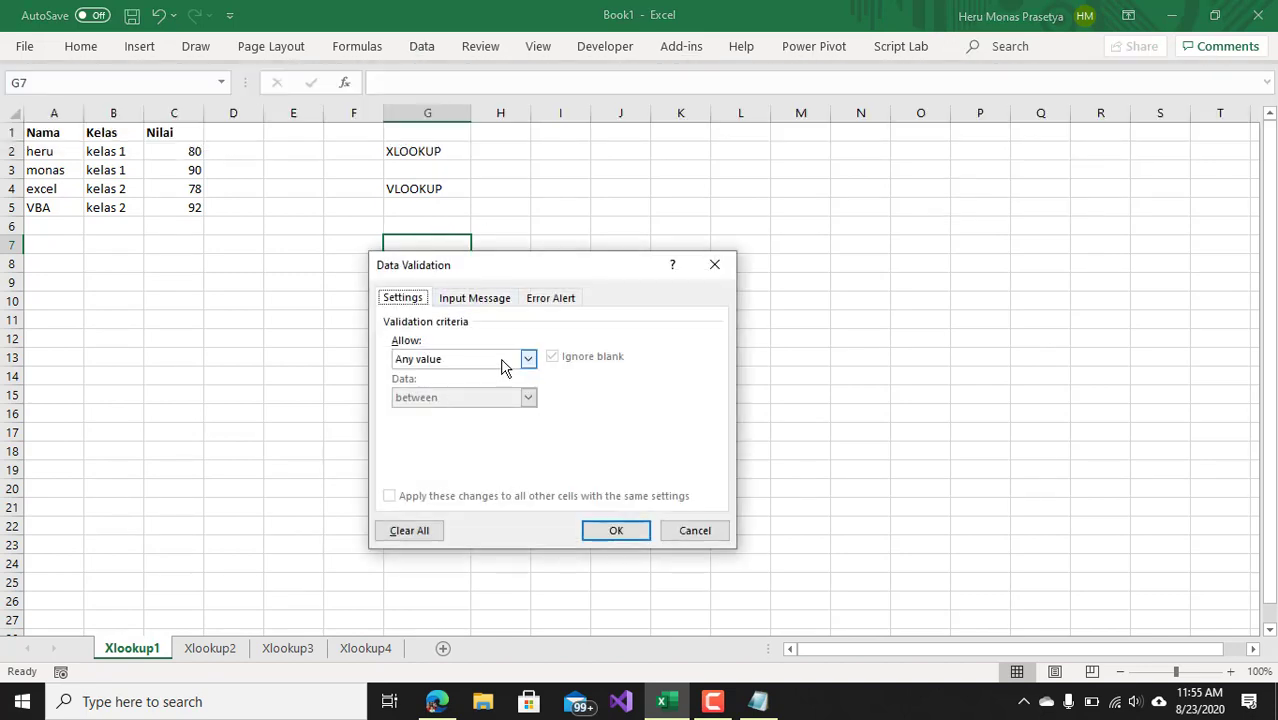
{"action": "left_click", "coordinate": [529, 359]}
{"action": "left_click", "coordinate": [434, 414]}
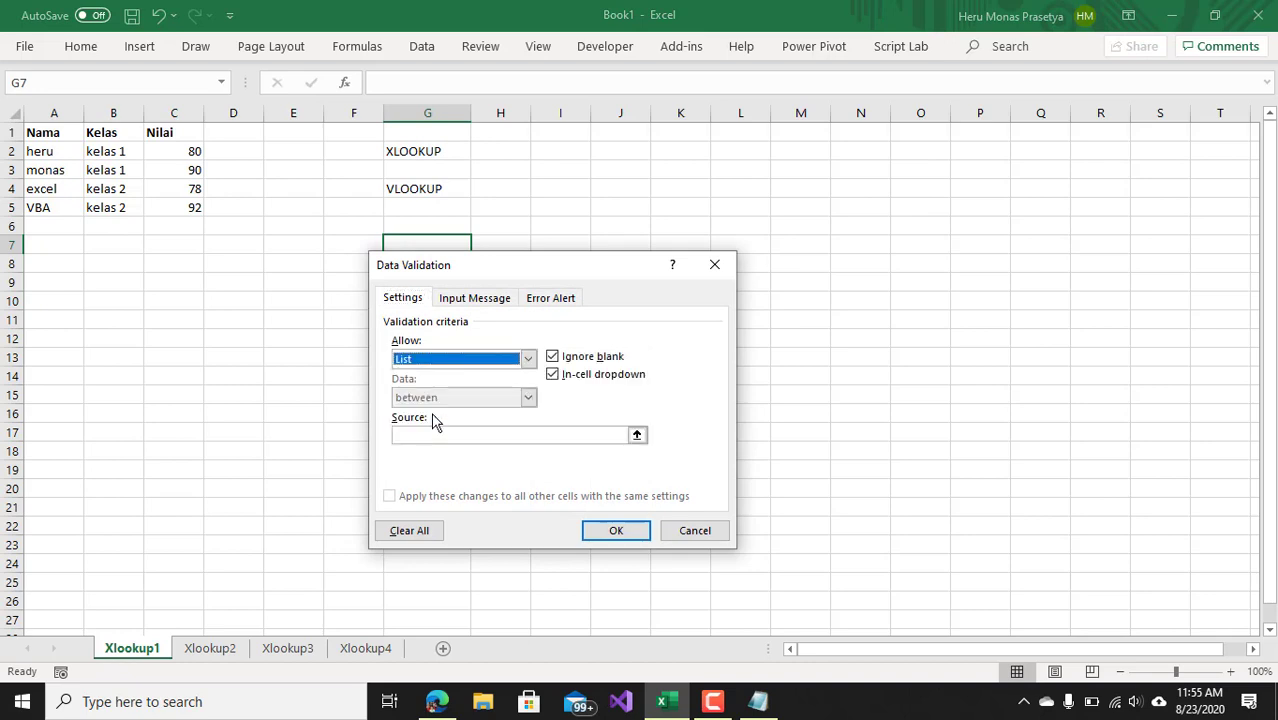
{"action": "left_click", "coordinate": [454, 434]}
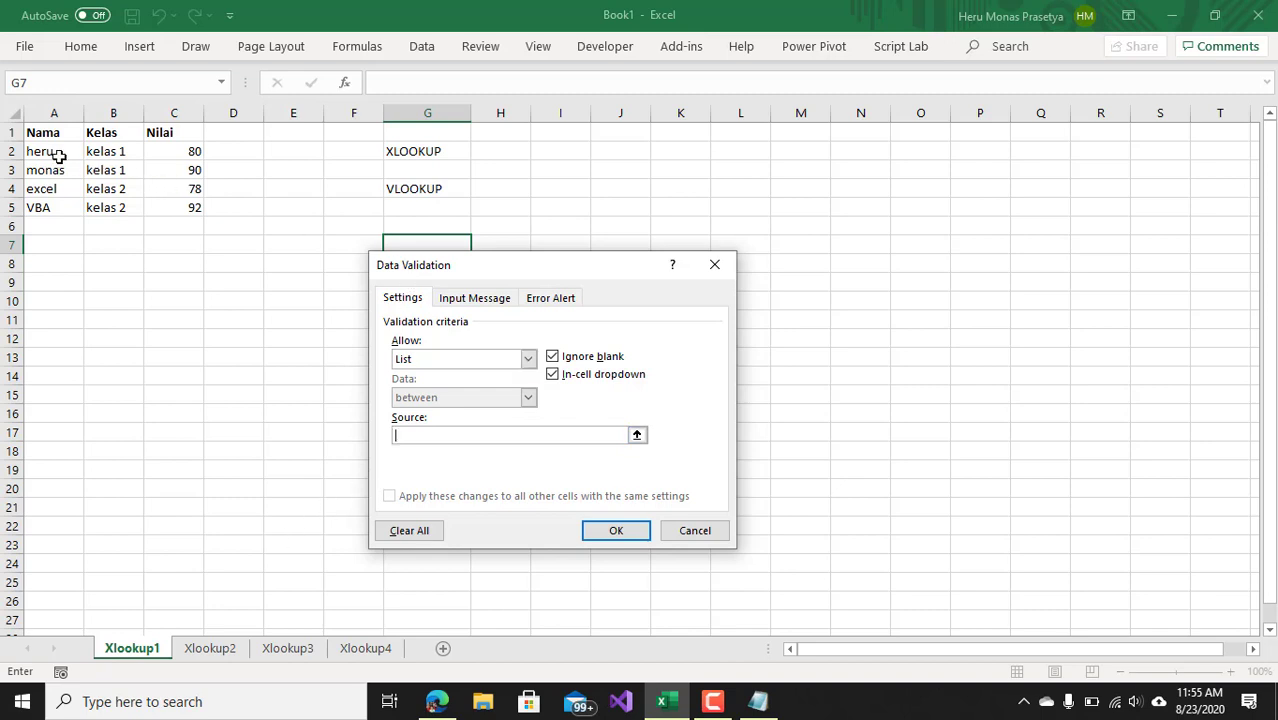
{"action": "left_click_drag", "start_coordinate": [56, 154], "coordinate": [45, 209]}
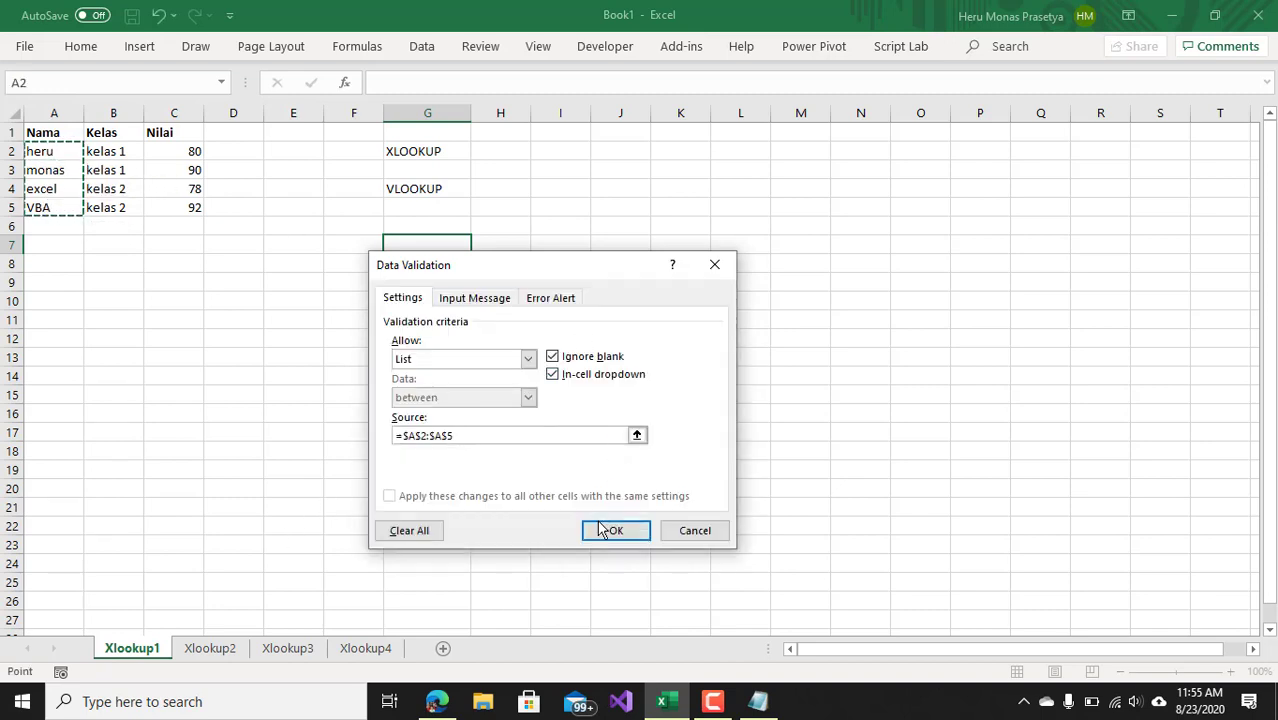
{"action": "left_click", "coordinate": [603, 530]}
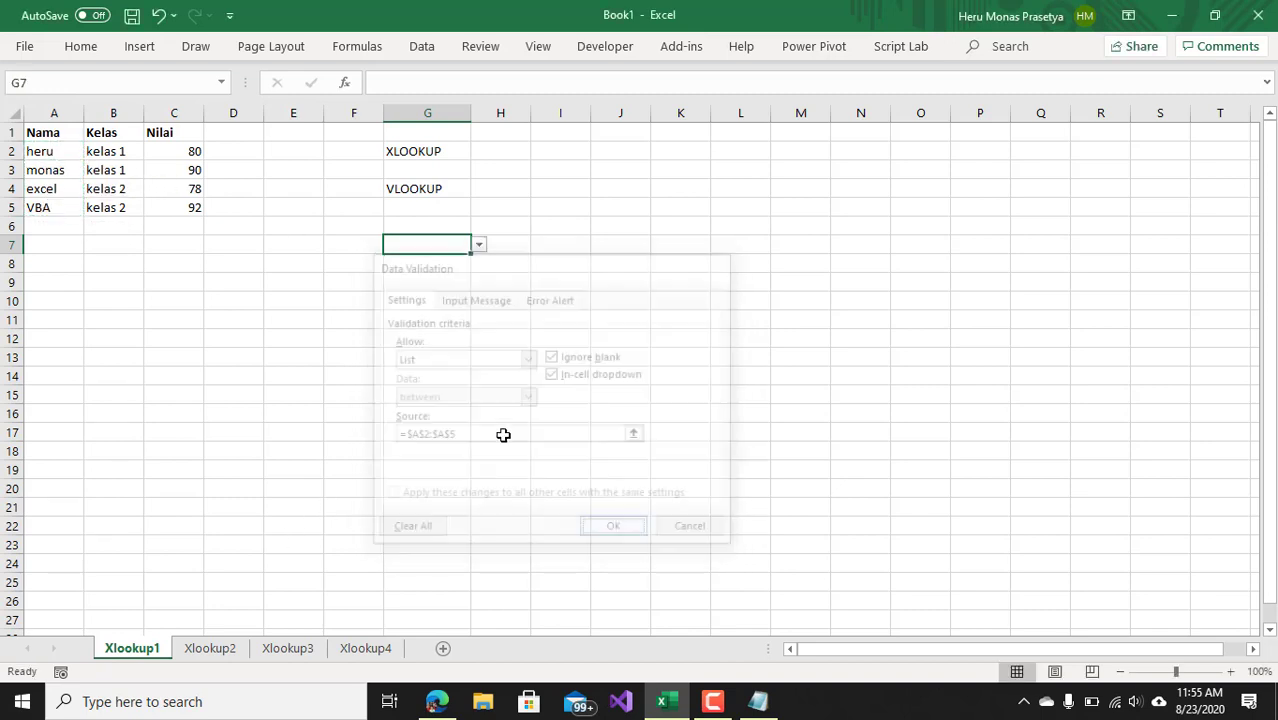
Fill cell G7 with yellow.
{"action": "left_click", "coordinate": [80, 46]}
{"action": "left_click", "coordinate": [235, 111]}
{"action": "left_click", "coordinate": [530, 246]}
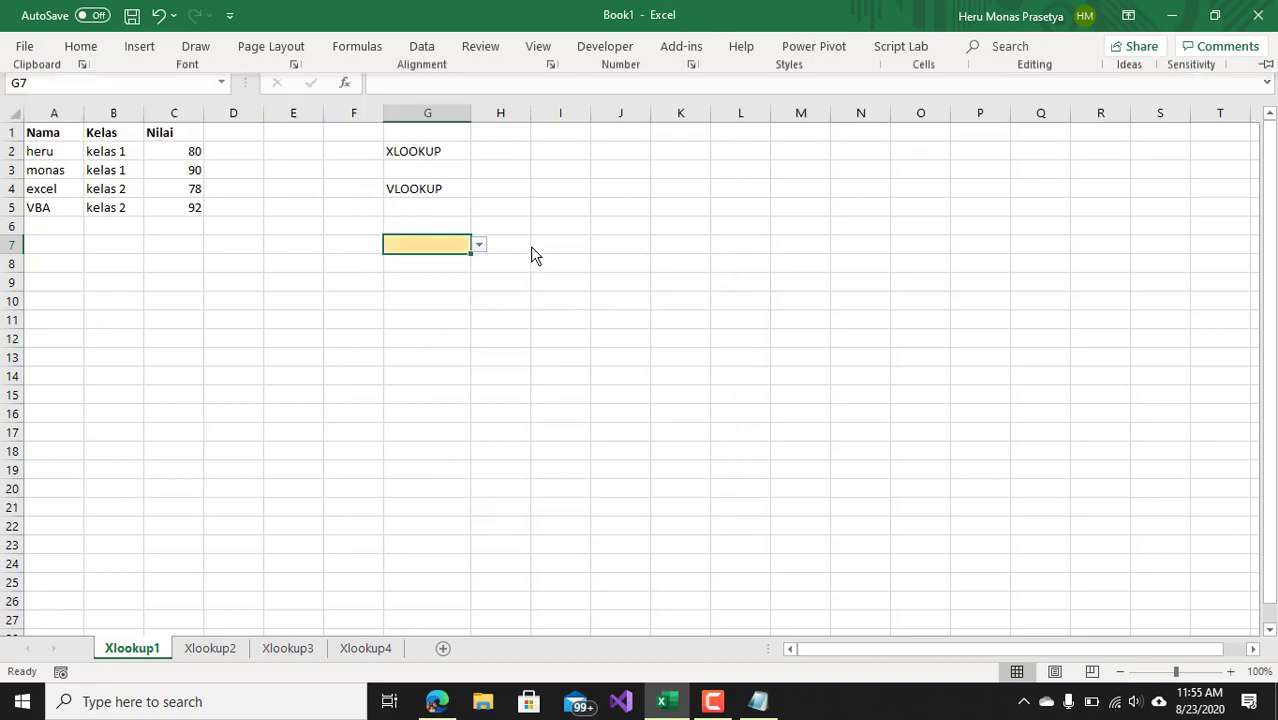
{"action": "left_click", "coordinate": [540, 246]}
Add the headers Nama in G6 and Nilai in H6.
{"action": "left_click", "coordinate": [444, 228]}
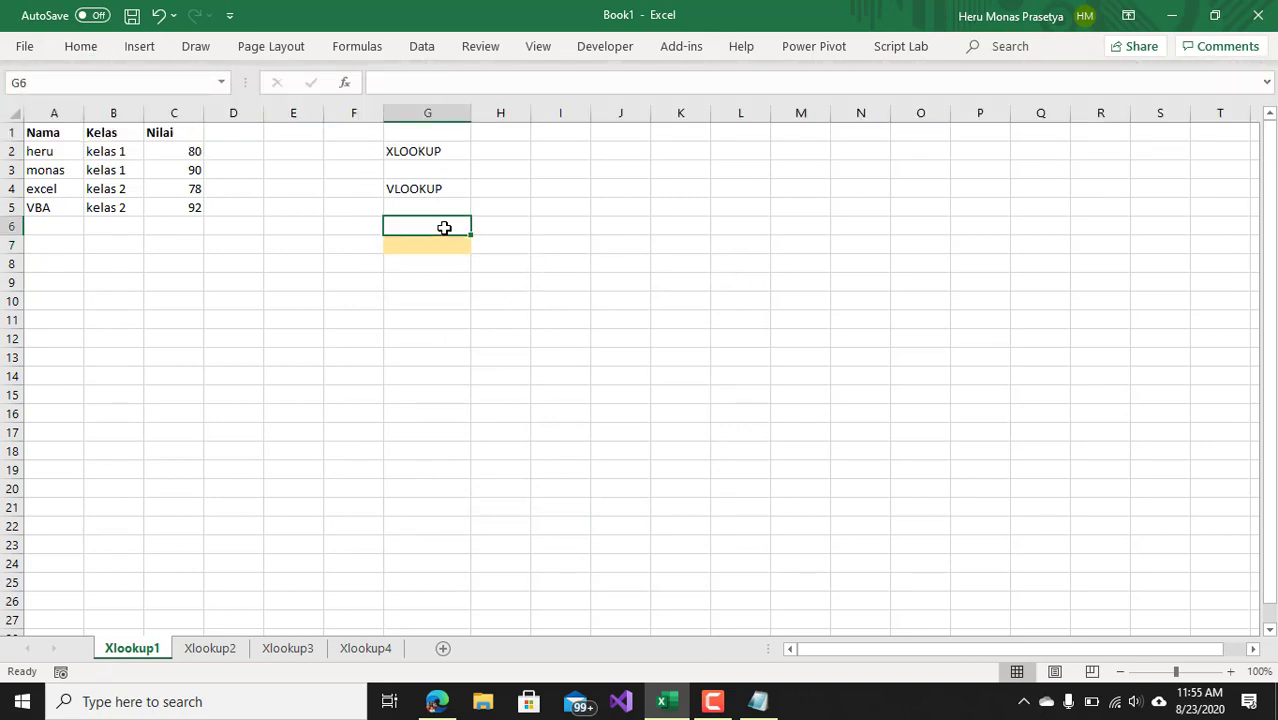
{"action": "type", "text": "Nama"}
{"action": "left_click", "coordinate": [514, 226]}
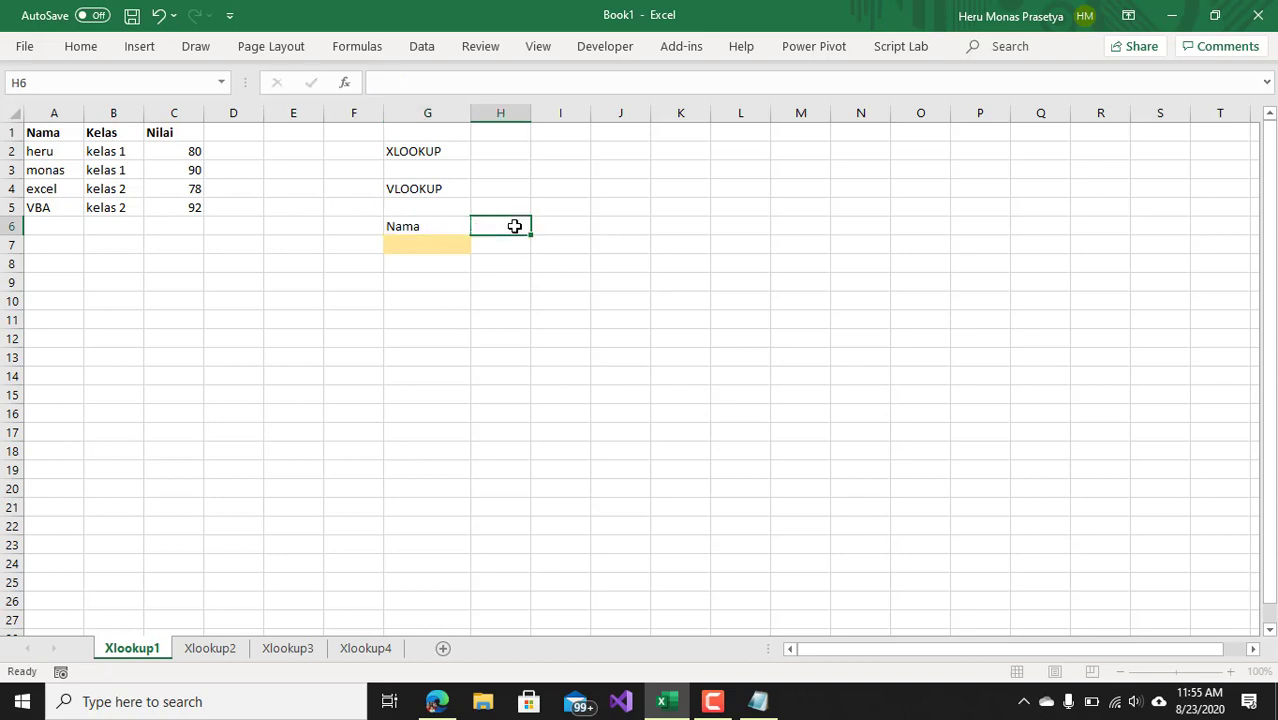
{"action": "type", "text": "Nilai"}
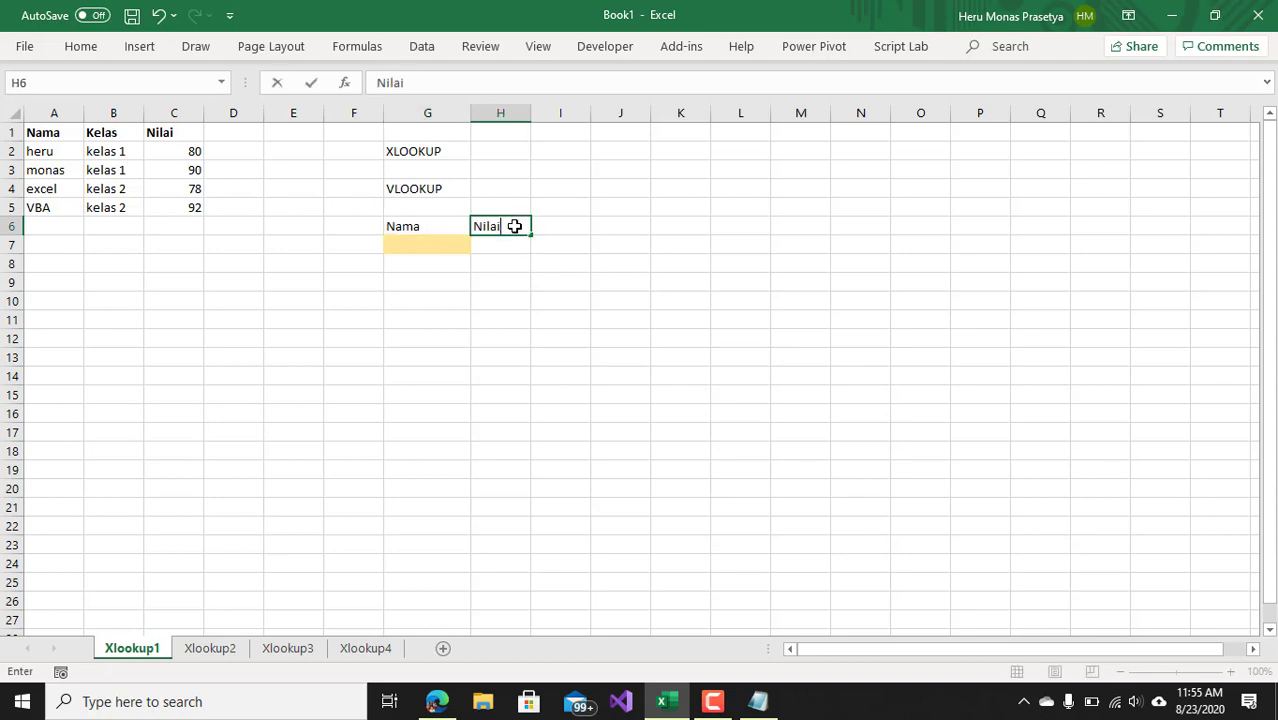
Confirm the Nilai header and choose excel from G7's dropdown.
{"action": "left_click", "coordinate": [445, 245]}
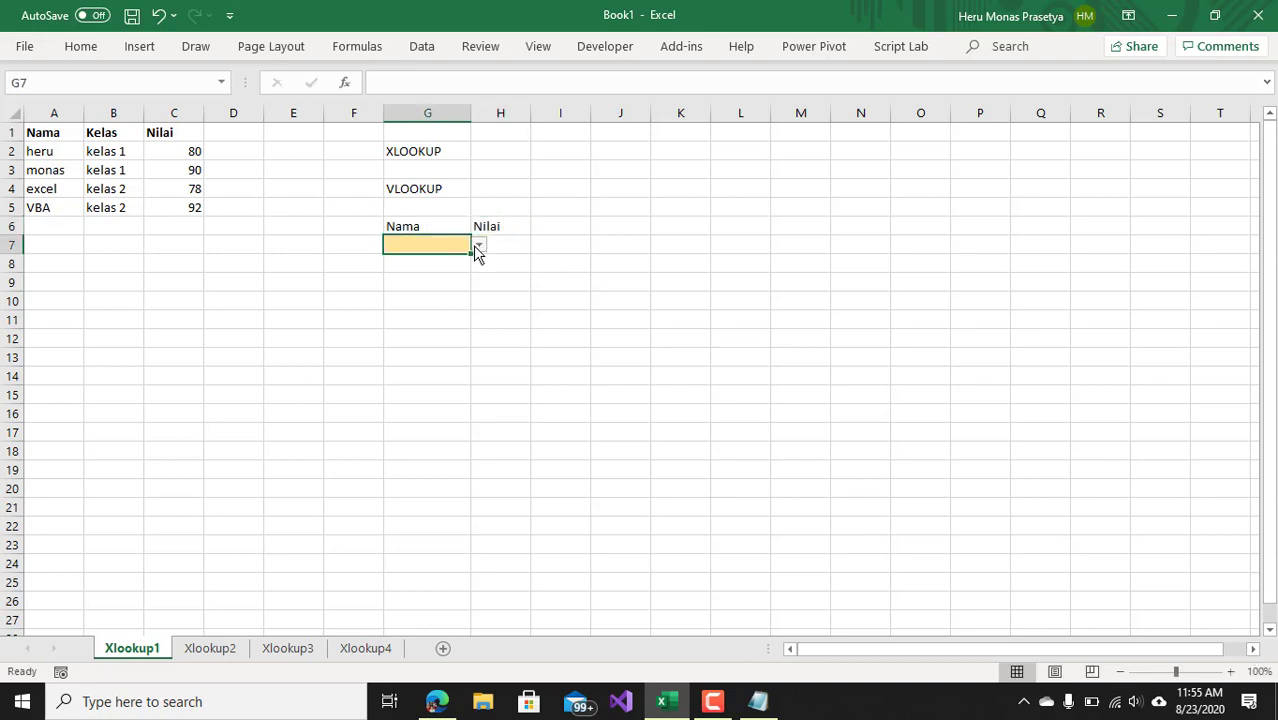
{"action": "left_click", "coordinate": [476, 248]}
{"action": "left_click", "coordinate": [442, 287]}
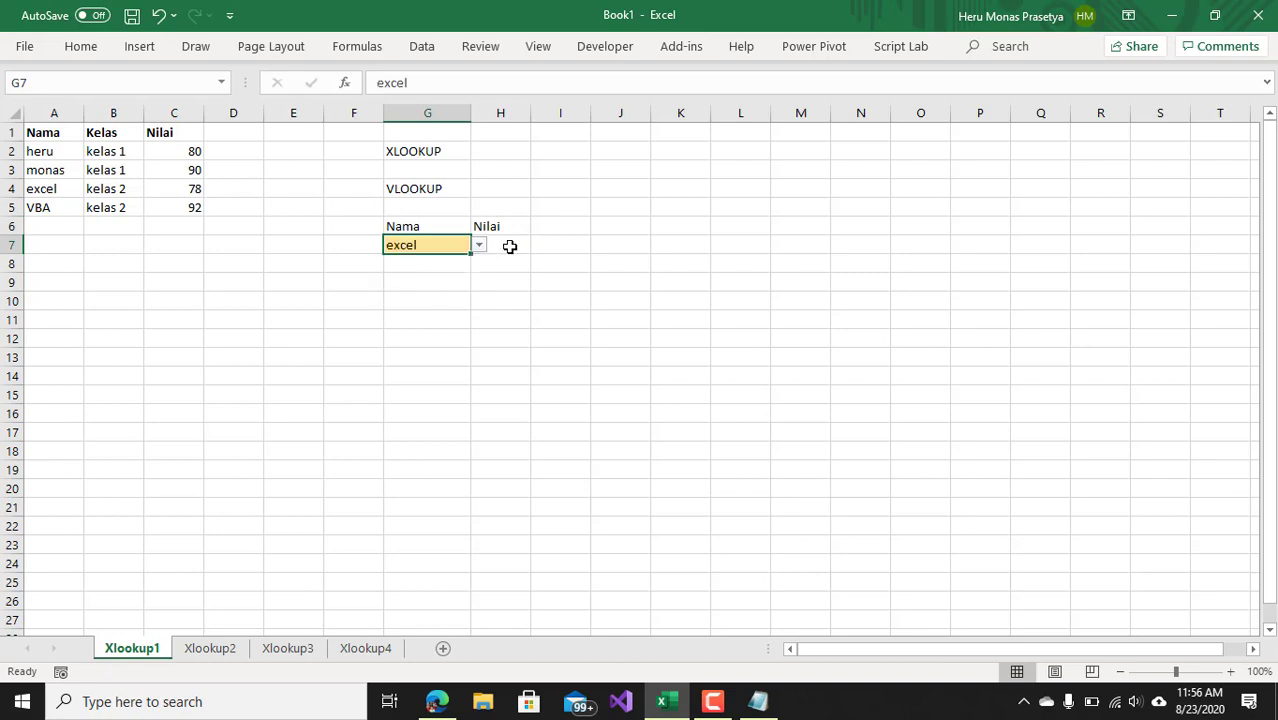
Enter =VLOOKUP(G7,A2:C5,3,FALSE) in H7, returning 78.
{"action": "left_click", "coordinate": [509, 246]}
{"action": "type", "text": "="}
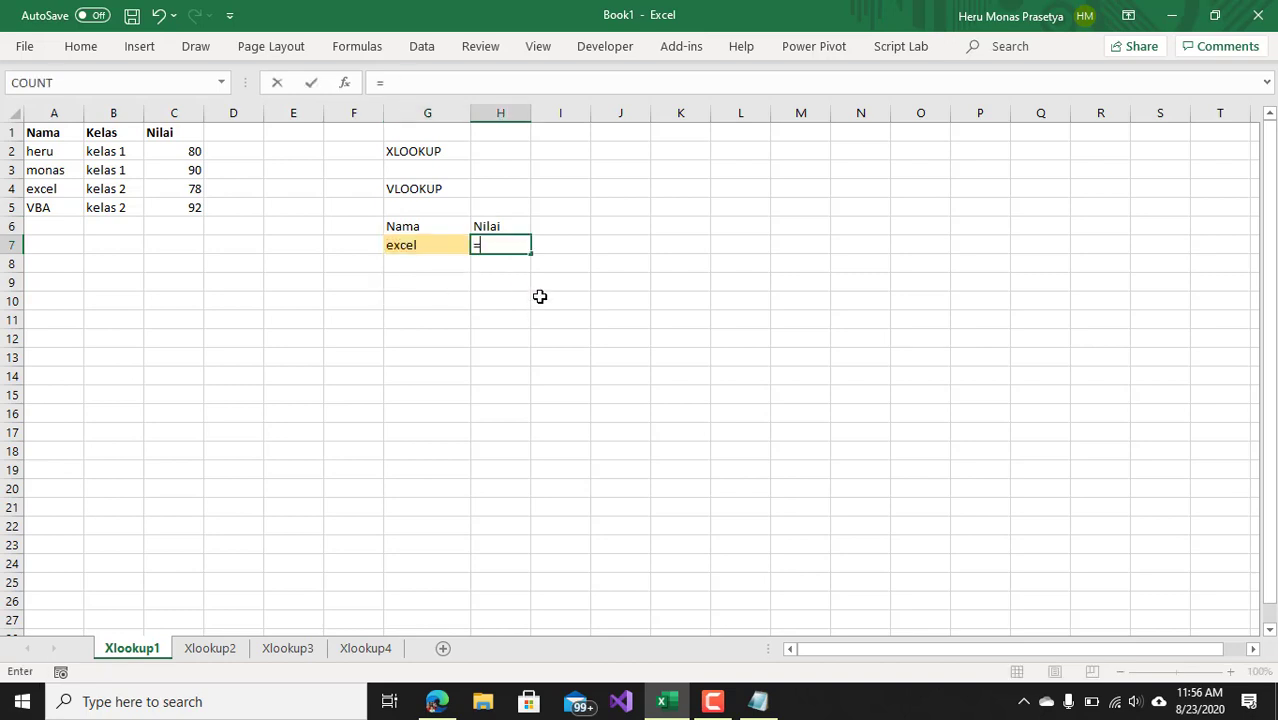
{"action": "type", "text": "vlo"}
{"action": "key", "text": "Tab"}
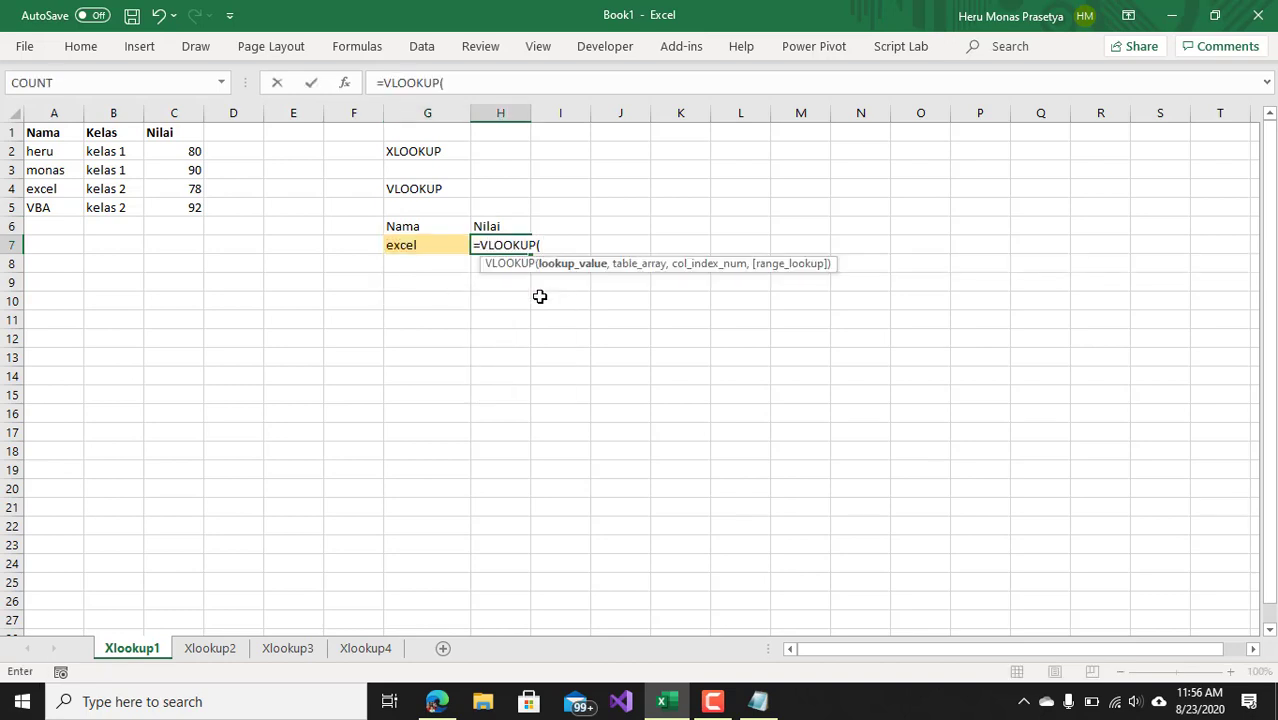
{"action": "left_click", "coordinate": [416, 247]}
{"action": "type", "text": ","}
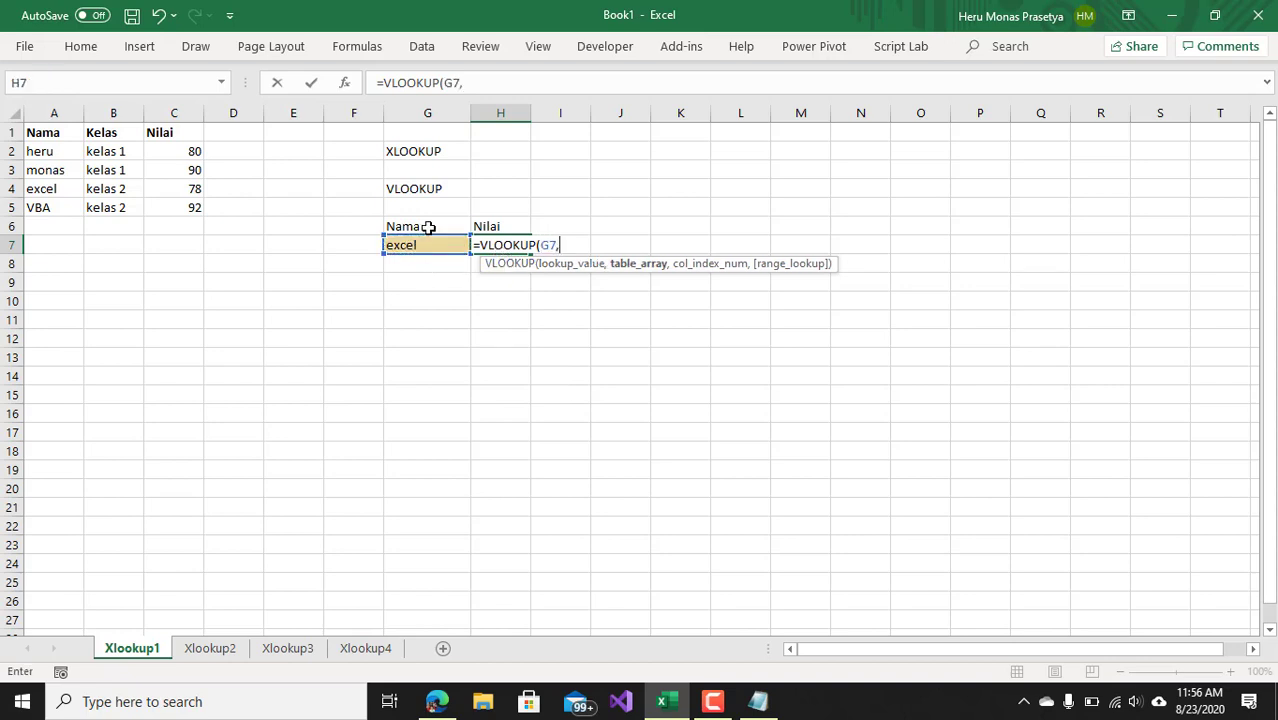
{"action": "left_click", "coordinate": [47, 152]}
{"action": "left_click_drag", "start_coordinate": [47, 152], "coordinate": [190, 207]}
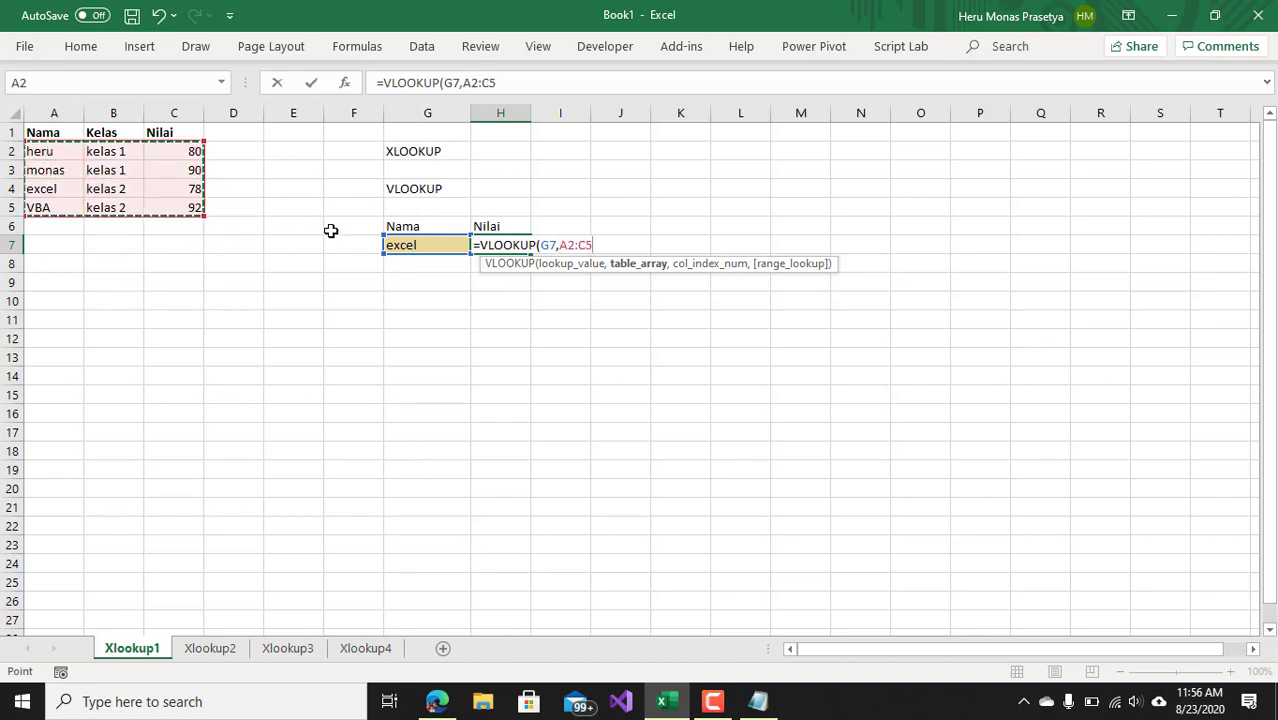
{"action": "type", "text": ","}
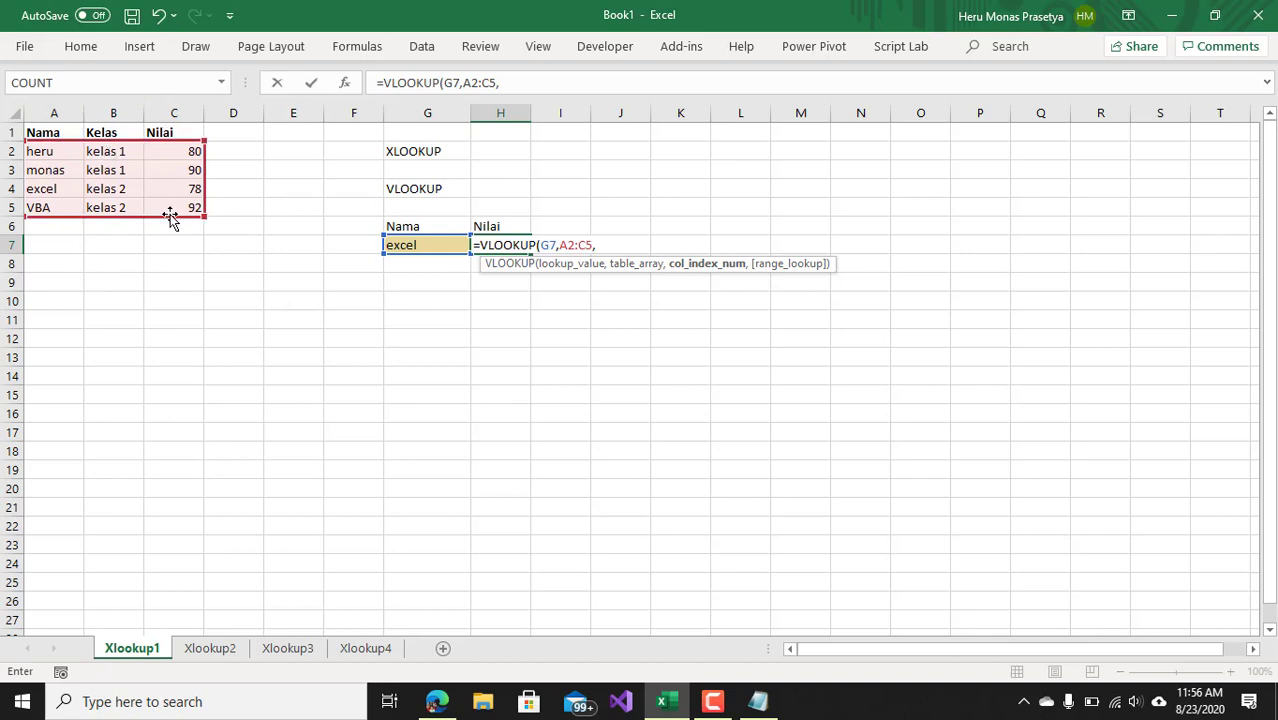
{"action": "type", "text": "3,"}
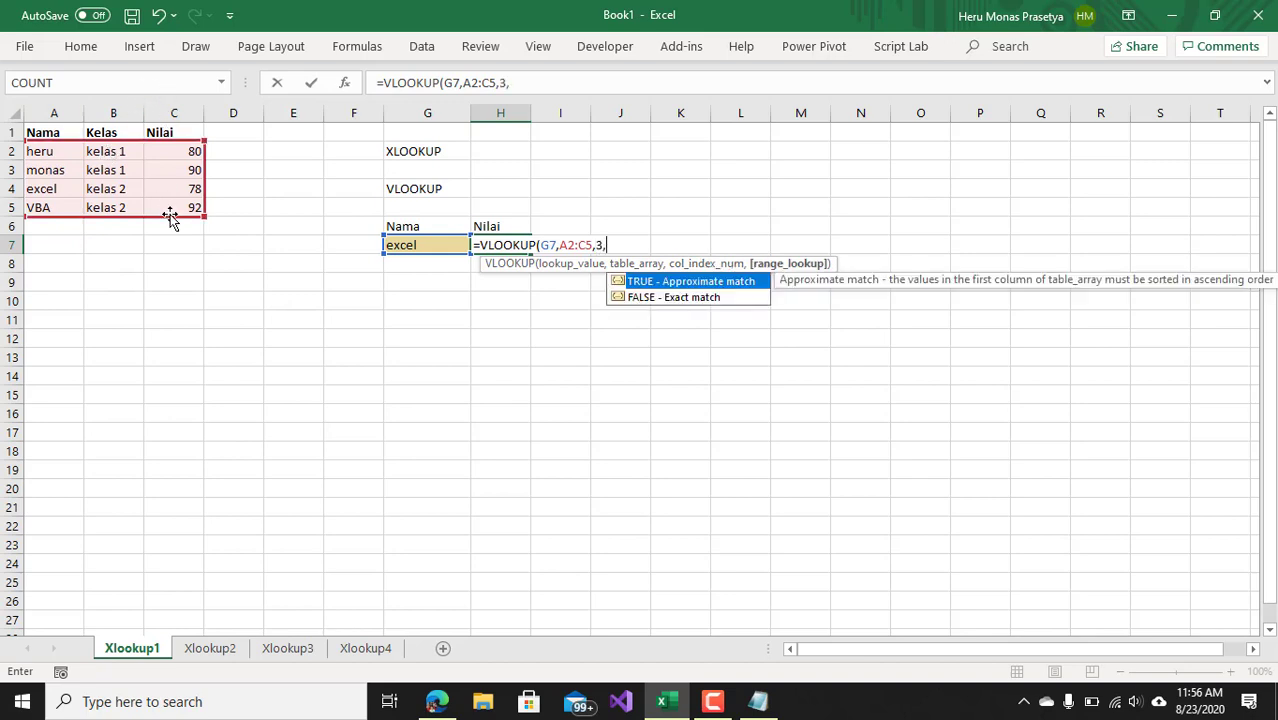
{"action": "double_click", "coordinate": [653, 298]}
{"action": "type", "text": ")"}
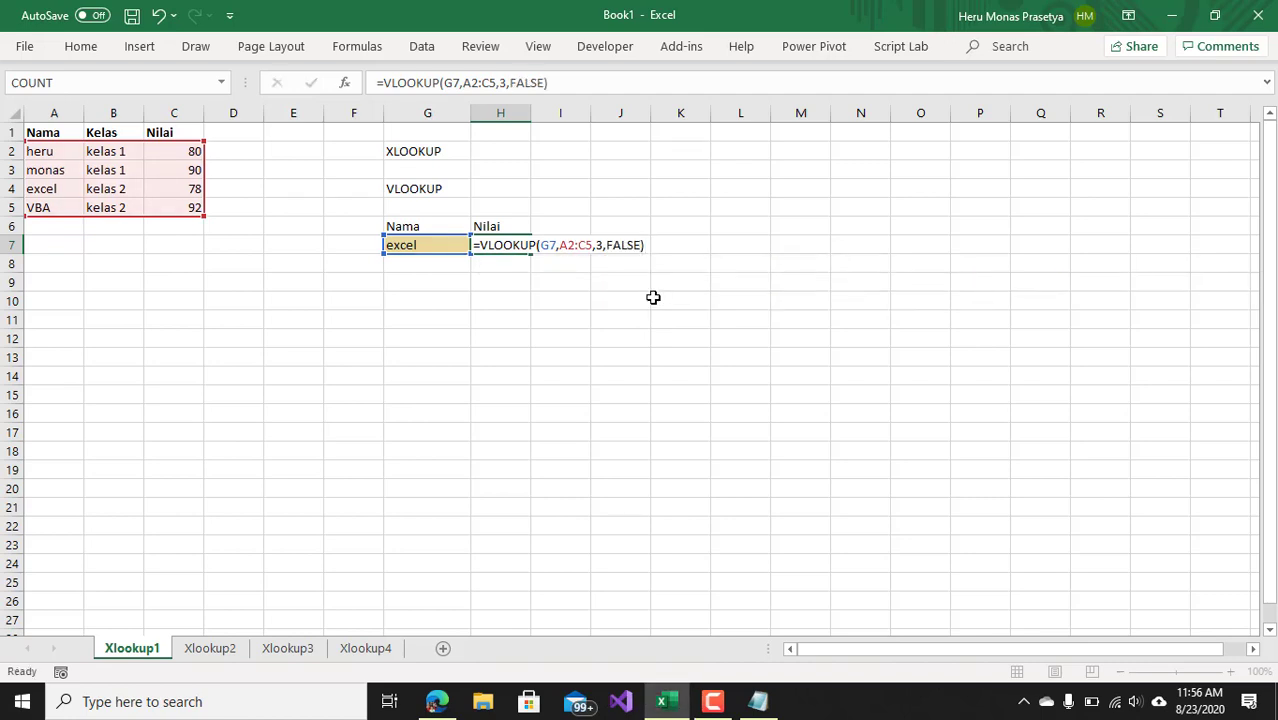
{"action": "key", "text": "Return"}
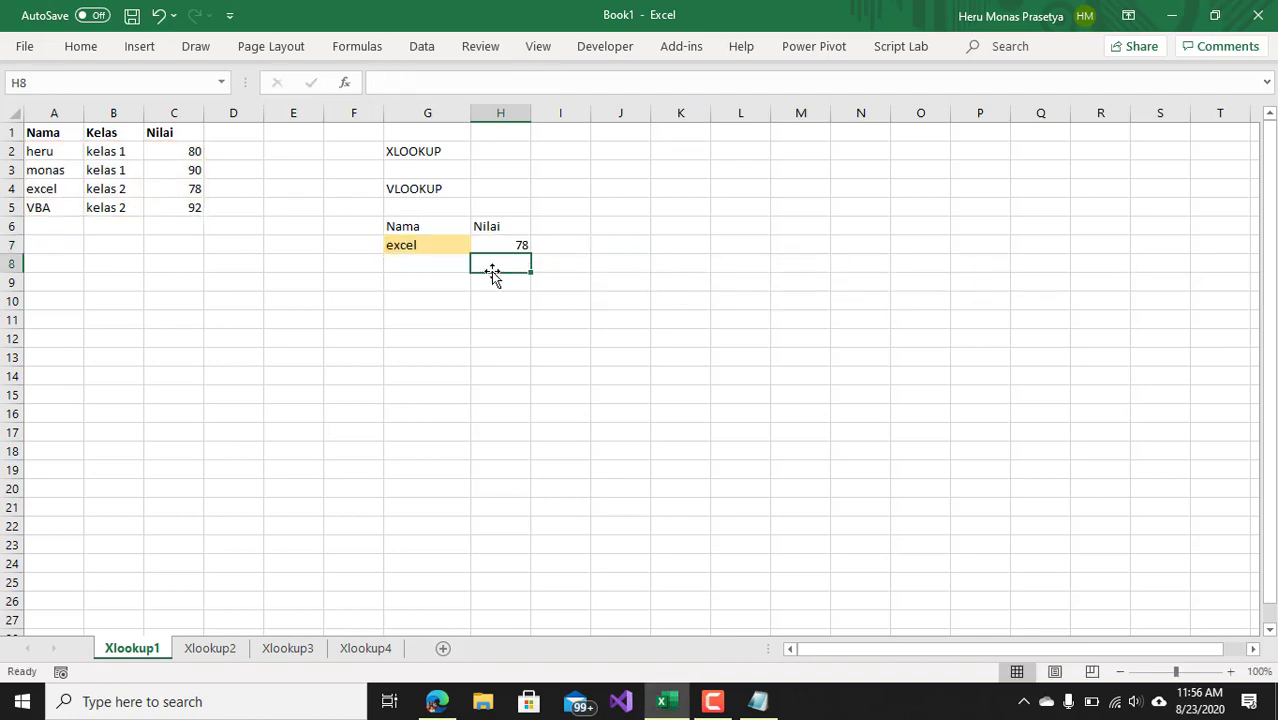
Switch G7's name from excel to monas and confirm H7 matches monas's score of 90.
{"action": "left_click", "coordinate": [47, 189]}
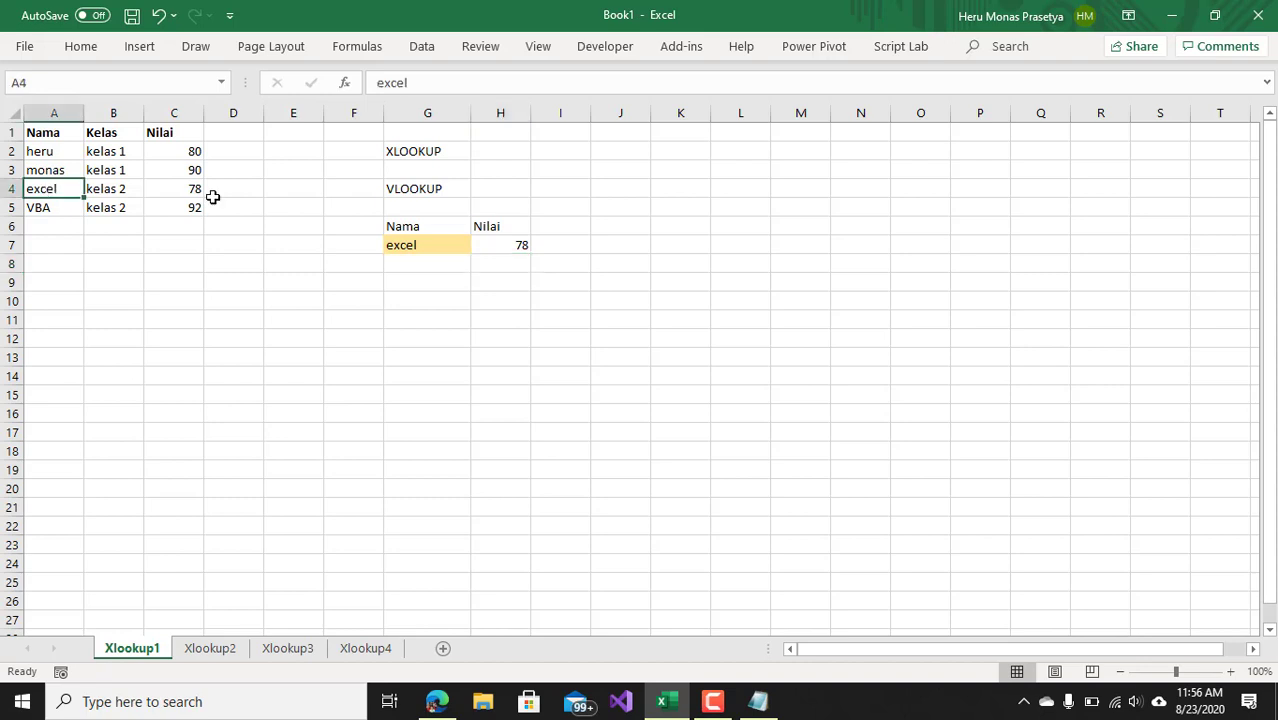
{"action": "left_click", "coordinate": [195, 190]}
{"action": "left_click", "coordinate": [448, 247]}
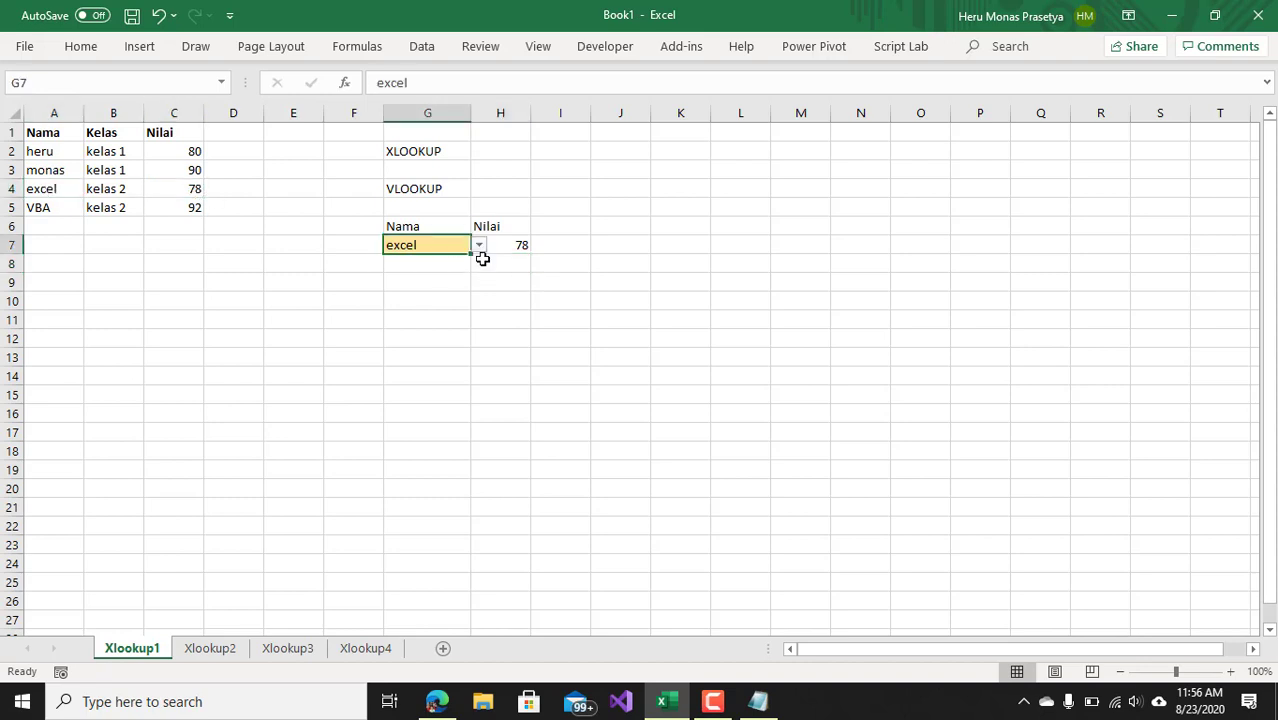
{"action": "left_click", "coordinate": [479, 246]}
{"action": "left_click", "coordinate": [456, 273]}
{"action": "left_click", "coordinate": [492, 245]}
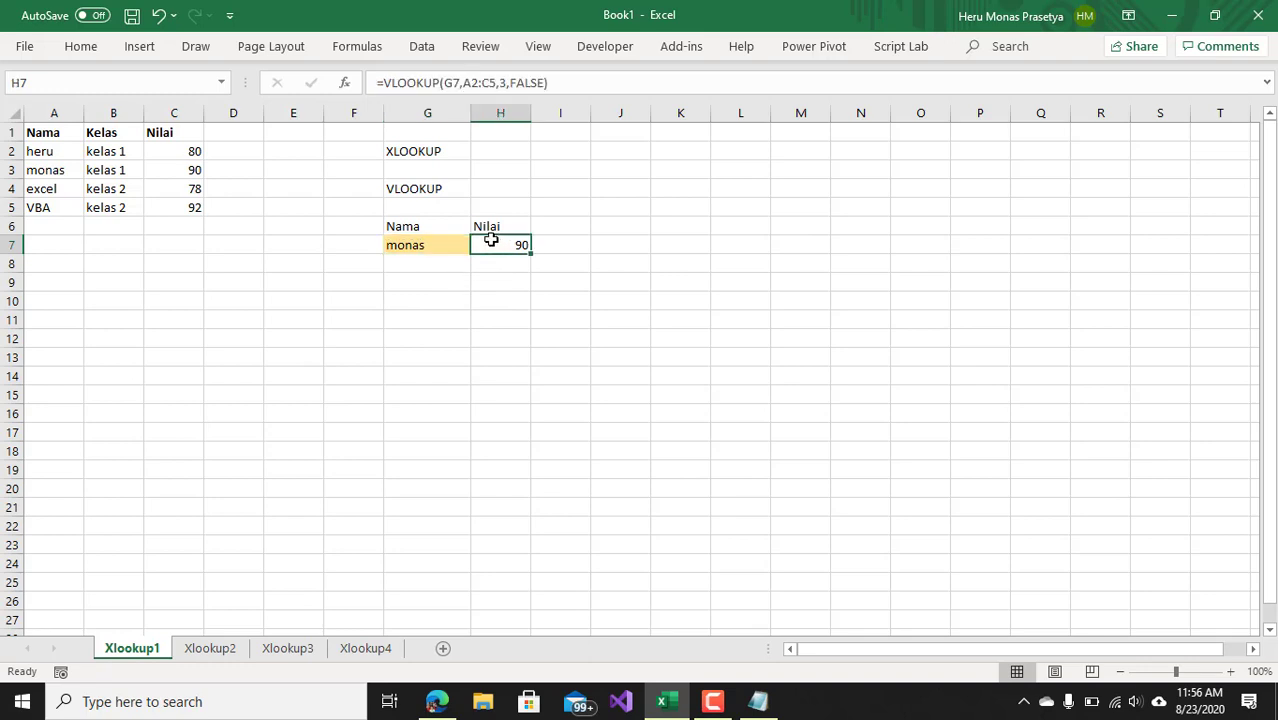
{"action": "left_click", "coordinate": [181, 171]}
Label the lookup row Vlookup in cell F7.
{"action": "left_click", "coordinate": [305, 246]}
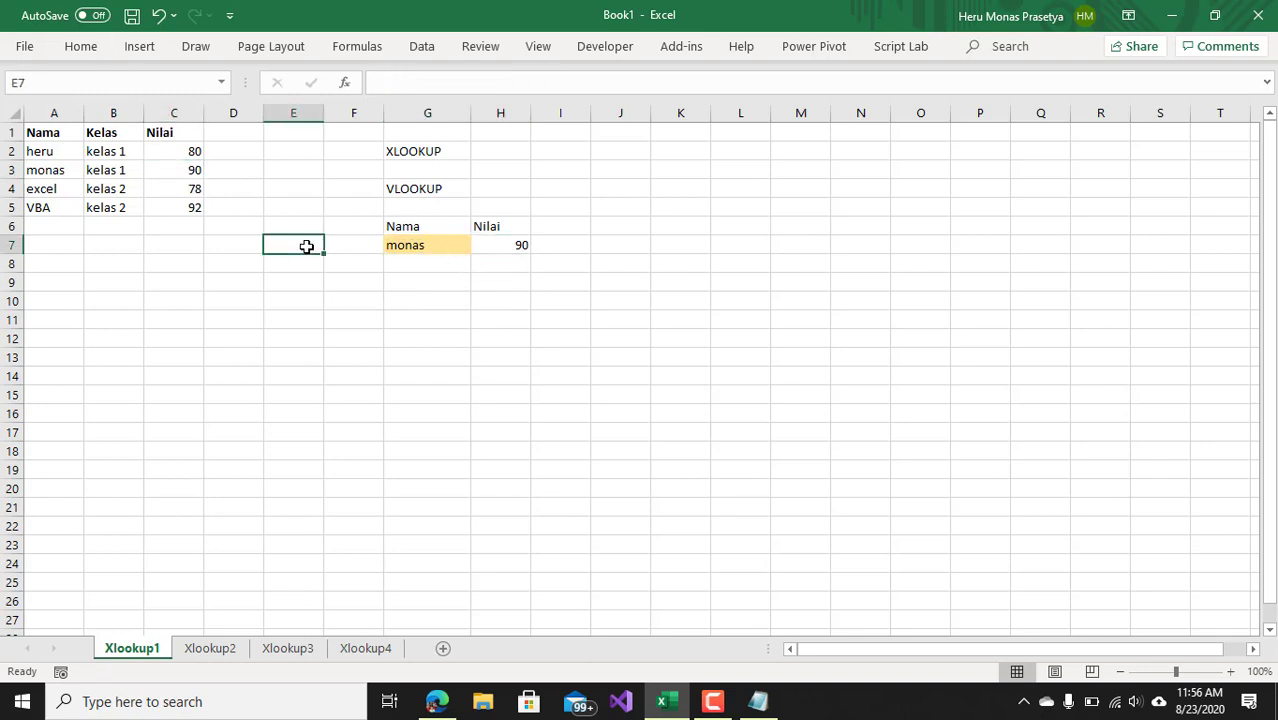
{"action": "left_click", "coordinate": [357, 243]}
{"action": "type", "text": "Vlookup"}
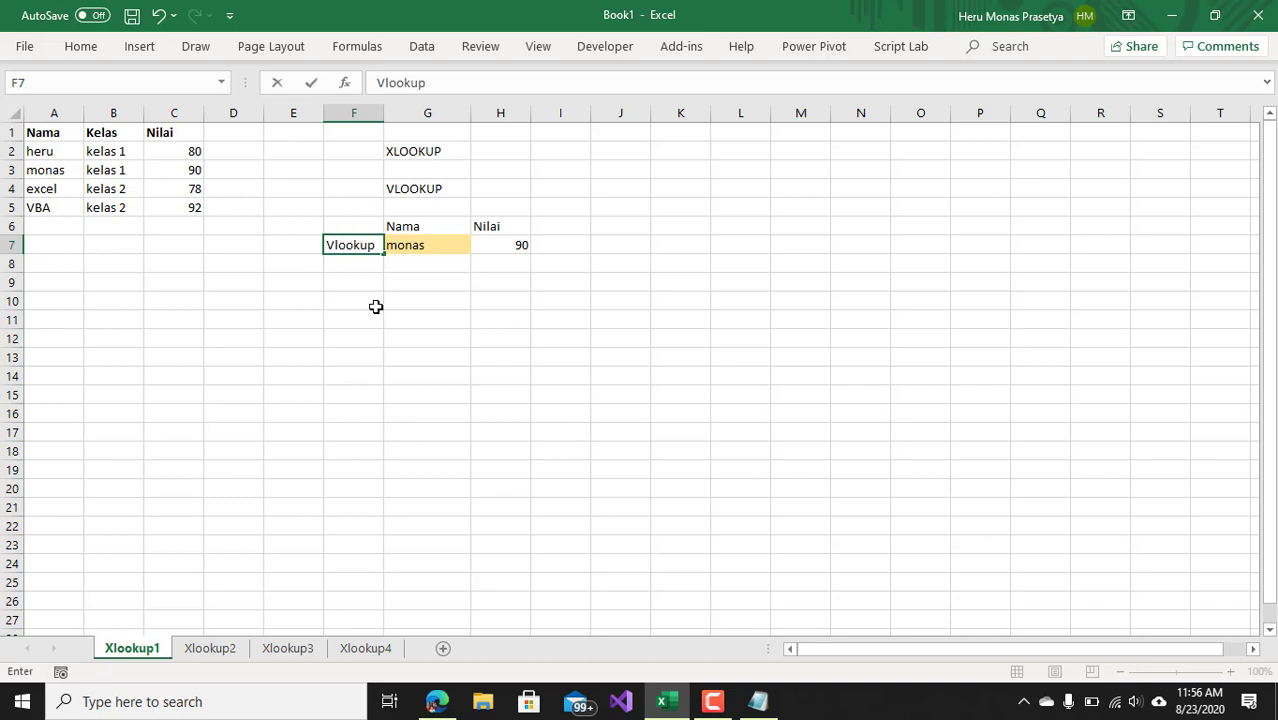
{"action": "left_click", "coordinate": [456, 363]}
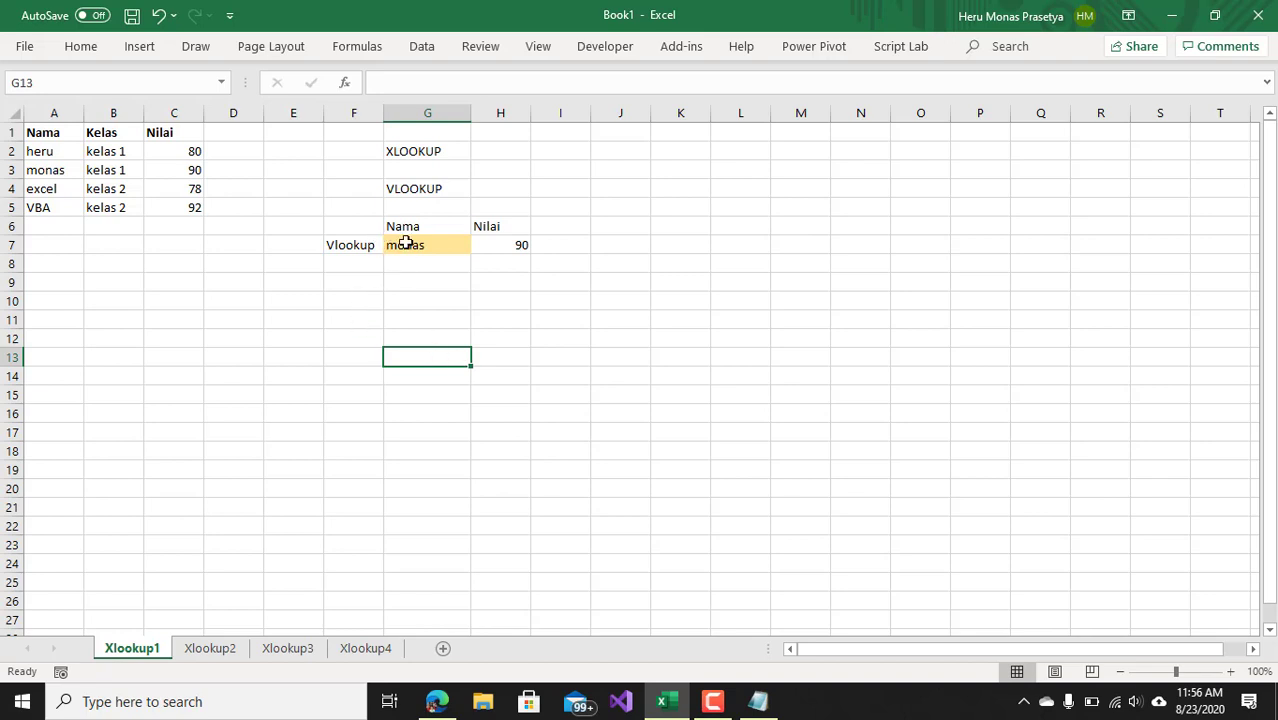
Label F10 'xlookup' and copy the monas dropdown from G7 into G10.
{"action": "left_click", "coordinate": [358, 303]}
{"action": "type", "text": "xlookup"}
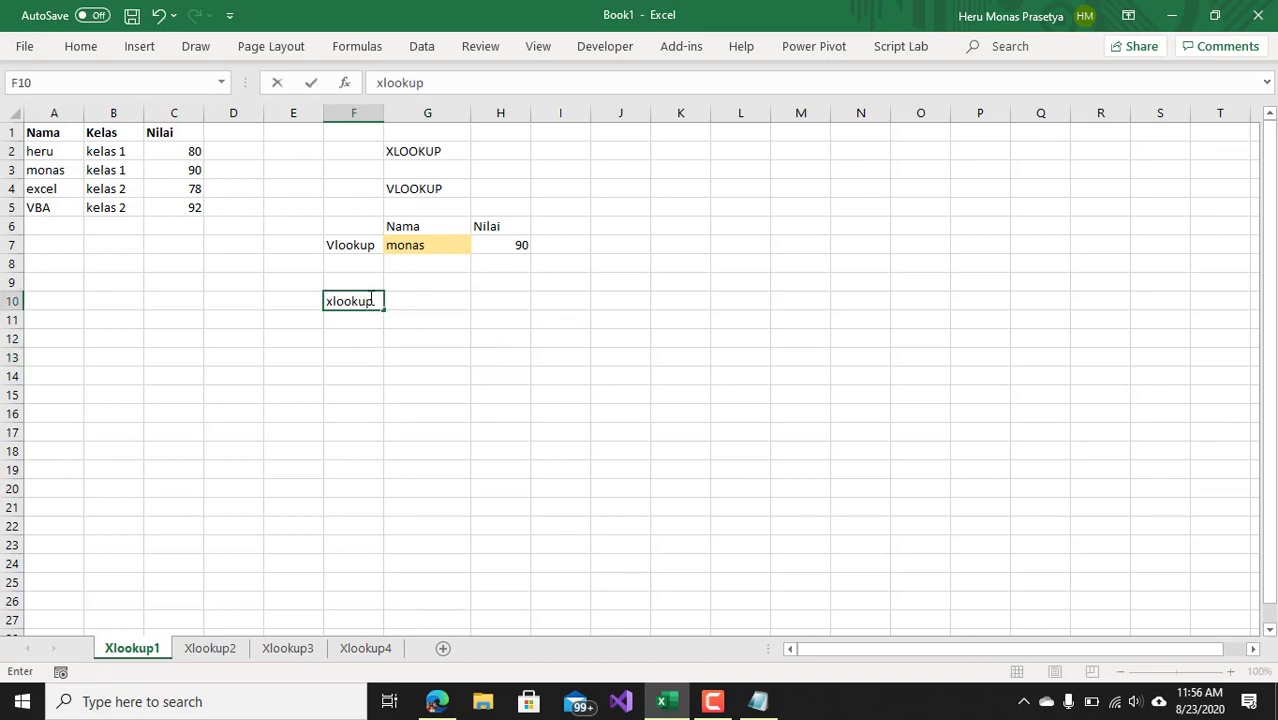
{"action": "left_click", "coordinate": [415, 304]}
{"action": "left_click", "coordinate": [420, 250]}
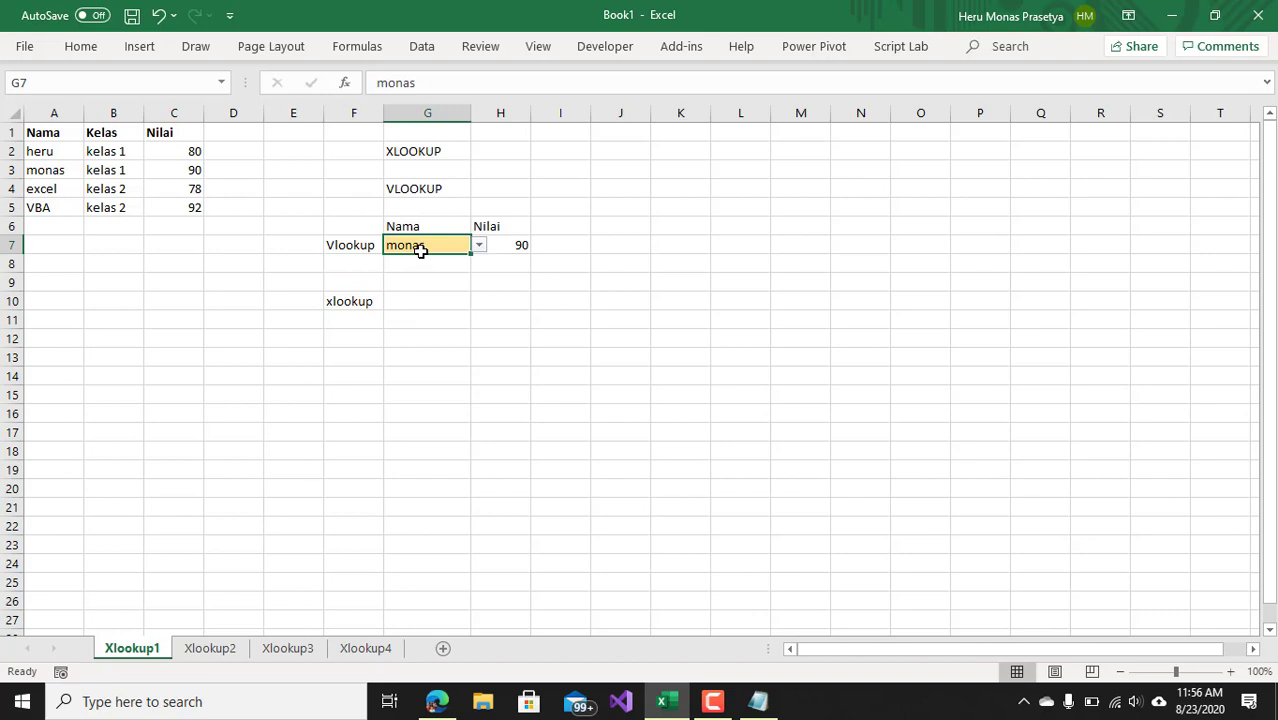
{"action": "key", "text": "ctrl+c"}
{"action": "left_click", "coordinate": [422, 303]}
{"action": "key", "text": "ctrl+v"}
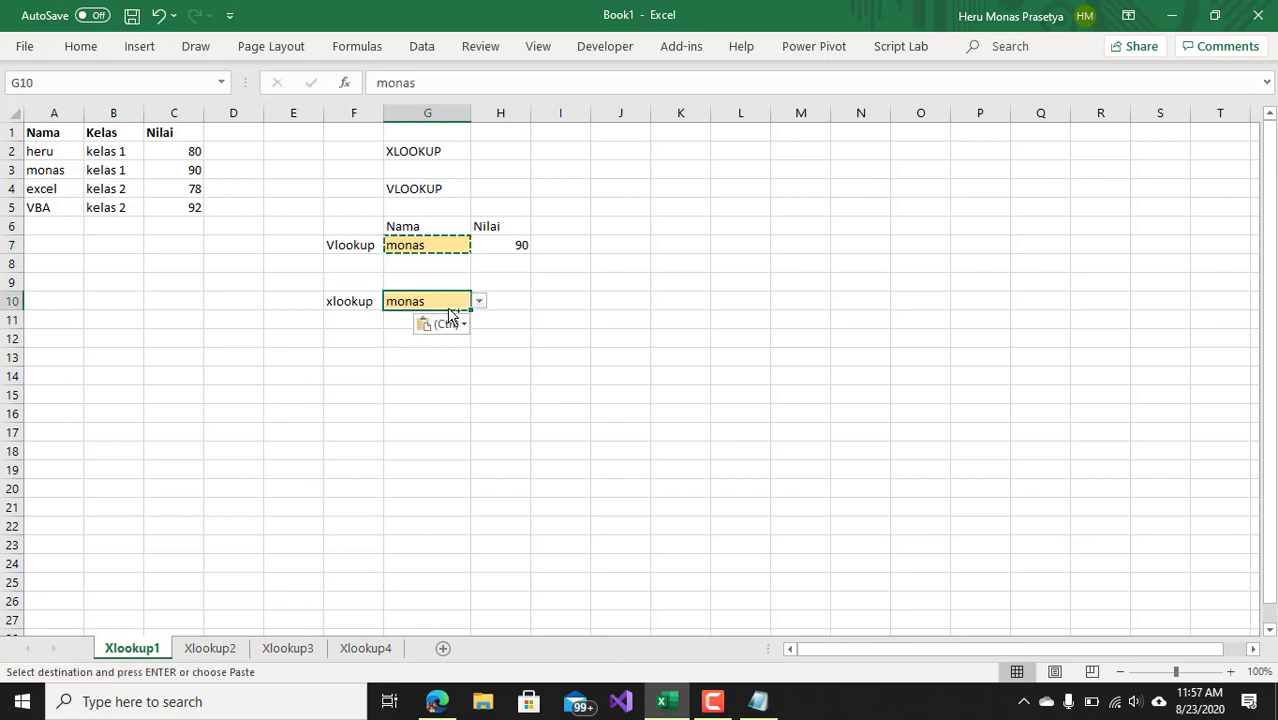
Enter =XLOOKUP(G10,A1:A5,C1:C5) in H10, which returns 90.
{"action": "left_click", "coordinate": [518, 303]}
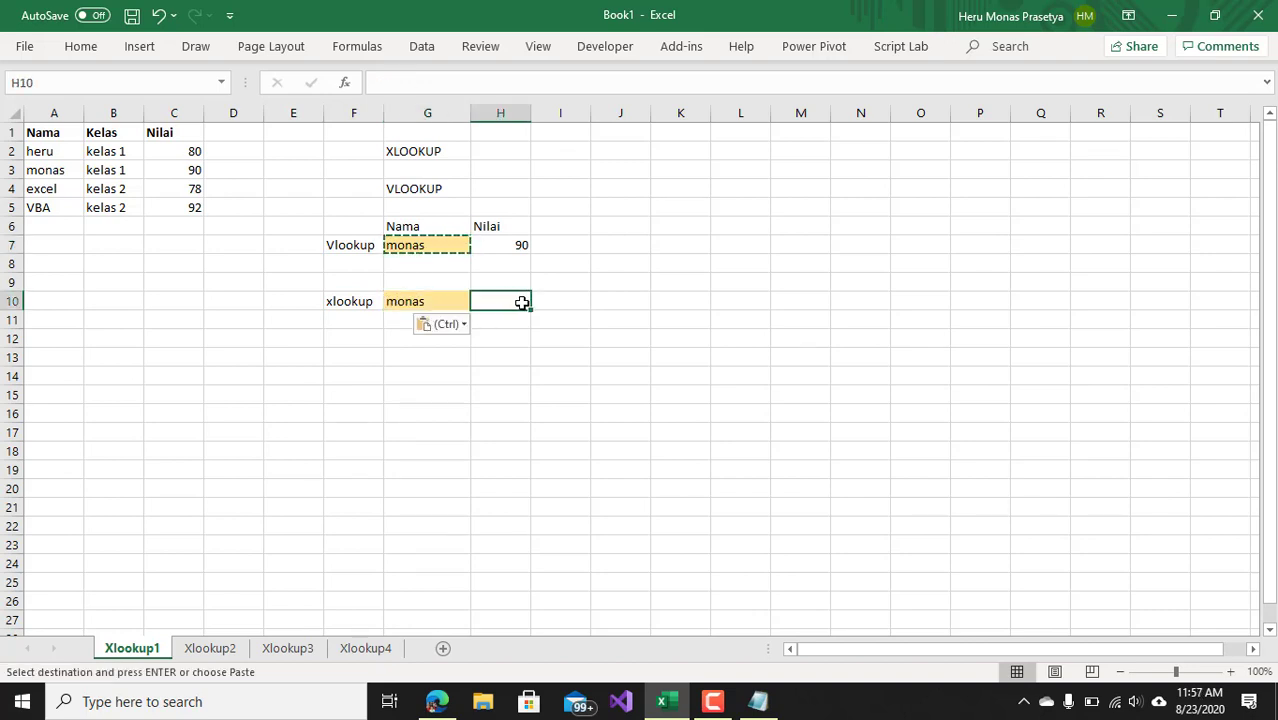
{"action": "type", "text": "="}
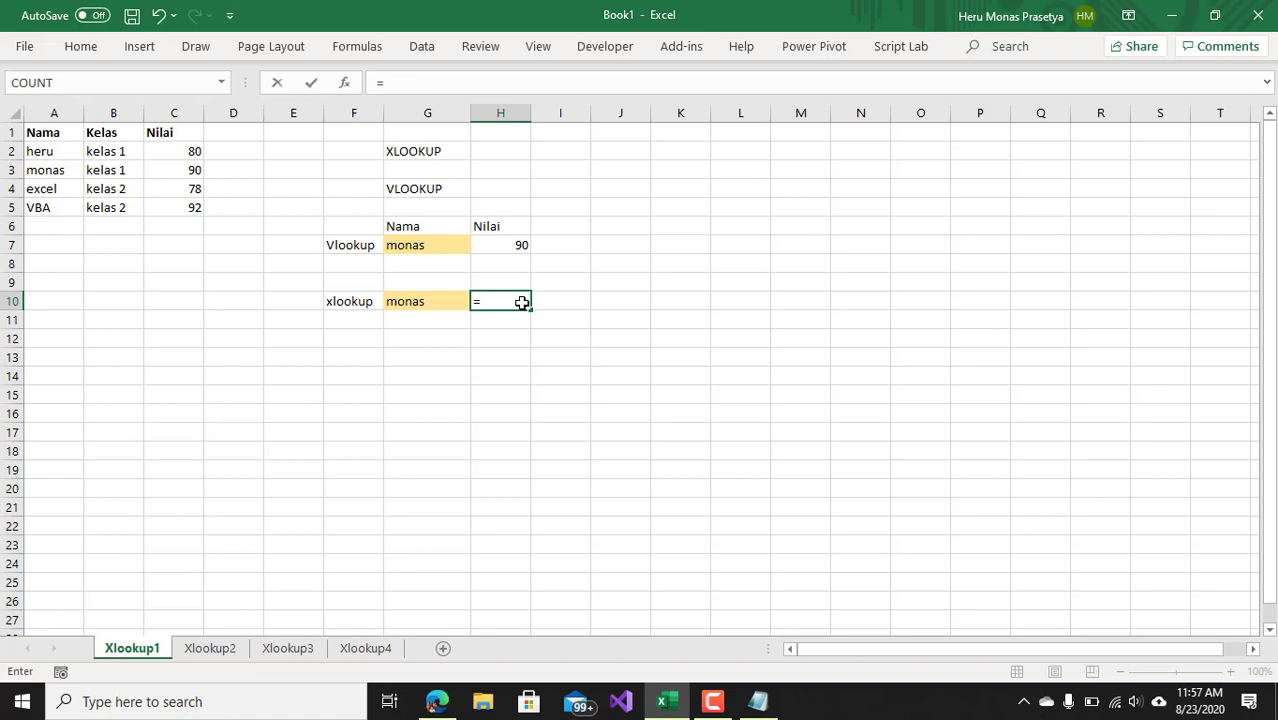
{"action": "type", "text": "=xl"}
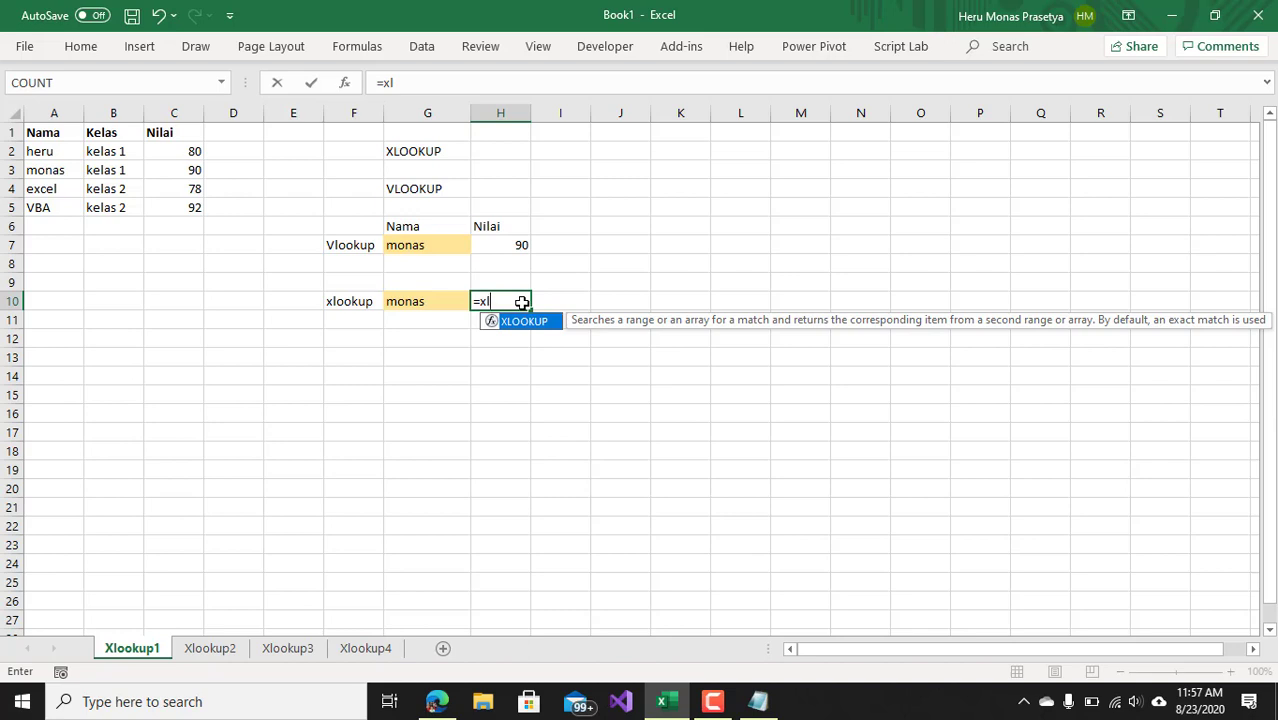
{"action": "key", "text": "Tab"}
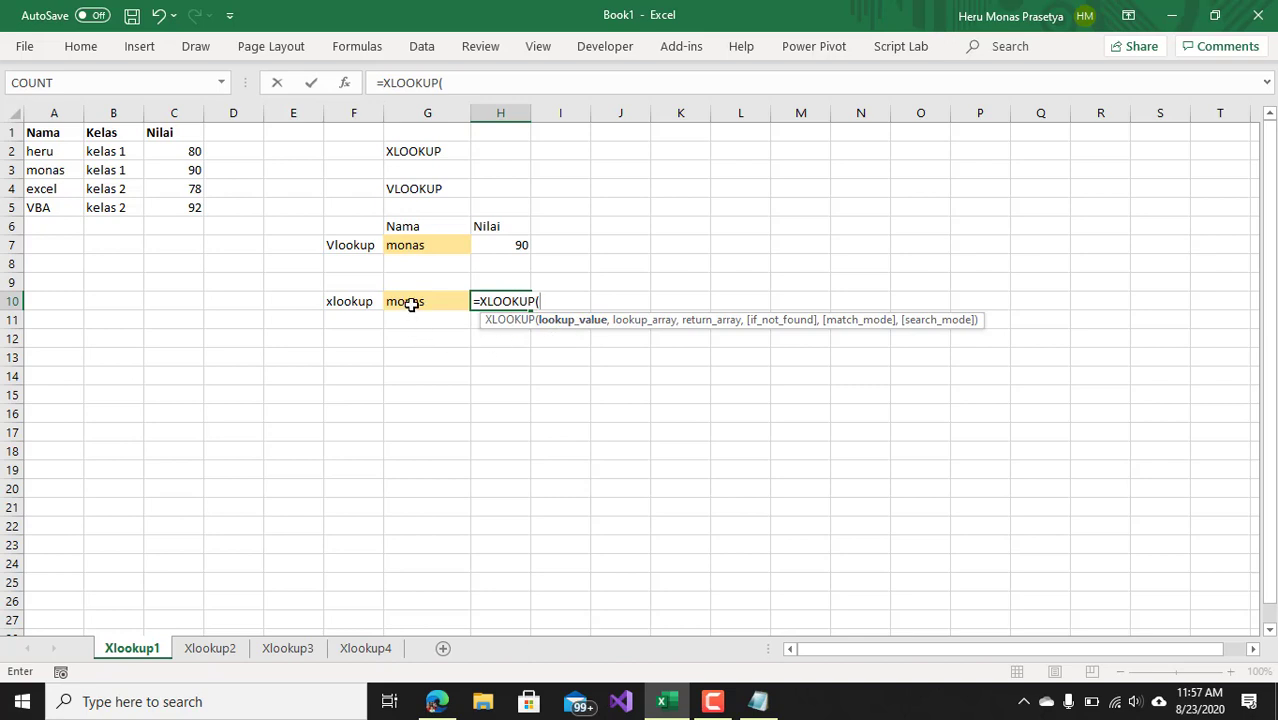
{"action": "left_click", "coordinate": [411, 305]}
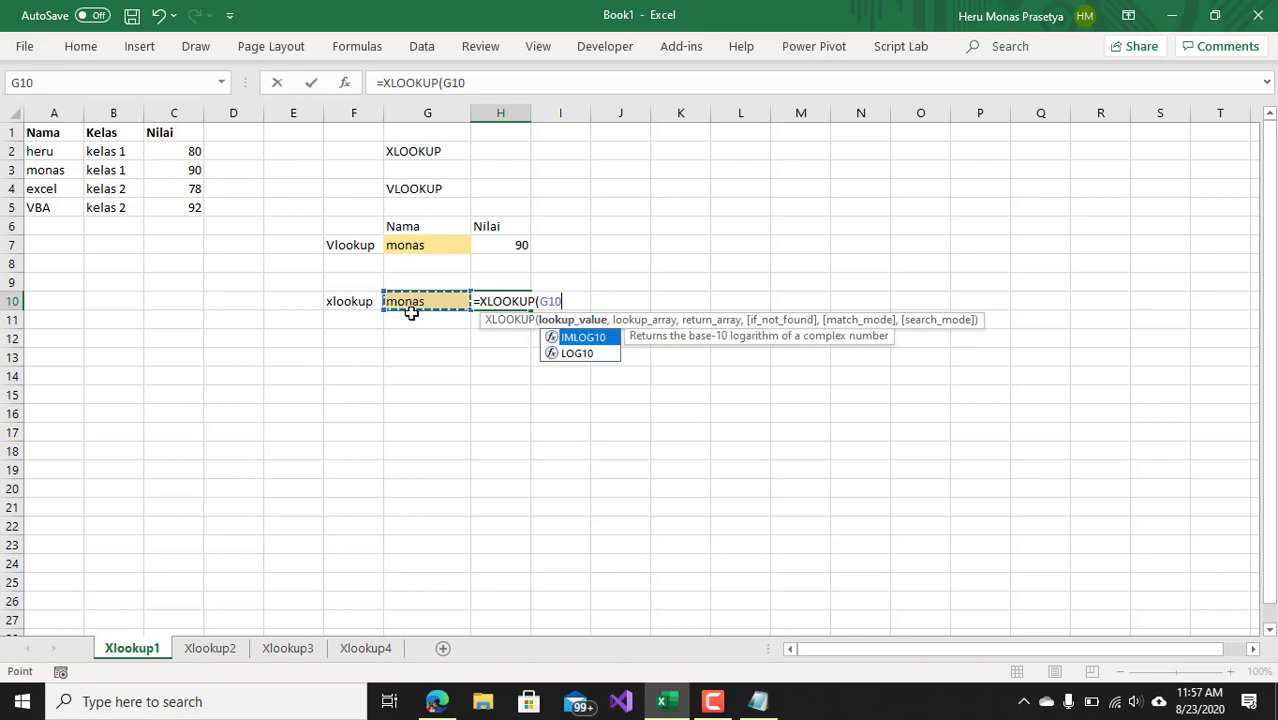
{"action": "type", "text": ","}
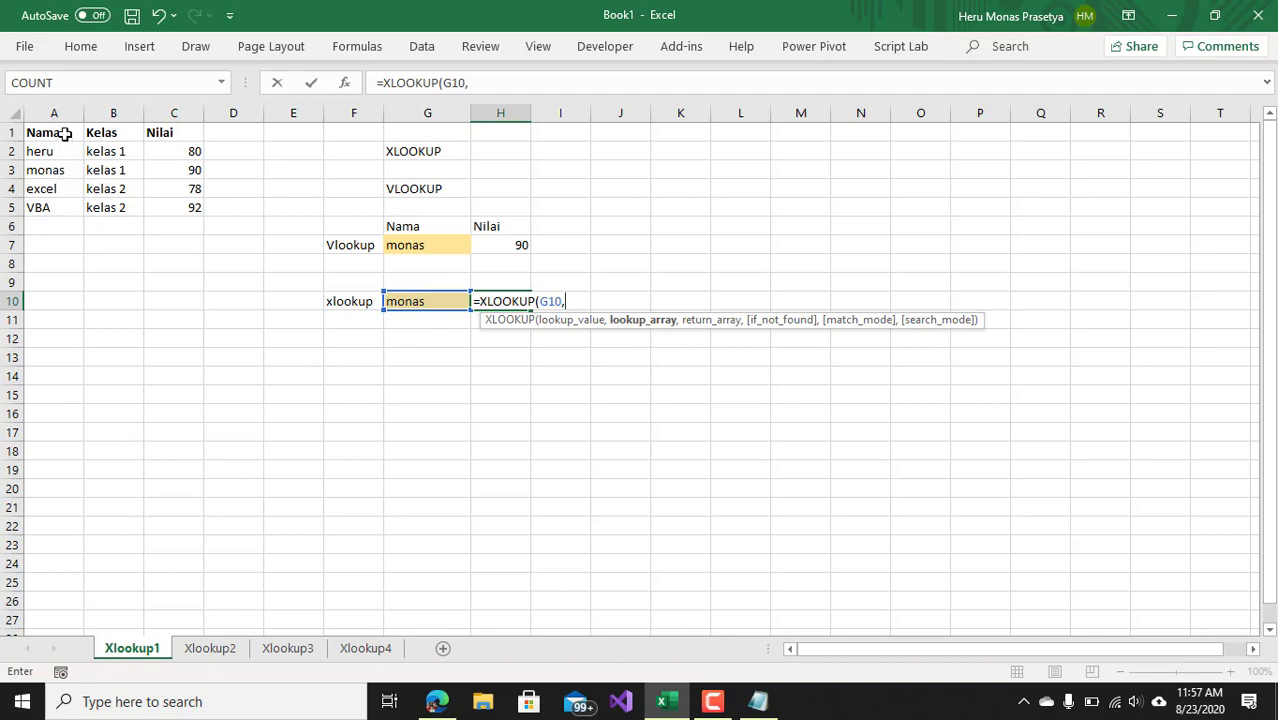
{"action": "left_click_drag", "start_coordinate": [60, 135], "coordinate": [60, 205]}
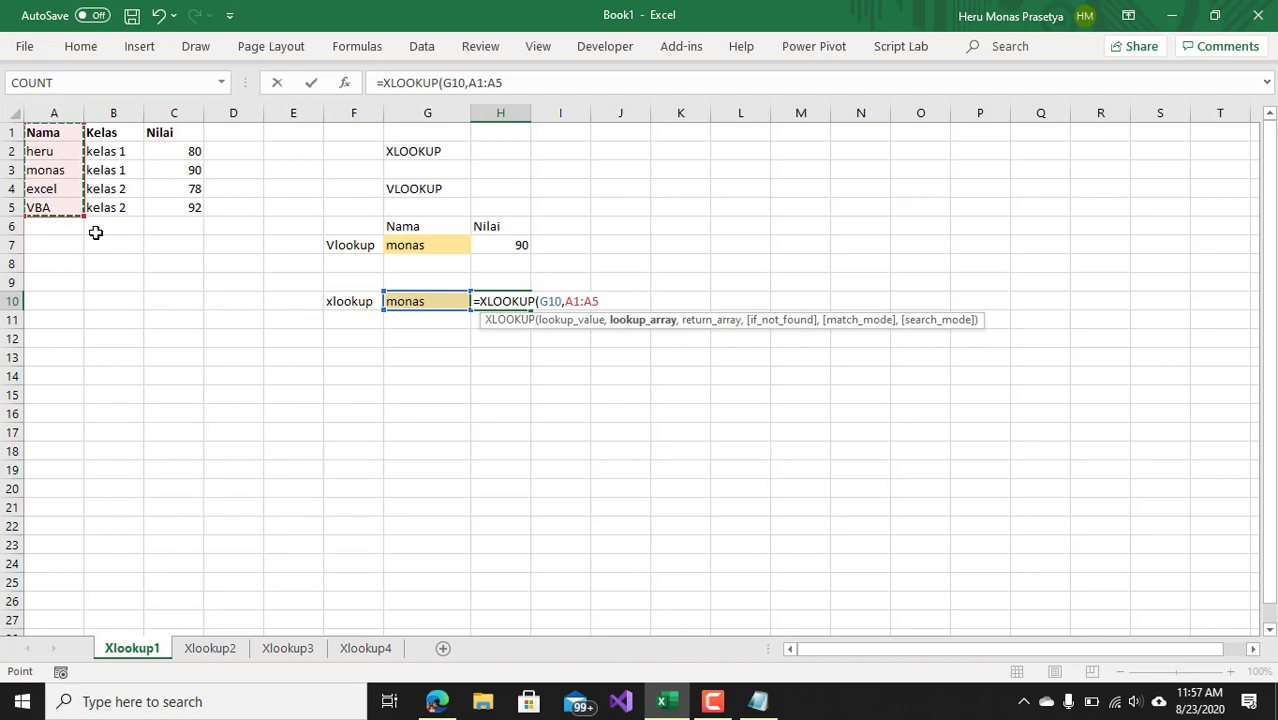
{"action": "type", "text": ","}
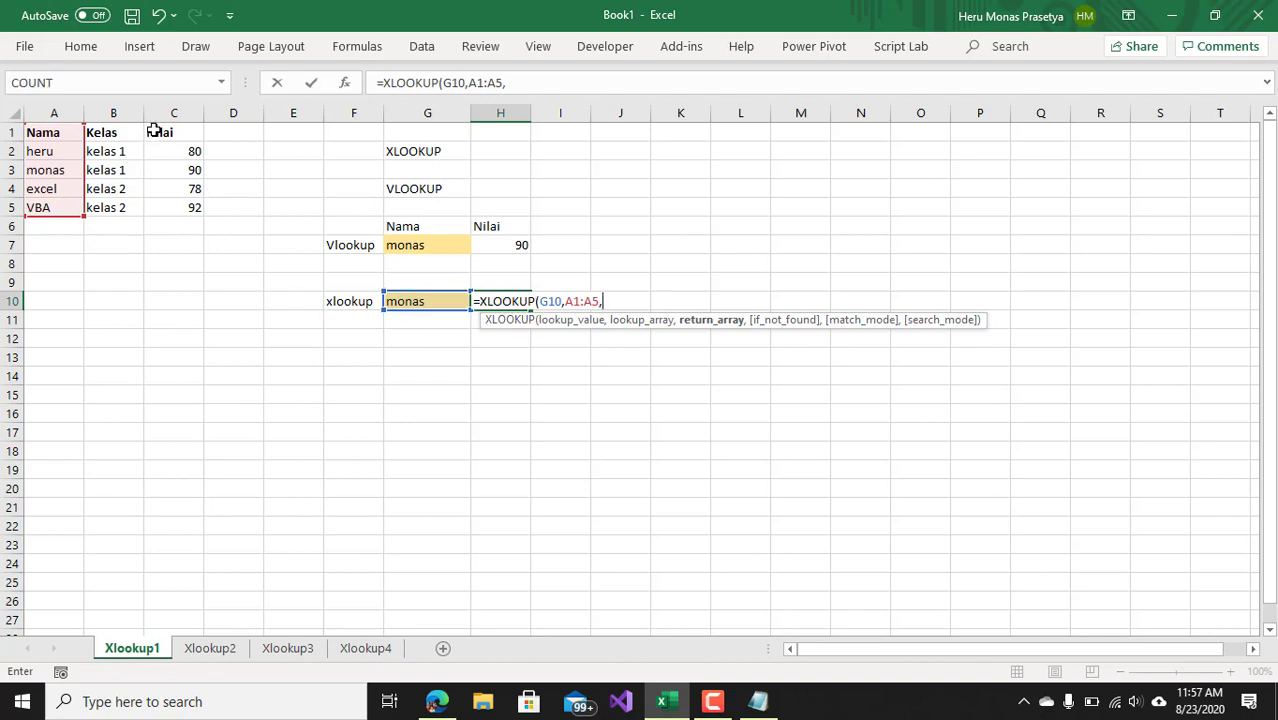
{"action": "left_click_drag", "start_coordinate": [153, 131], "coordinate": [178, 204]}
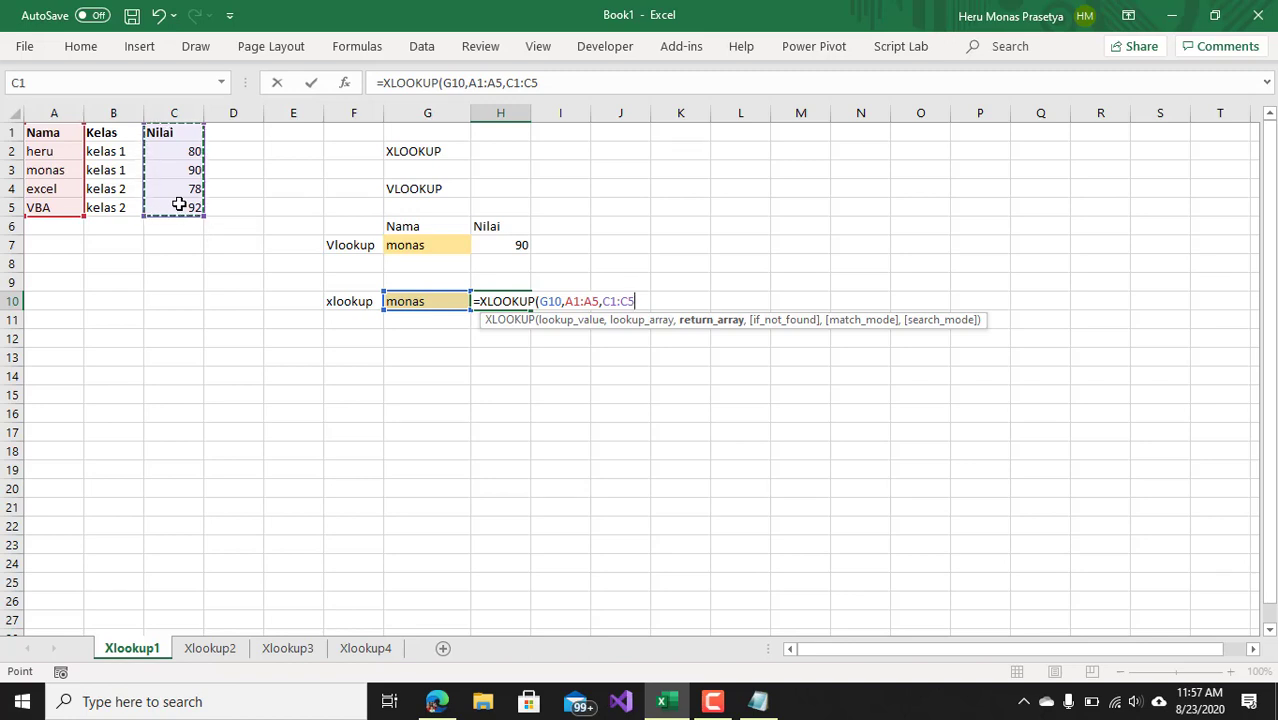
{"action": "type", "text": ")"}
{"action": "key", "text": "Return"}
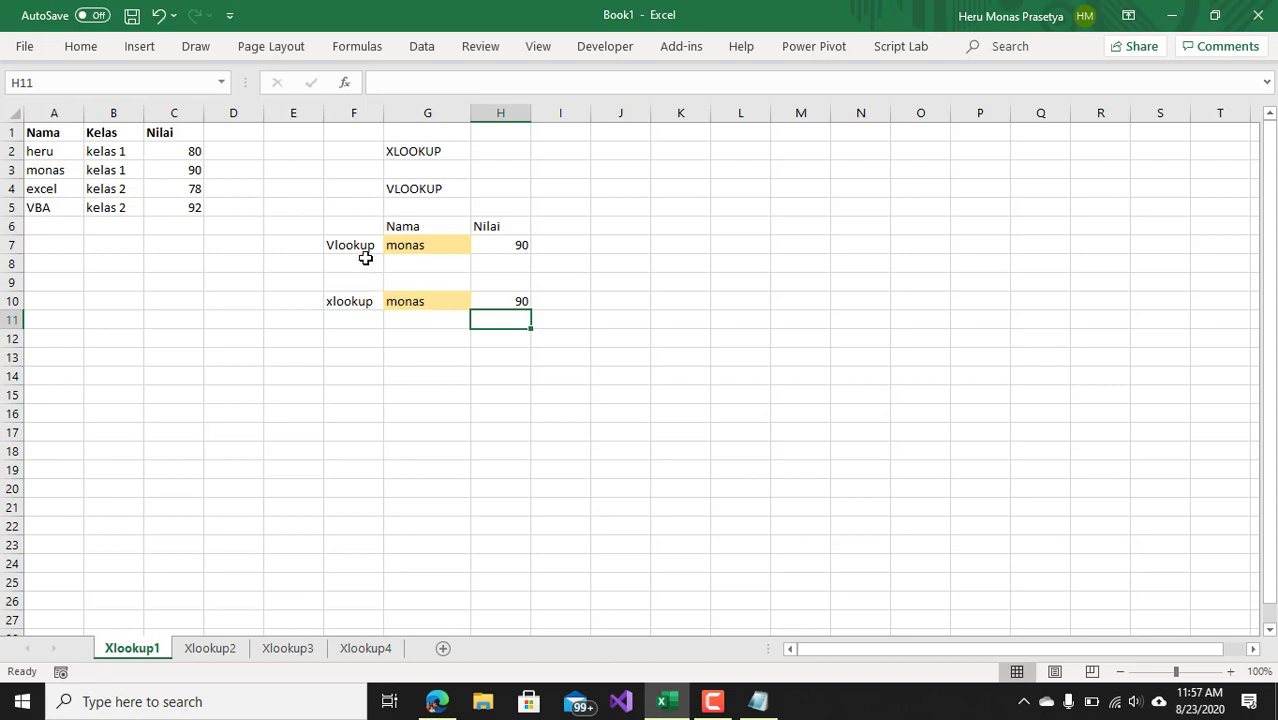
Pick excel from G10's dropdown and confirm H10's XLOOKUP now returns 78.
{"action": "left_click", "coordinate": [365, 251]}
{"action": "left_click", "coordinate": [352, 299]}
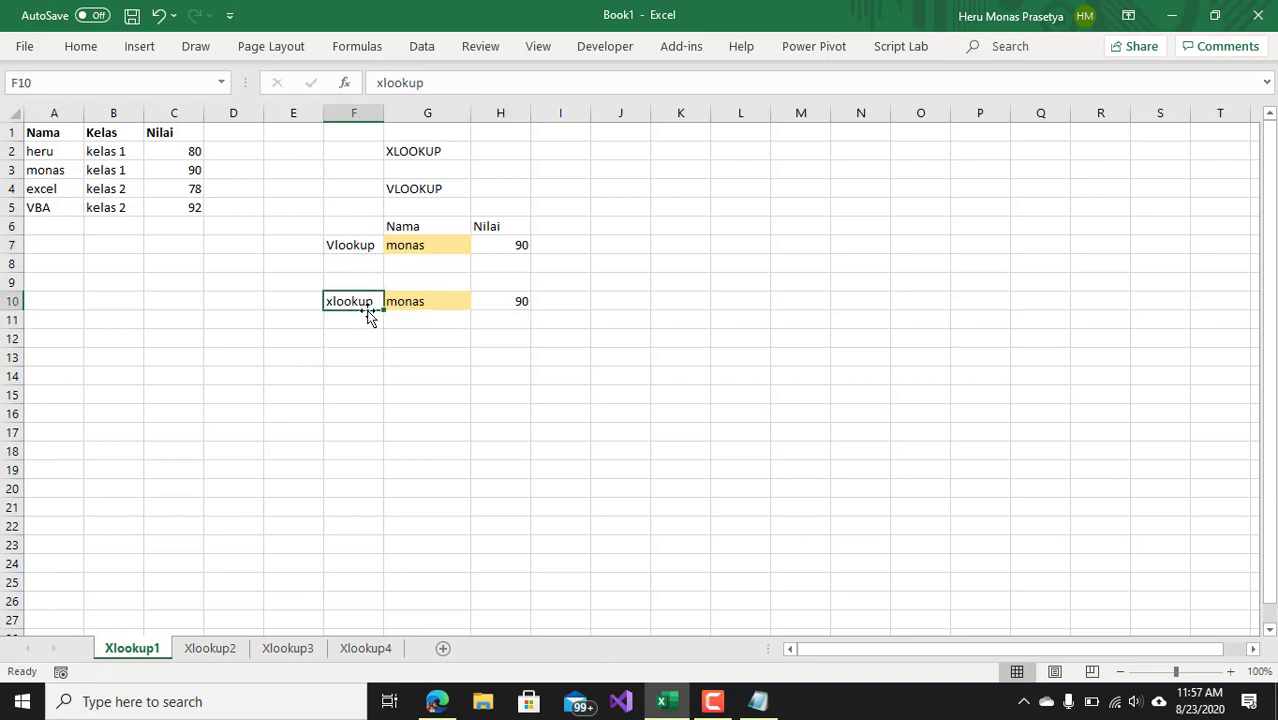
{"action": "left_click", "coordinate": [428, 301]}
{"action": "left_click", "coordinate": [478, 304]}
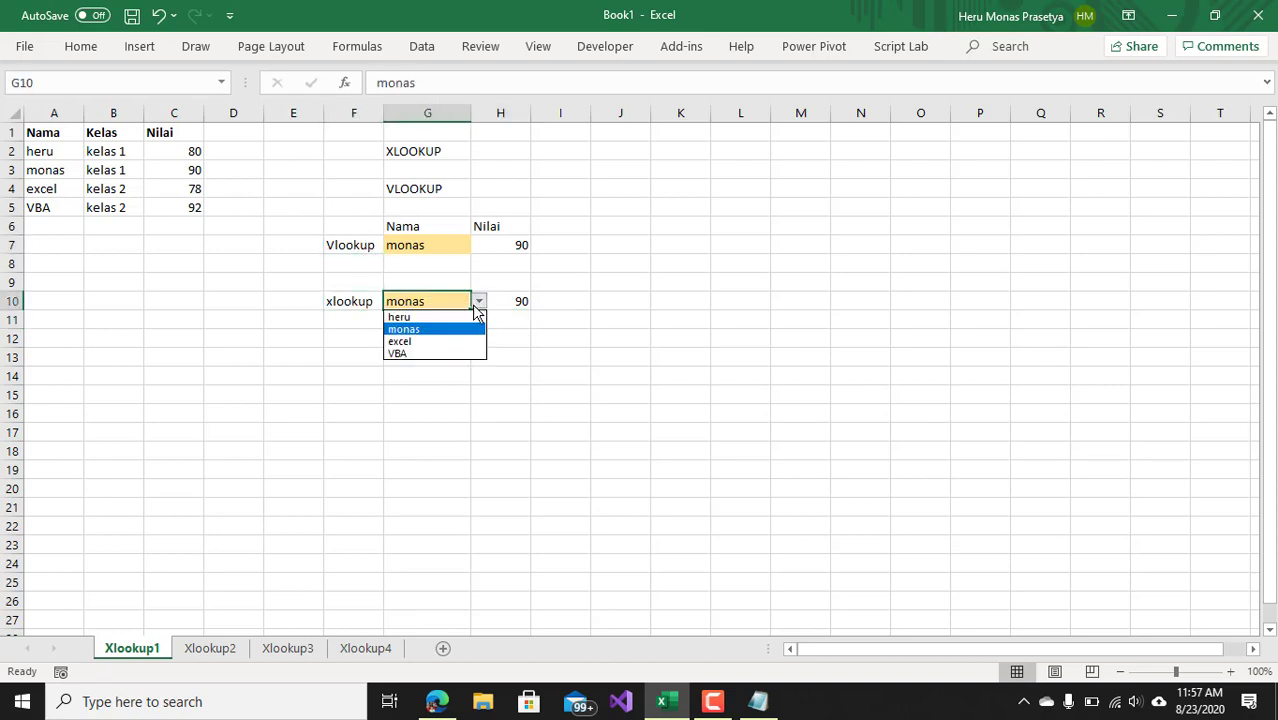
{"action": "left_click", "coordinate": [438, 340]}
{"action": "left_click", "coordinate": [514, 300]}
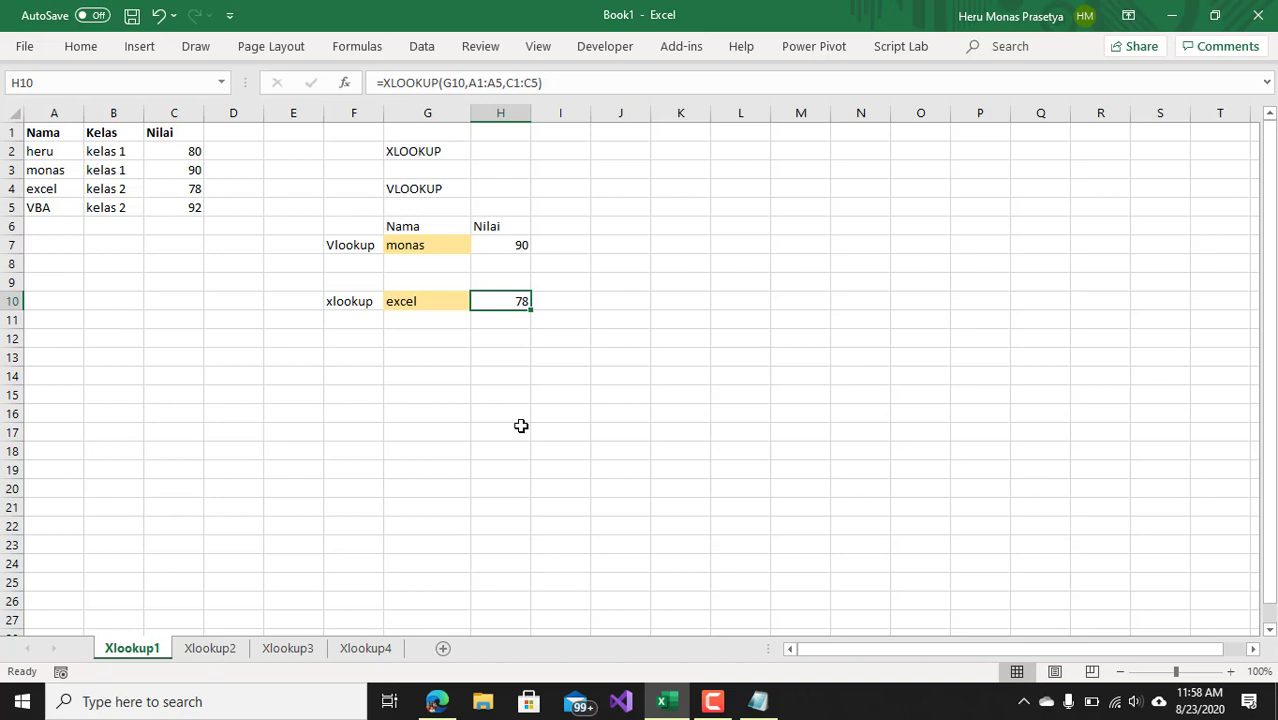
{"action": "left_click", "coordinate": [418, 246]}
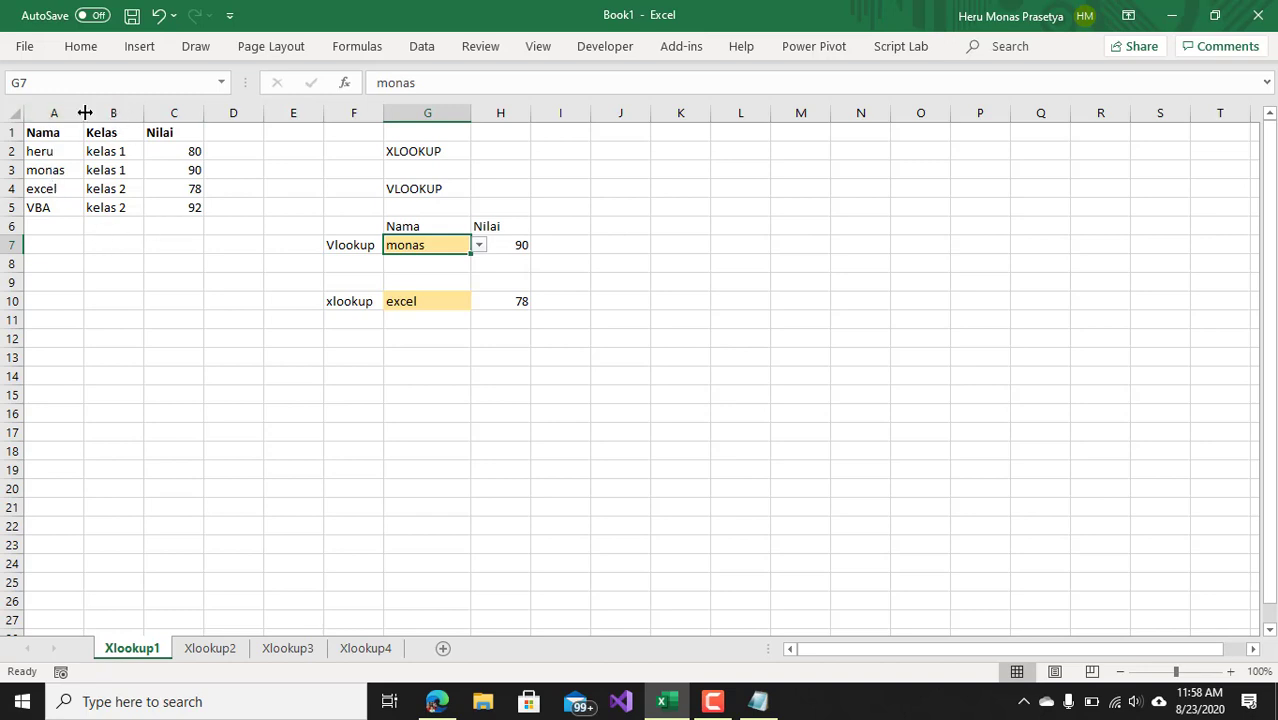
{"action": "key", "text": "ctrl+Home"}
{"action": "key", "text": "Right"}
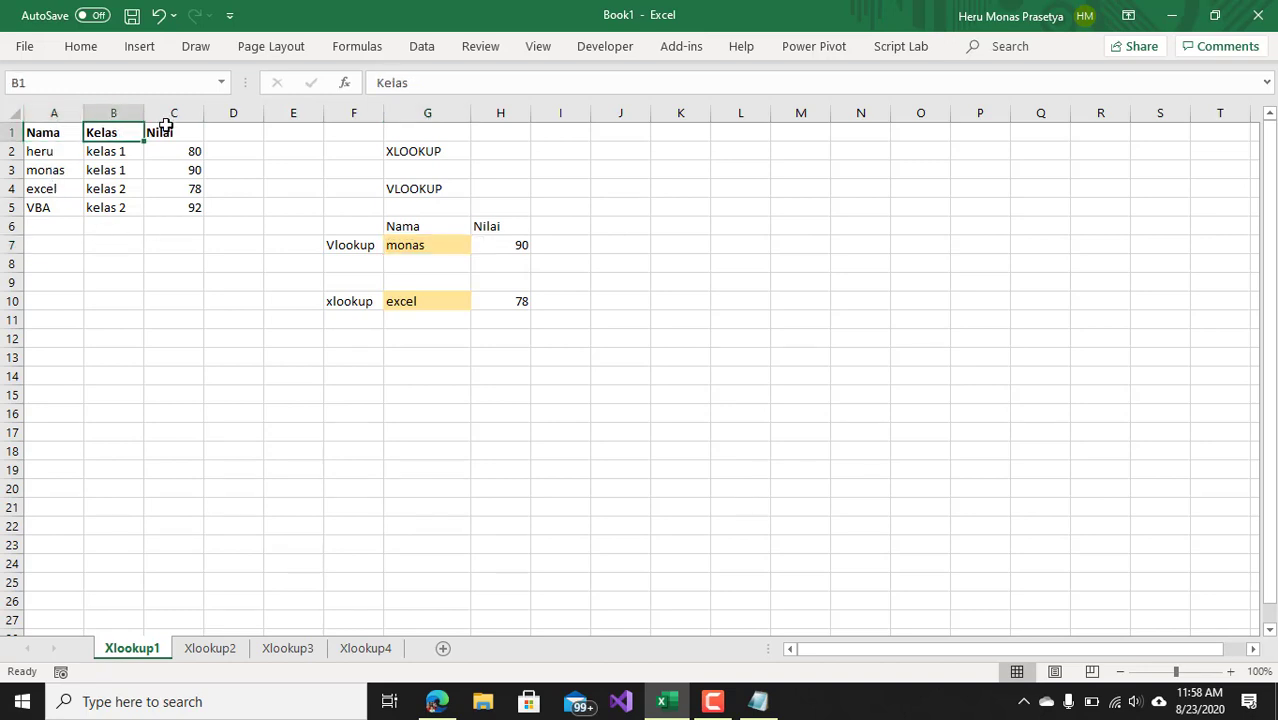
{"action": "key", "text": "Right"}
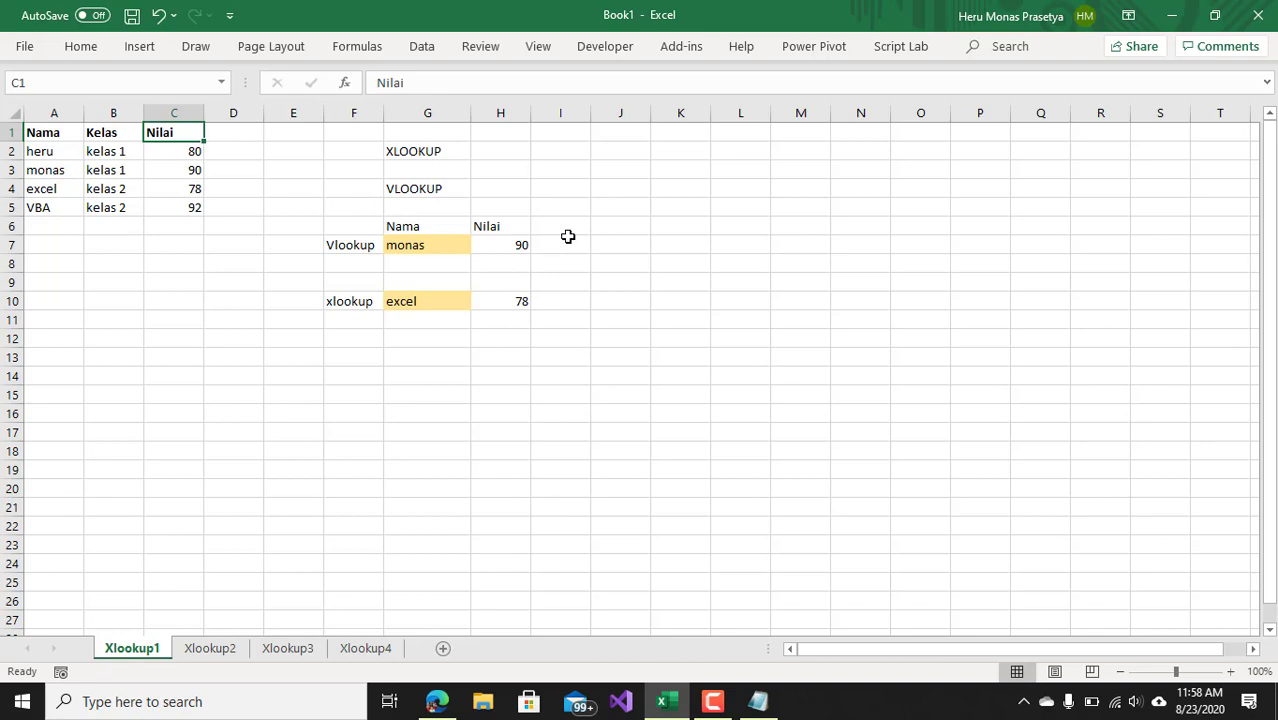
{"action": "left_click", "coordinate": [427, 246]}
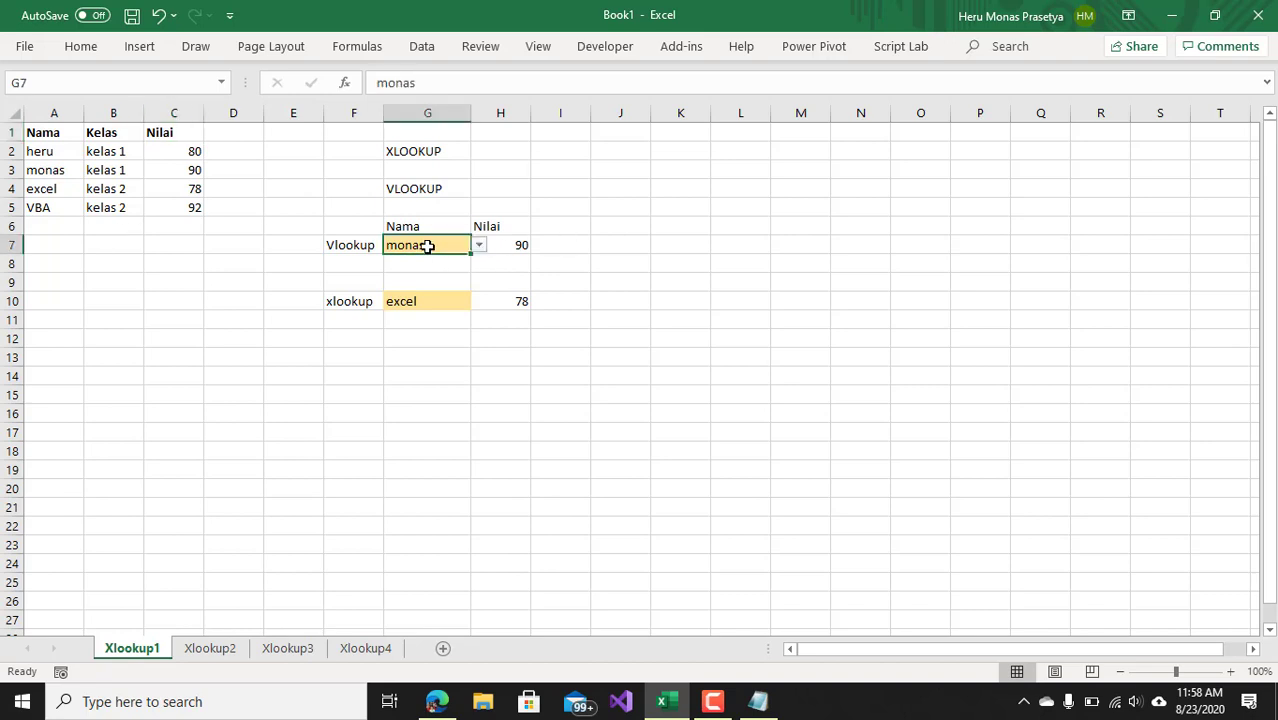
{"action": "left_click", "coordinate": [48, 155]}
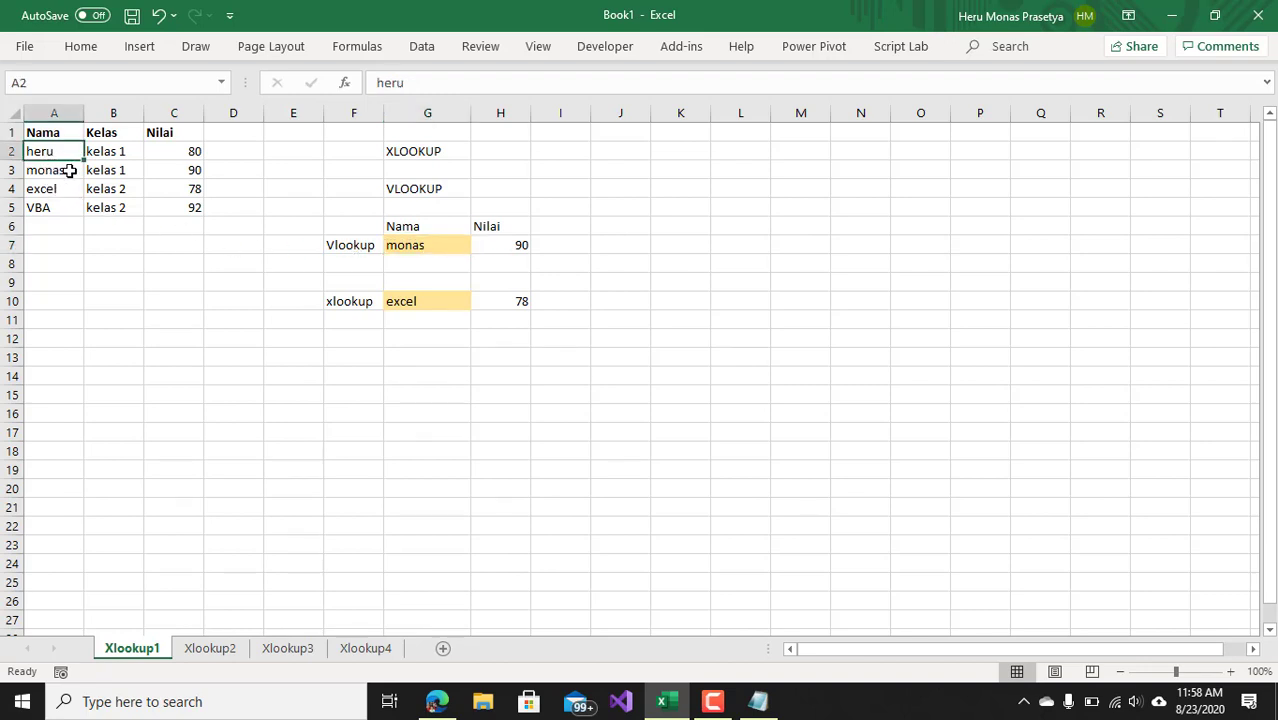
{"action": "left_click", "coordinate": [182, 170]}
{"action": "left_click", "coordinate": [58, 172]}
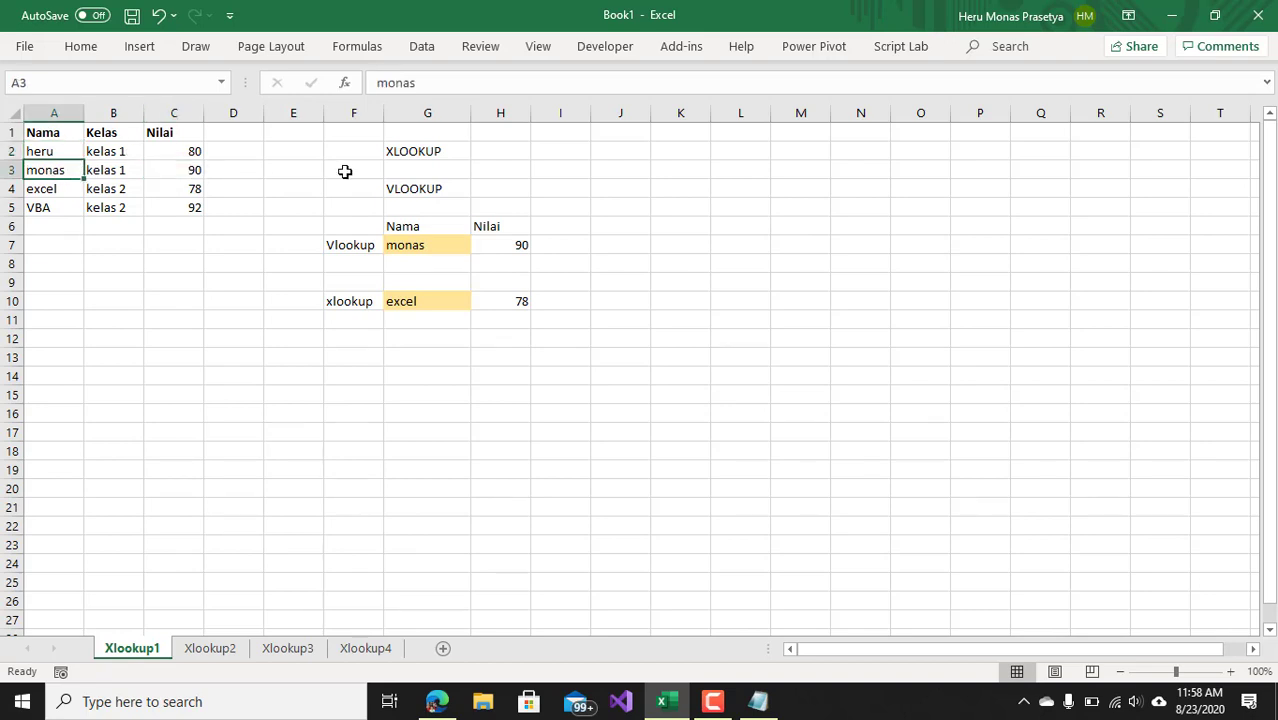
{"action": "left_click", "coordinate": [421, 246]}
{"action": "left_click", "coordinate": [608, 248]}
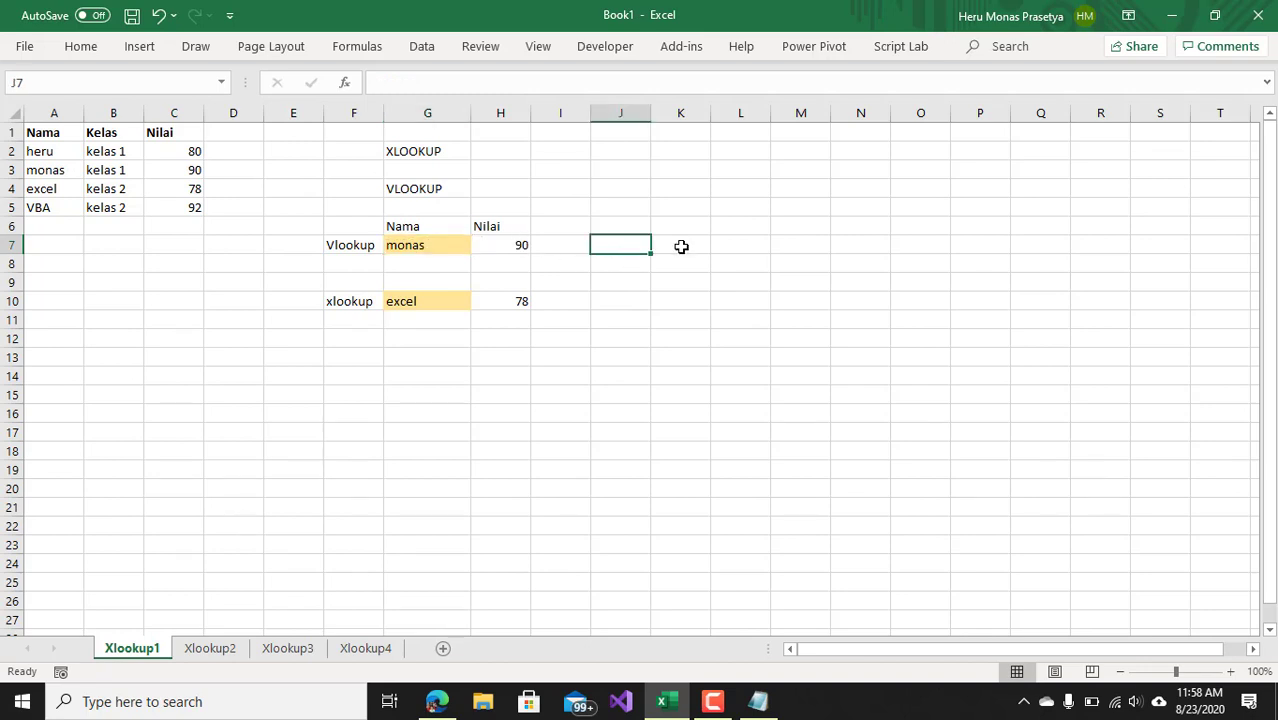
Enter heru in J7.
{"action": "type", "text": "heru"}
{"action": "left_click", "coordinate": [681, 246]}
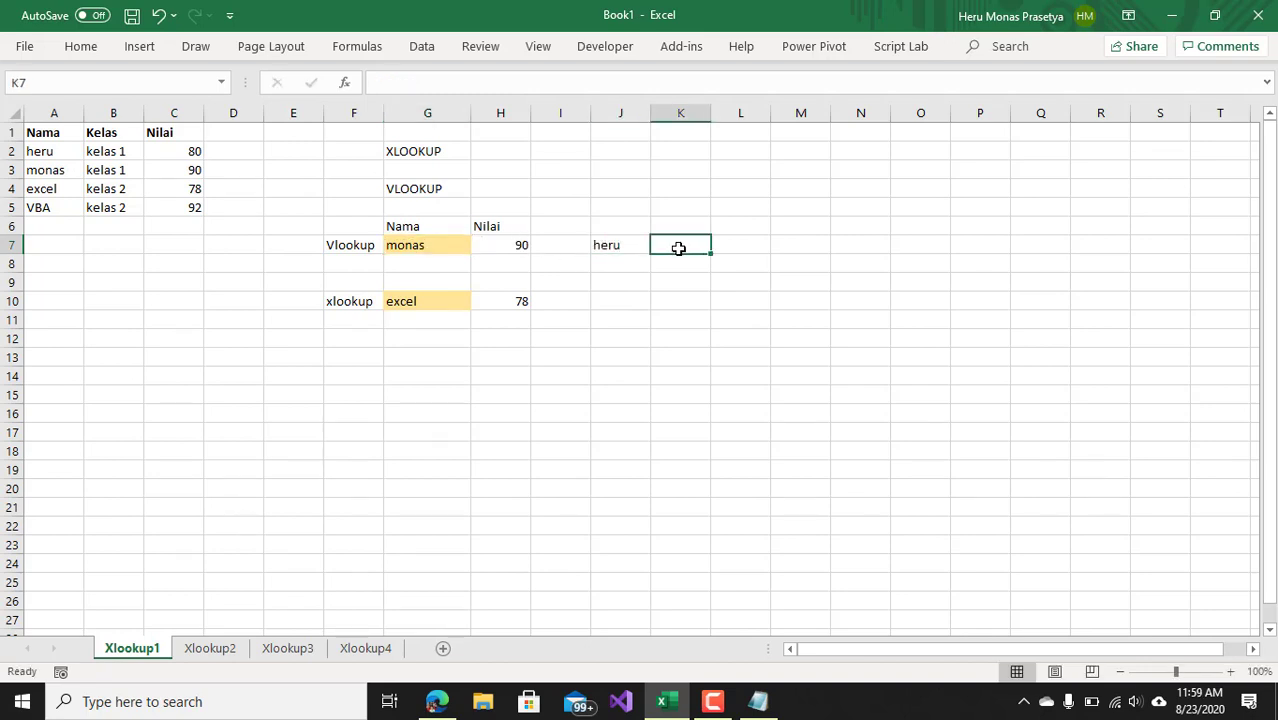
{"action": "left_click", "coordinate": [619, 245]}
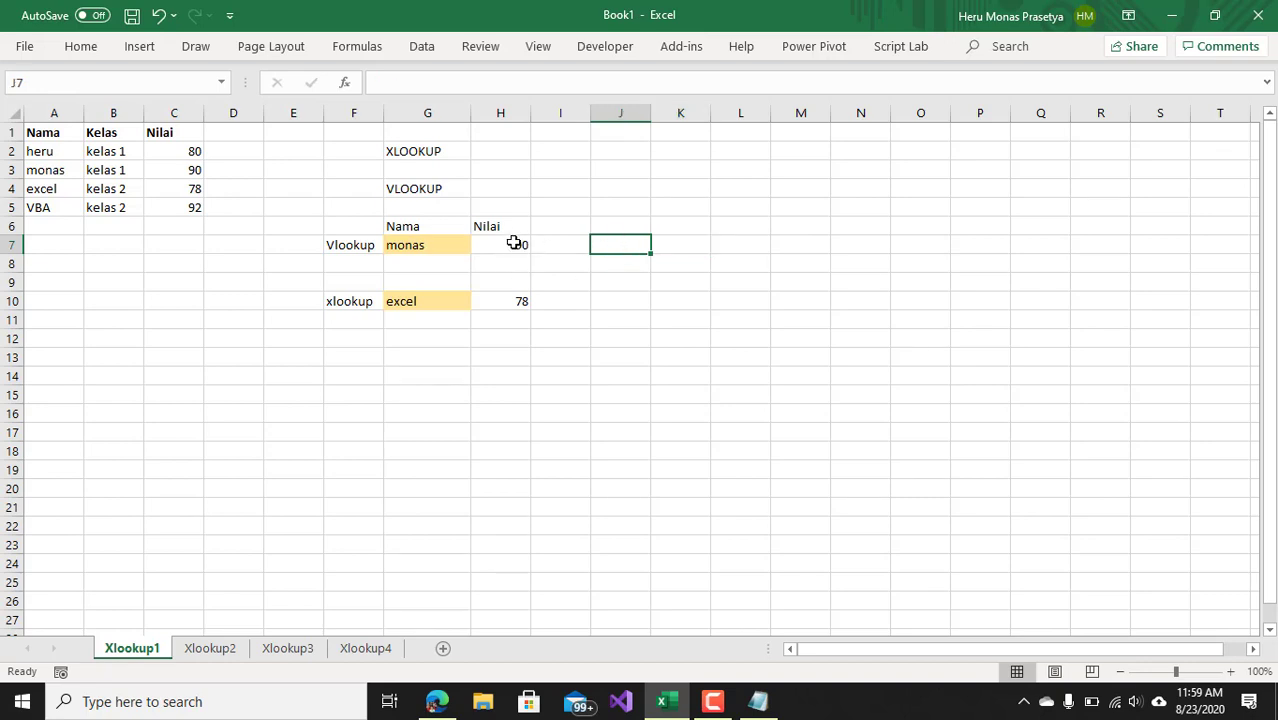
Start a VLOOKUP in J7 with lookup value H7 and table A2:C5.
{"action": "type", "text": "="}
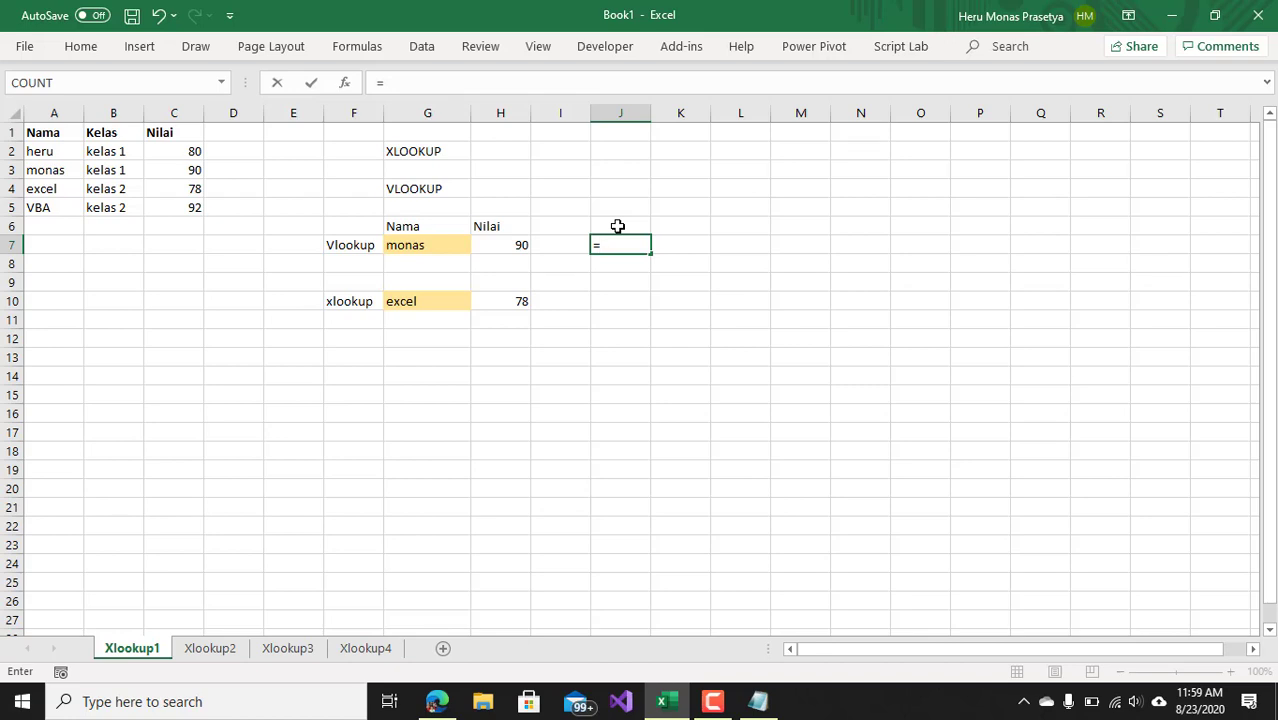
{"action": "type", "text": "vl"}
{"action": "key", "text": "Tab"}
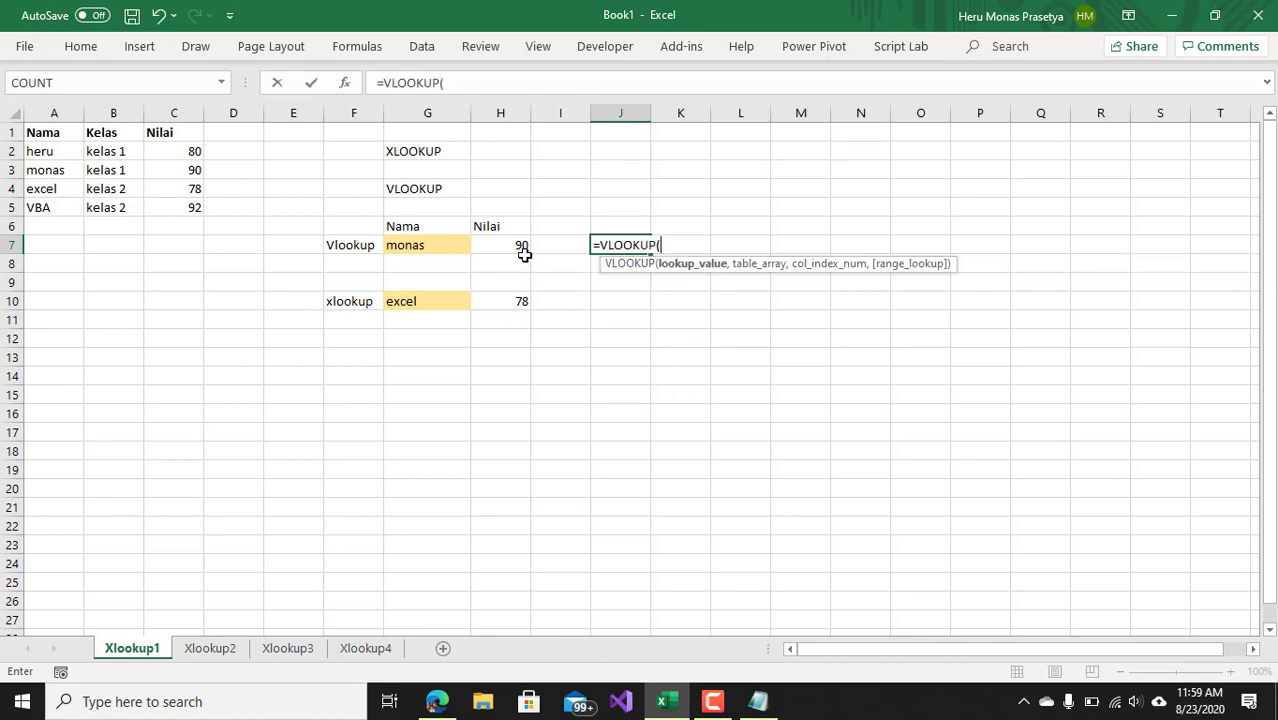
{"action": "left_click", "coordinate": [507, 252]}
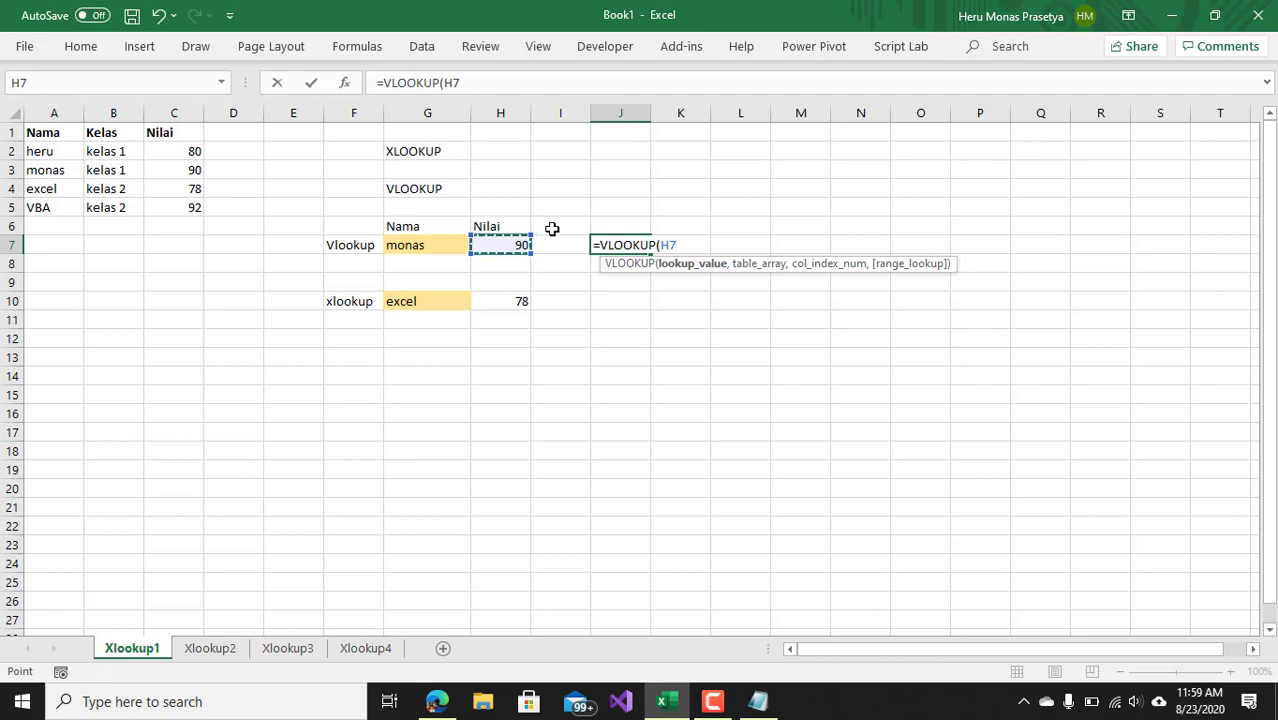
{"action": "type", "text": ","}
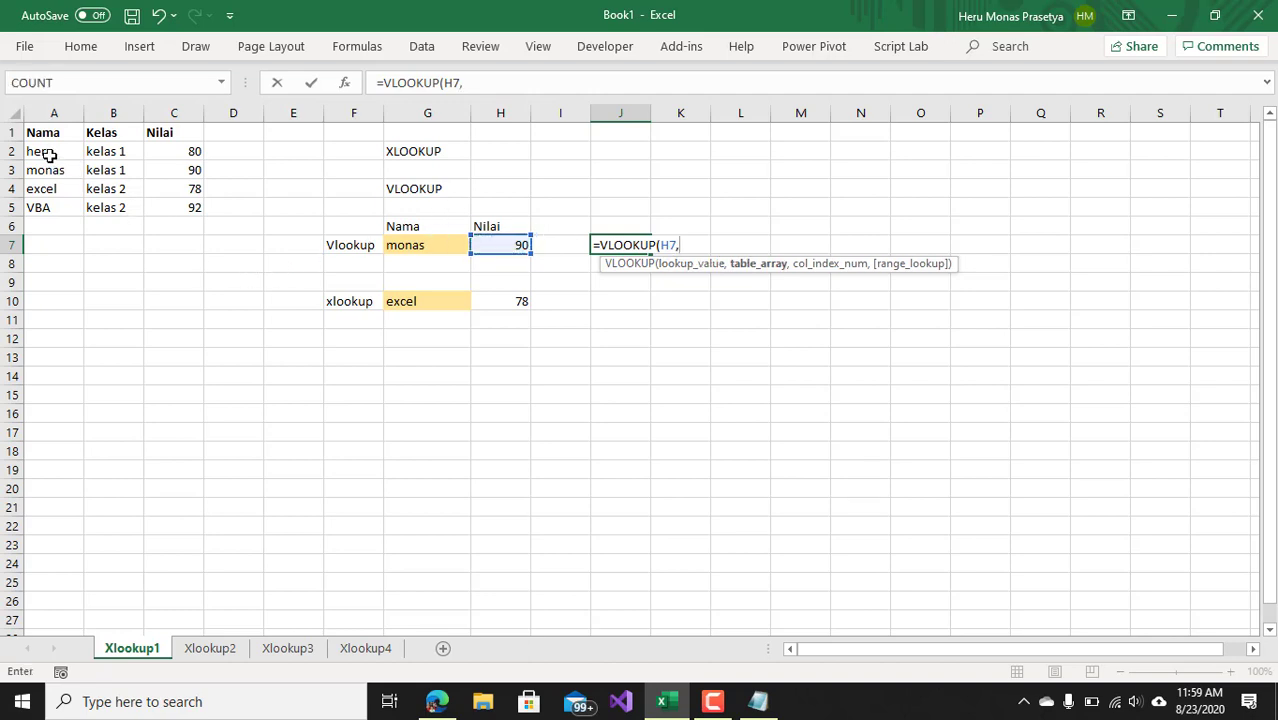
{"action": "left_click_drag", "start_coordinate": [50, 157], "coordinate": [202, 219]}
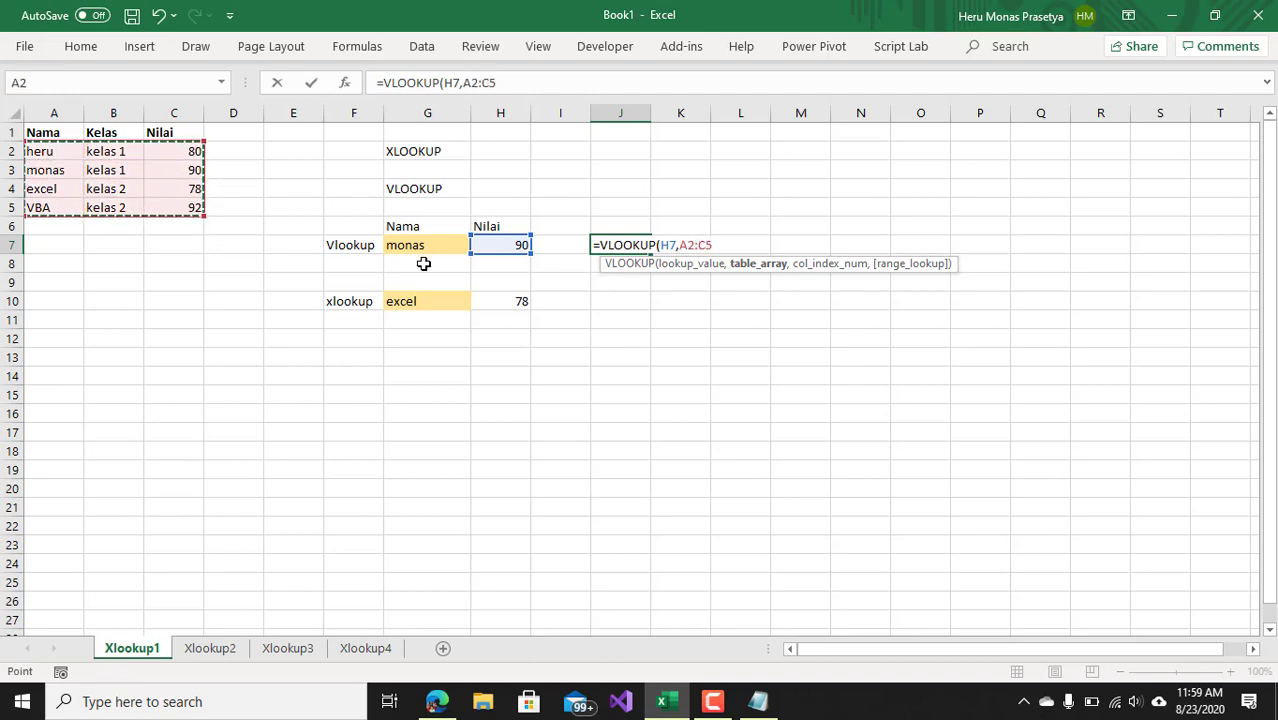
{"action": "type", "text": ",1"}
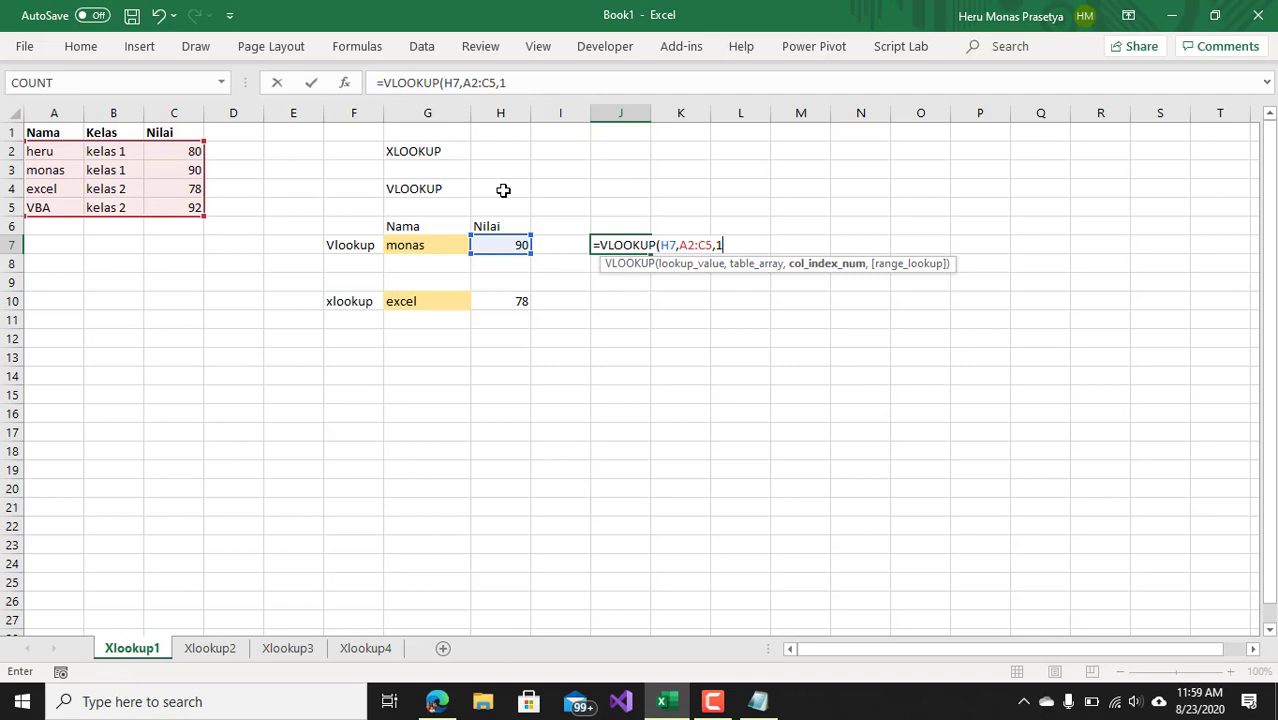
Close J7's VLOOKUP with column index 1, which returns #N/A.
{"action": "type", "text": ")"}
{"action": "key", "text": "Return"}
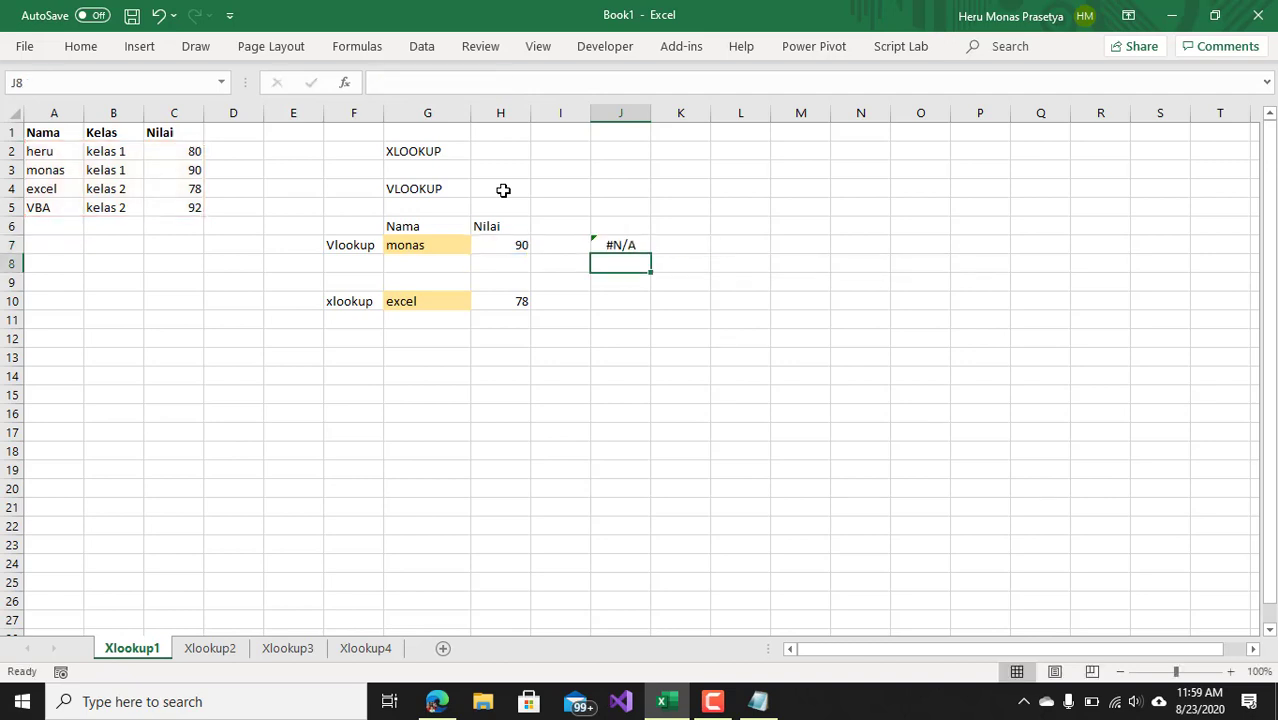
{"action": "left_click", "coordinate": [617, 245]}
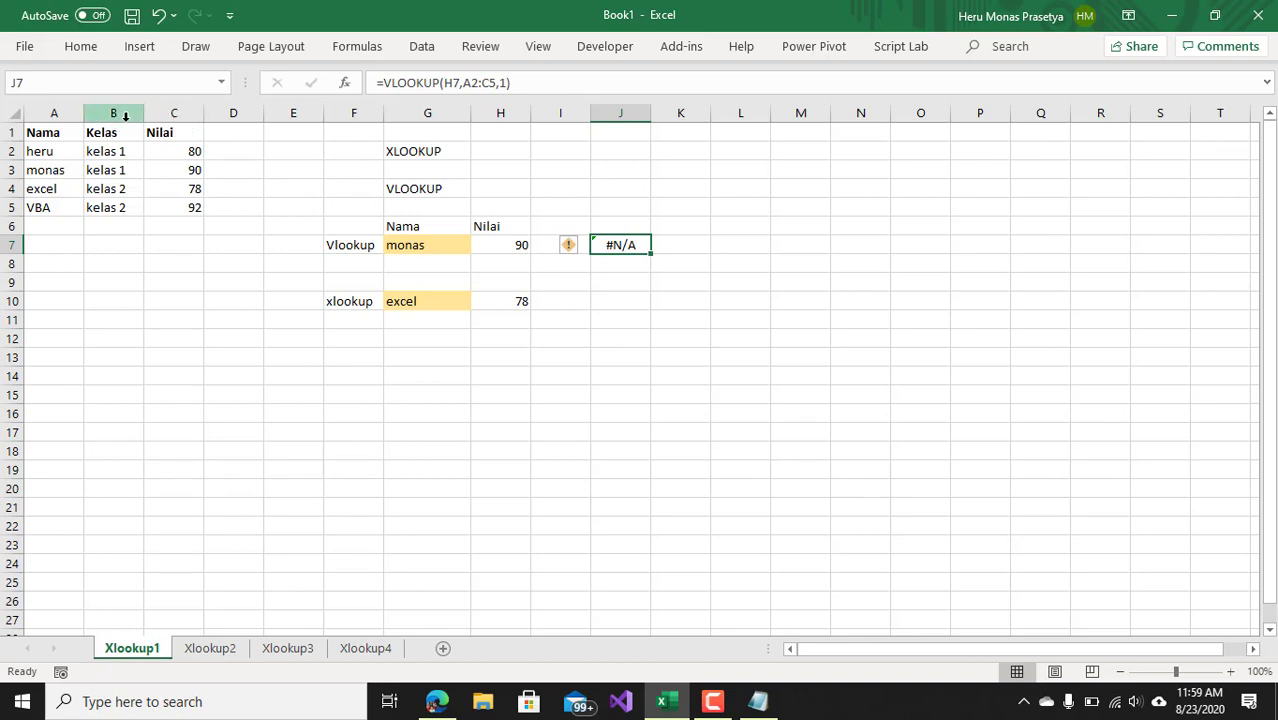
Change J7's VLOOKUP column index to -3; it still shows #N/A.
{"action": "left_click", "coordinate": [500, 83]}
{"action": "key", "text": "Delete"}
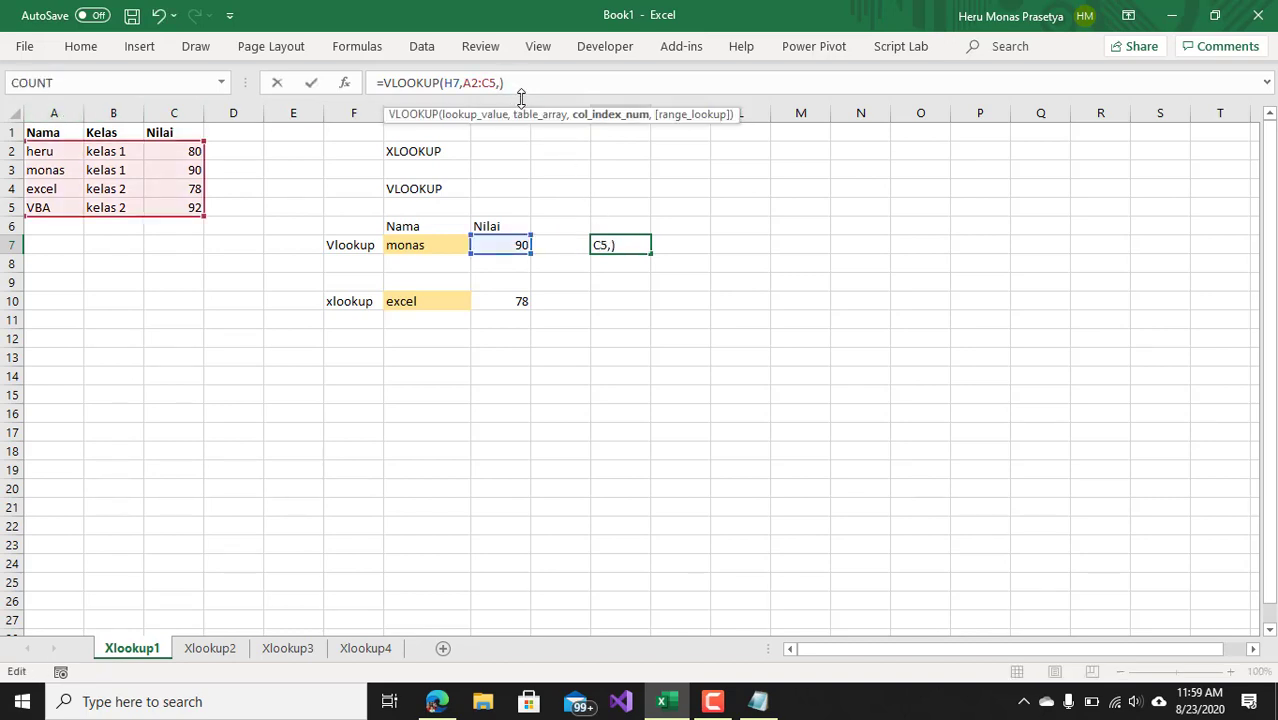
{"action": "type", "text": "3"}
{"action": "key", "text": "Return"}
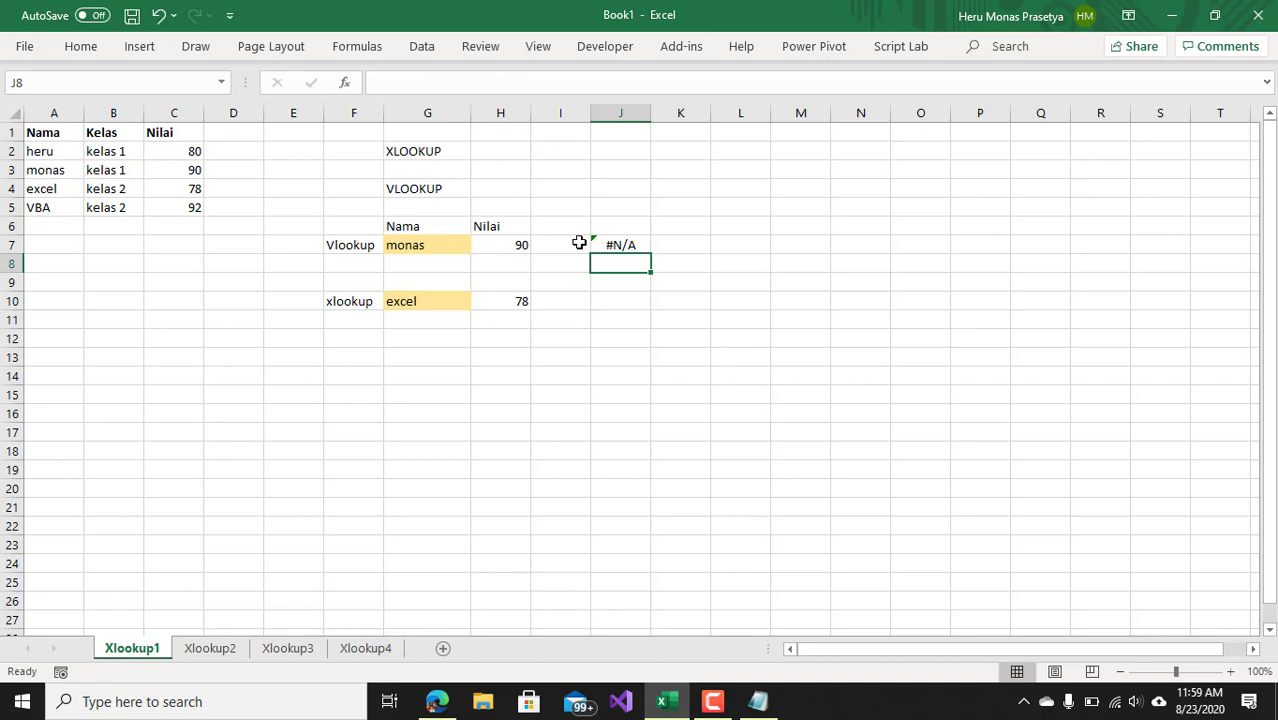
{"action": "left_click", "coordinate": [604, 246]}
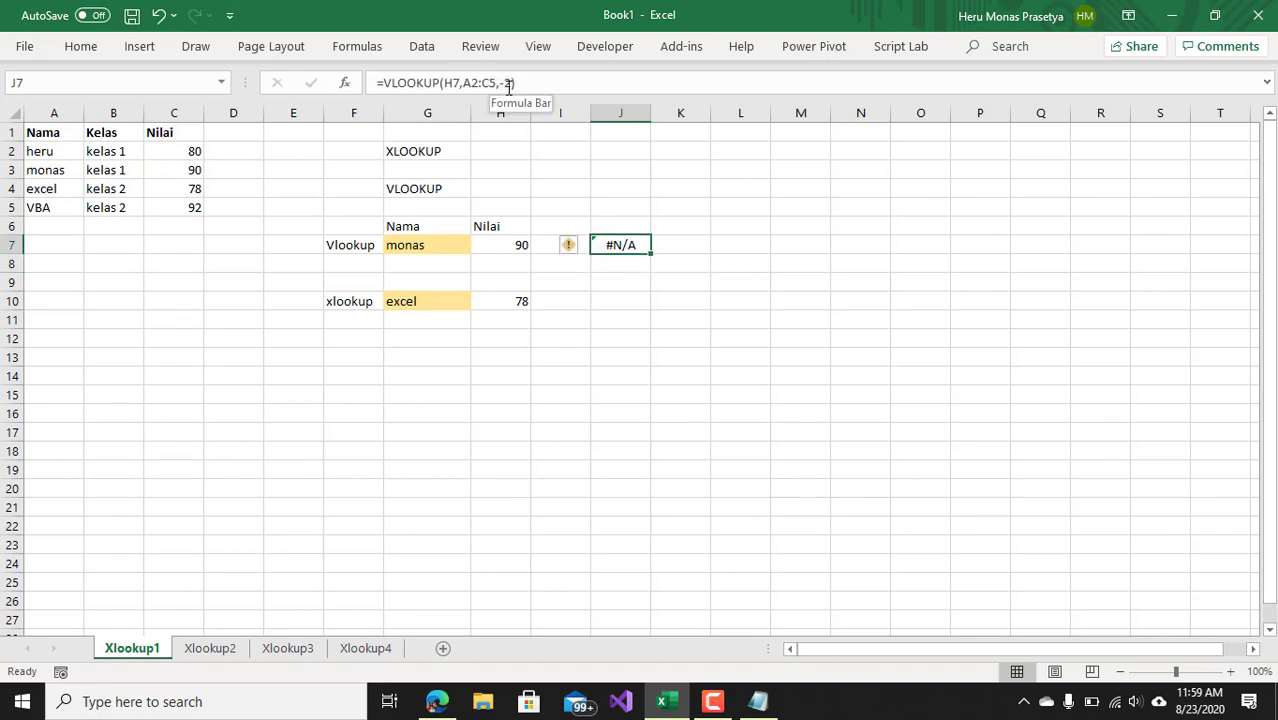
{"action": "left_click", "coordinate": [508, 84]}
{"action": "key", "text": "BackSpace"}
{"action": "type", "text": "3"}
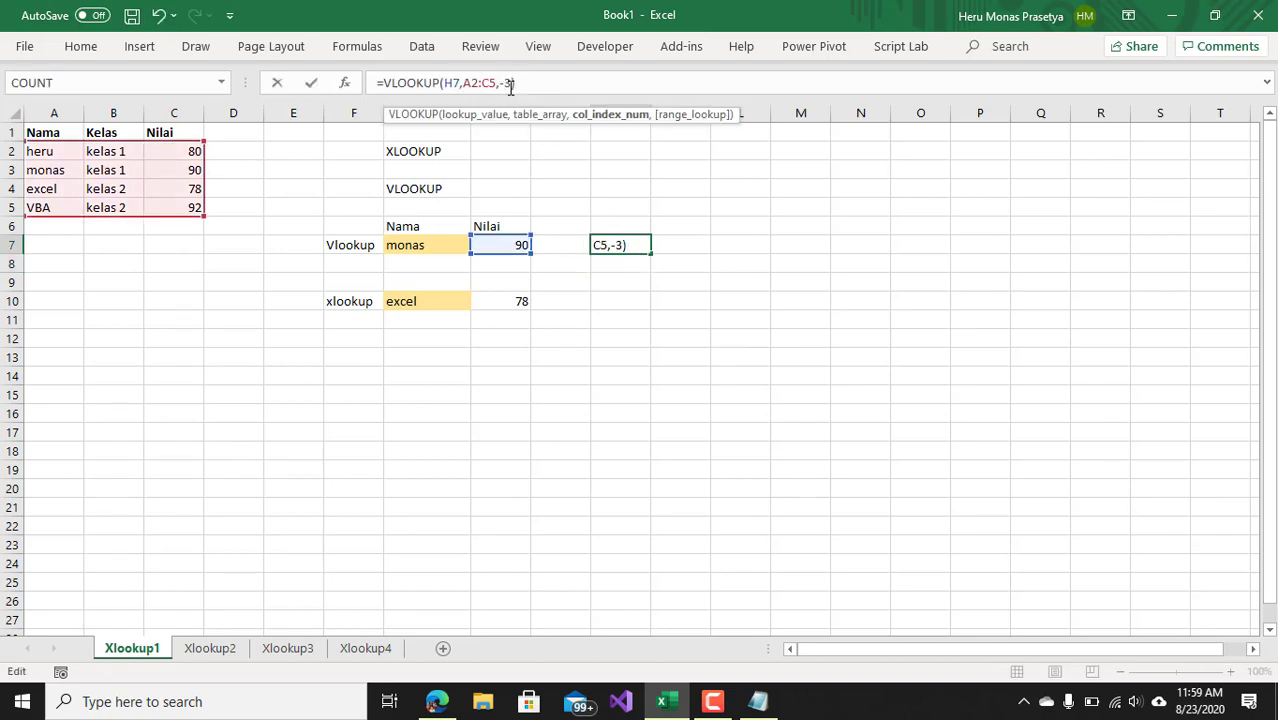
{"action": "key", "text": "Return"}
{"action": "left_click", "coordinate": [657, 308]}
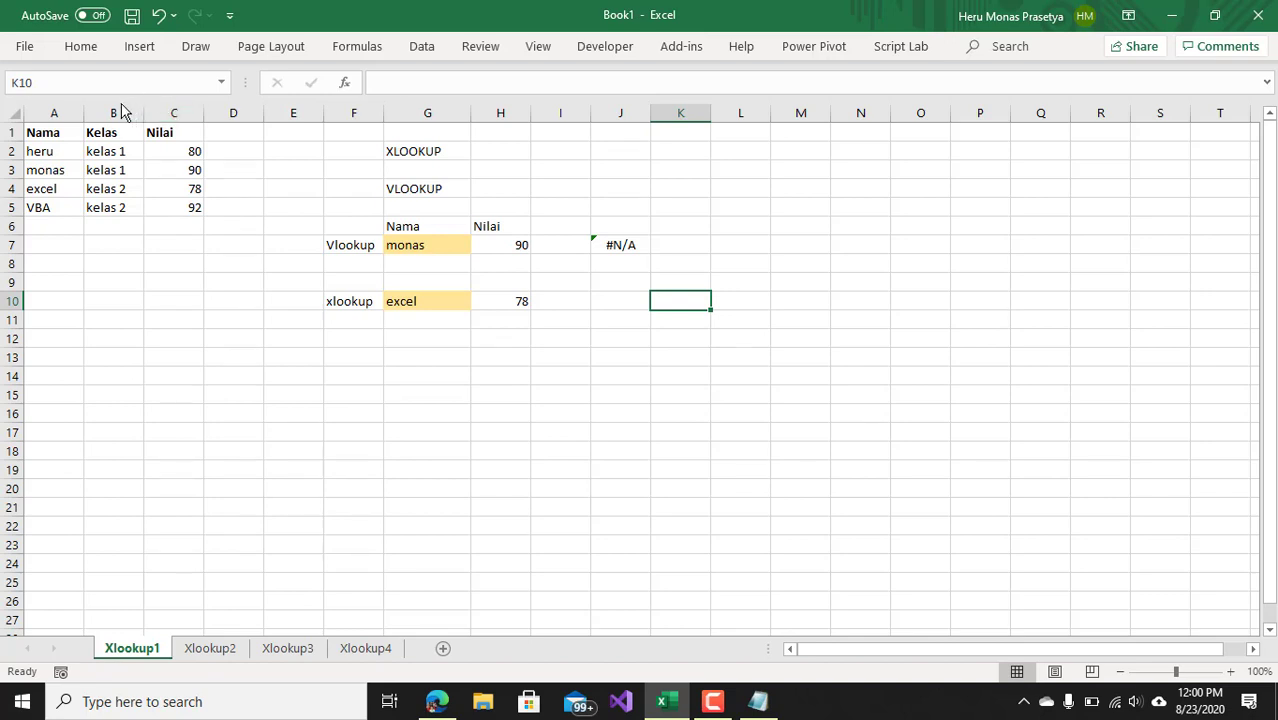
{"action": "left_click", "coordinate": [183, 155]}
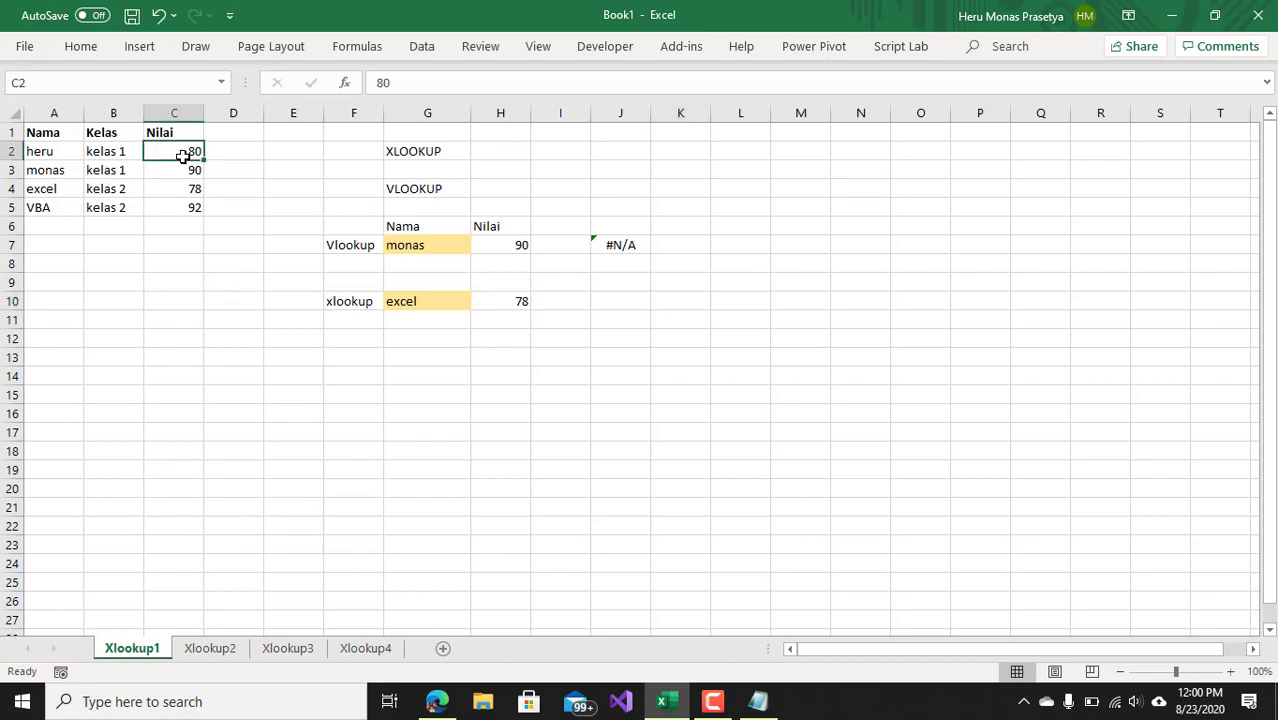
{"action": "left_click", "coordinate": [122, 150]}
{"action": "left_click", "coordinate": [55, 155]}
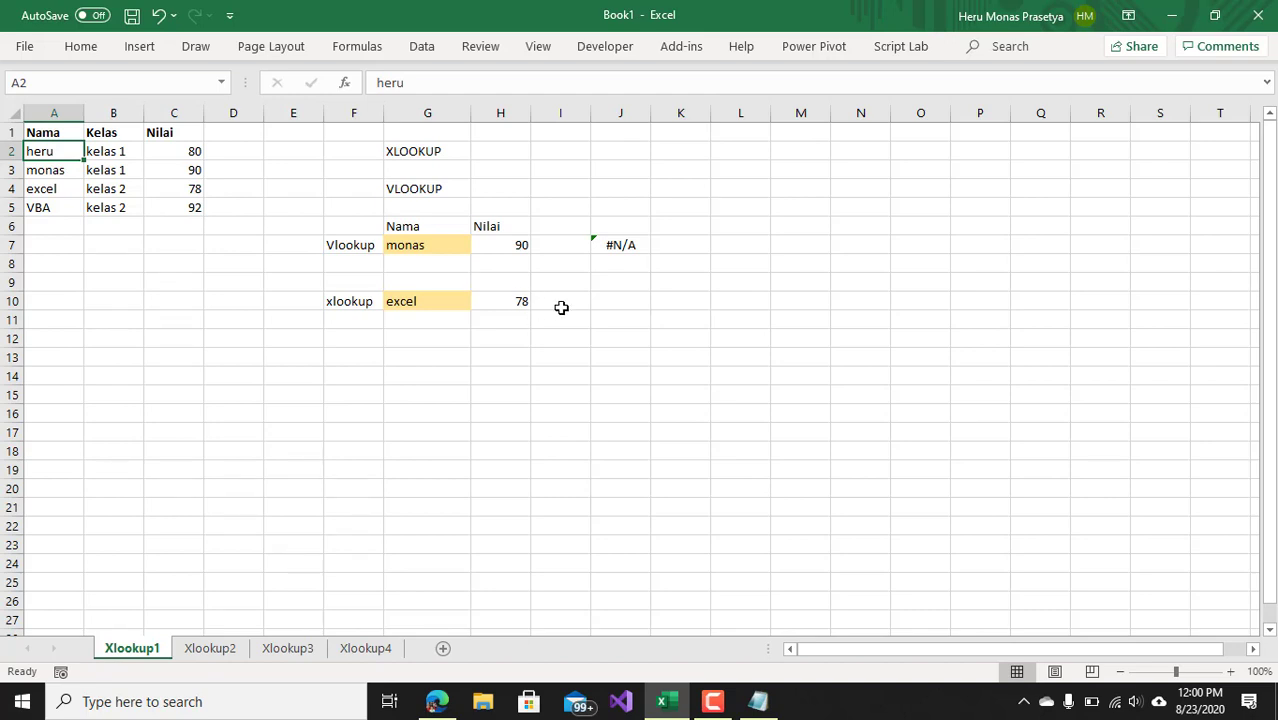
{"action": "left_click", "coordinate": [628, 303]}
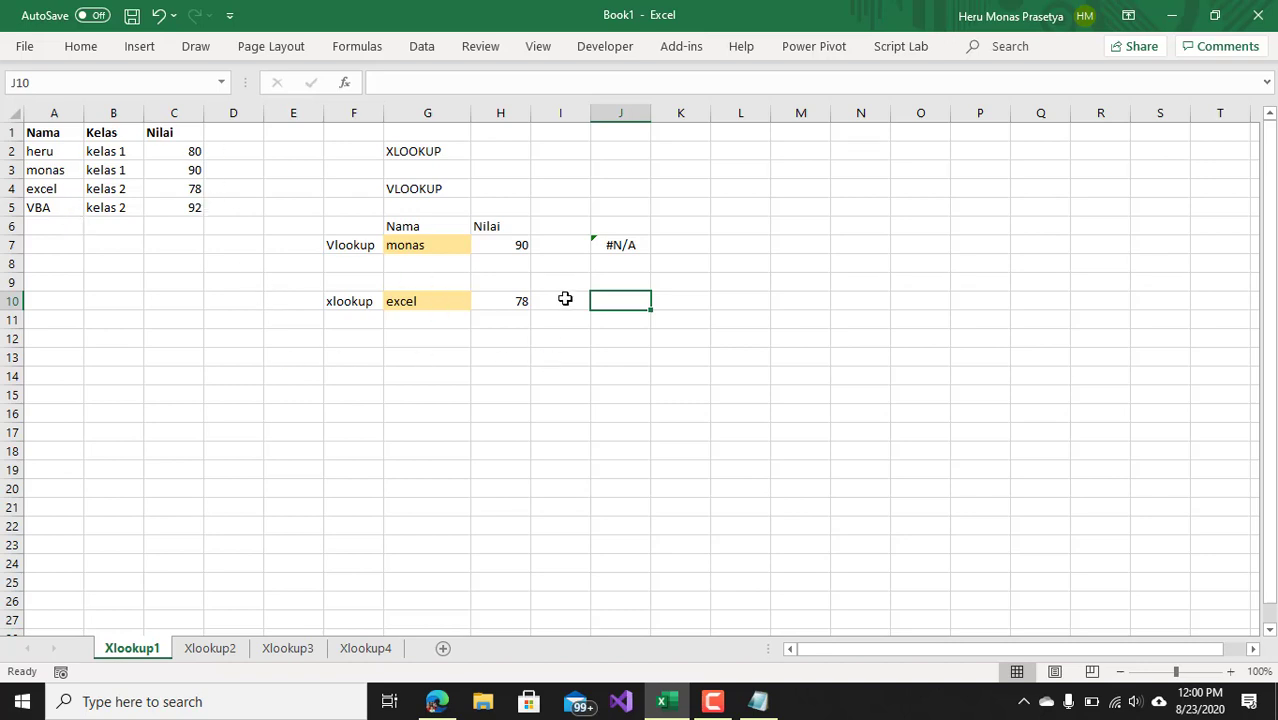
Enter =XLOOKUP(H10,C1:C5,A1:A5) in J10 as a reverse lookup returning excel.
{"action": "type", "text": "=xl"}
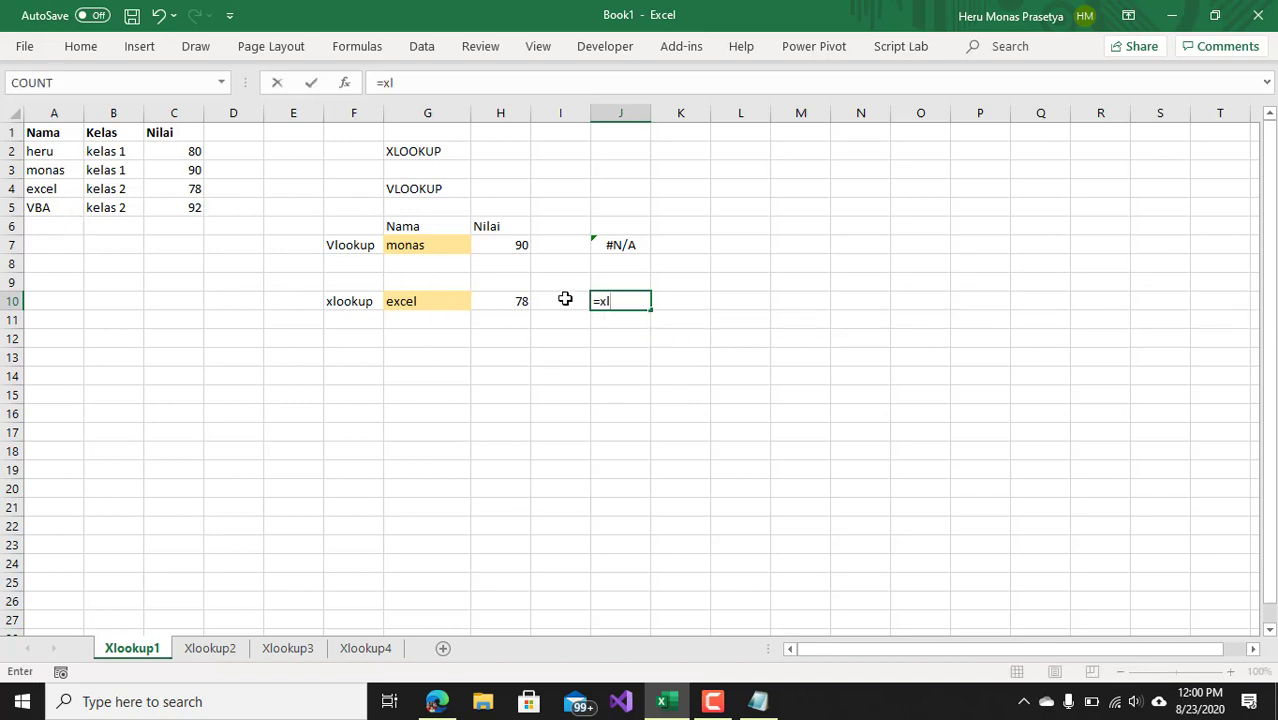
{"action": "key", "text": "BackSpace"}
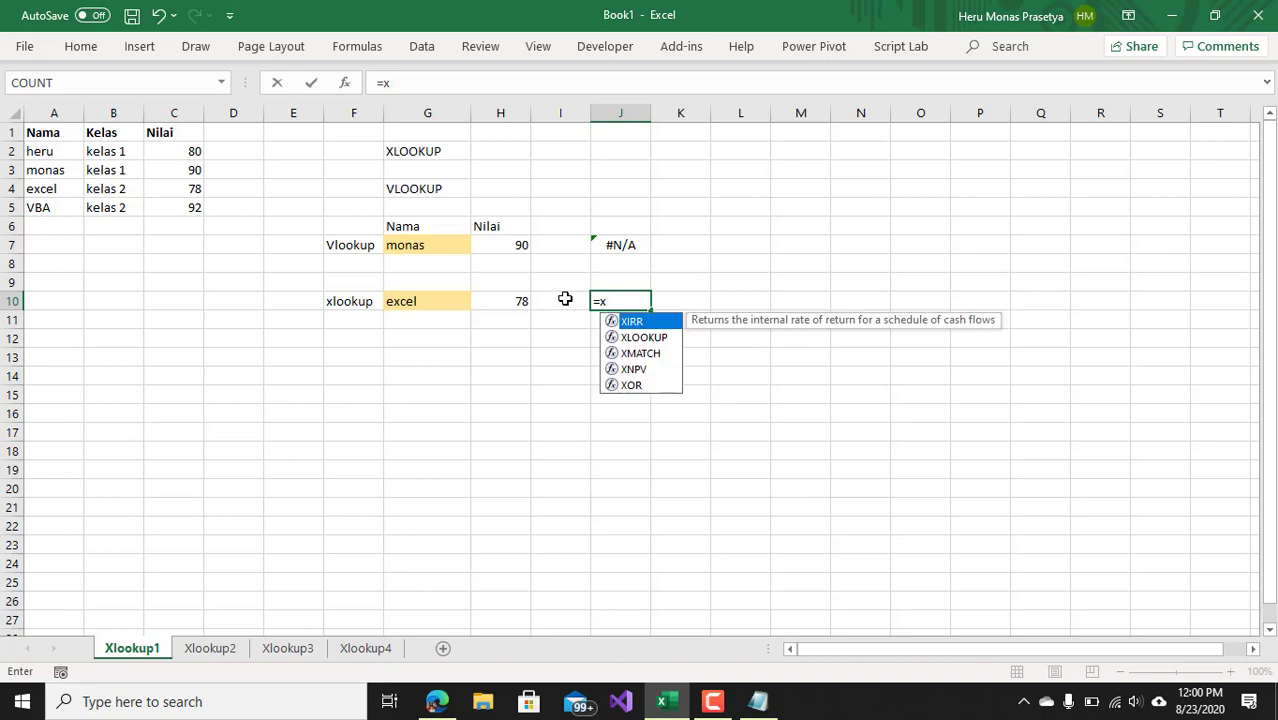
{"action": "key", "text": "Tab"}
{"action": "key", "text": "BackSpace"}
{"action": "key", "text": "BackSpace"}
{"action": "key", "text": "BackSpace"}
{"action": "key", "text": "BackSpace"}
{"action": "type", "text": "L"}
{"action": "key", "text": "Tab"}
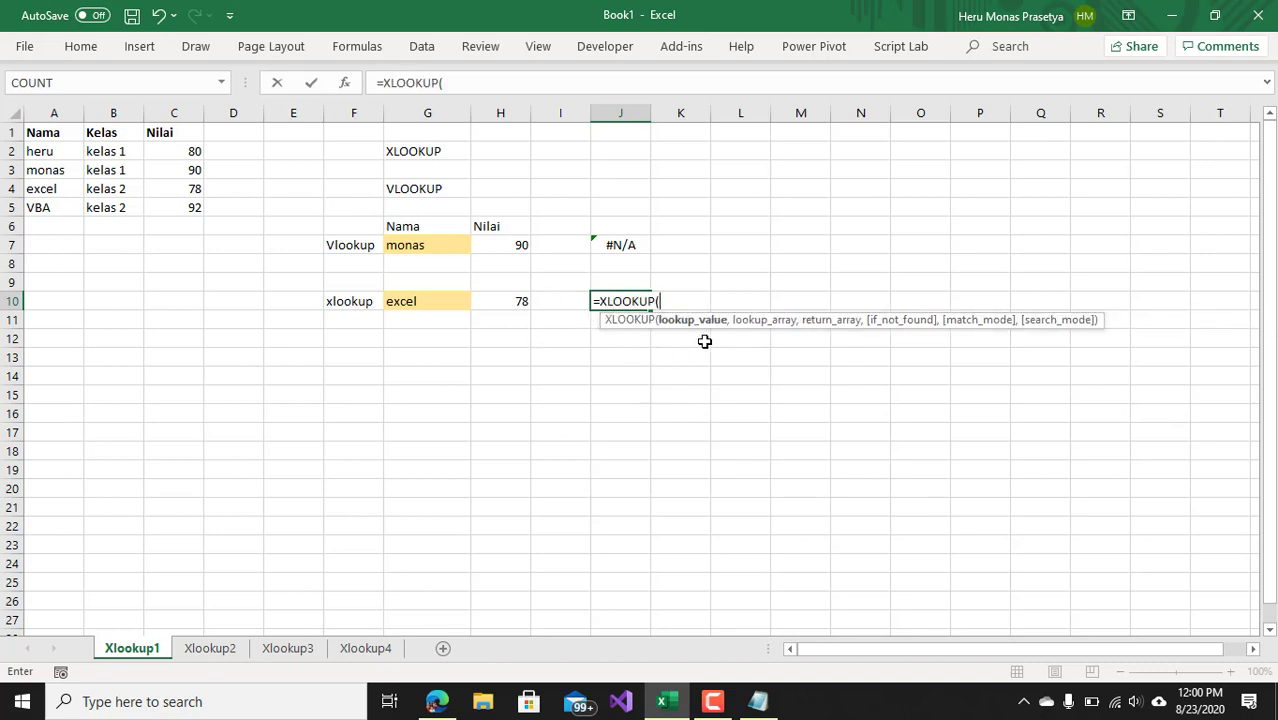
{"action": "left_click", "coordinate": [515, 300]}
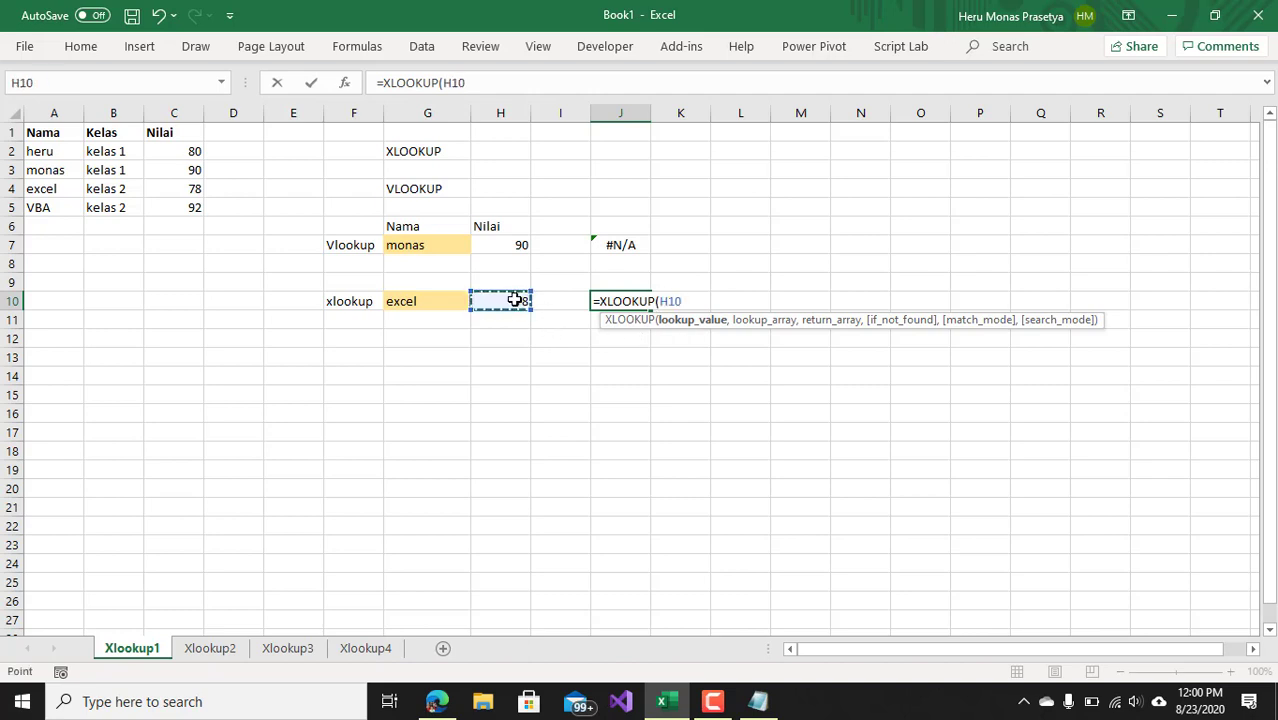
{"action": "type", "text": ","}
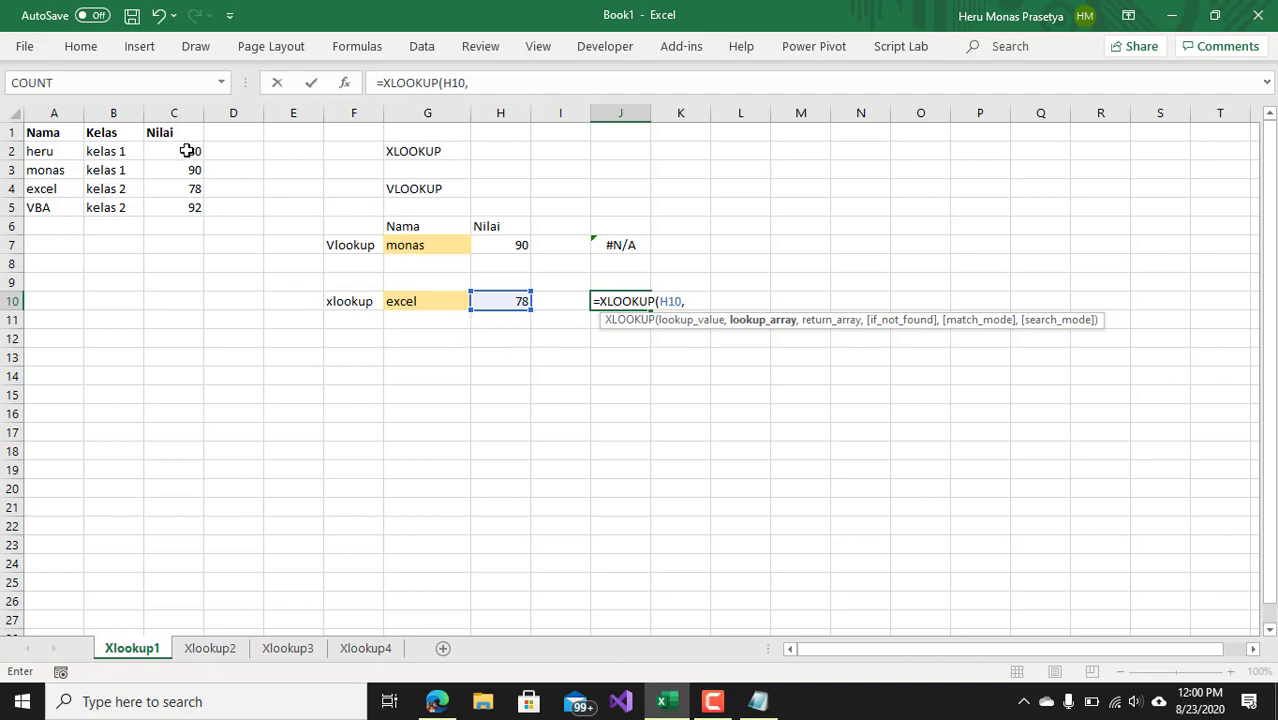
{"action": "left_click_drag", "start_coordinate": [187, 136], "coordinate": [187, 205]}
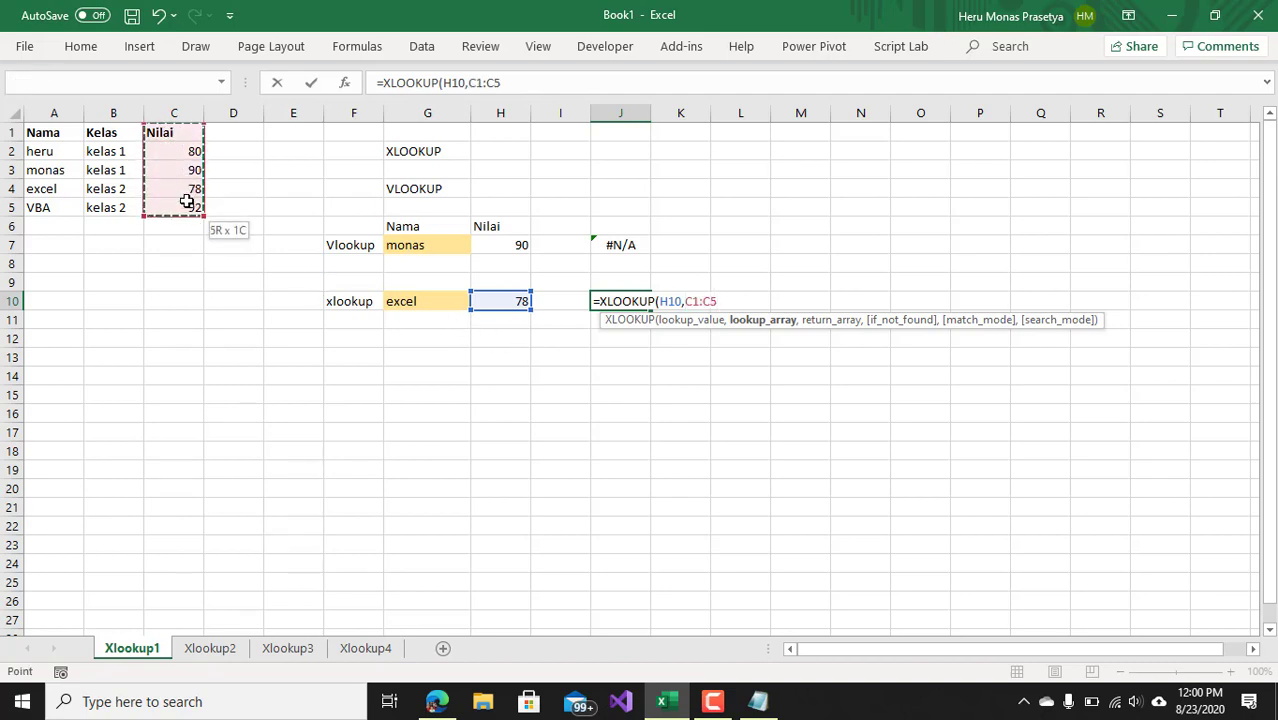
{"action": "type", "text": ","}
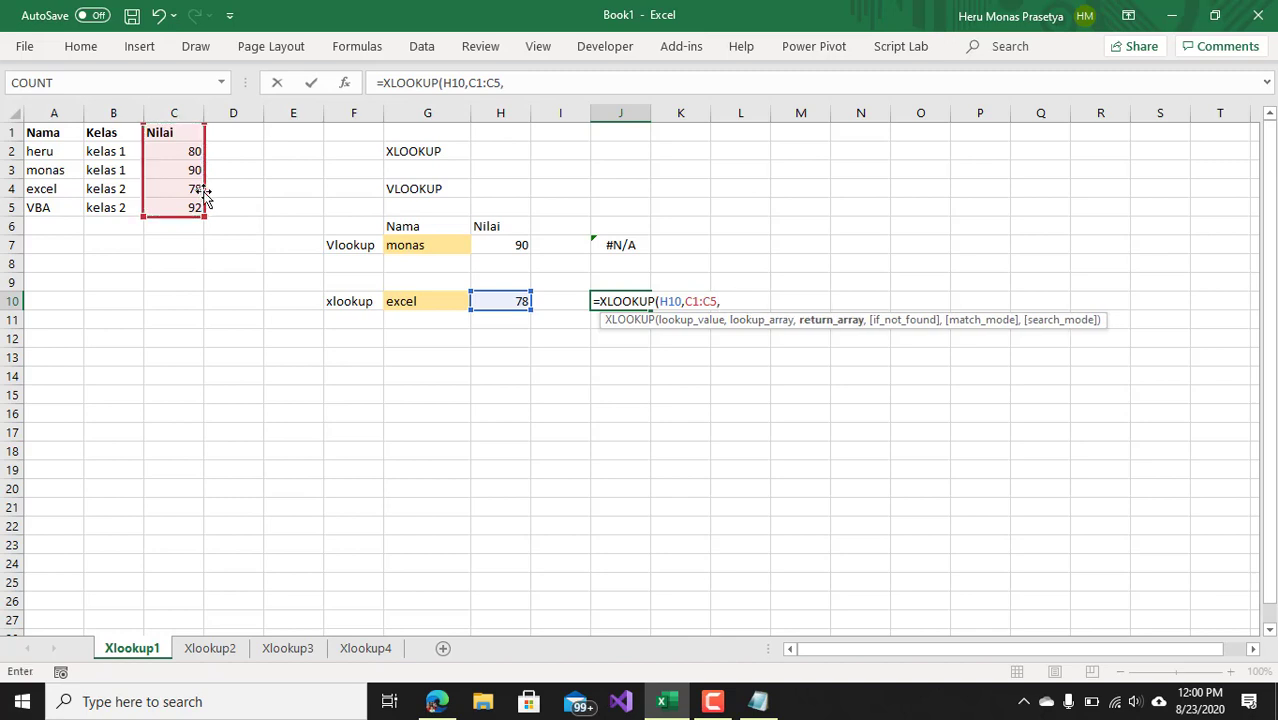
{"action": "left_click_drag", "start_coordinate": [46, 132], "coordinate": [72, 214]}
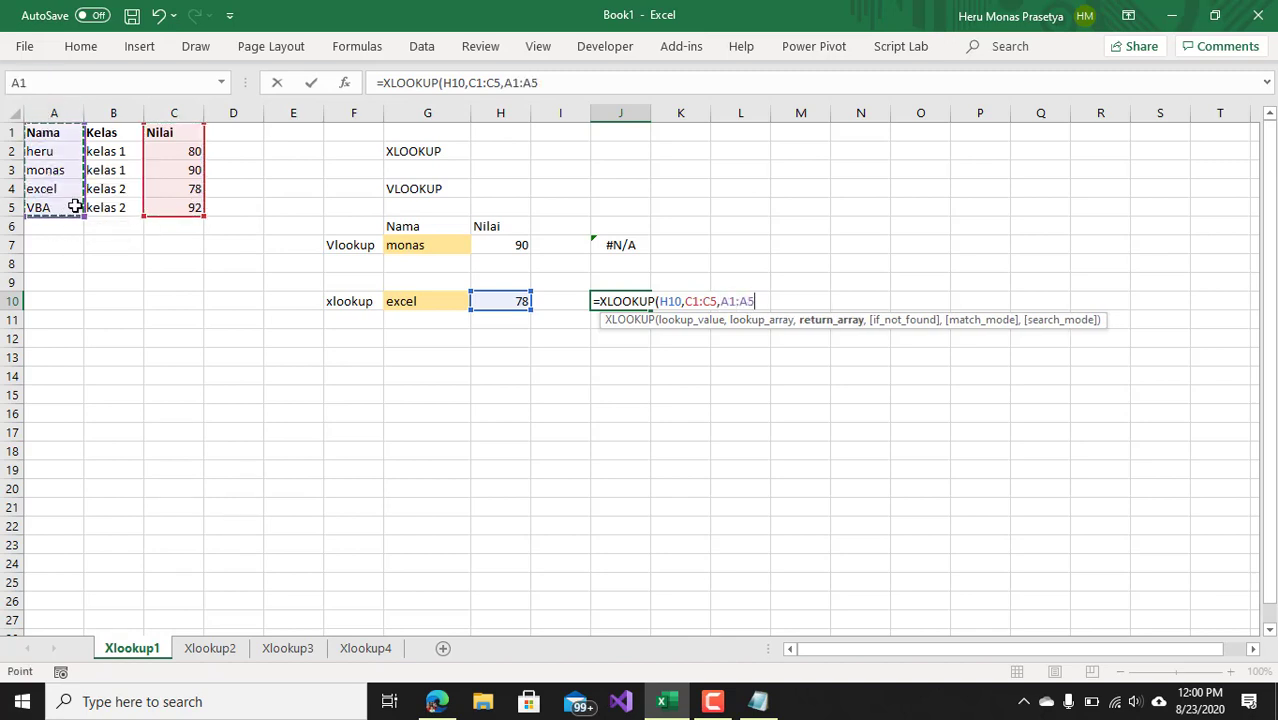
{"action": "key", "text": "Return"}
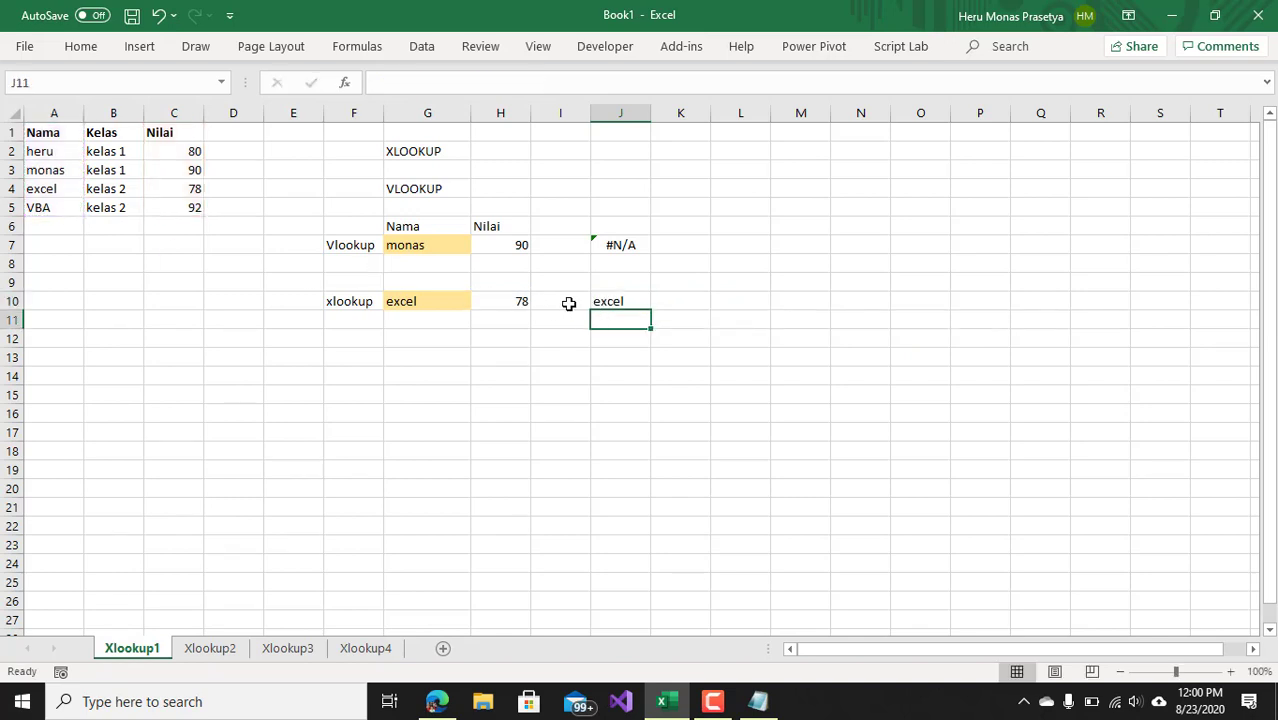
Pick monas in G10's dropdown, then review H10 (90), J10 (monas) and J7's formula.
{"action": "left_click", "coordinate": [450, 302]}
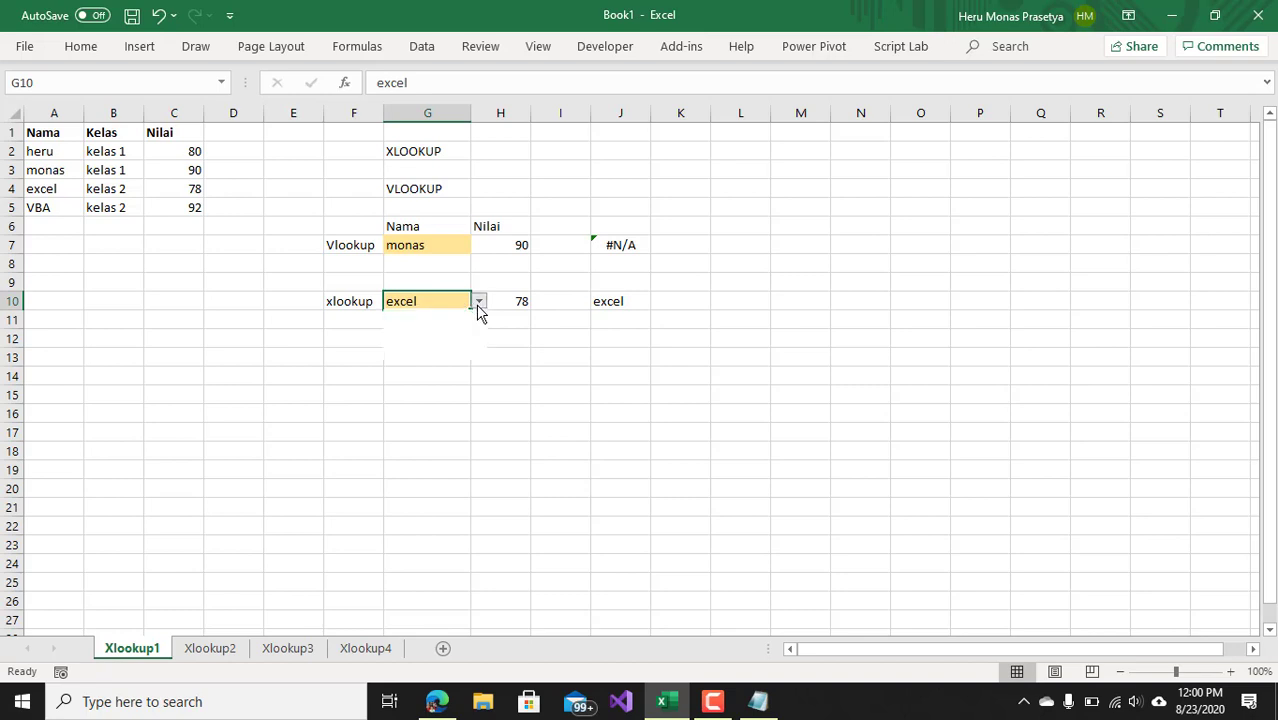
{"action": "left_click", "coordinate": [479, 302]}
{"action": "left_click", "coordinate": [456, 329]}
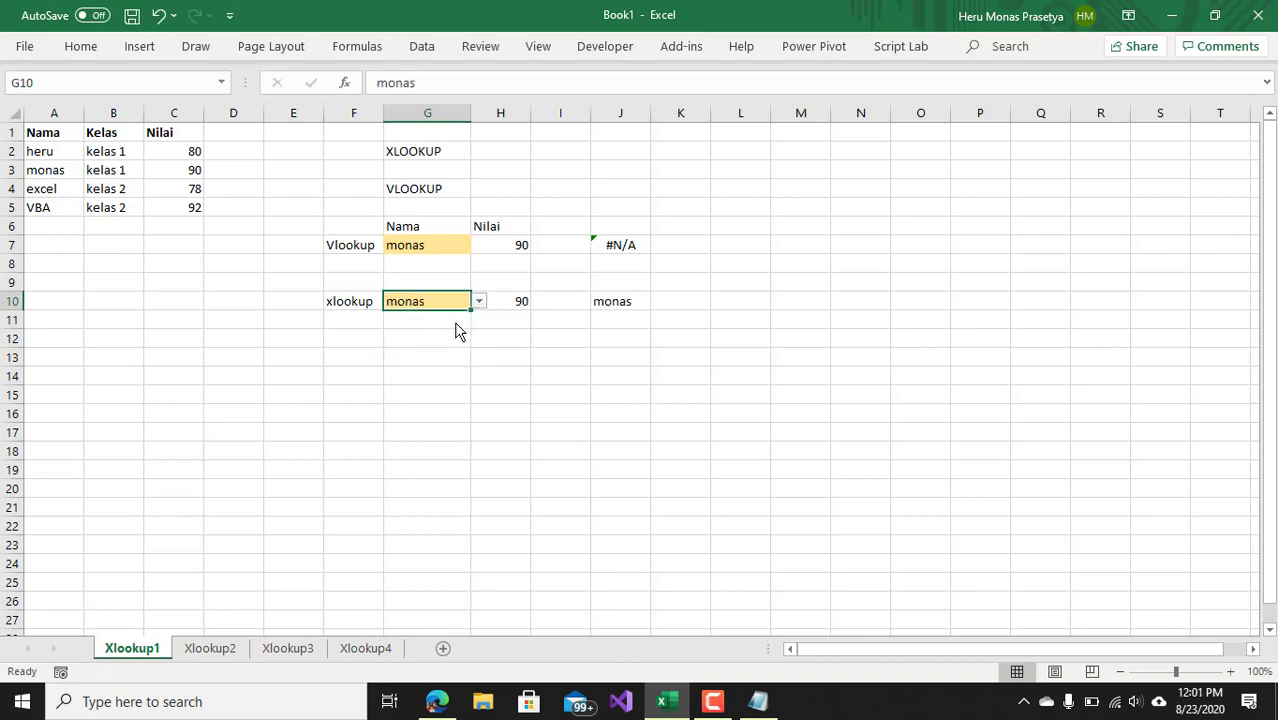
{"action": "left_click", "coordinate": [510, 302]}
{"action": "left_click", "coordinate": [606, 304]}
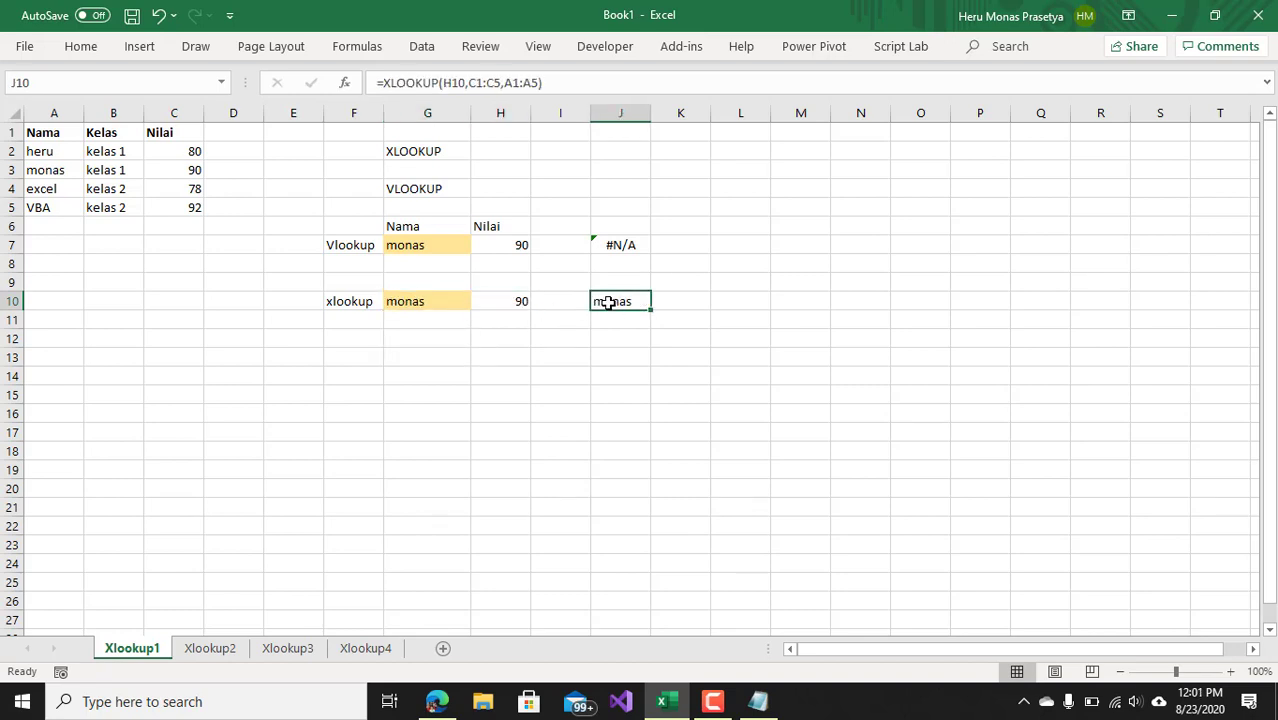
{"action": "left_click", "coordinate": [427, 311]}
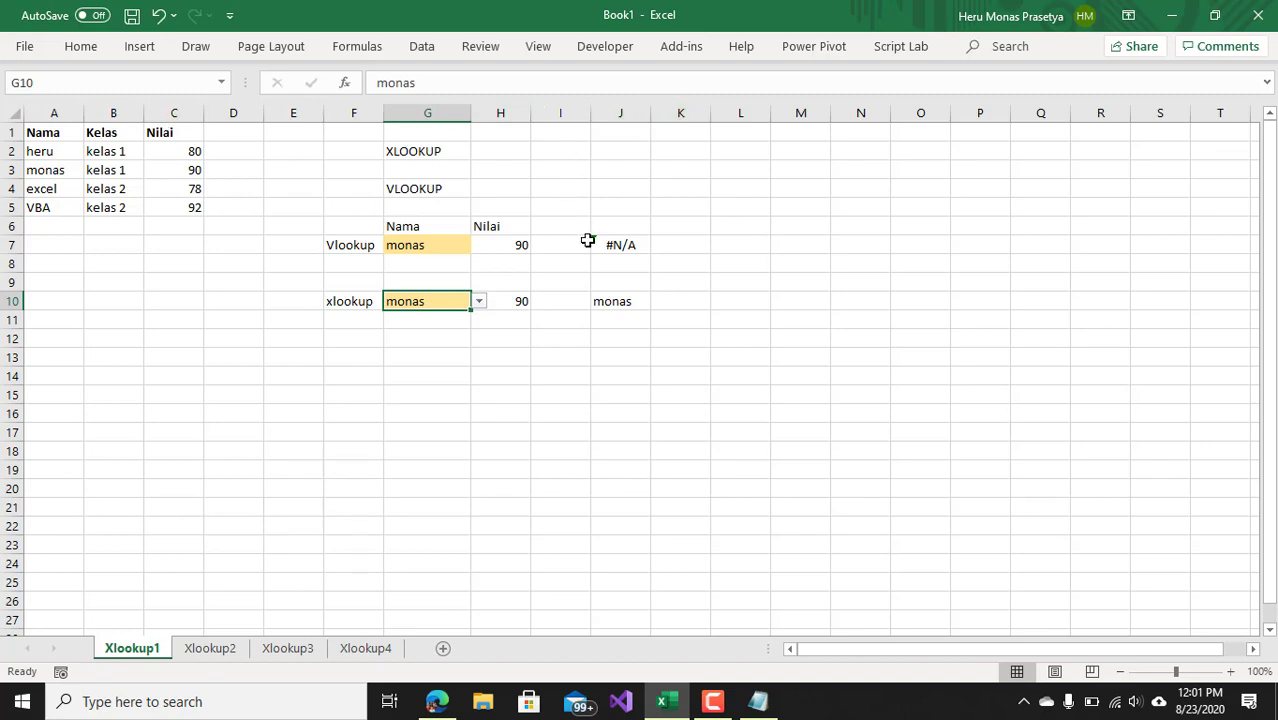
{"action": "left_click", "coordinate": [624, 246]}
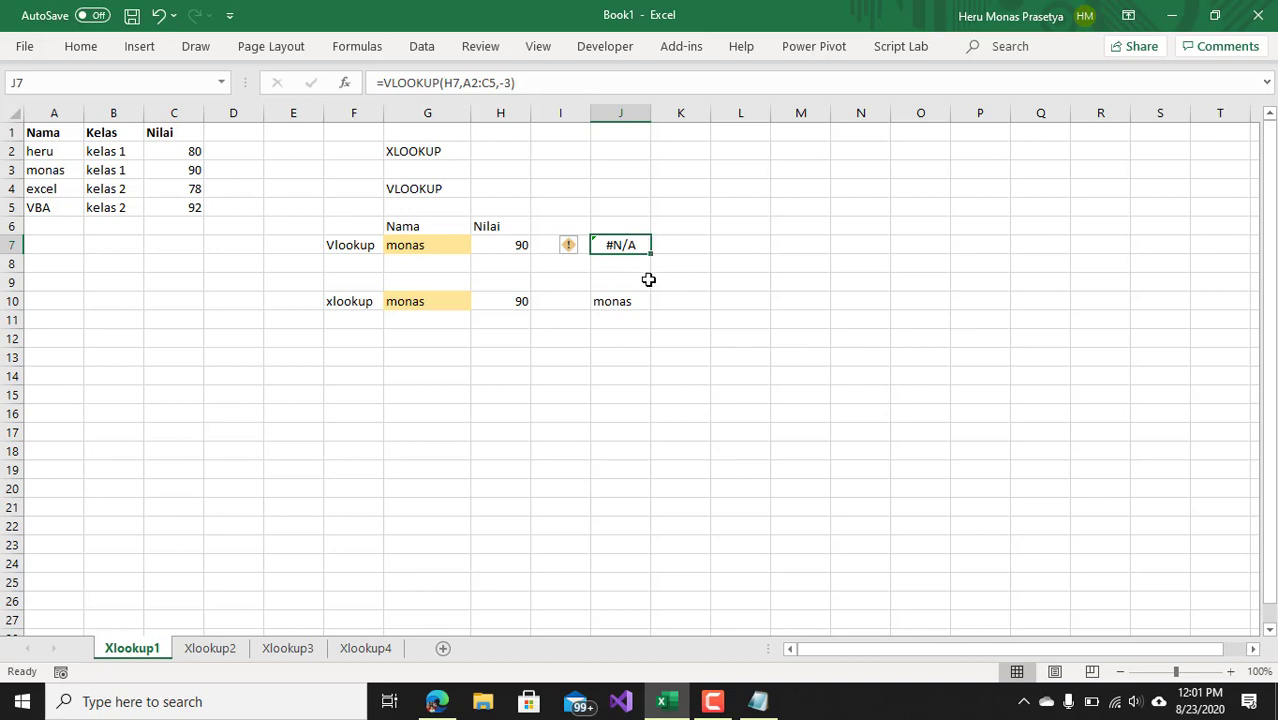
{"action": "left_click", "coordinate": [620, 305]}
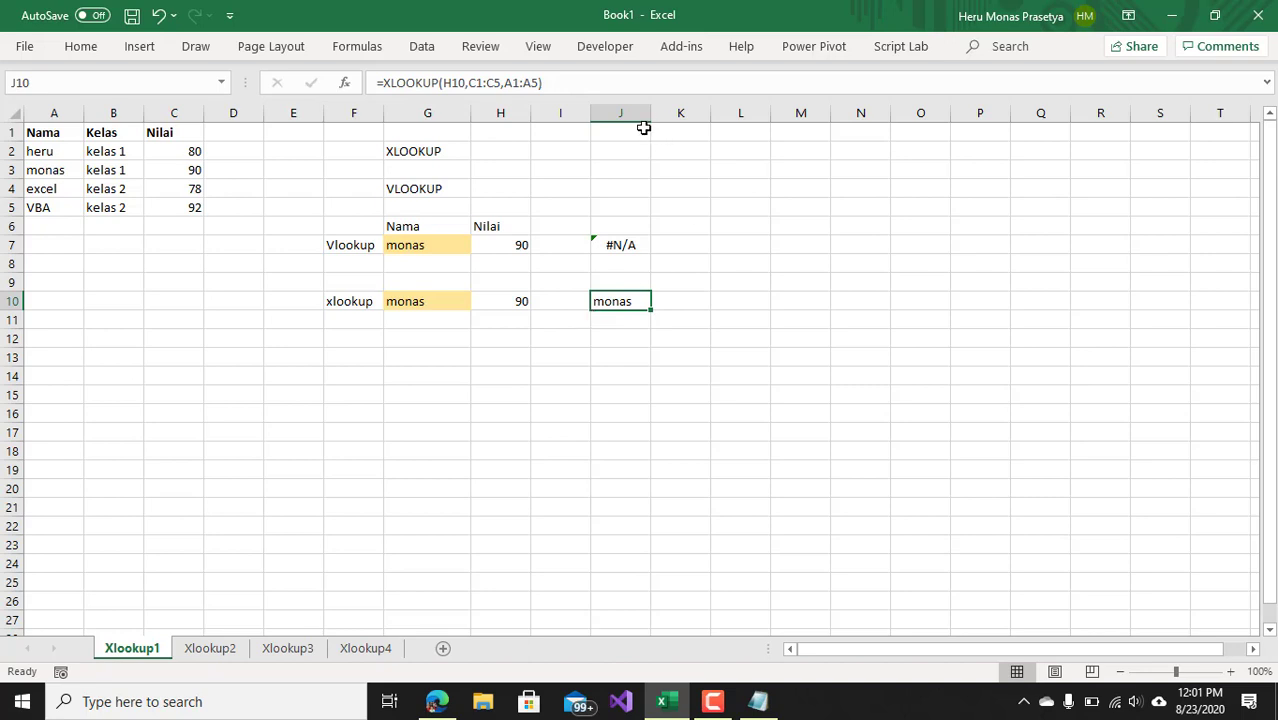
Add "Data tidak ada" as the not-found argument of J10's XLOOKUP.
{"action": "left_click", "coordinate": [560, 83]}
{"action": "key", "text": "BackSpace"}
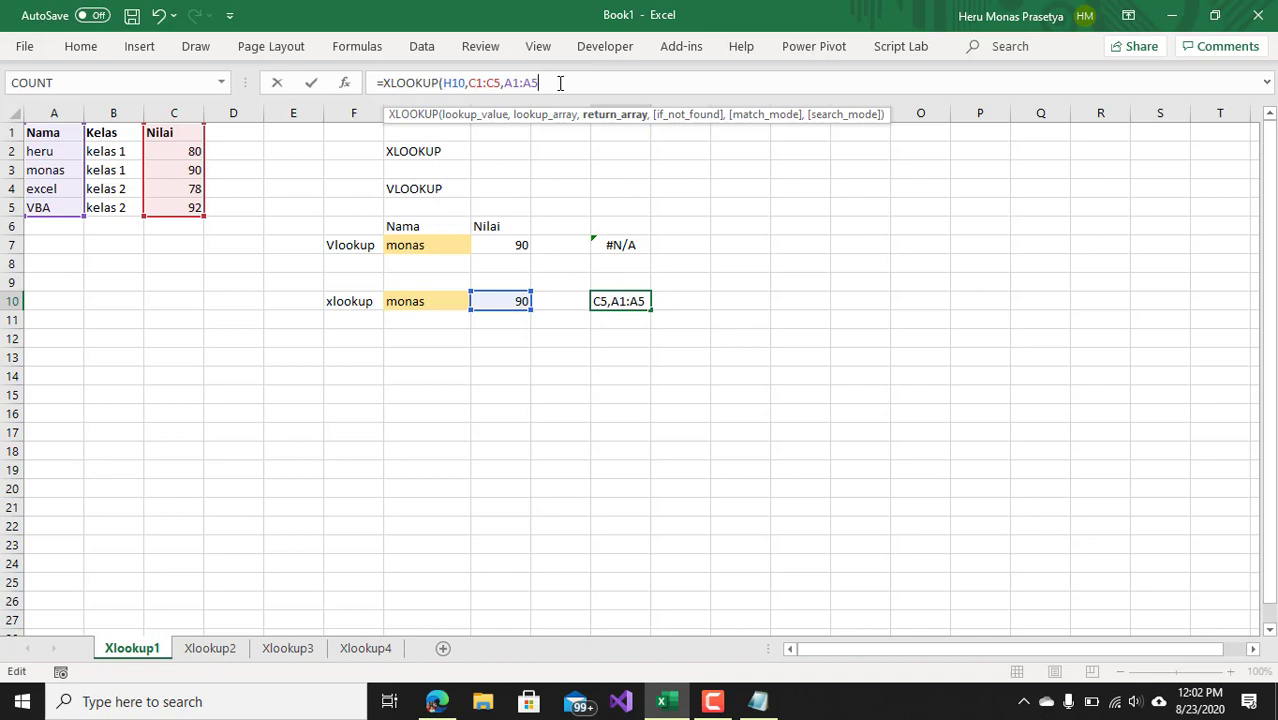
{"action": "type", "text": ","}
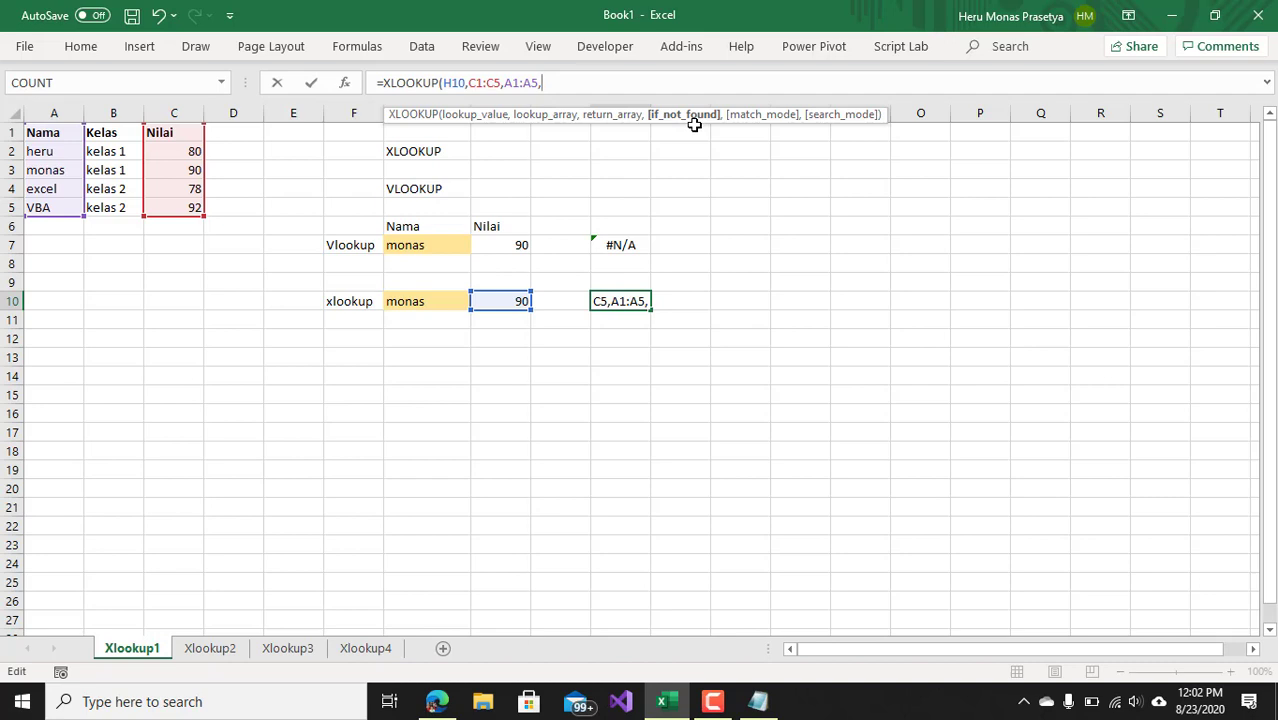
{"action": "type", "text": "\""}
{"action": "type", "text": "ATA "}
{"action": "type", "text": "ta tid"}
{"action": "type", "text": "ak "}
{"action": "type", "text": "ad"}
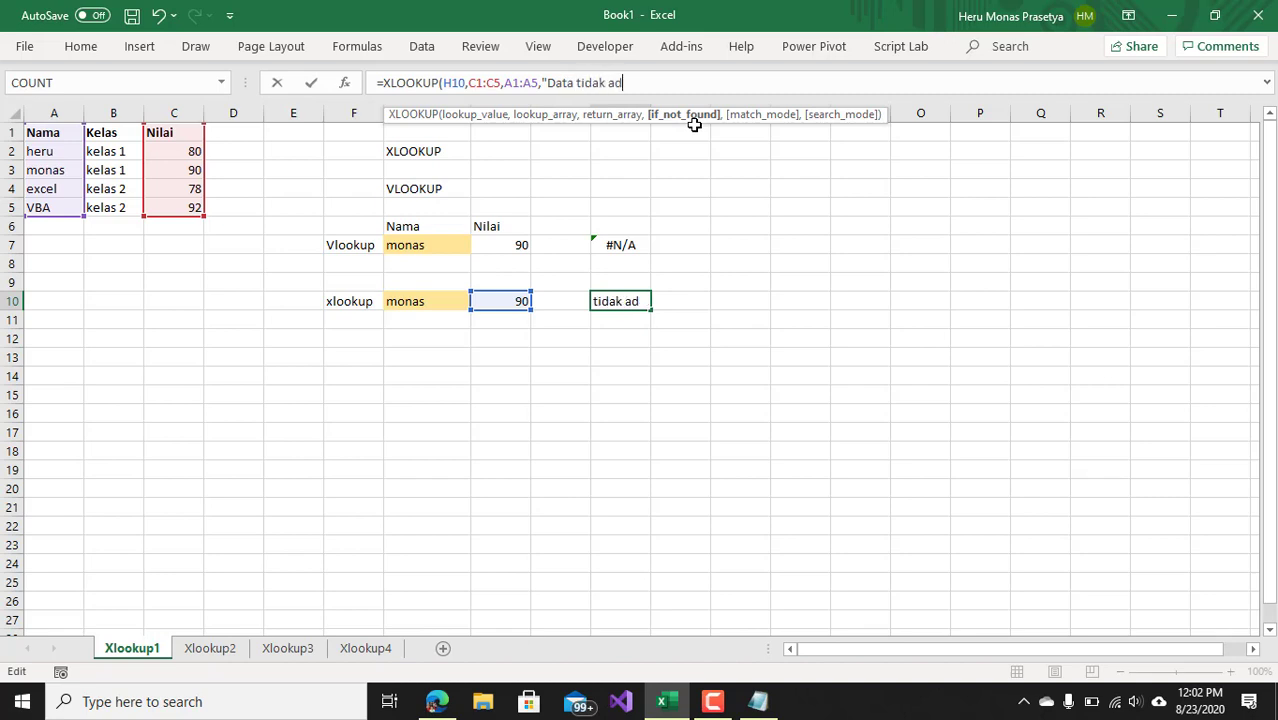
{"action": "type", "text": "\""}
{"action": "type", "text": ")"}
{"action": "key", "text": "Return"}
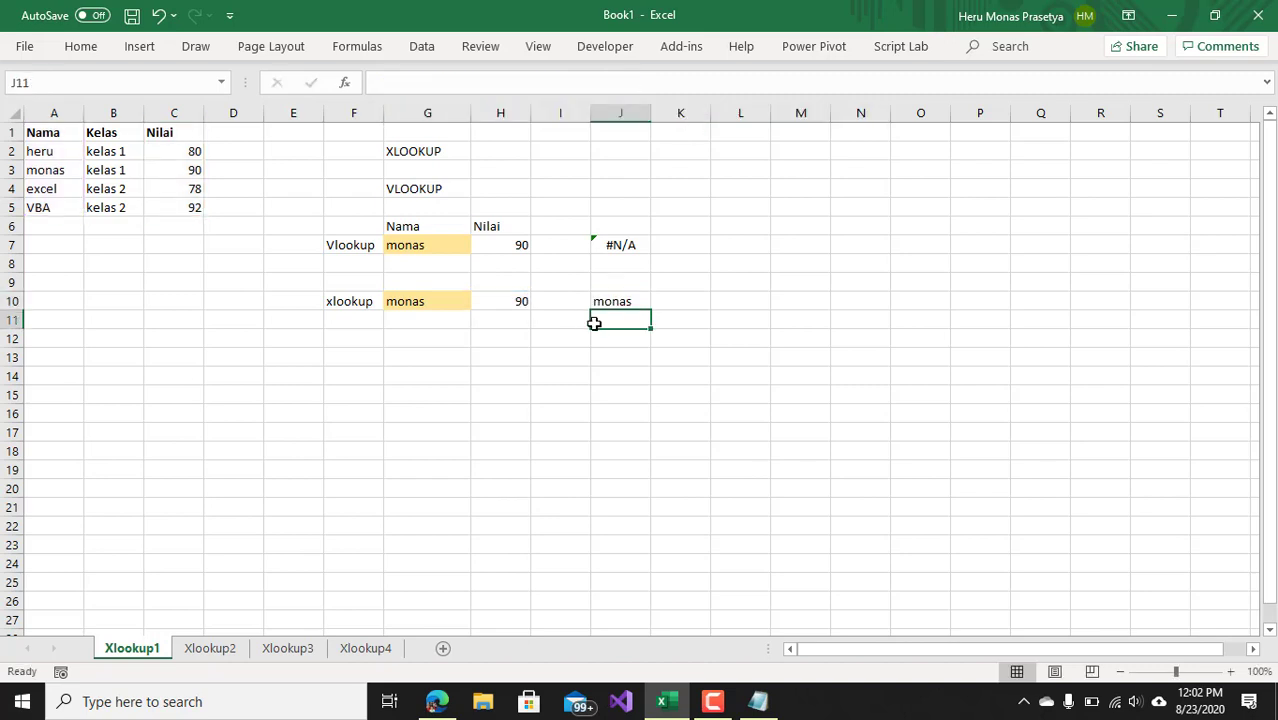
{"action": "left_click", "coordinate": [607, 298]}
{"action": "left_click", "coordinate": [458, 82]}
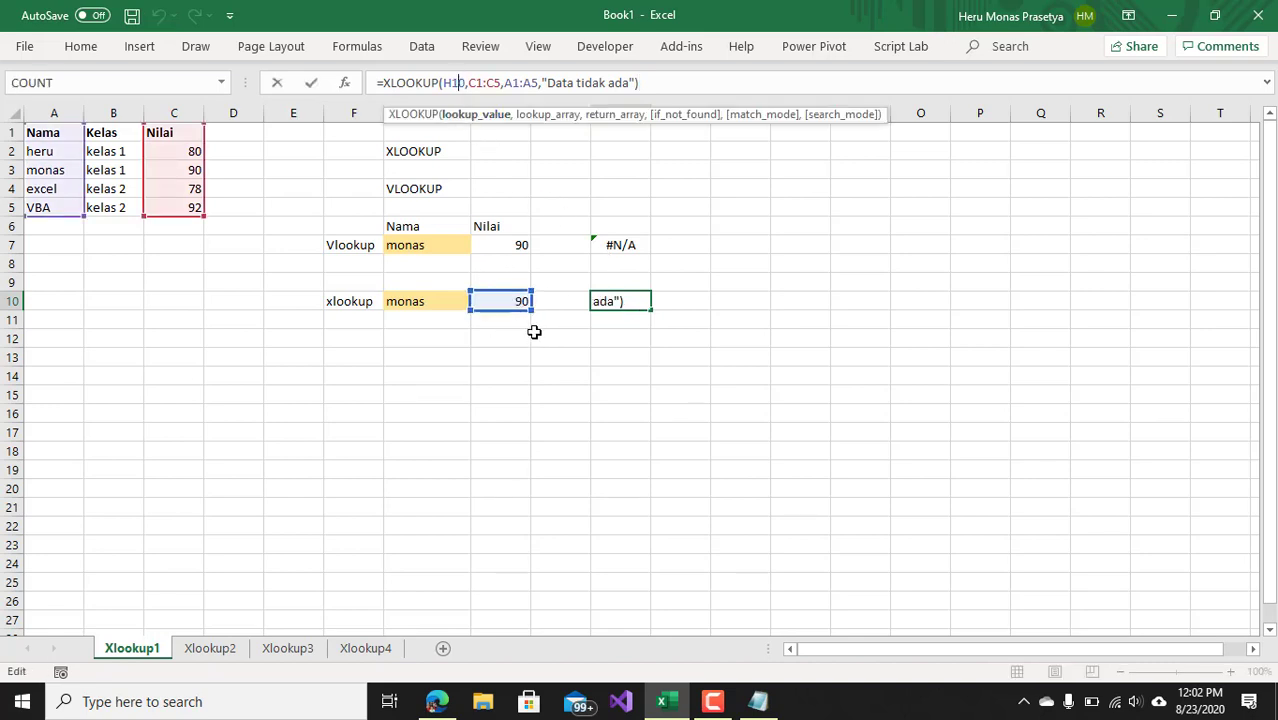
{"action": "key", "text": "Escape"}
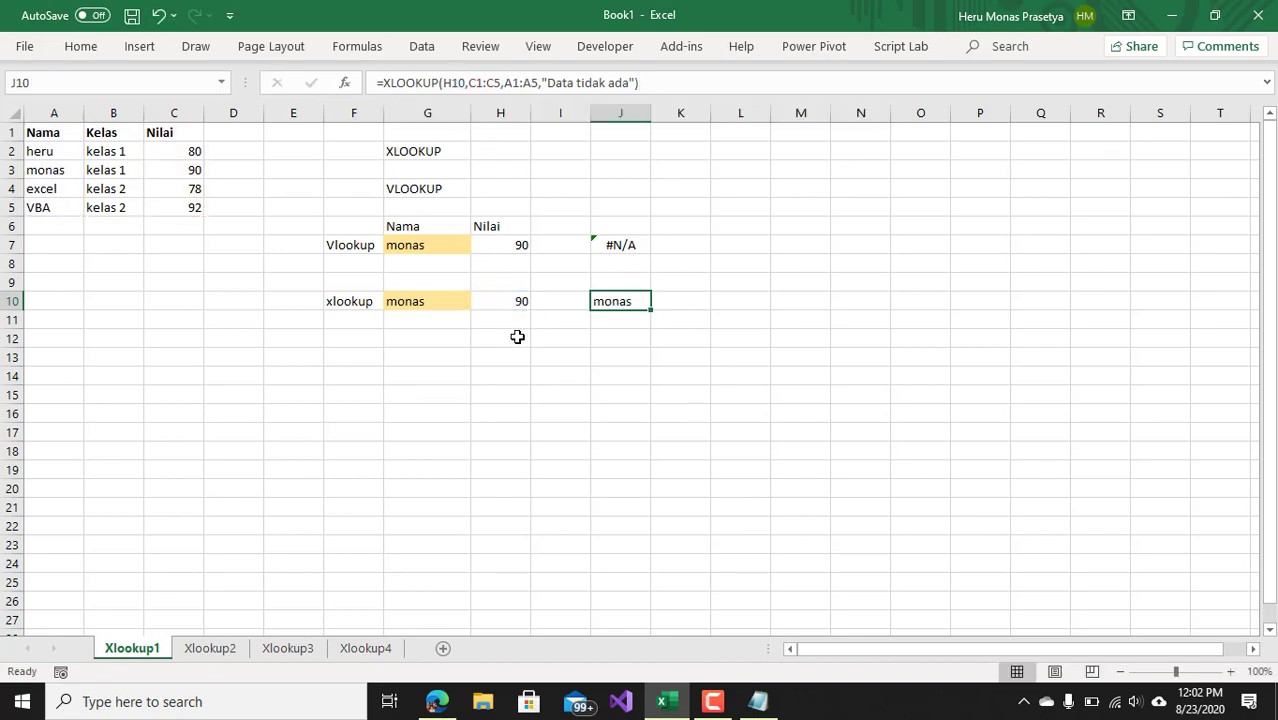
{"action": "left_click", "coordinate": [517, 336]}
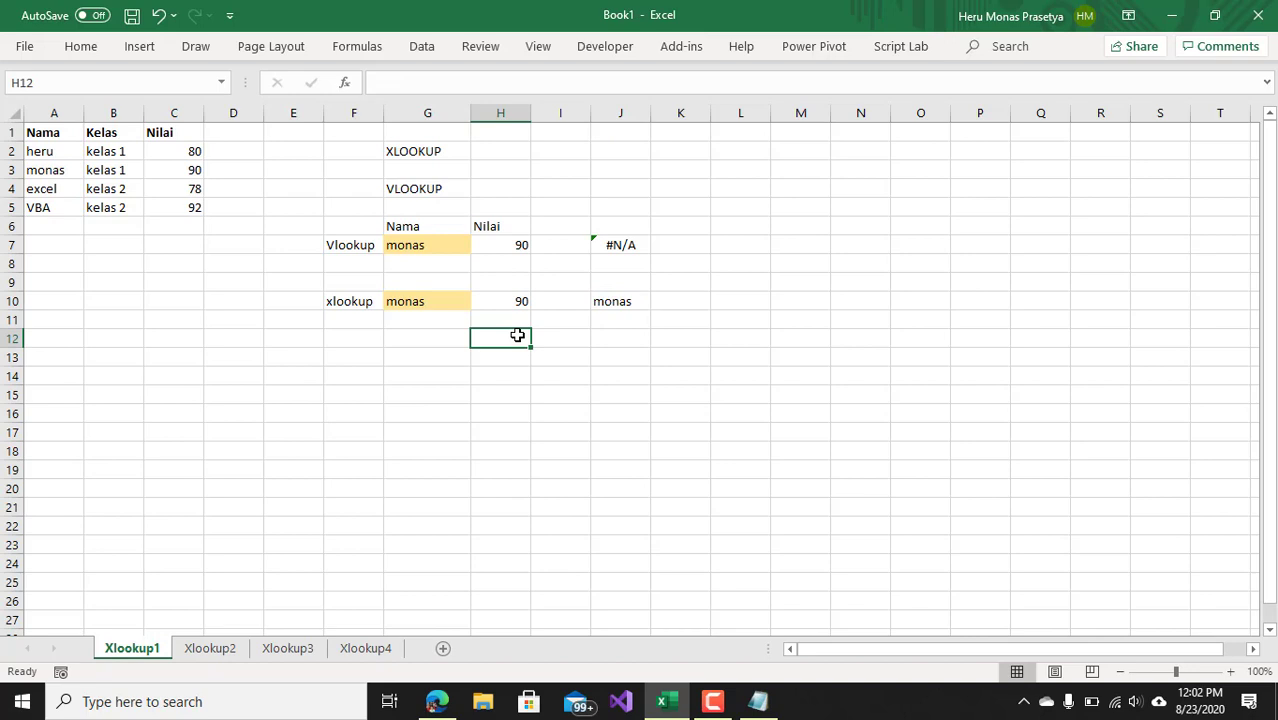
Enter 90 in H12 and point J10's XLOOKUP lookup value at H12.
{"action": "type", "text": "90"}
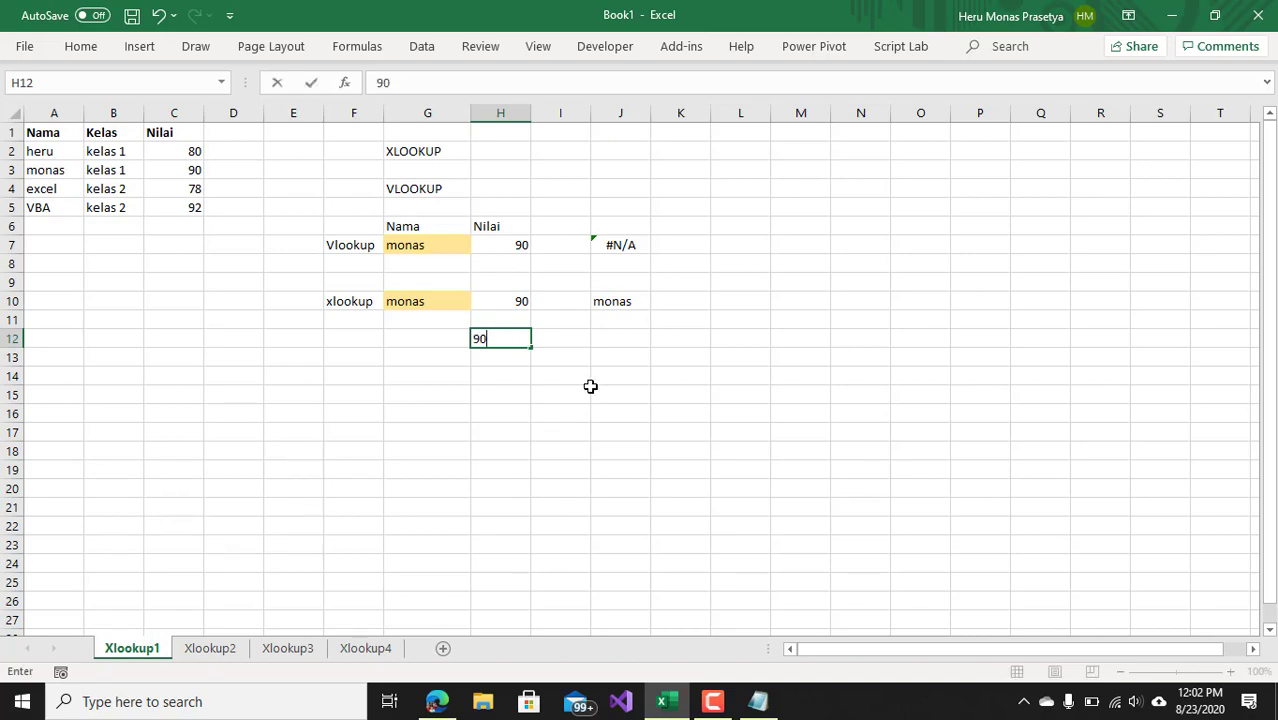
{"action": "left_click", "coordinate": [590, 386]}
{"action": "left_click", "coordinate": [624, 301]}
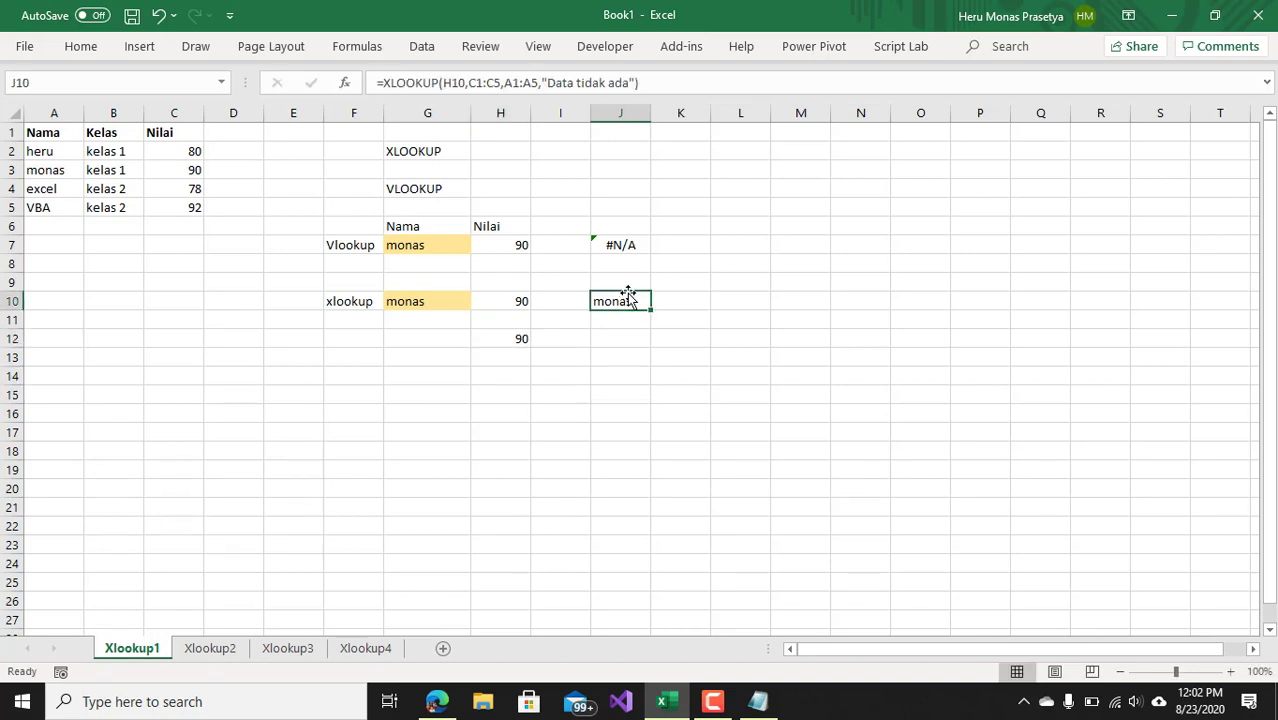
{"action": "left_click", "coordinate": [469, 86]}
{"action": "key", "text": "BackSpace"}
{"action": "type", "text": "2"}
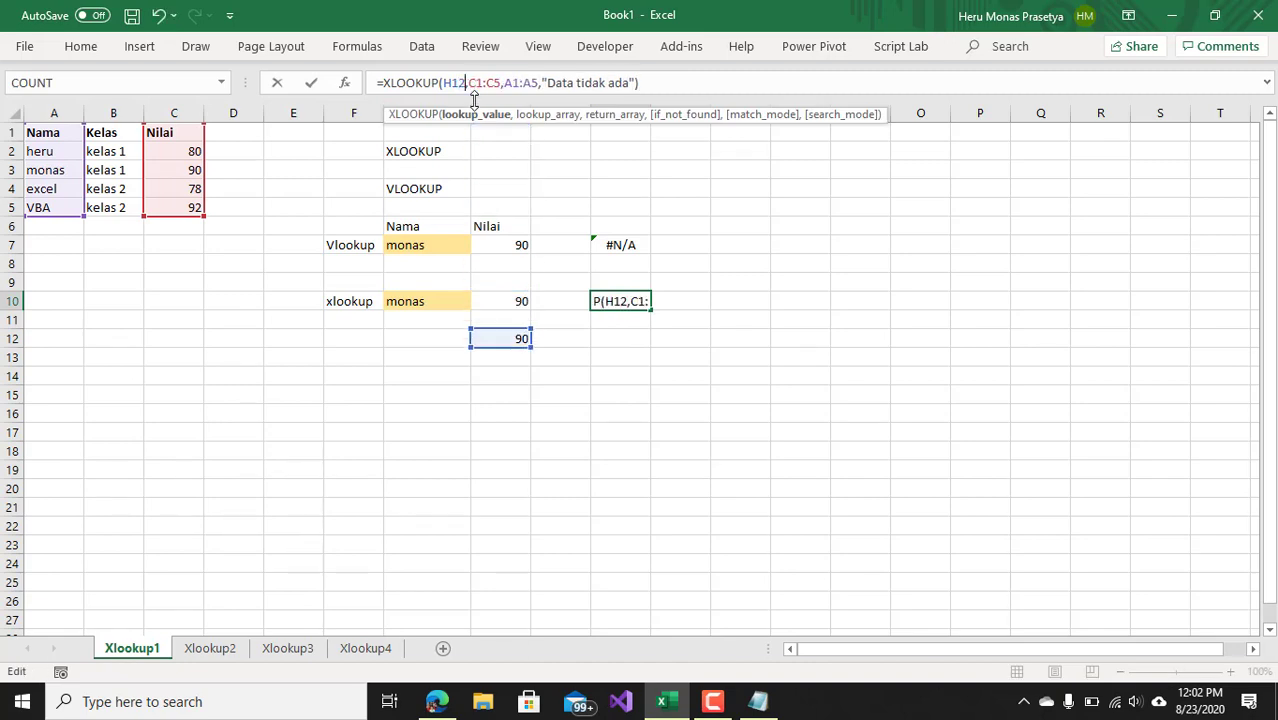
{"action": "key", "text": "Return"}
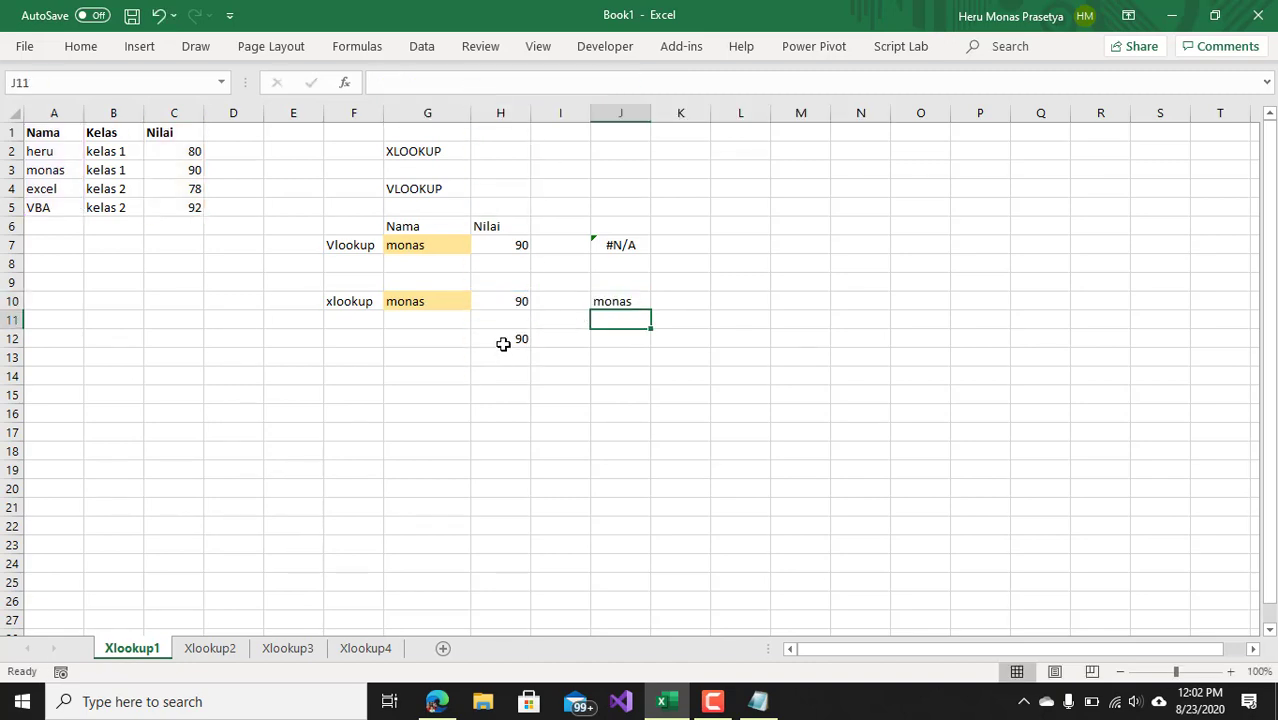
Move the XLOOKUP formula from J10 down to J12, beside H12.
{"action": "left_click", "coordinate": [503, 342]}
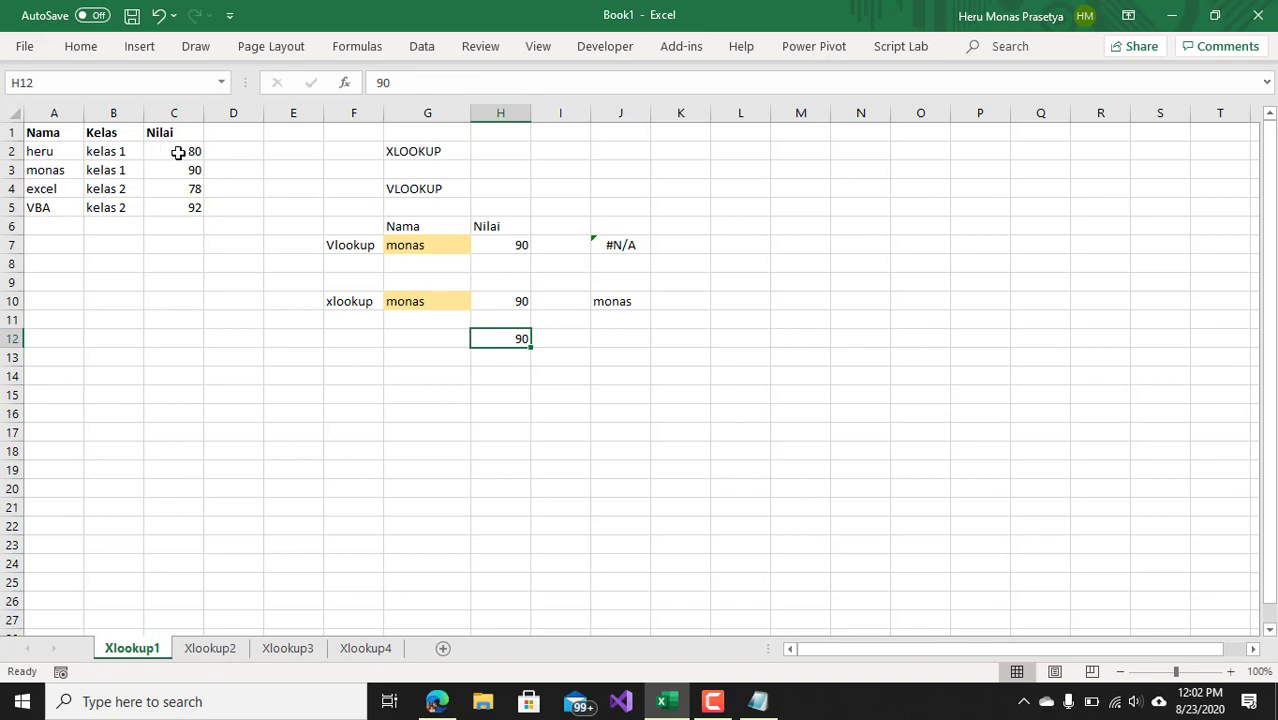
{"action": "left_click", "coordinate": [50, 171]}
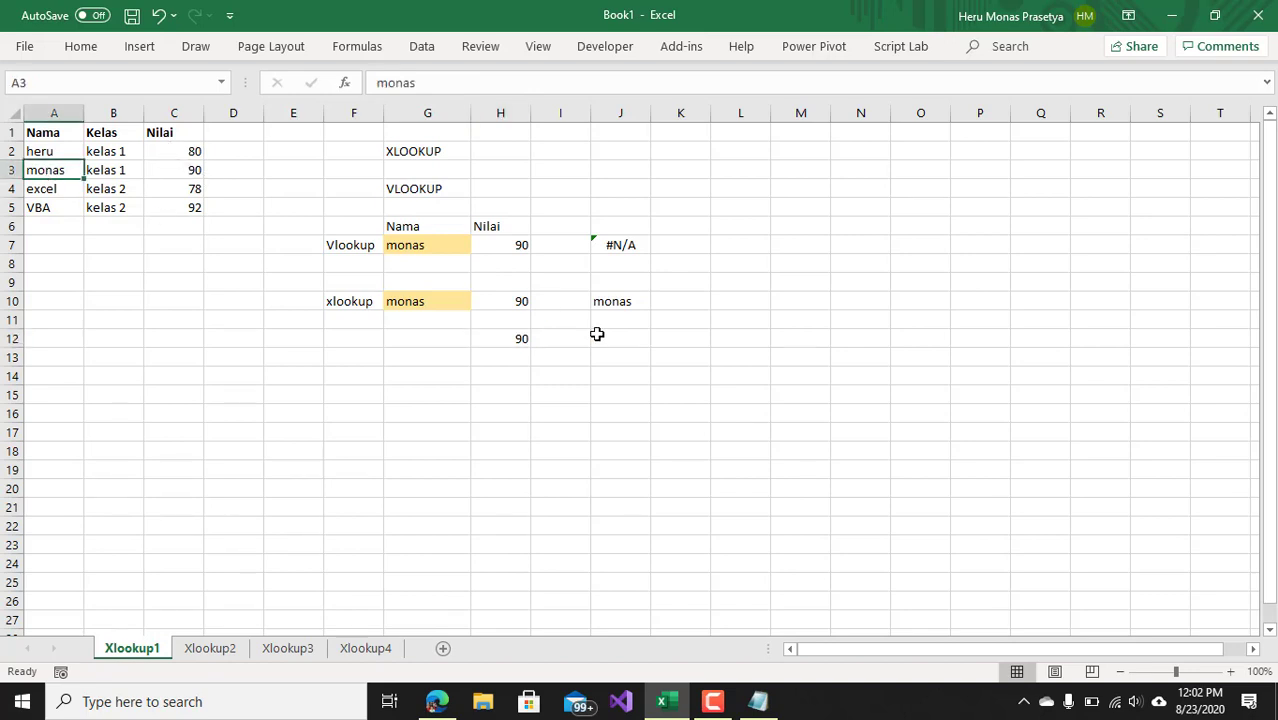
{"action": "left_click", "coordinate": [605, 337]}
{"action": "left_click", "coordinate": [614, 303]}
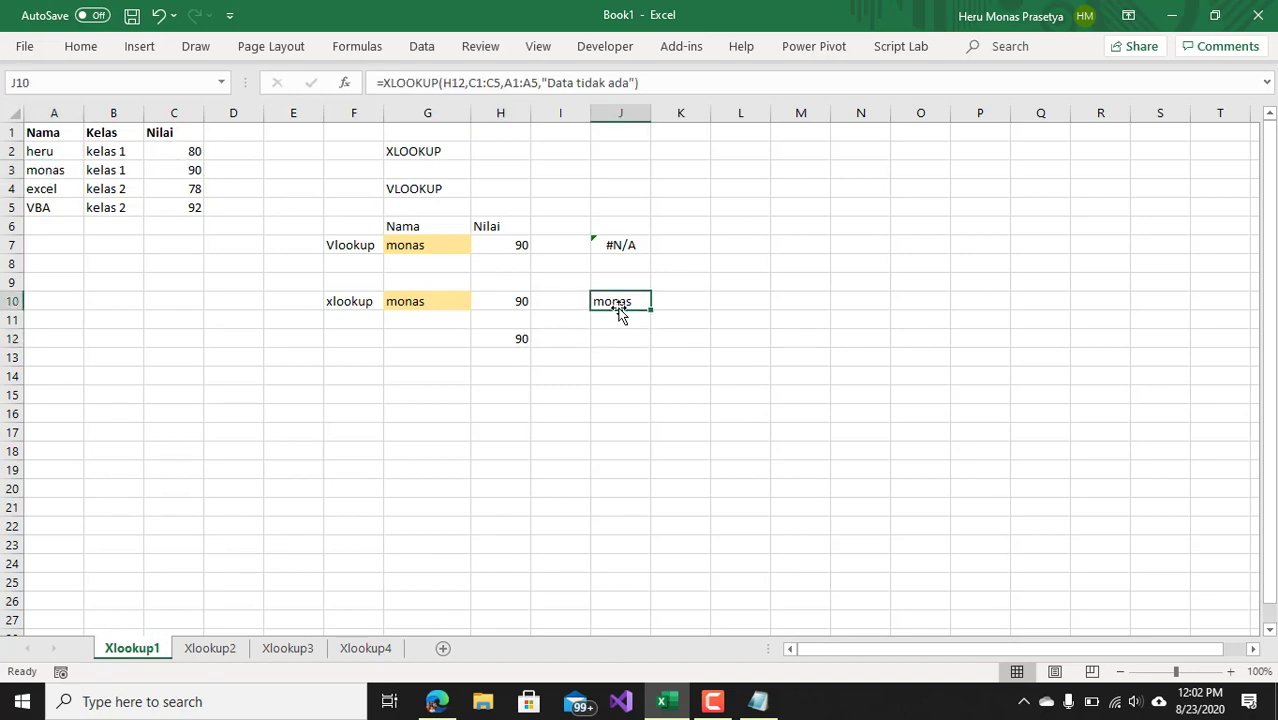
{"action": "left_click_drag", "start_coordinate": [614, 303], "coordinate": [590, 370]}
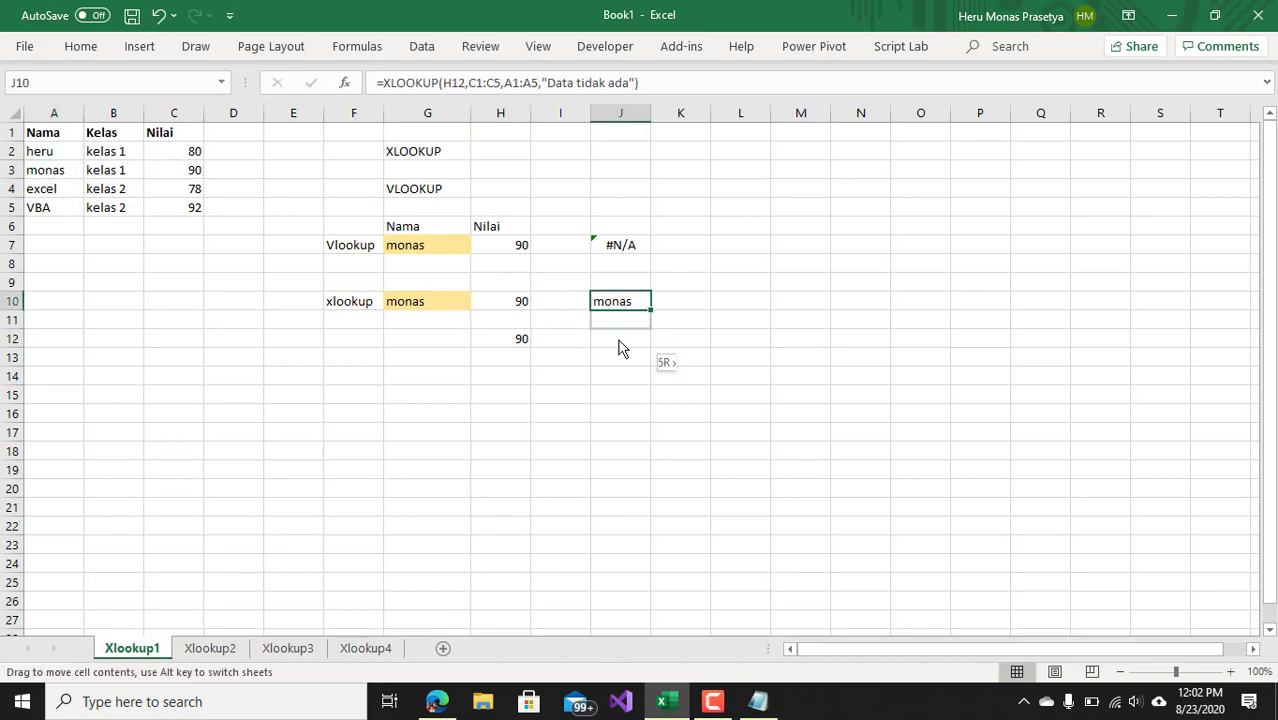
{"action": "left_click", "coordinate": [522, 340]}
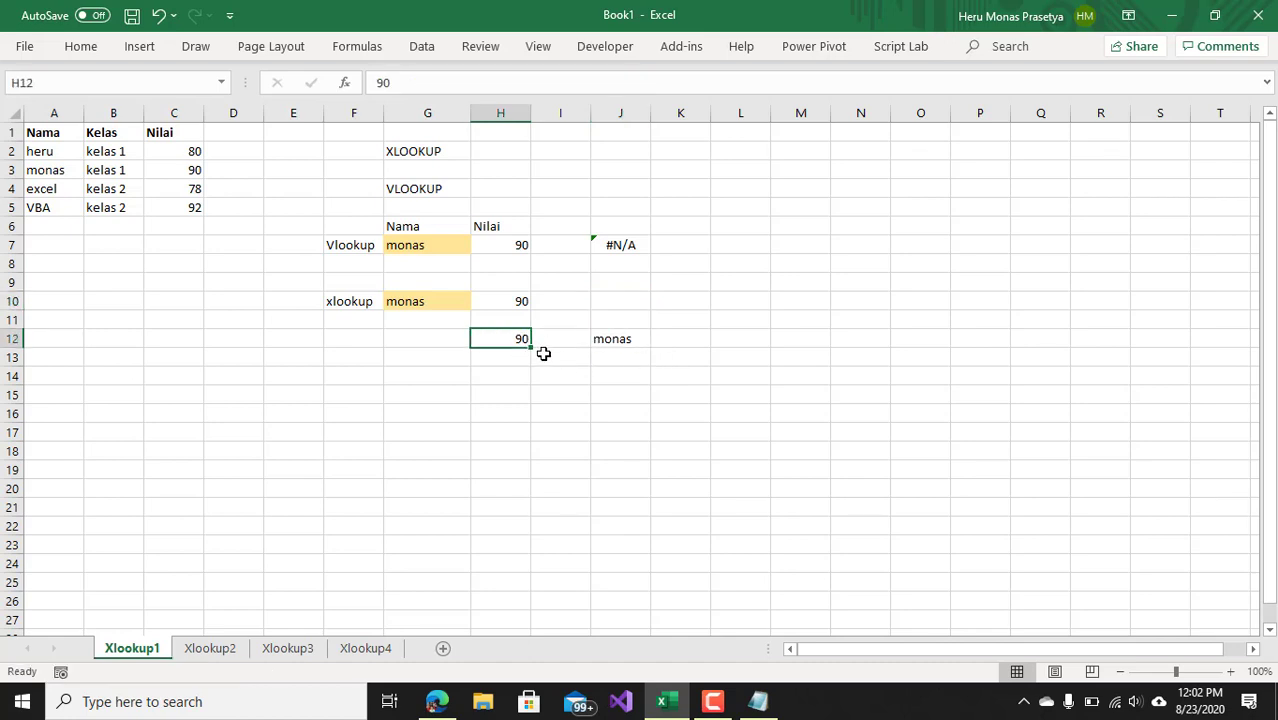
Enter 66 in H12 so J12 shows Data tidak ada, and autofit column J.
{"action": "type", "text": "66"}
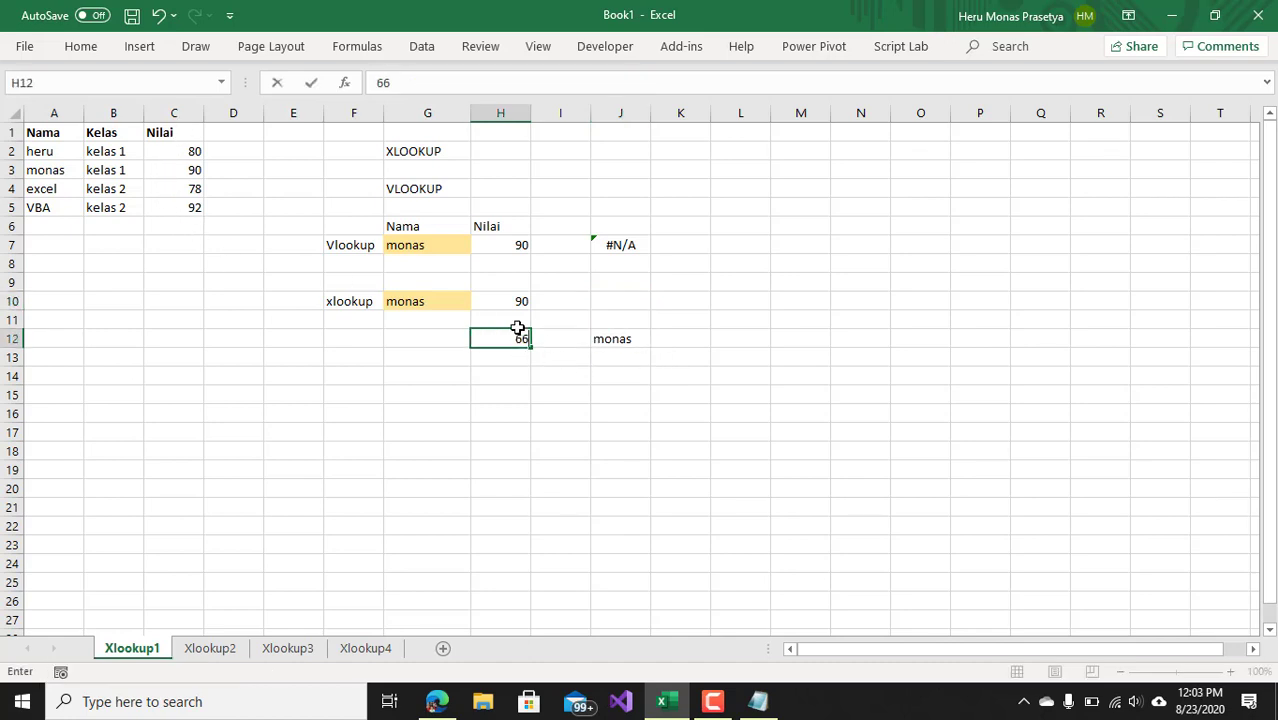
{"action": "key", "text": "Return"}
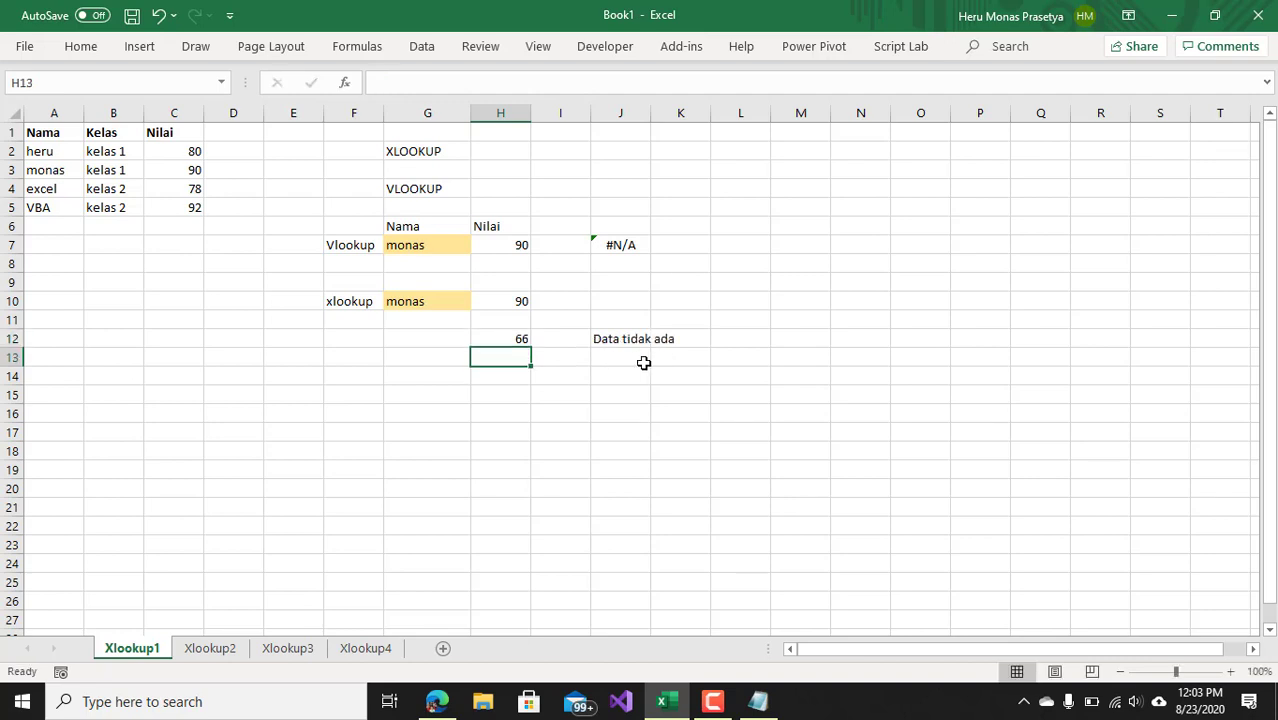
{"action": "left_click", "coordinate": [632, 340]}
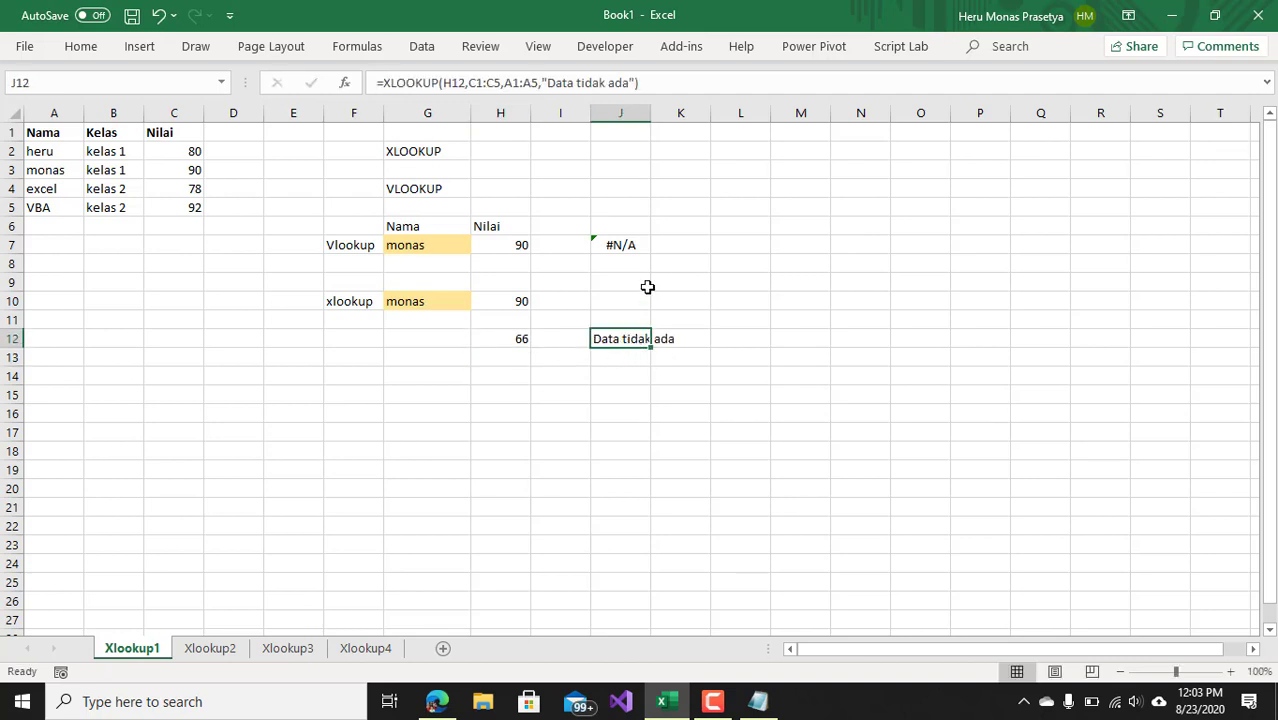
{"action": "double_click", "coordinate": [651, 108]}
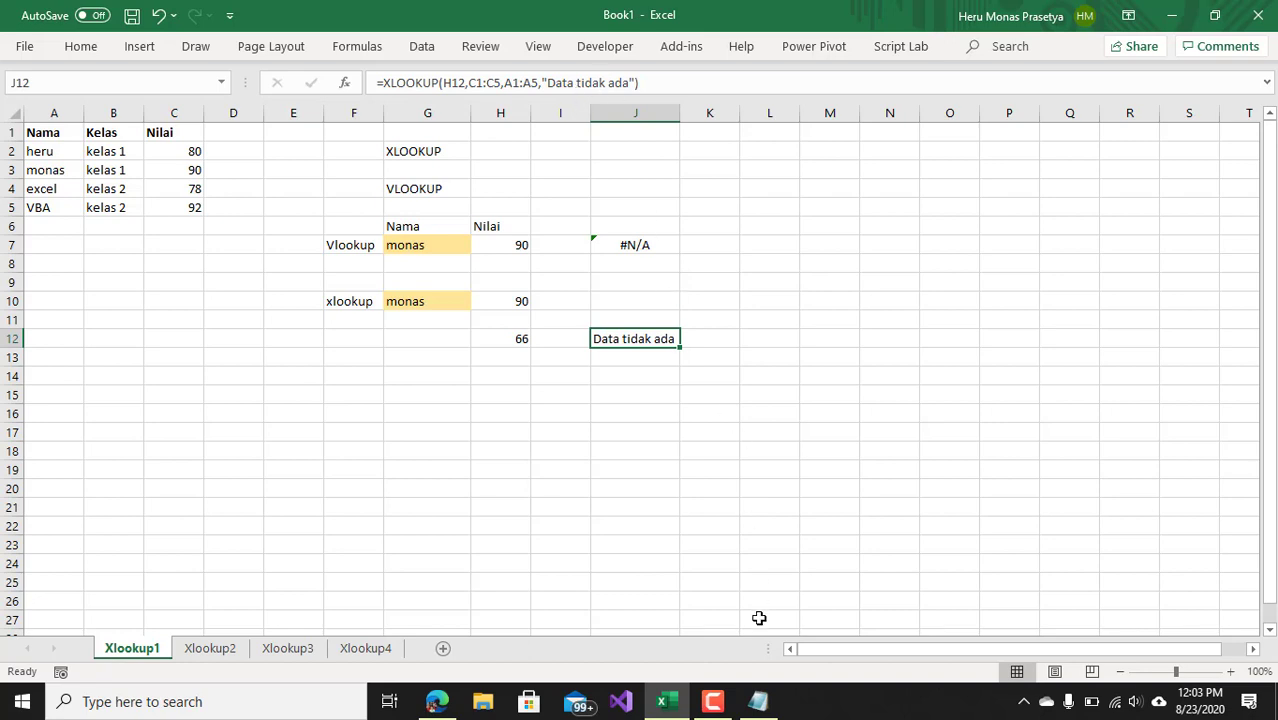
{"action": "mouse_move", "coordinate": [665, 702]}
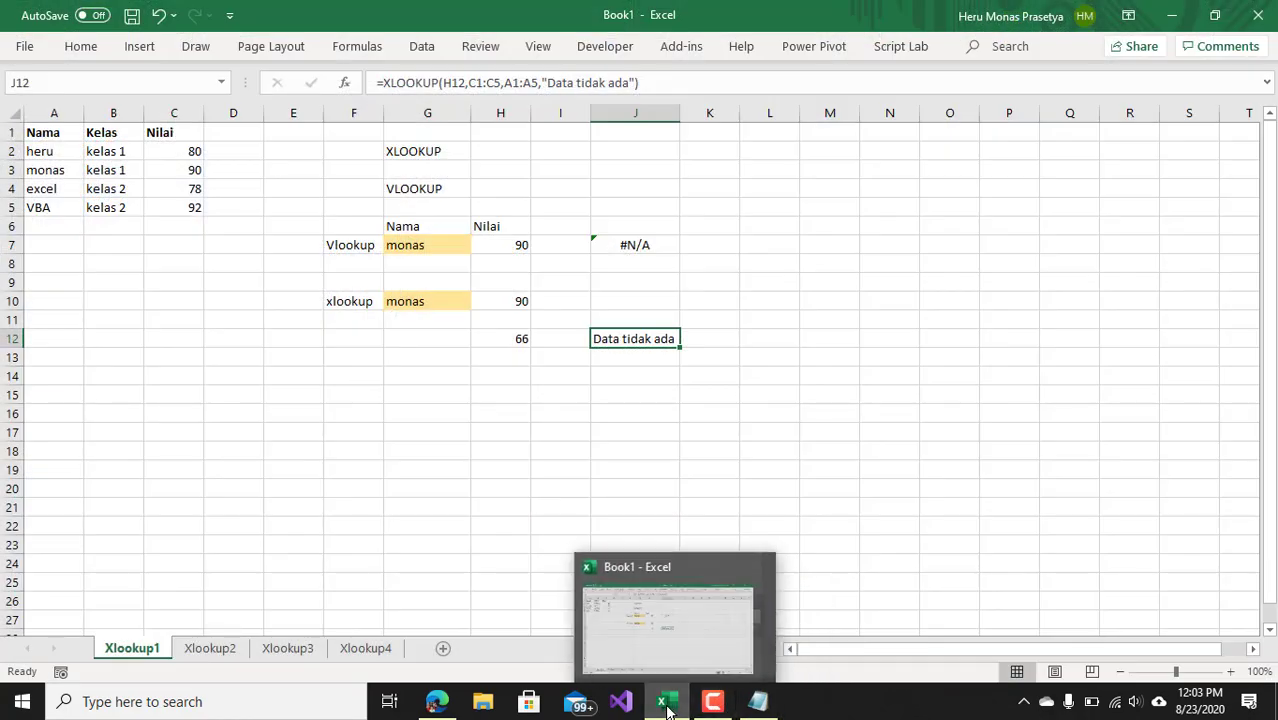
Minimize the Excel window and bring the workbook back into view.
{"action": "left_click", "coordinate": [668, 708]}
{"action": "left_click", "coordinate": [668, 705]}
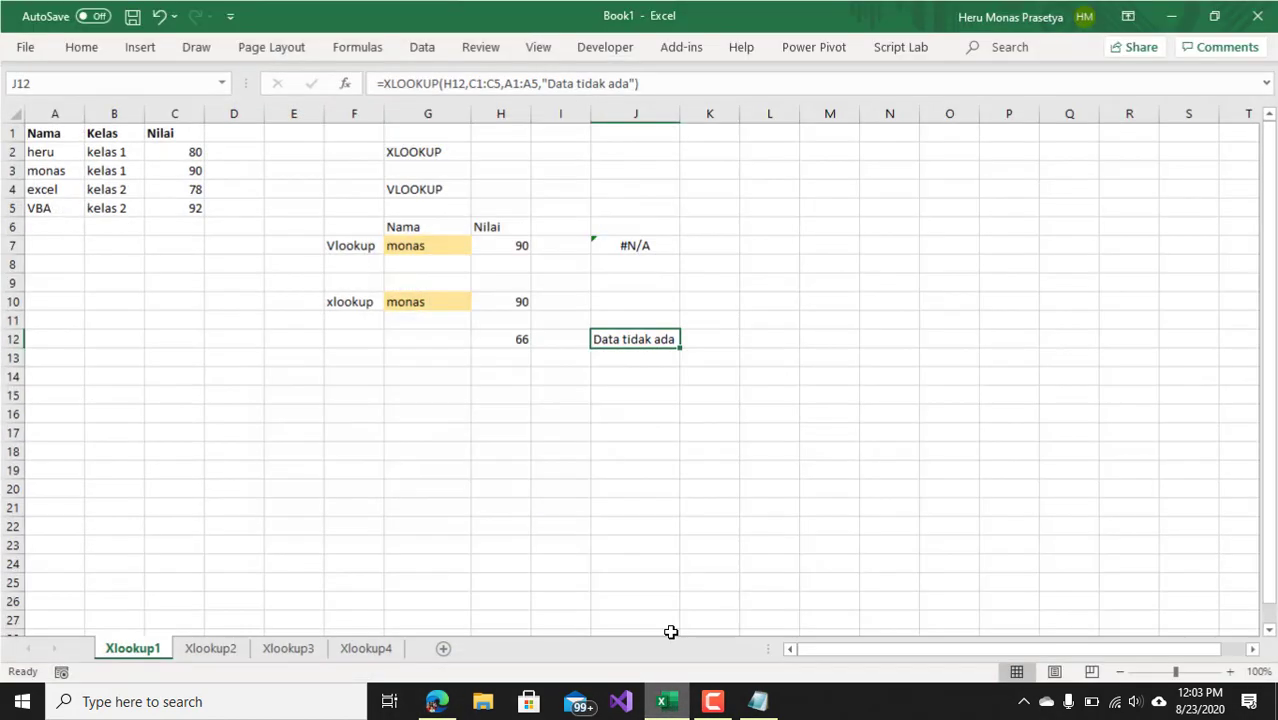
{"action": "left_click", "coordinate": [676, 562]}
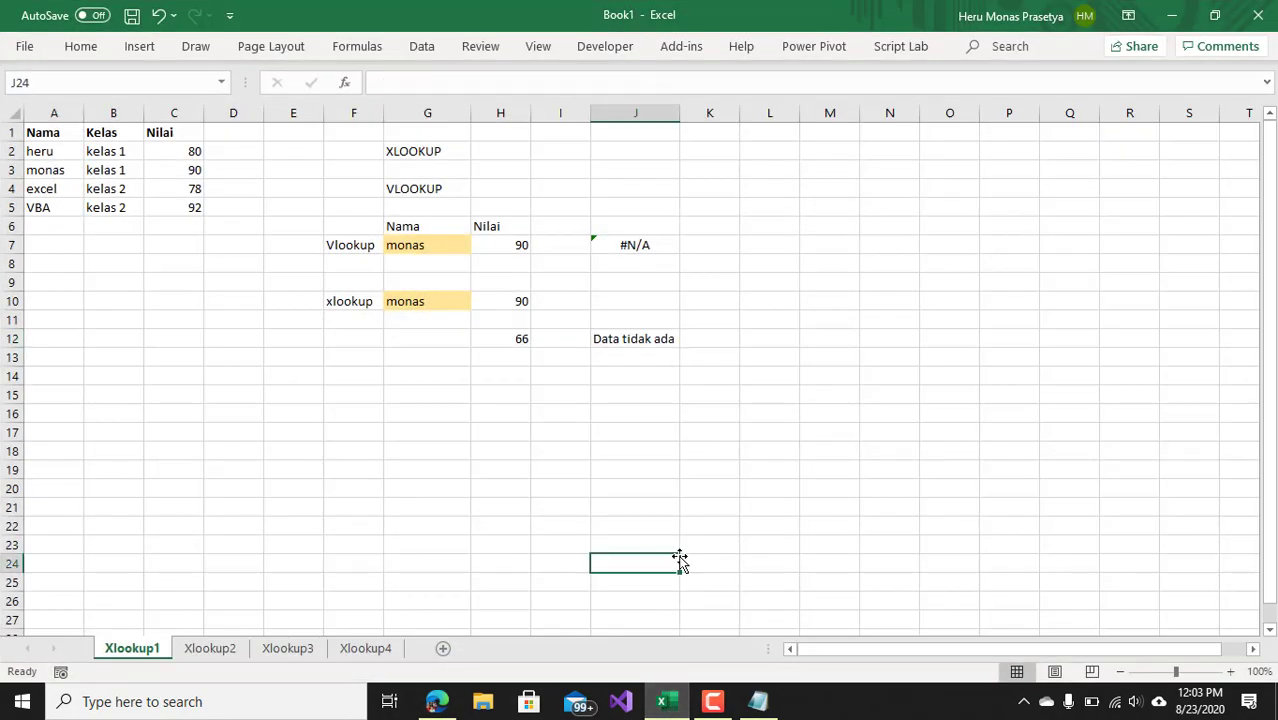
{"action": "left_click", "coordinate": [714, 702]}
{"action": "left_click", "coordinate": [1183, 620]}
Switch to the Xlookup2 sheet and bold the Pajak and Pendapatan headers.
{"action": "left_click", "coordinate": [197, 655]}
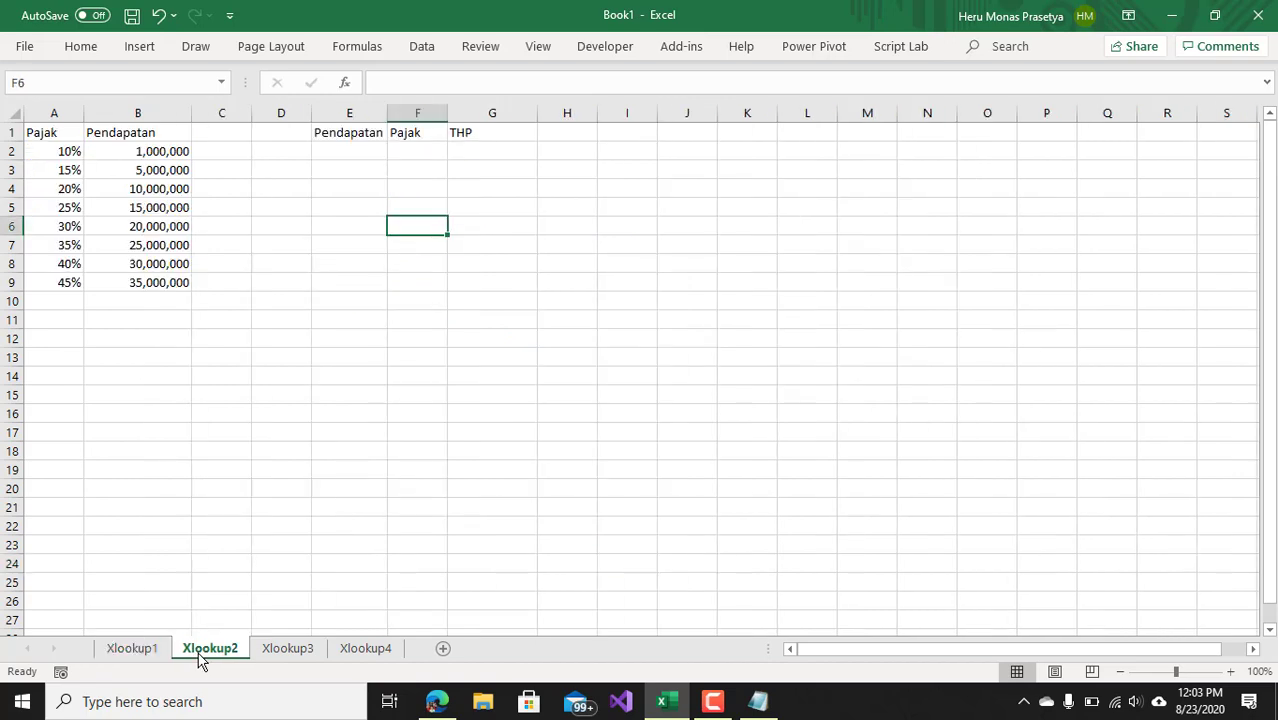
{"action": "left_click", "coordinate": [315, 429]}
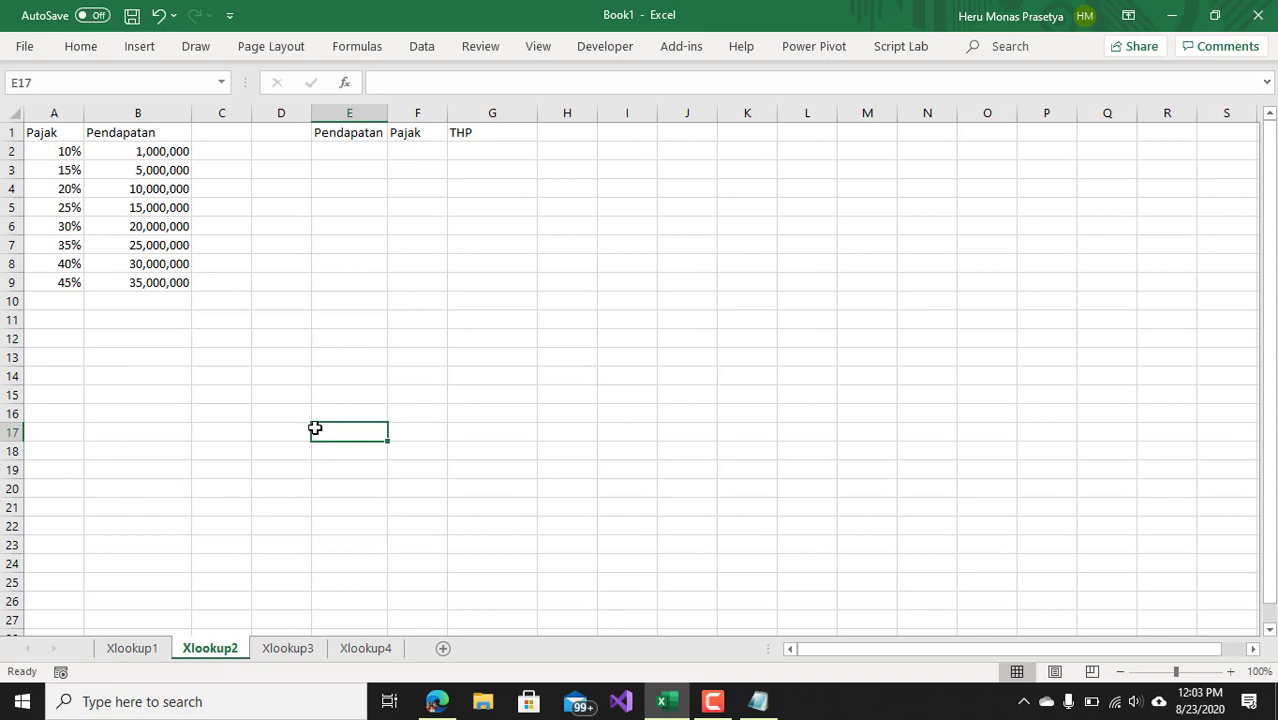
{"action": "left_click_drag", "start_coordinate": [48, 135], "coordinate": [151, 132]}
{"action": "left_click", "coordinate": [60, 135]}
{"action": "key", "text": "ctrl+b"}
{"action": "left_click", "coordinate": [263, 266]}
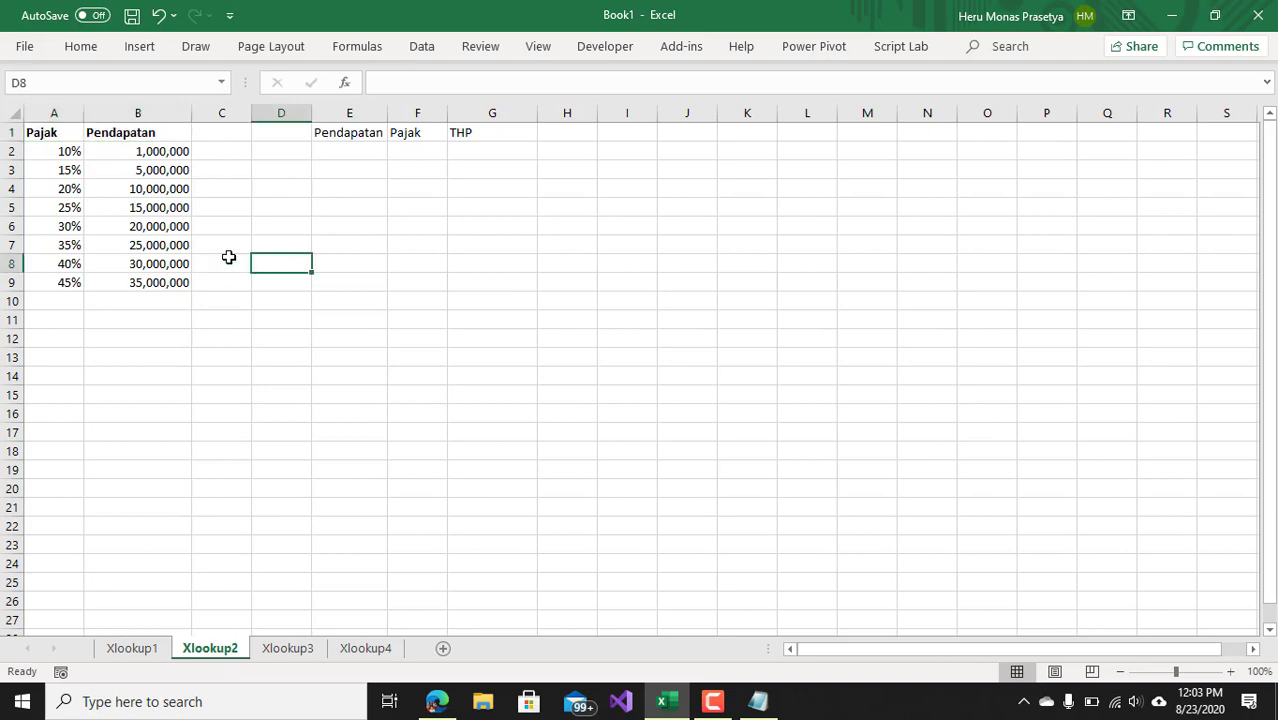
Review the tax brackets: 10%/1,000,000, 15%/5,000,000, 20%/10,000,000.
{"action": "left_click", "coordinate": [72, 152]}
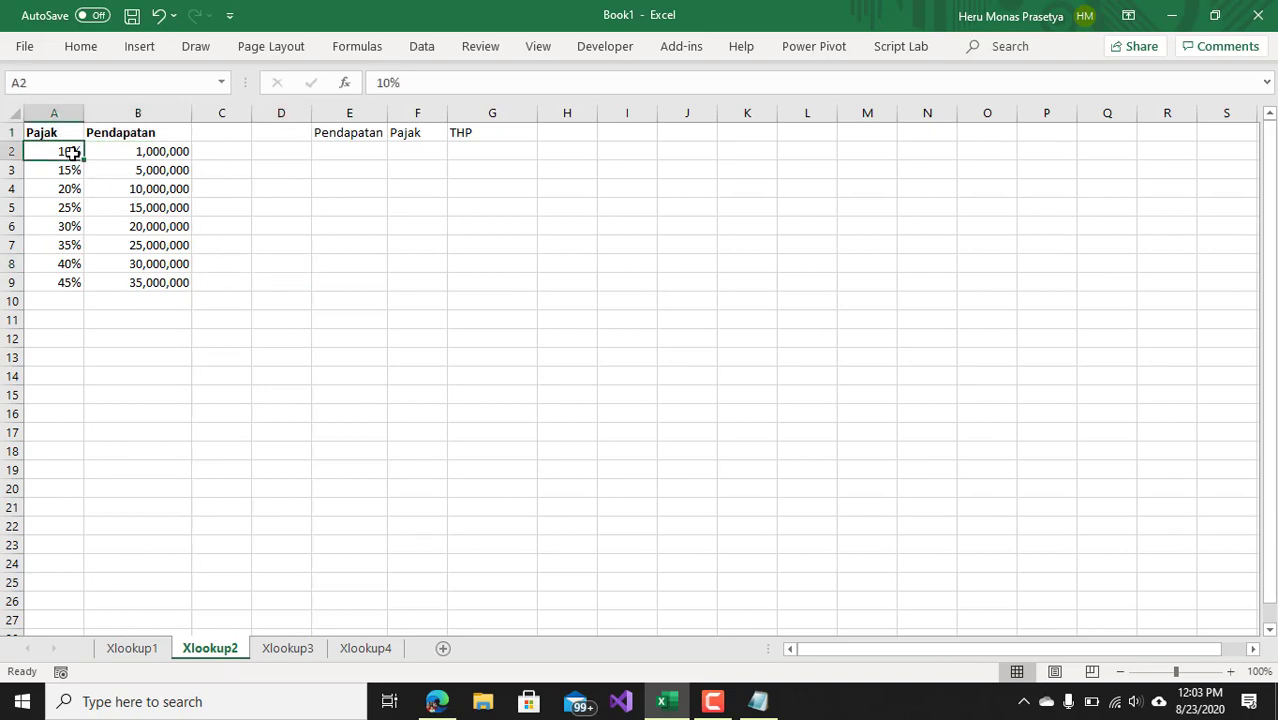
{"action": "left_click", "coordinate": [148, 154]}
{"action": "left_click", "coordinate": [55, 171]}
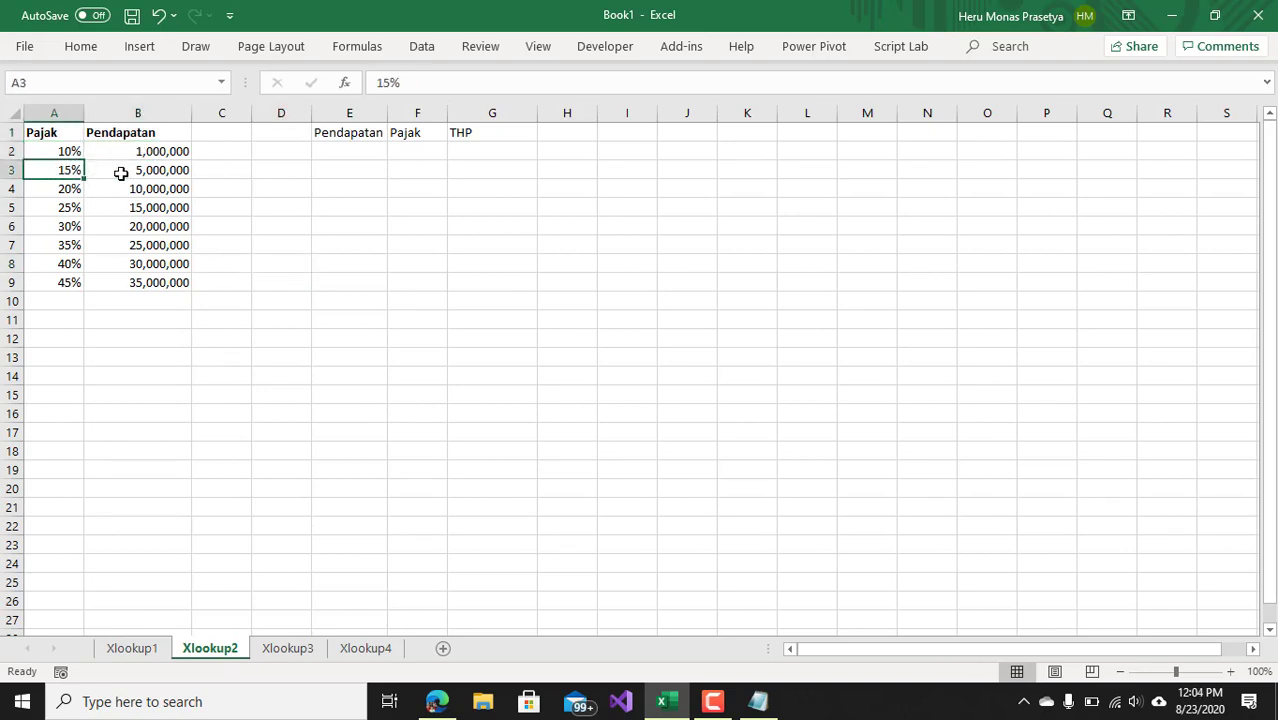
{"action": "left_click", "coordinate": [145, 171]}
{"action": "left_click", "coordinate": [65, 190]}
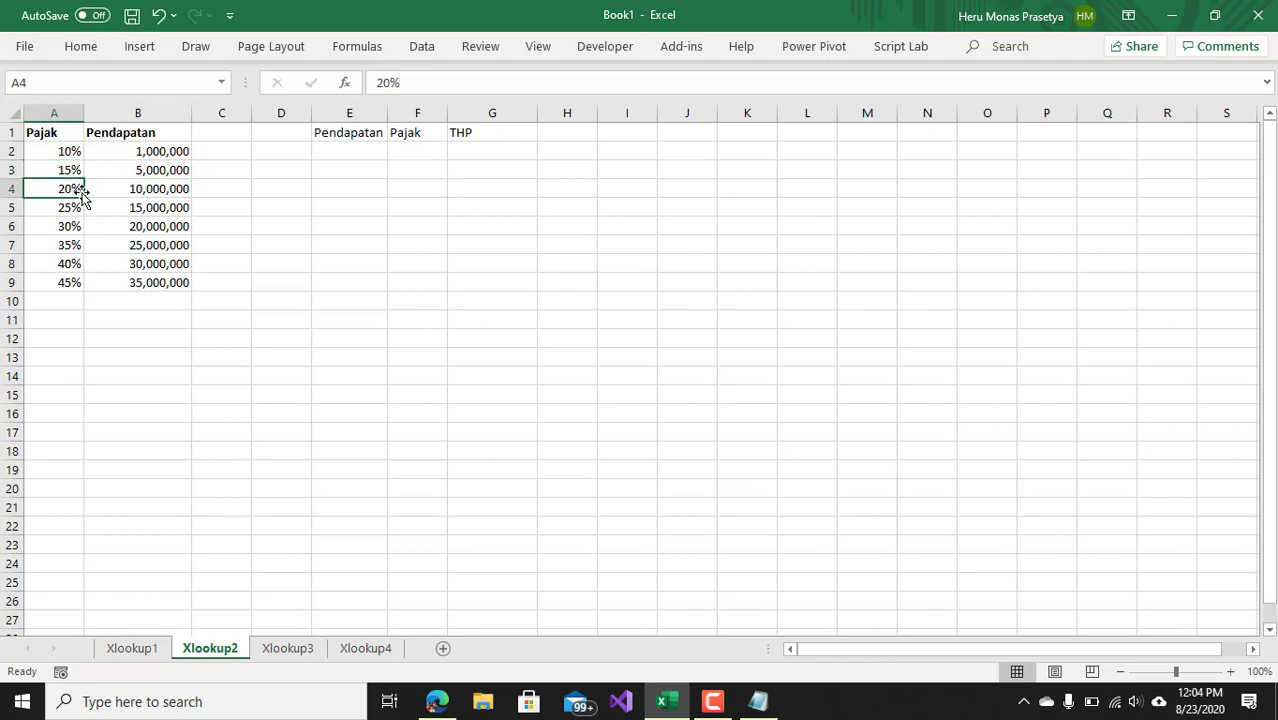
{"action": "left_click", "coordinate": [142, 190]}
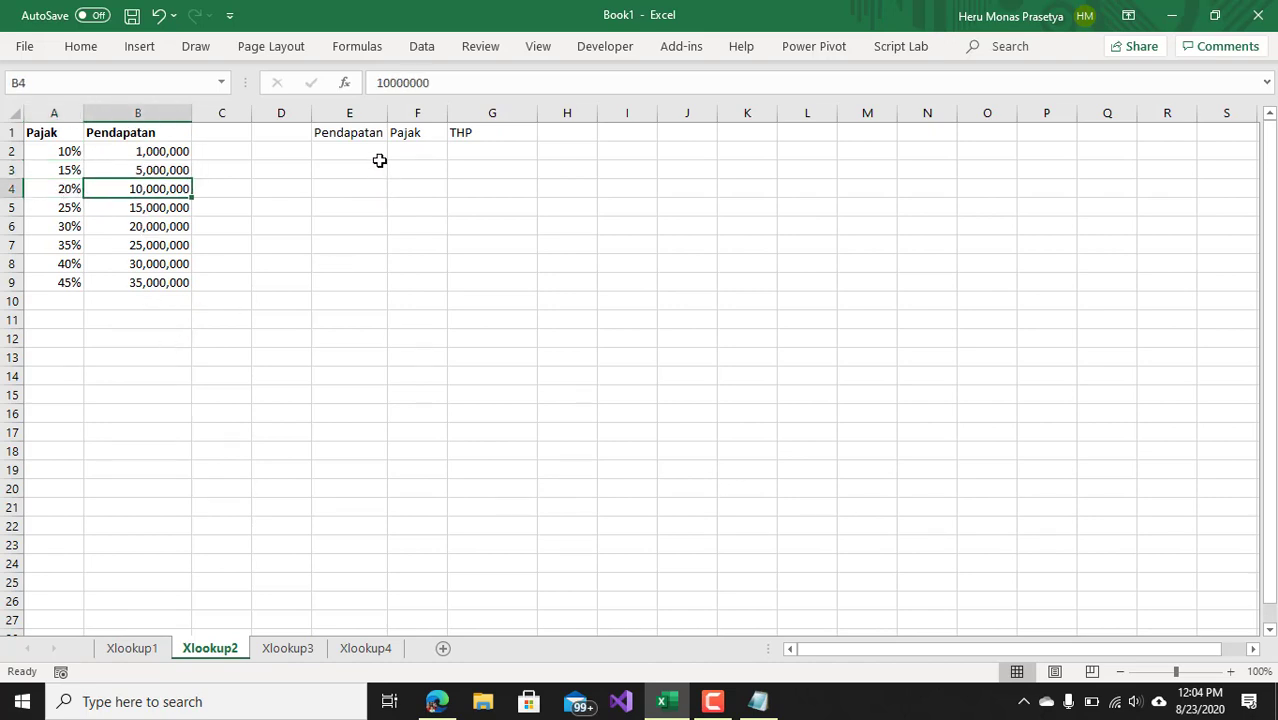
Widen column E to fit the Pendapatan header and review the incomes in column B.
{"action": "left_click_drag", "start_coordinate": [388, 113], "coordinate": [504, 113]}
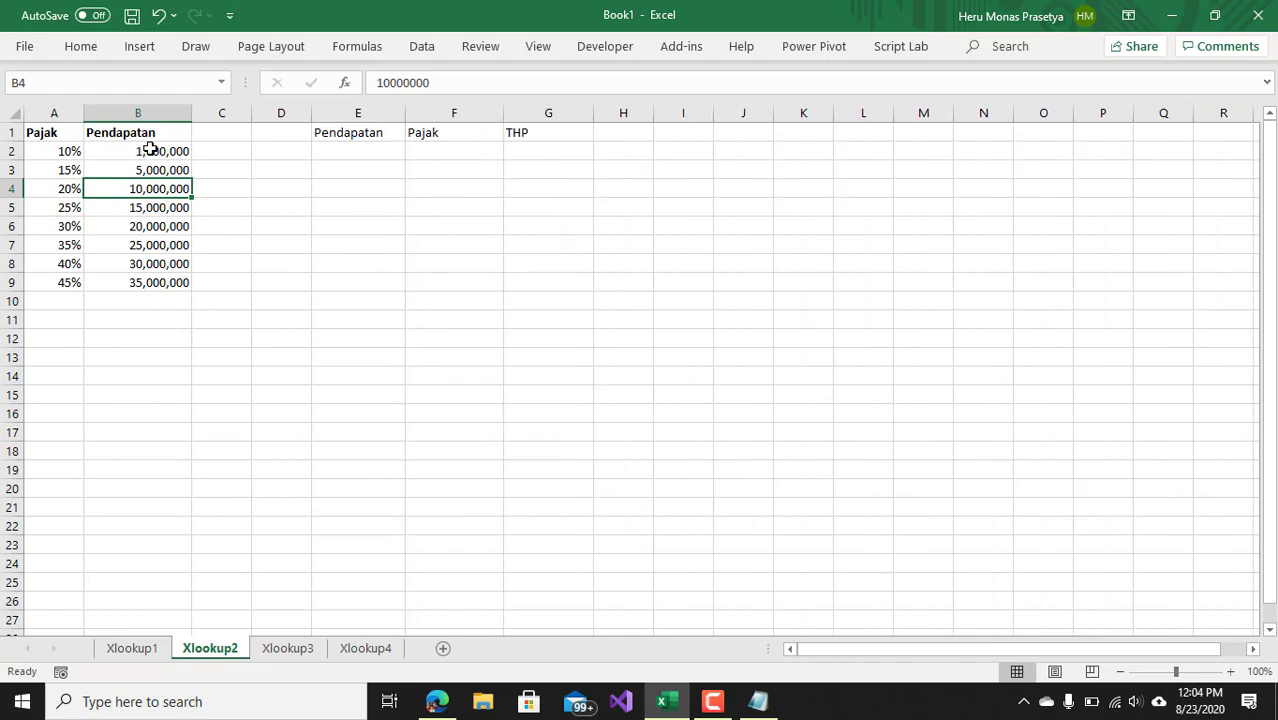
{"action": "left_click_drag", "start_coordinate": [153, 153], "coordinate": [153, 282]}
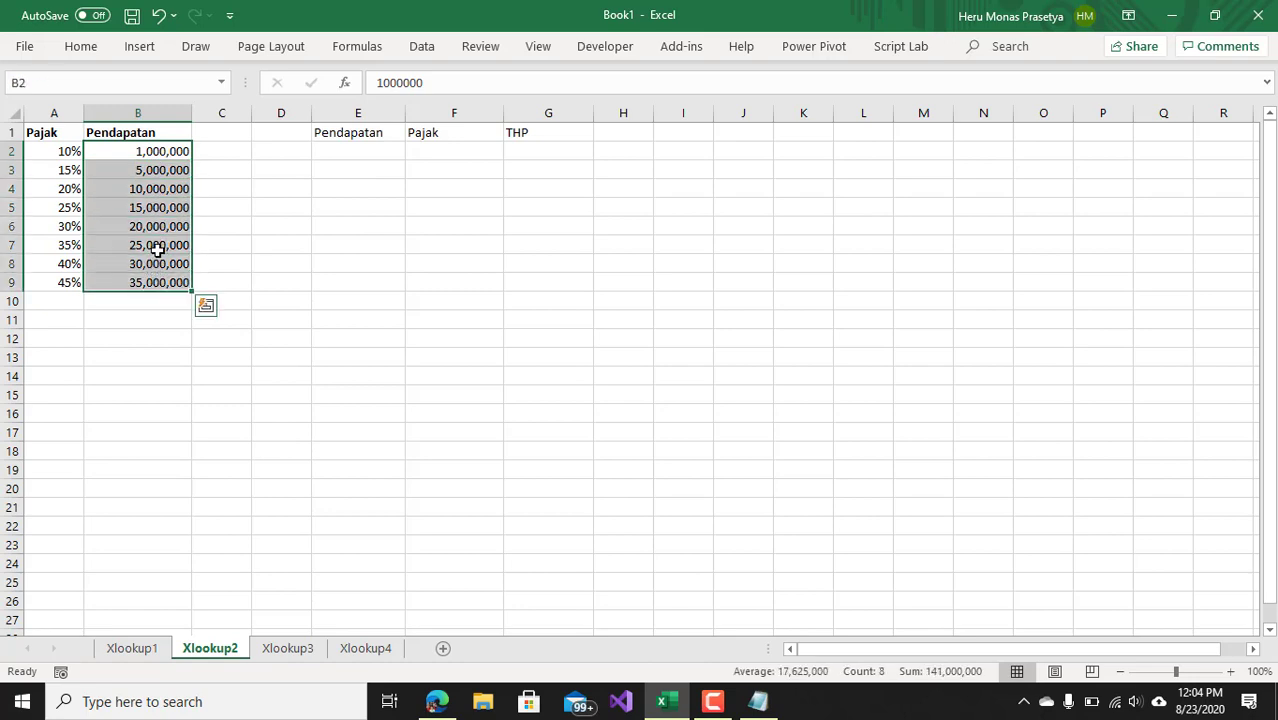
{"action": "left_click", "coordinate": [150, 150]}
{"action": "left_click", "coordinate": [157, 170]}
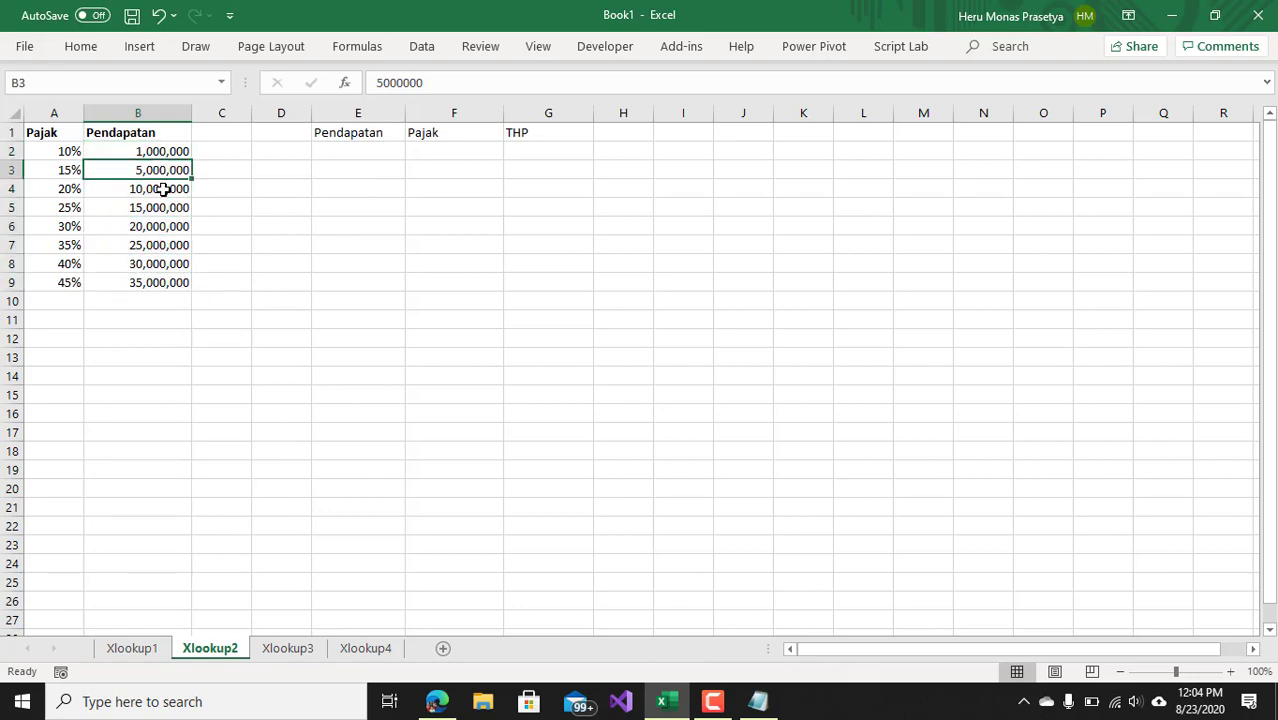
{"action": "left_click", "coordinate": [163, 190]}
{"action": "left_click", "coordinate": [370, 149]}
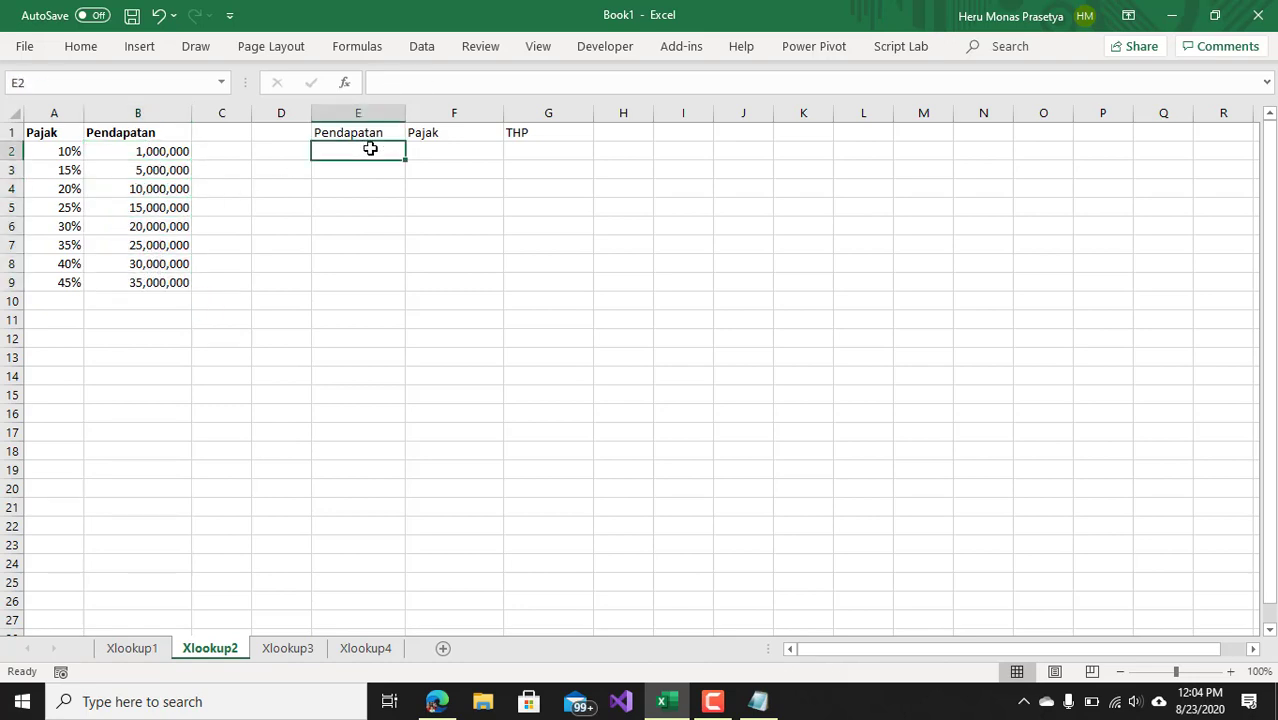
{"action": "type", "text": "3"}
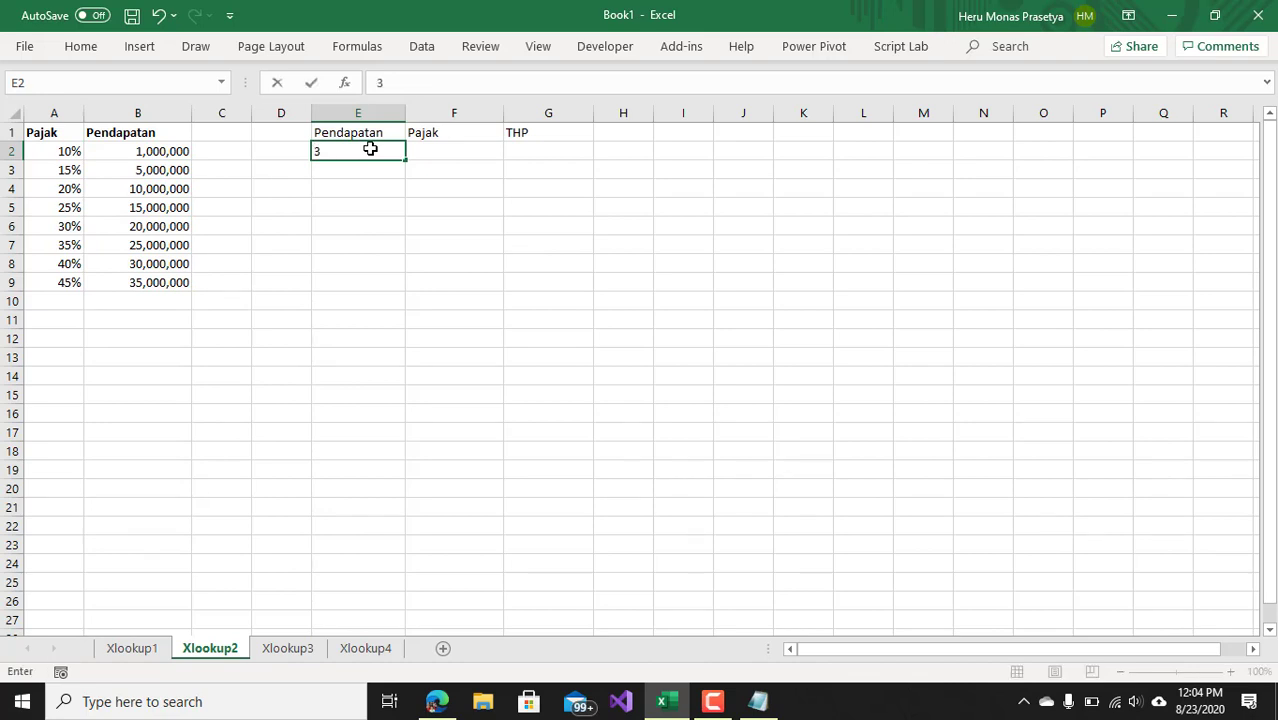
{"action": "type", "text": "000000"}
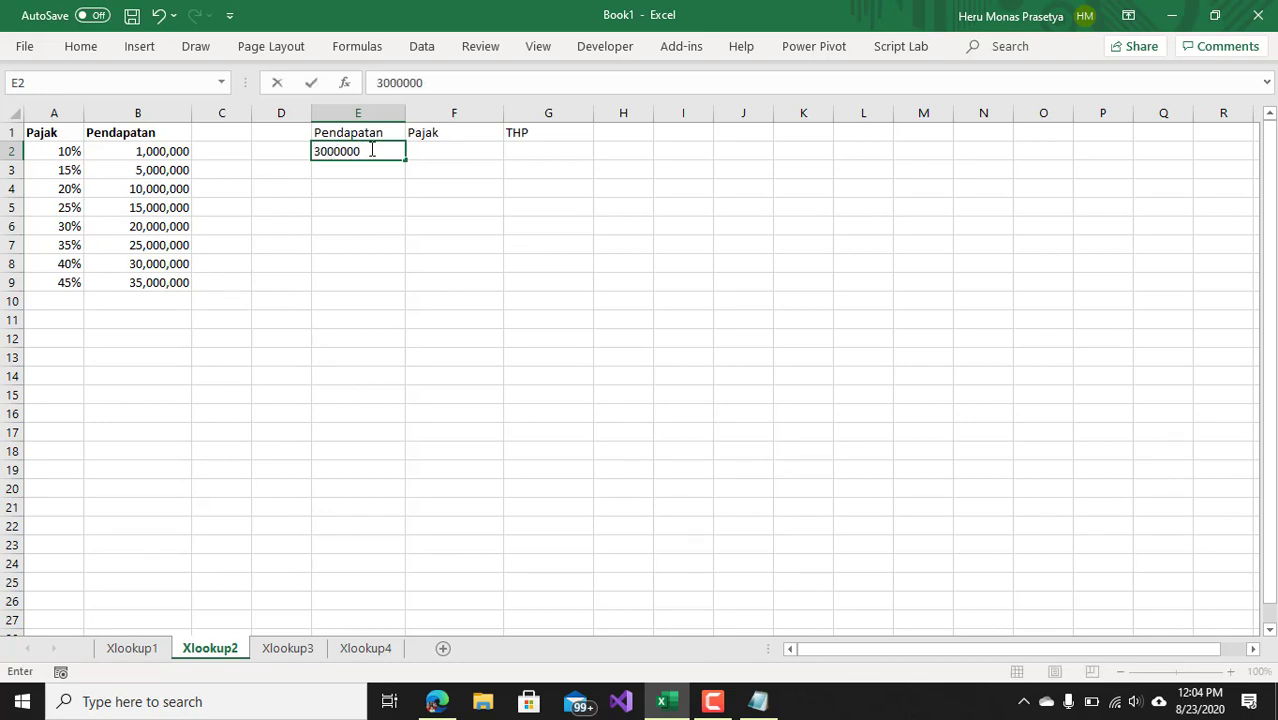
{"action": "left_click", "coordinate": [340, 192]}
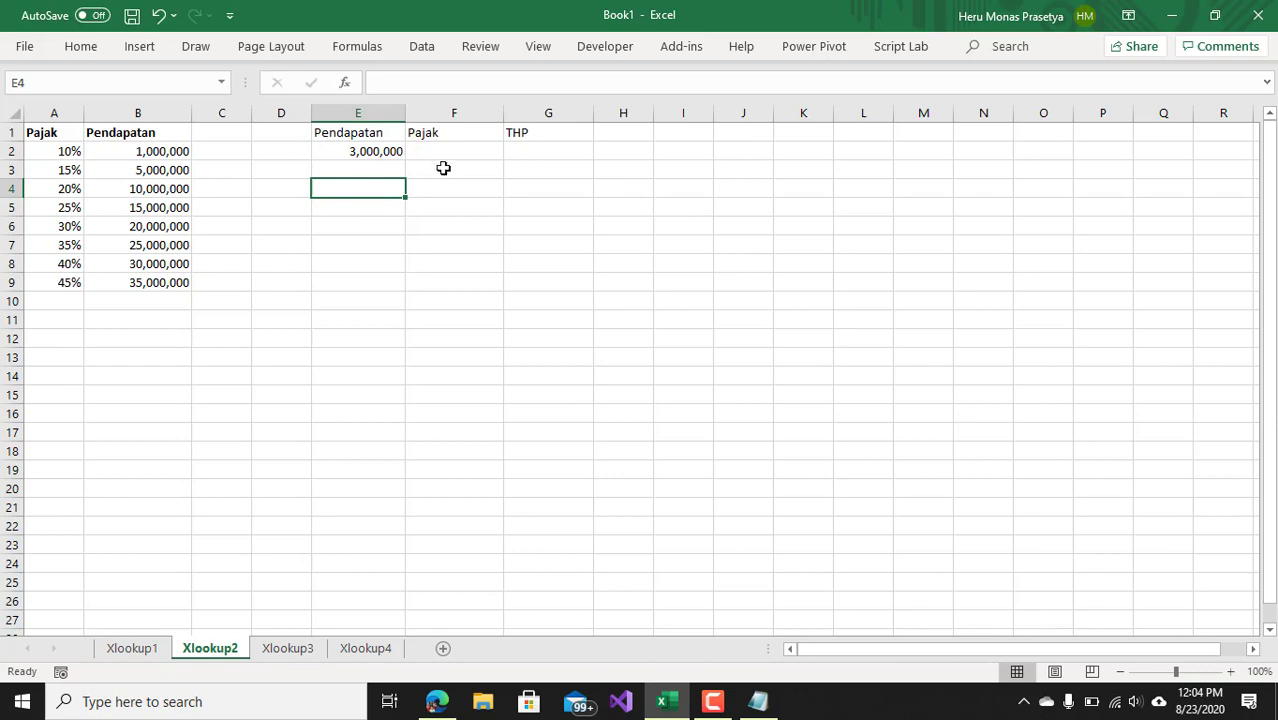
{"action": "left_click", "coordinate": [445, 155]}
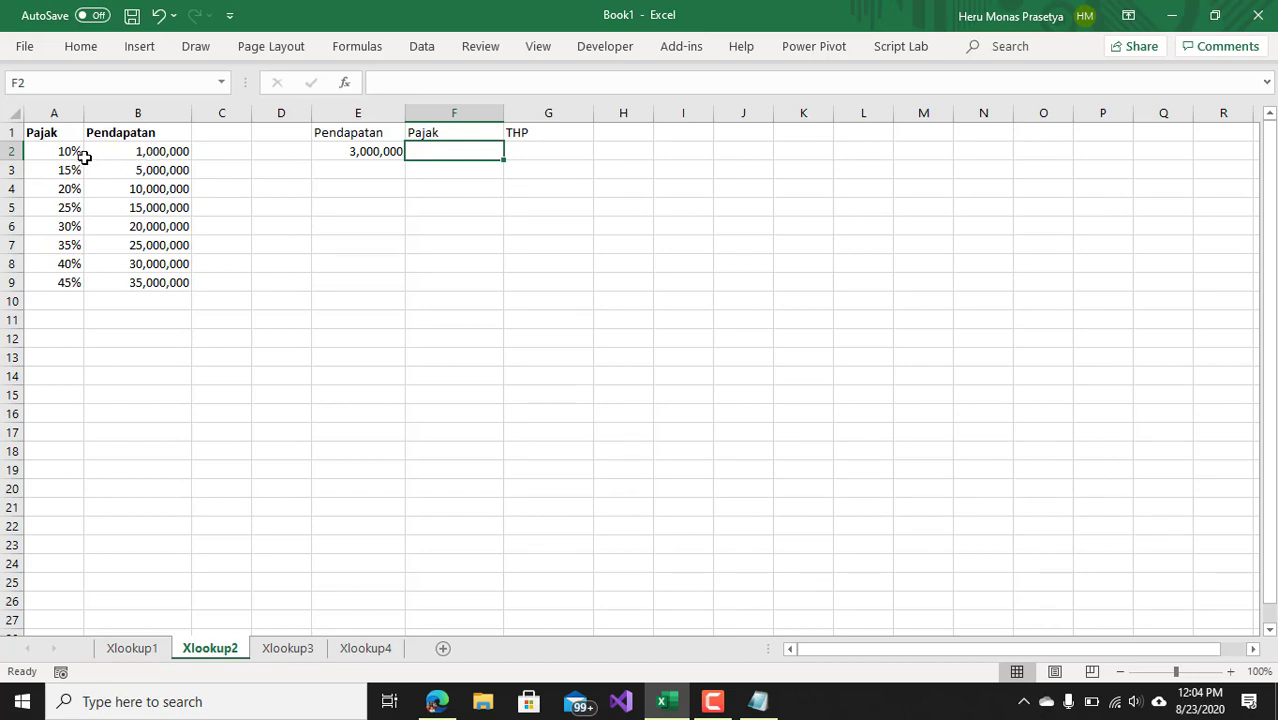
{"action": "left_click", "coordinate": [65, 153]}
{"action": "left_click", "coordinate": [118, 170]}
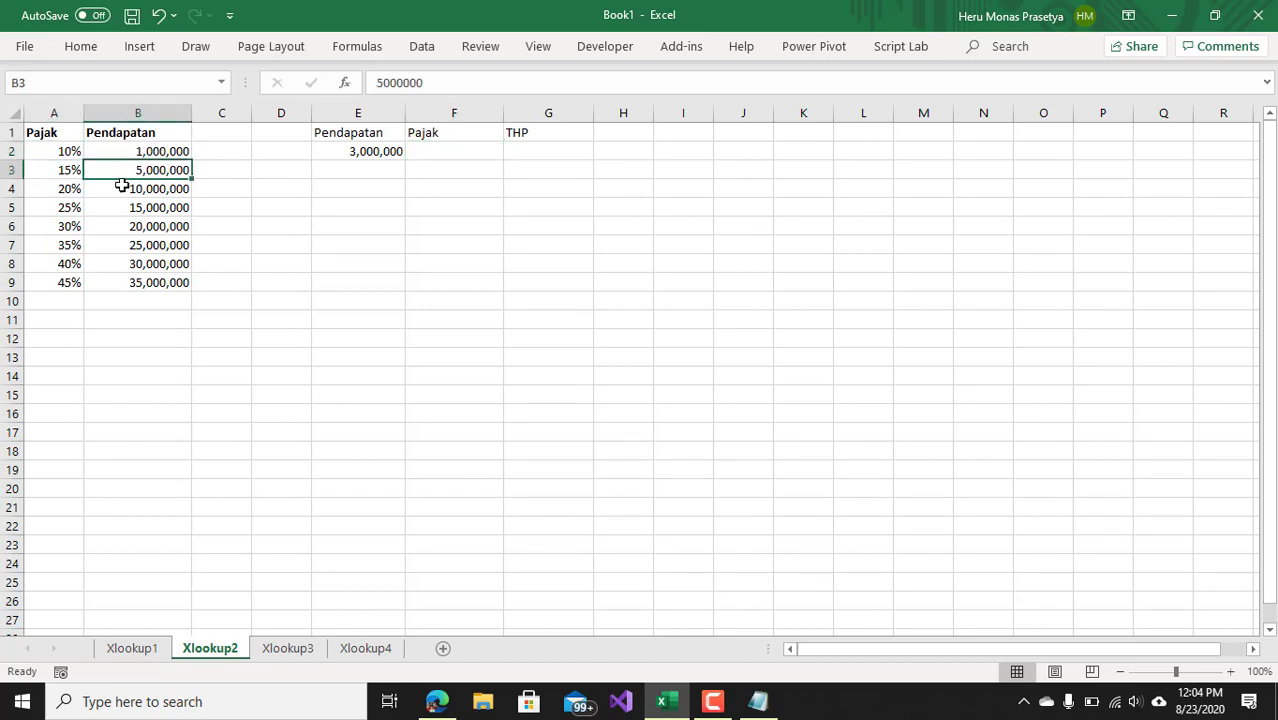
{"action": "left_click", "coordinate": [118, 187]}
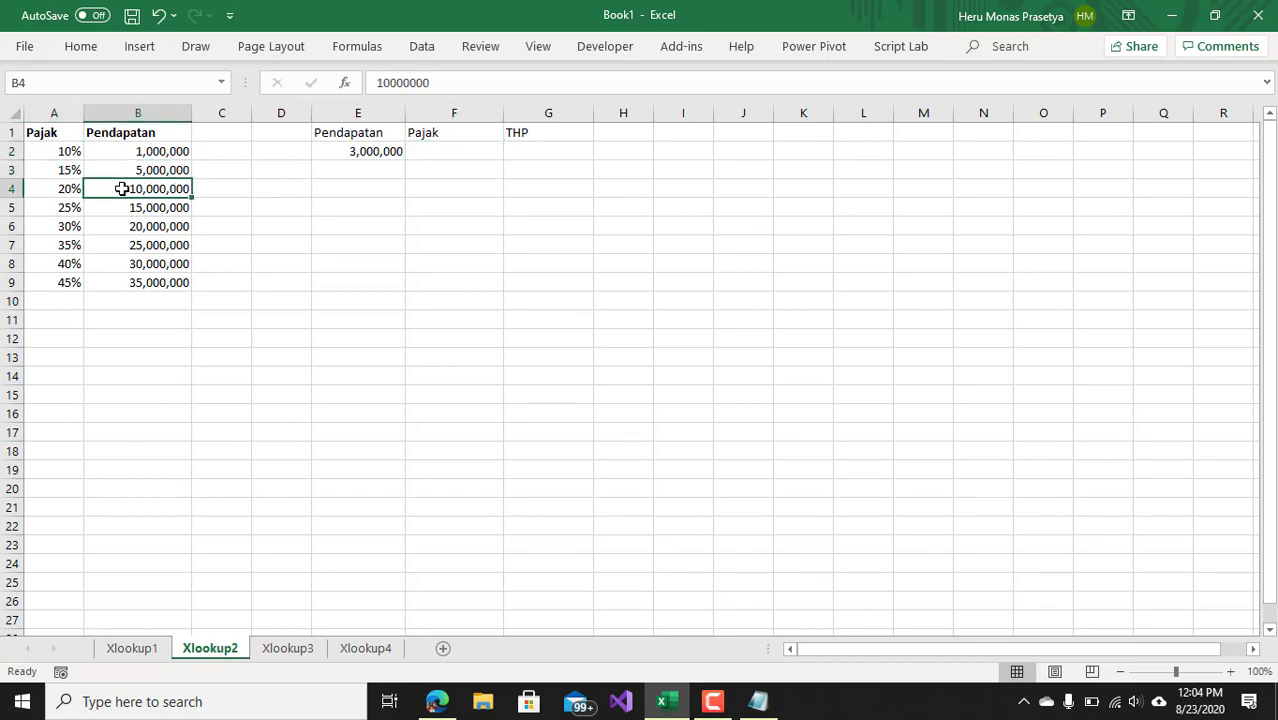
{"action": "left_click", "coordinate": [72, 172]}
{"action": "left_click", "coordinate": [124, 171]}
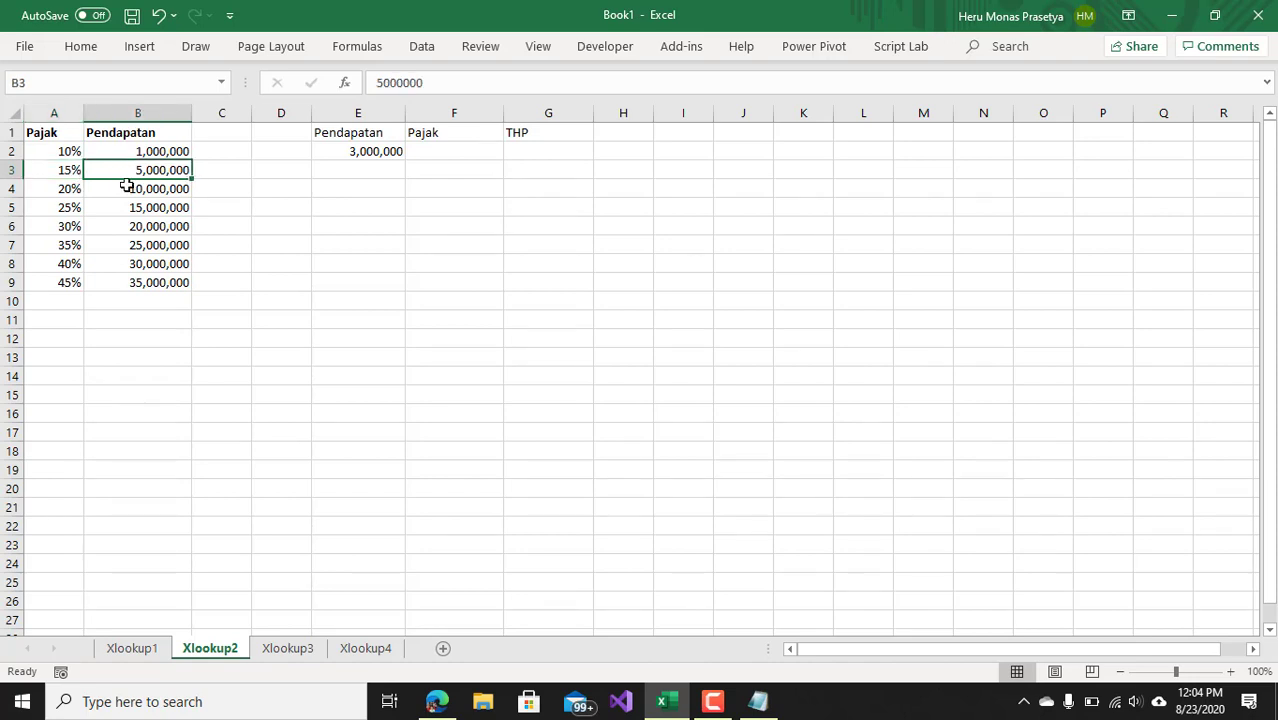
{"action": "left_click", "coordinate": [126, 187]}
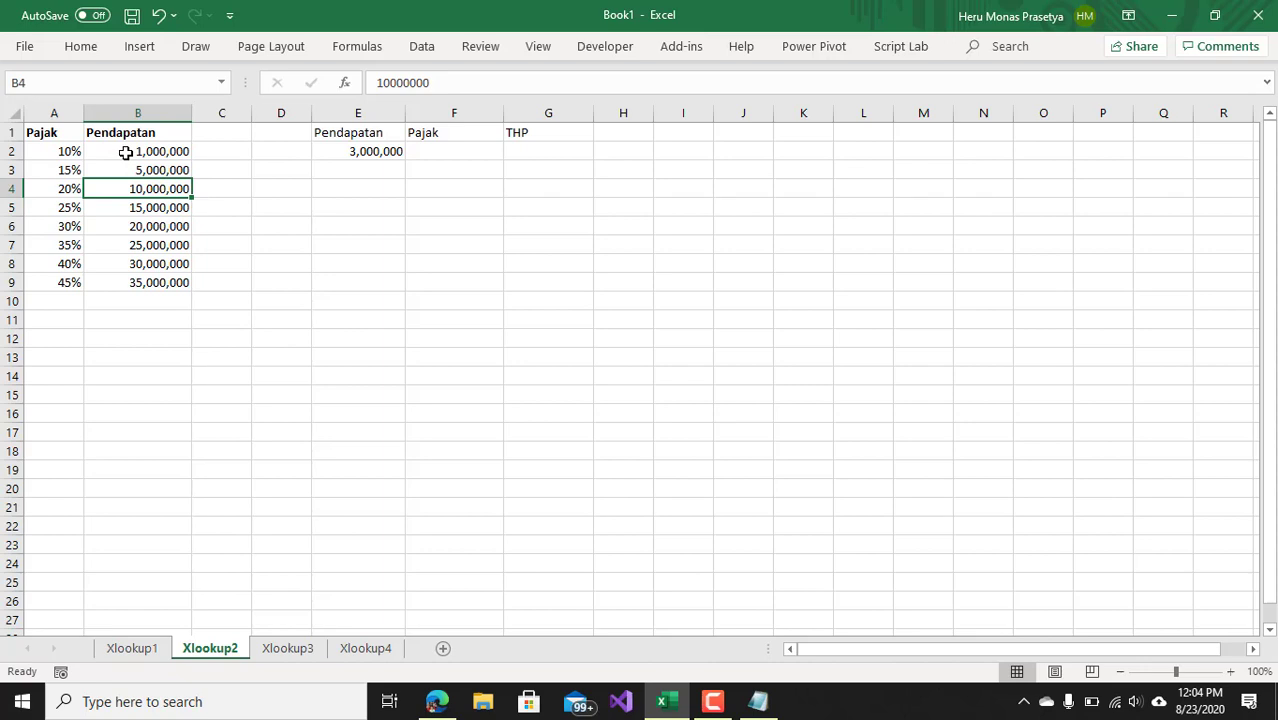
{"action": "left_click", "coordinate": [68, 151]}
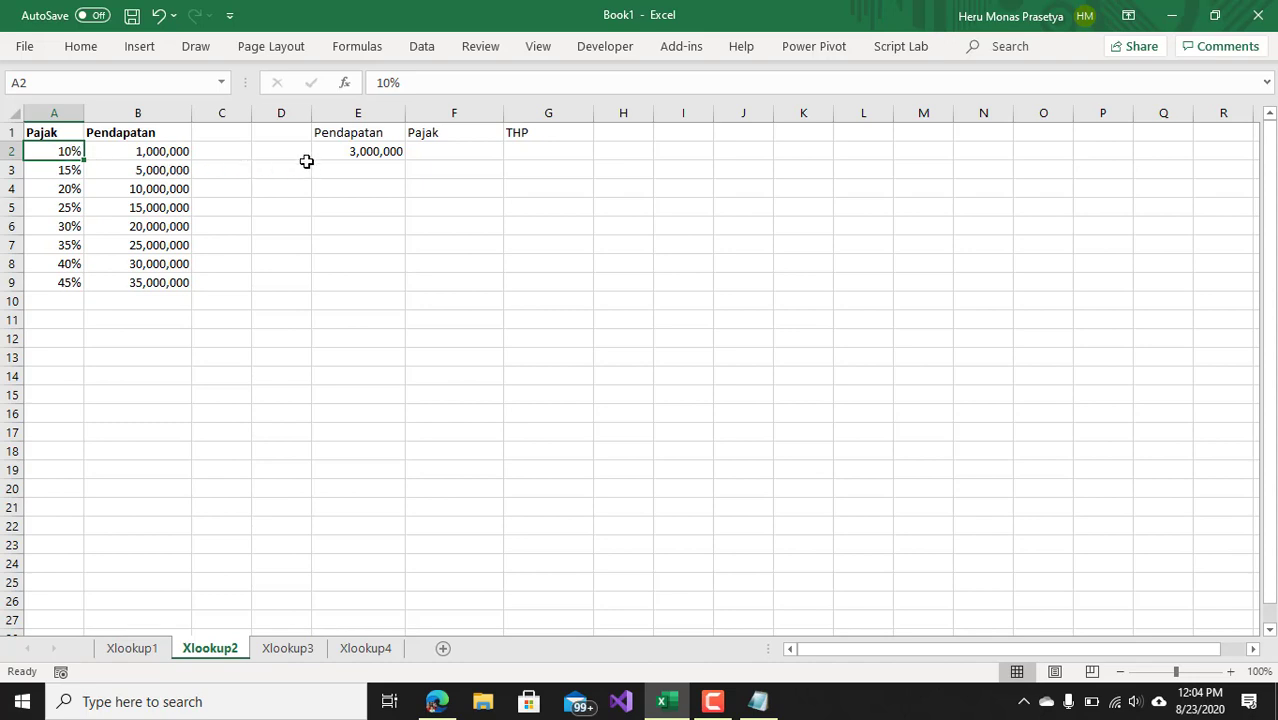
{"action": "left_click", "coordinate": [380, 152]}
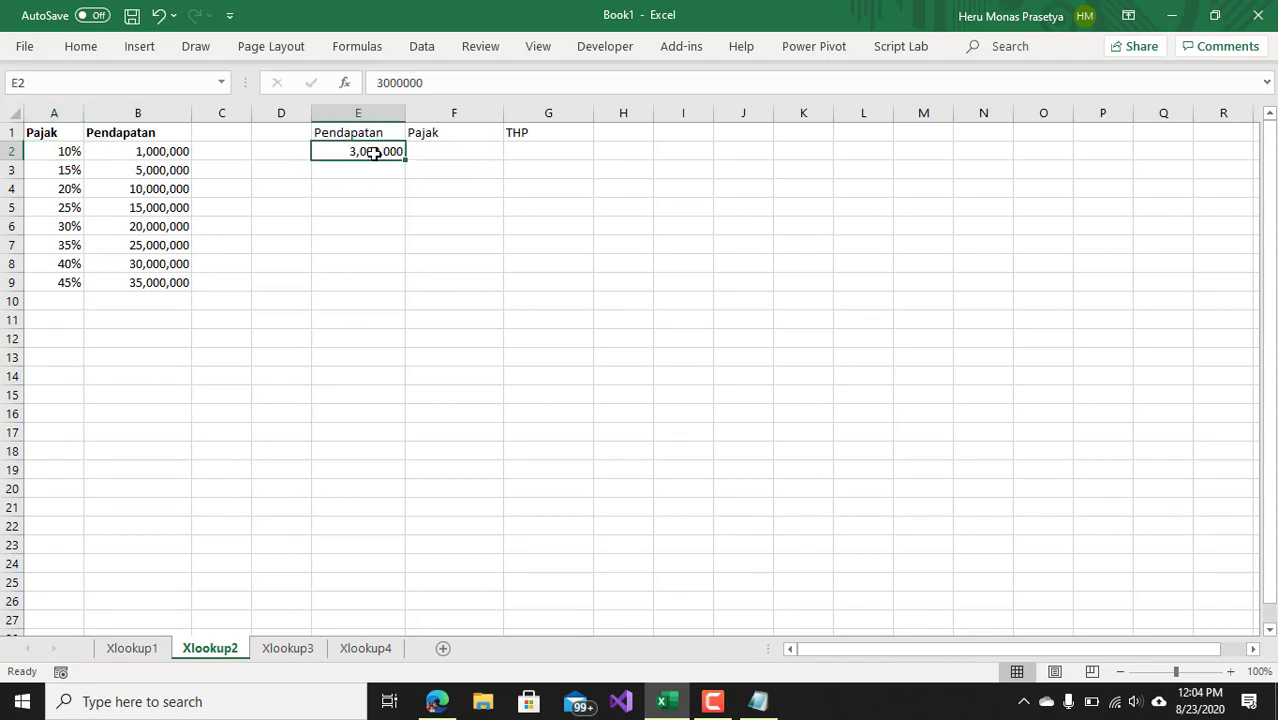
{"action": "left_click", "coordinate": [468, 149]}
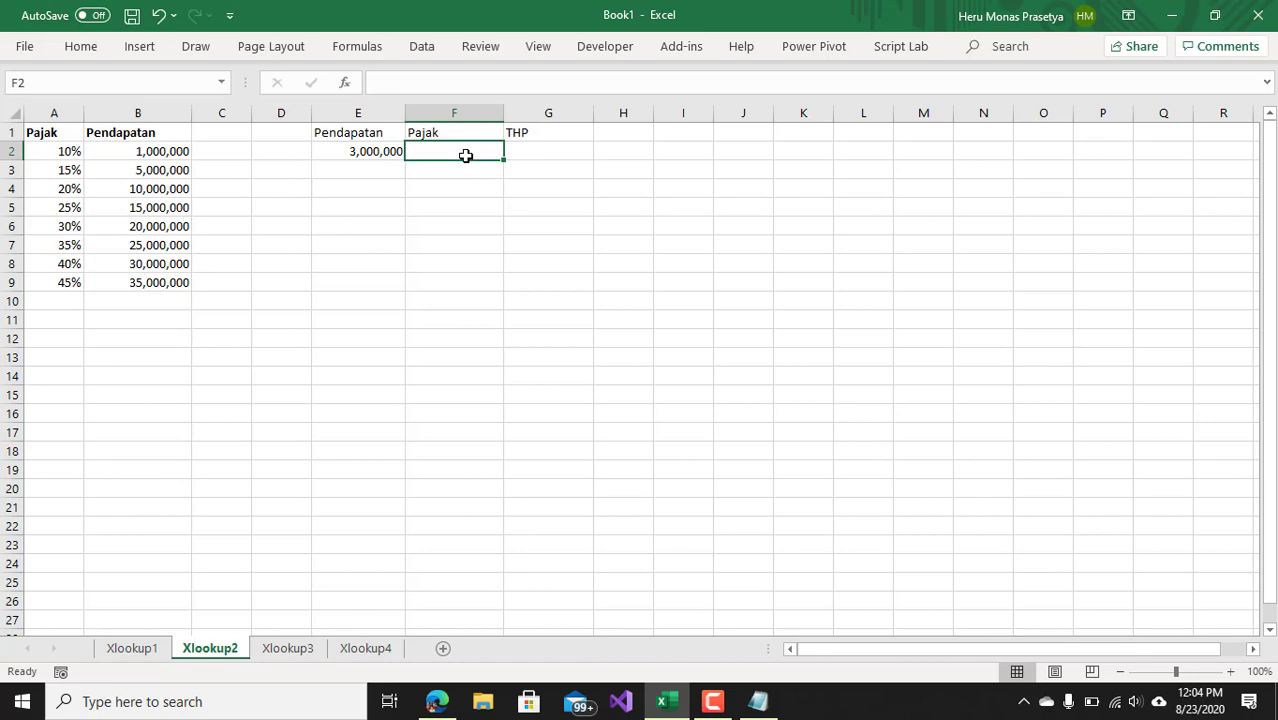
In F2, begin =XLOOKUP(E2,B1:B9,A1:A9,0, with E2 as lookup value and 0 if not found.
{"action": "type", "text": "=xl"}
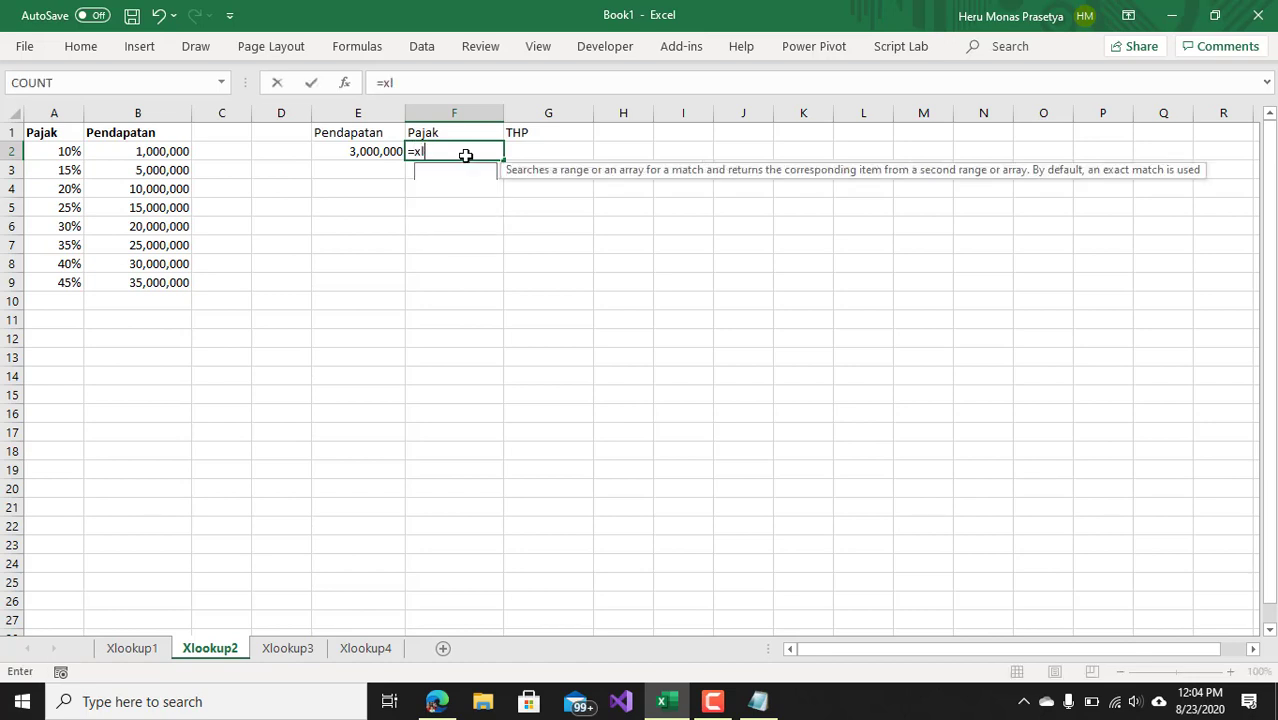
{"action": "key", "text": "Tab"}
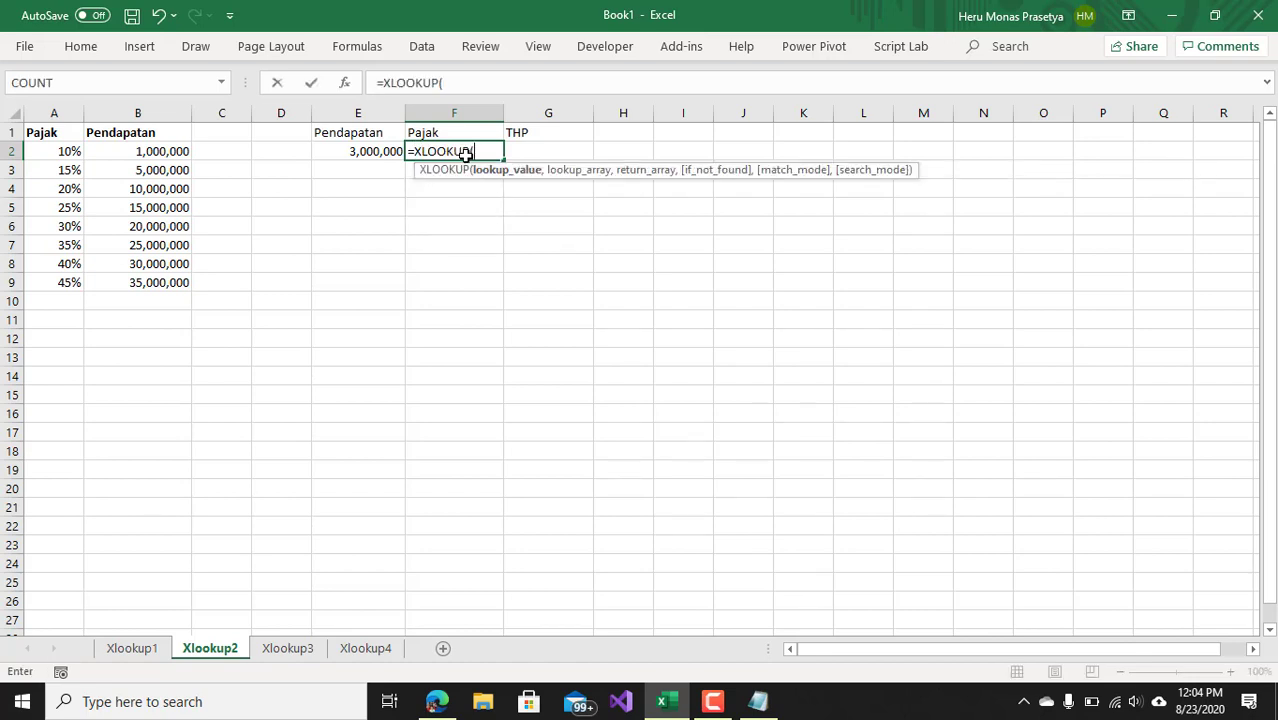
{"action": "left_click", "coordinate": [368, 151]}
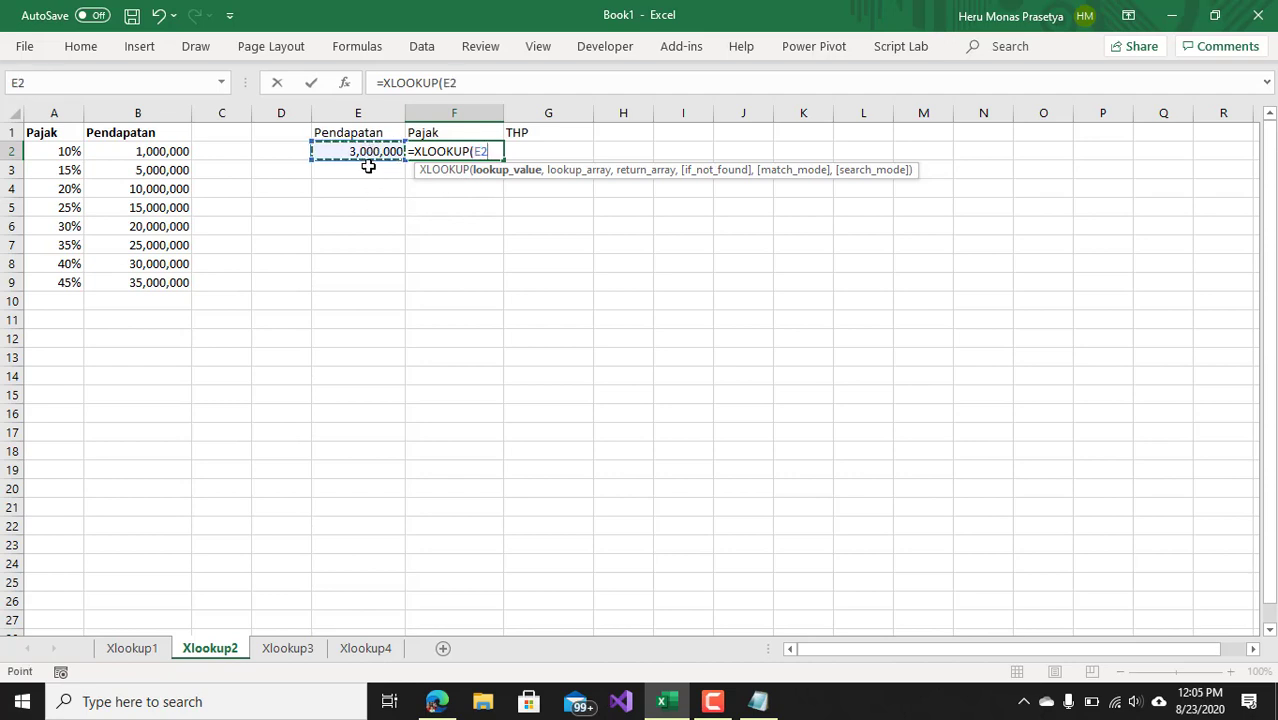
{"action": "type", "text": ","}
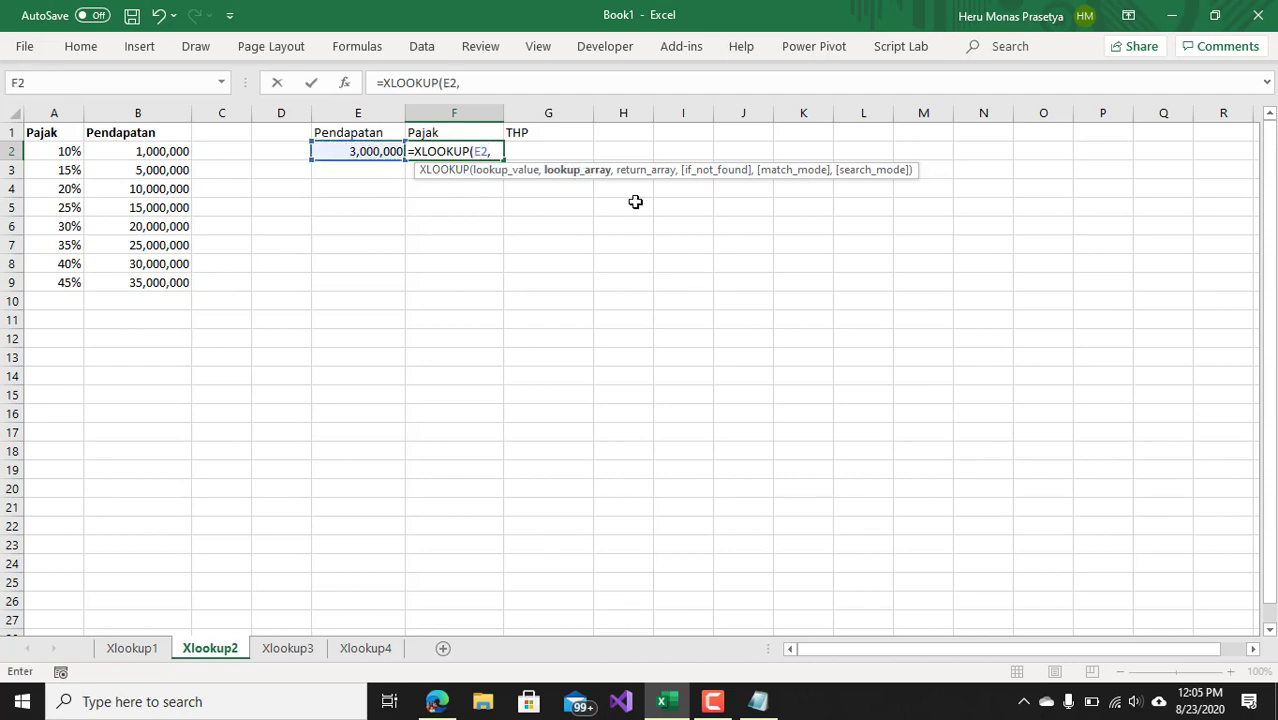
{"action": "left_click_drag", "start_coordinate": [163, 135], "coordinate": [186, 284]}
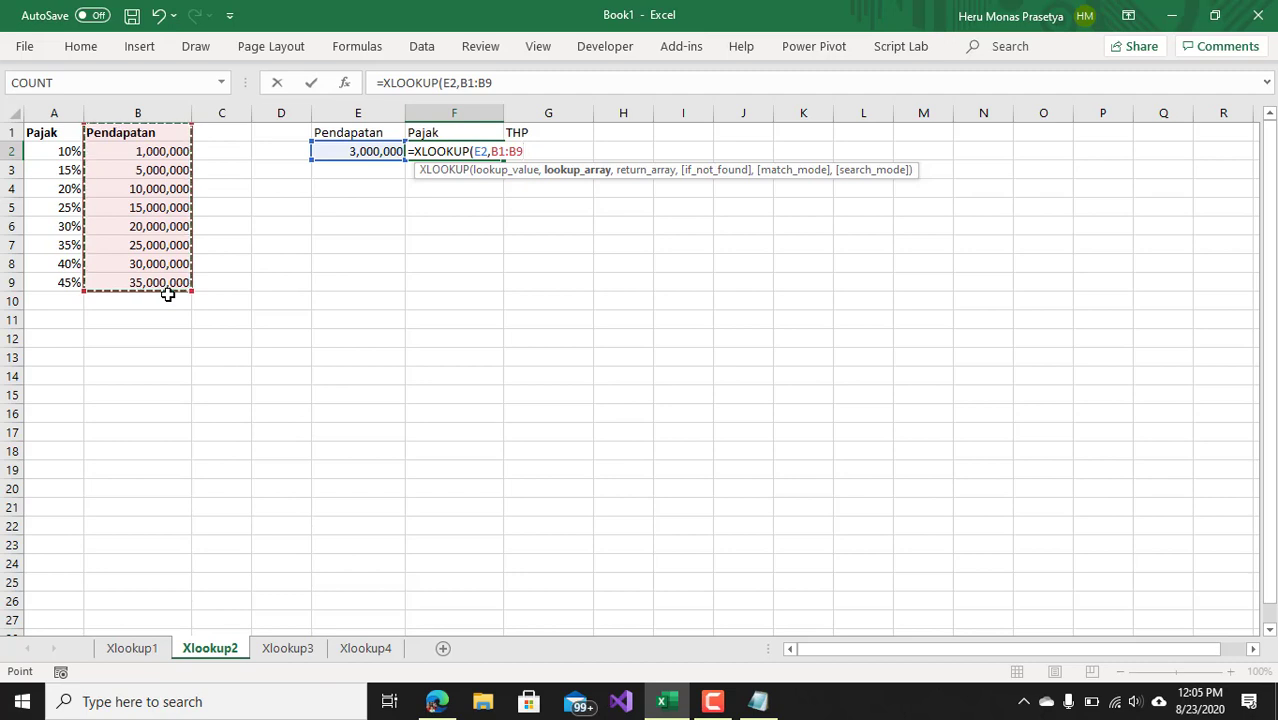
{"action": "type", "text": ","}
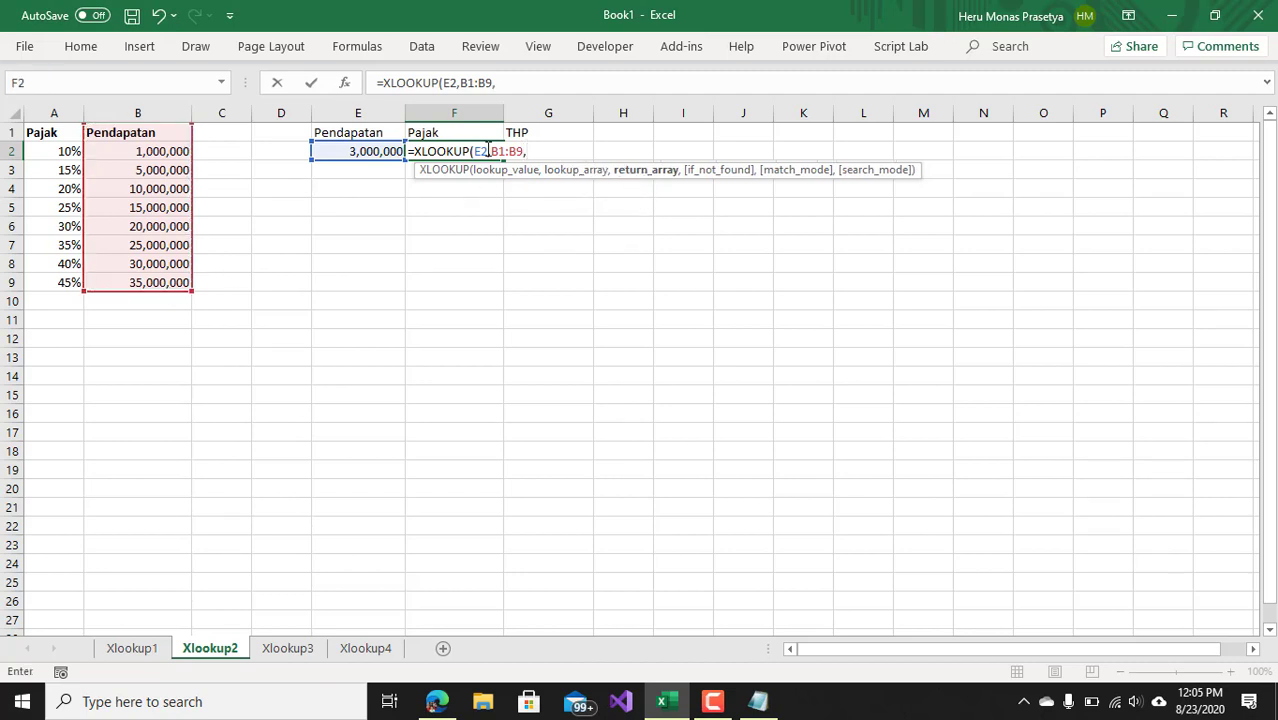
{"action": "left_click_drag", "start_coordinate": [63, 132], "coordinate": [70, 275]}
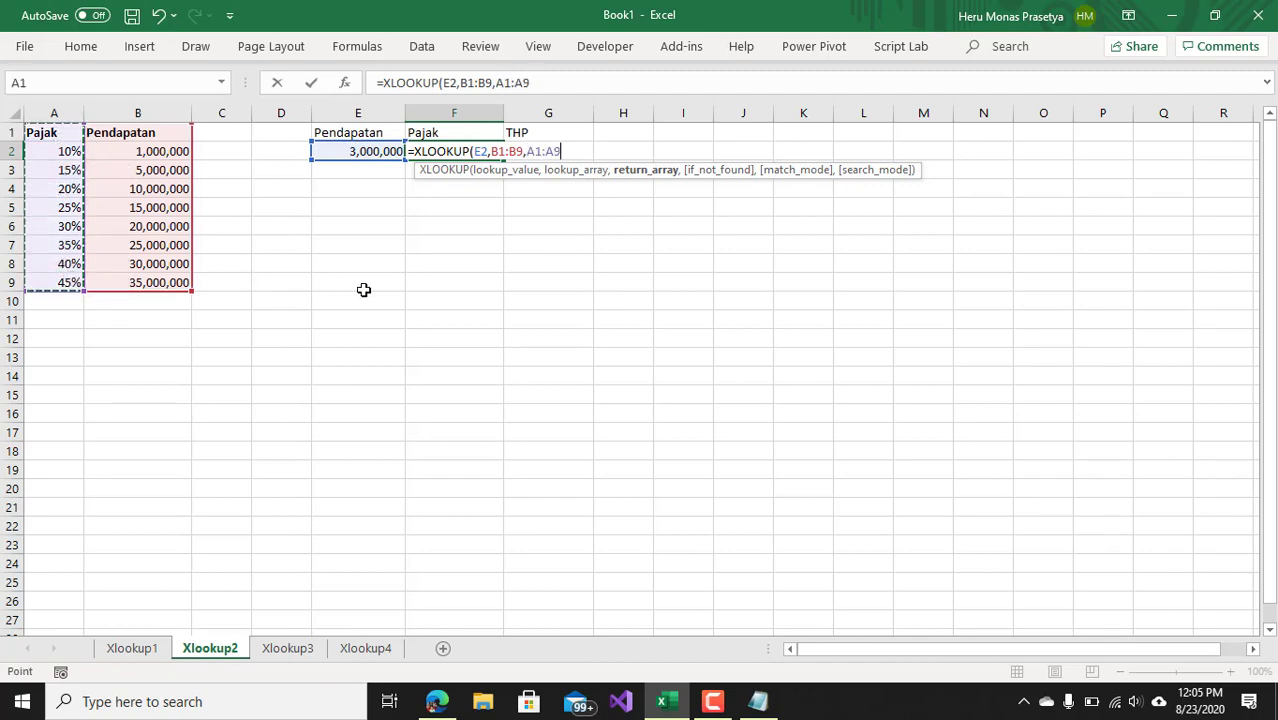
{"action": "type", "text": ",0"}
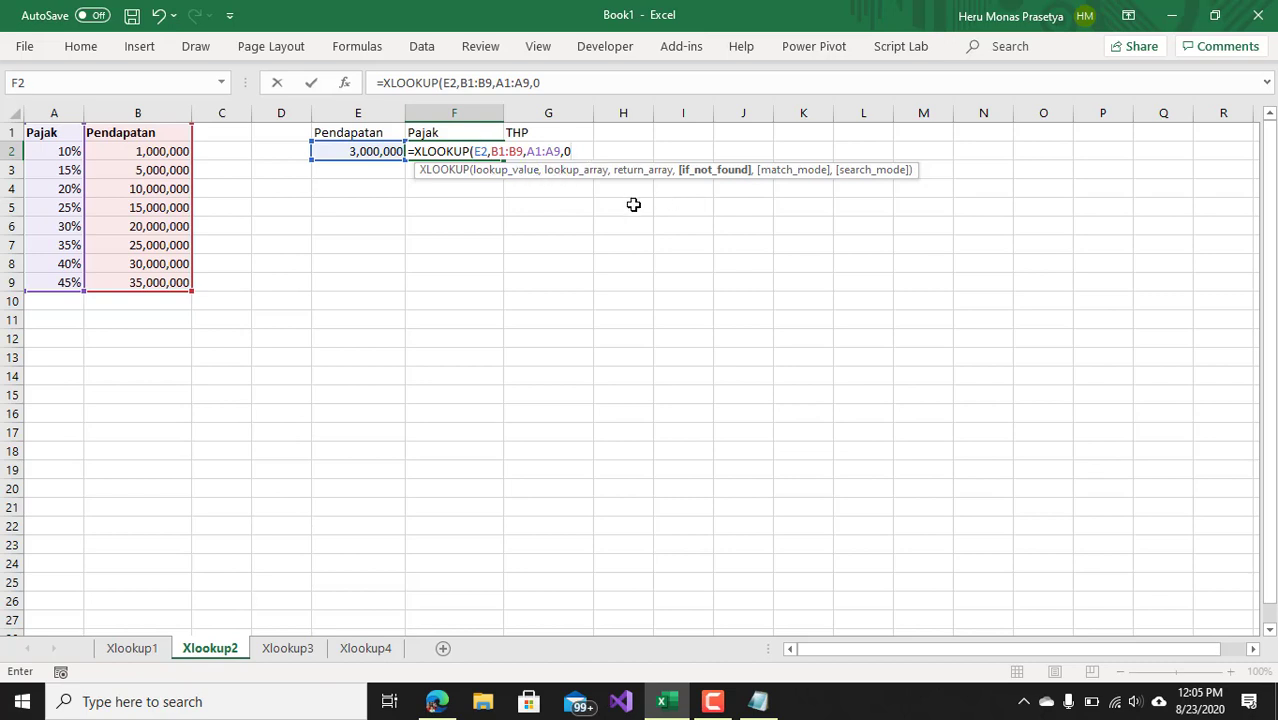
{"action": "type", "text": ","}
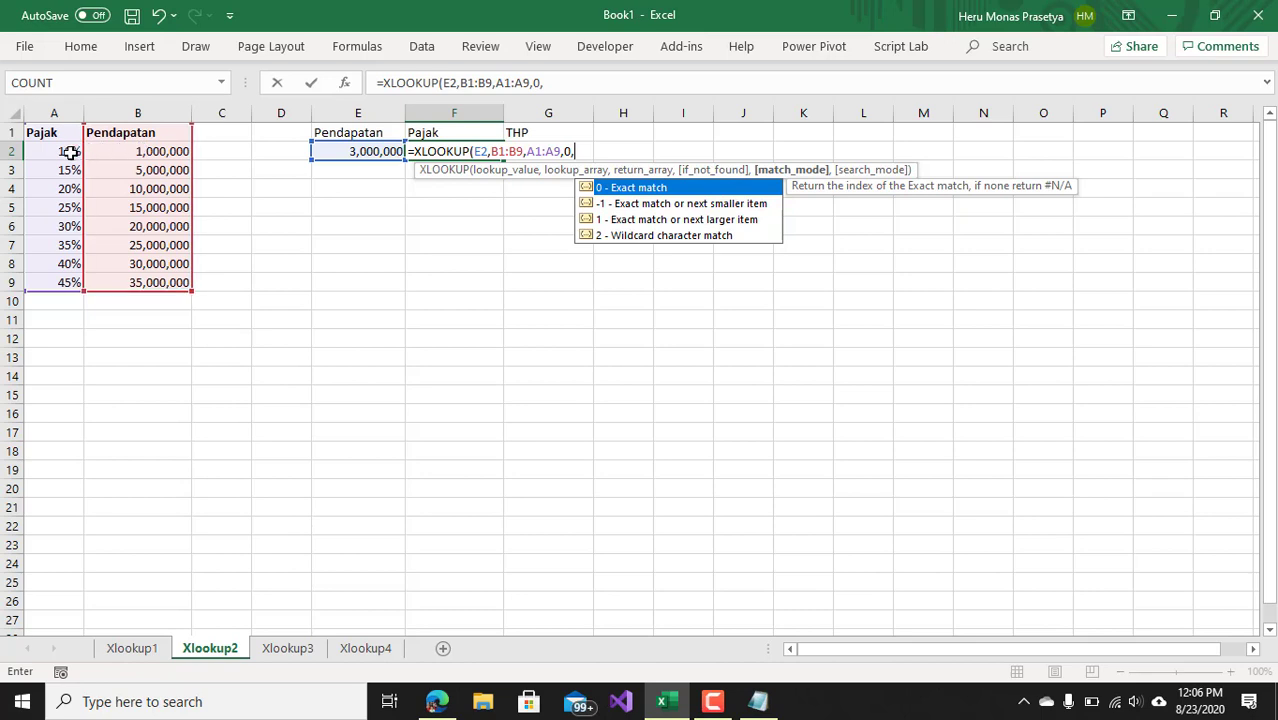
Complete F2's XLOOKUP with match mode -1 (next smaller) and search mode 1, returning 10%.
{"action": "left_click", "coordinate": [750, 204]}
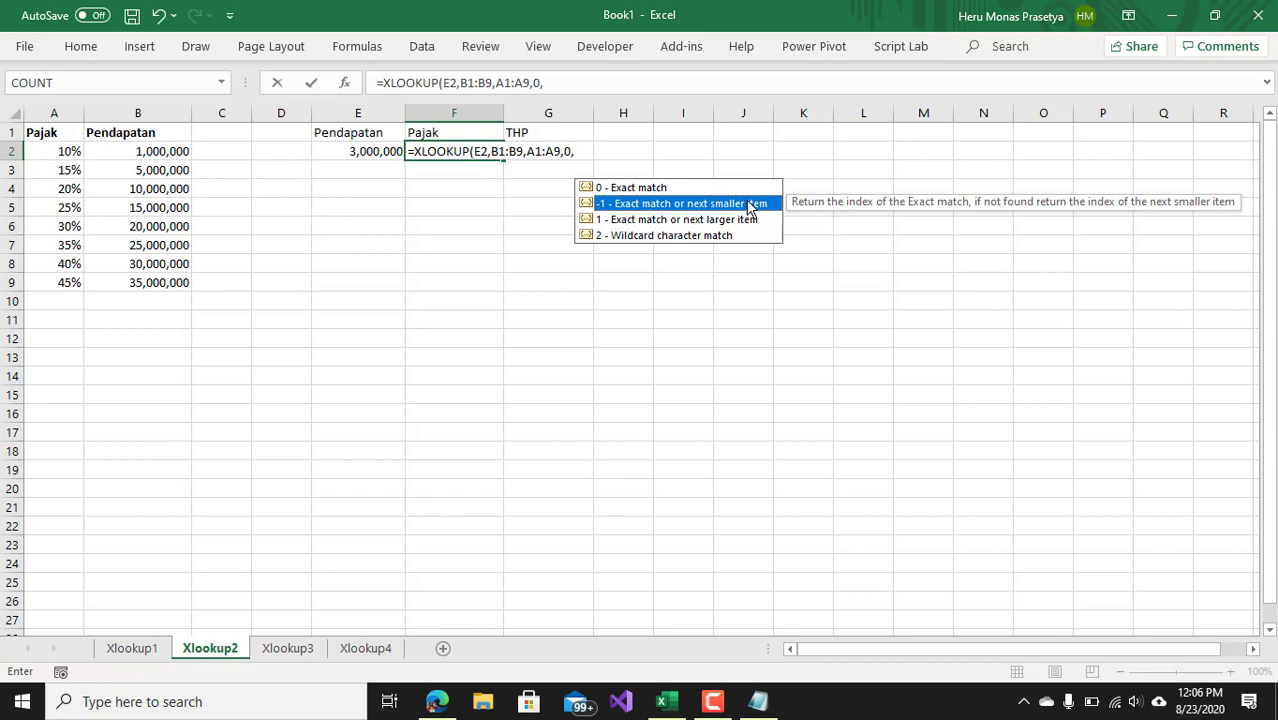
{"action": "double_click", "coordinate": [750, 204]}
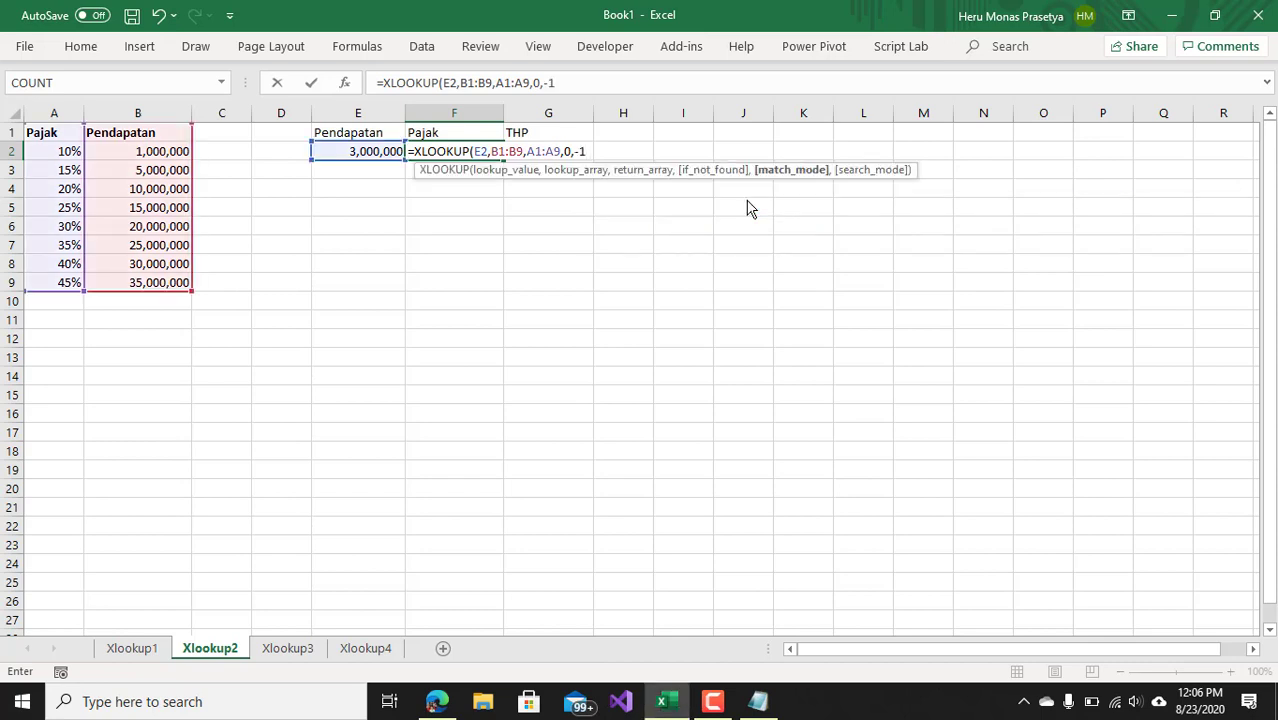
{"action": "type", "text": ","}
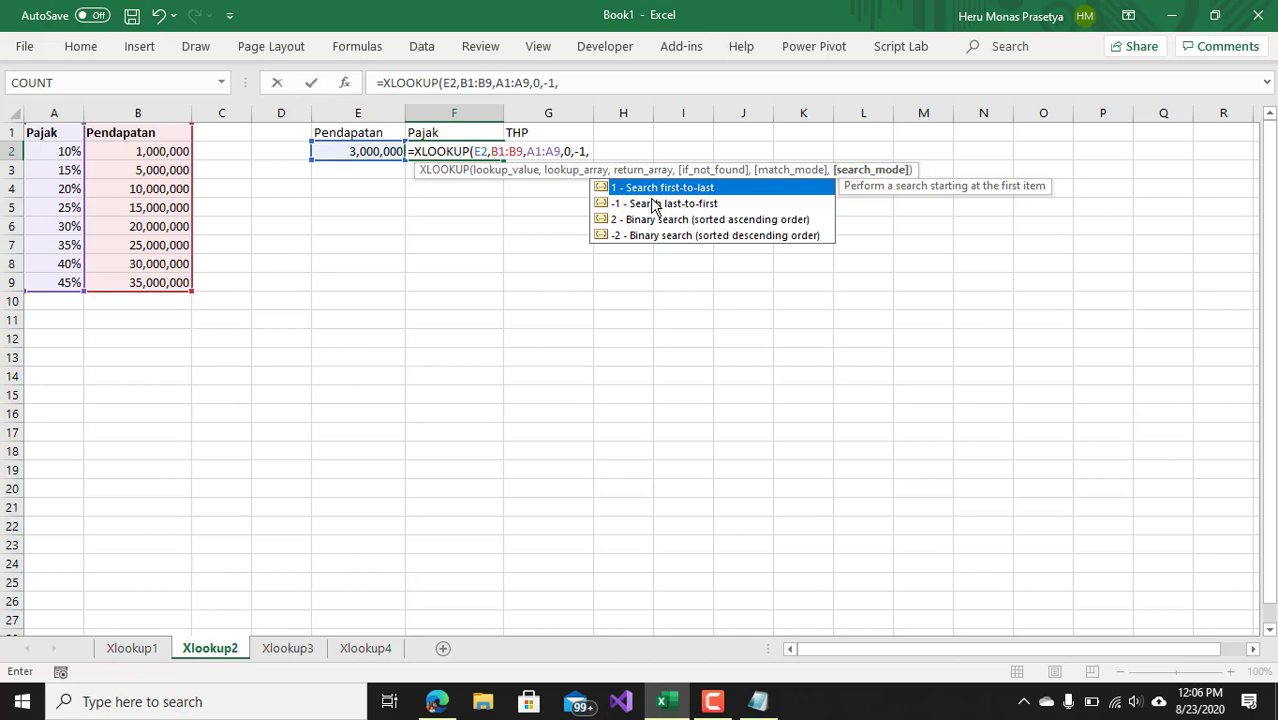
{"action": "double_click", "coordinate": [658, 188]}
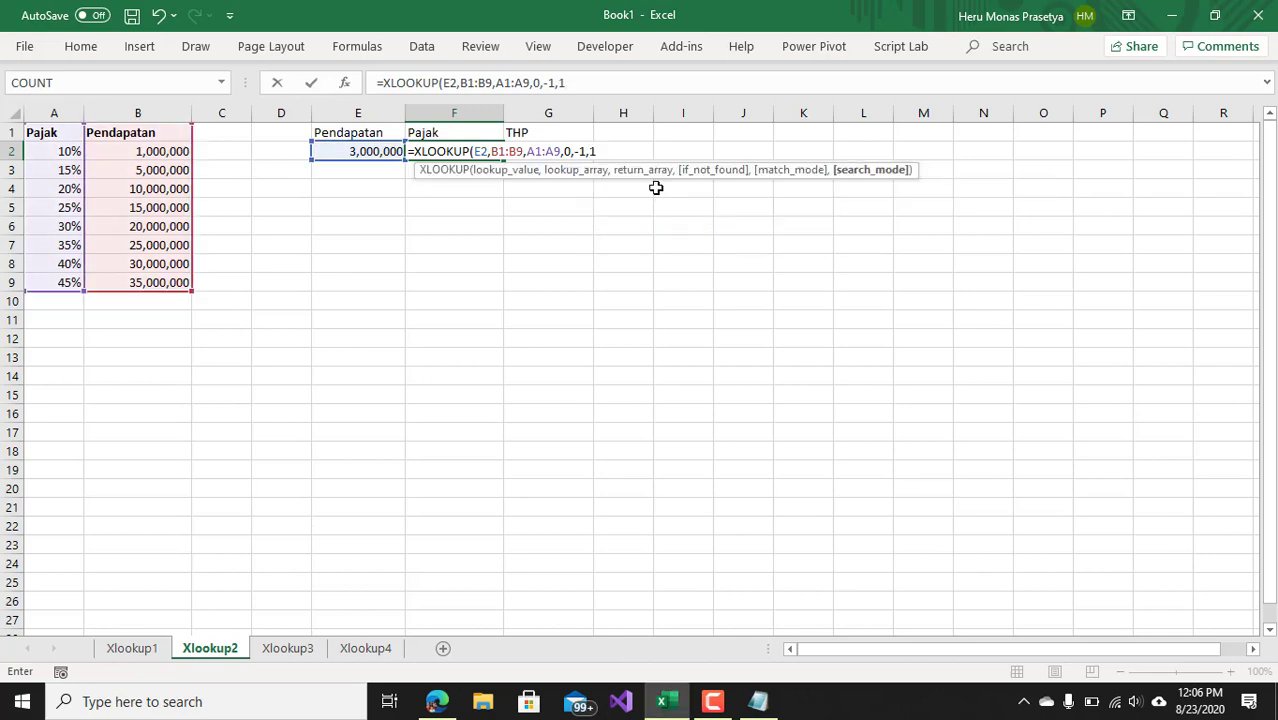
{"action": "type", "text": ")"}
{"action": "key", "text": "Return"}
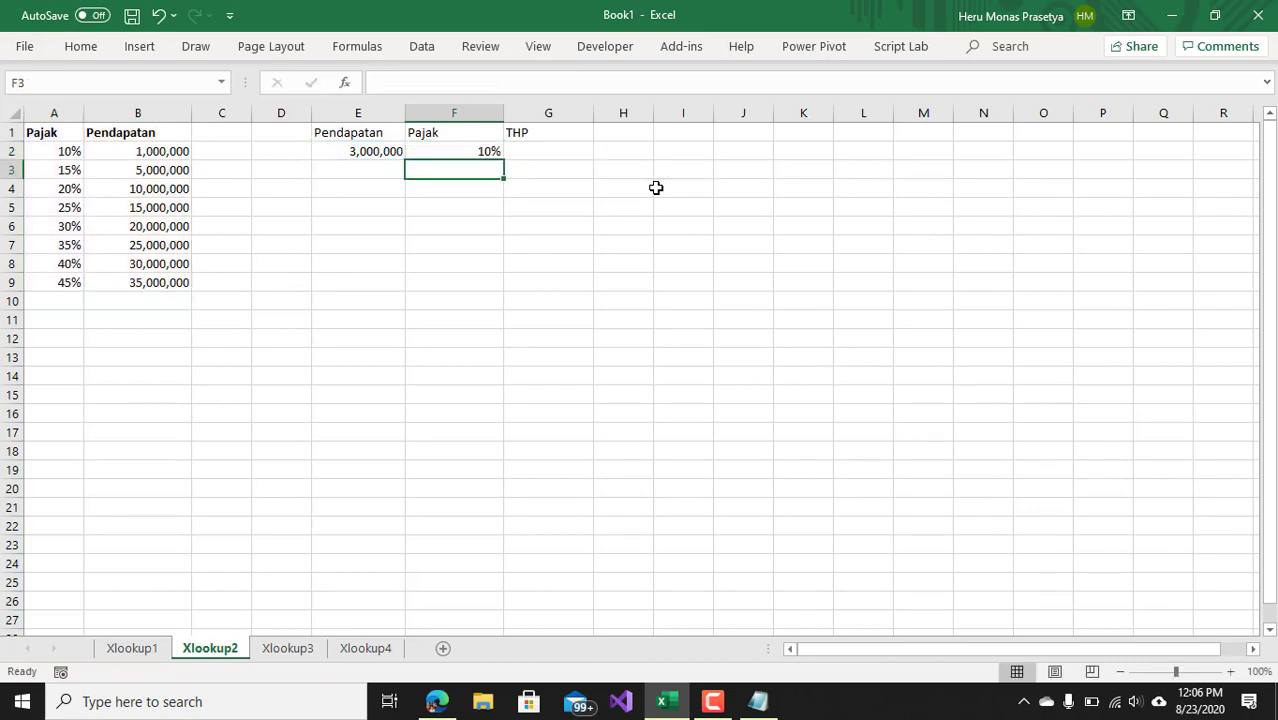
Check the 1,000,000 bracket and 10% rate, then enter 5,500,000 as the income in E2.
{"action": "left_click", "coordinate": [466, 155]}
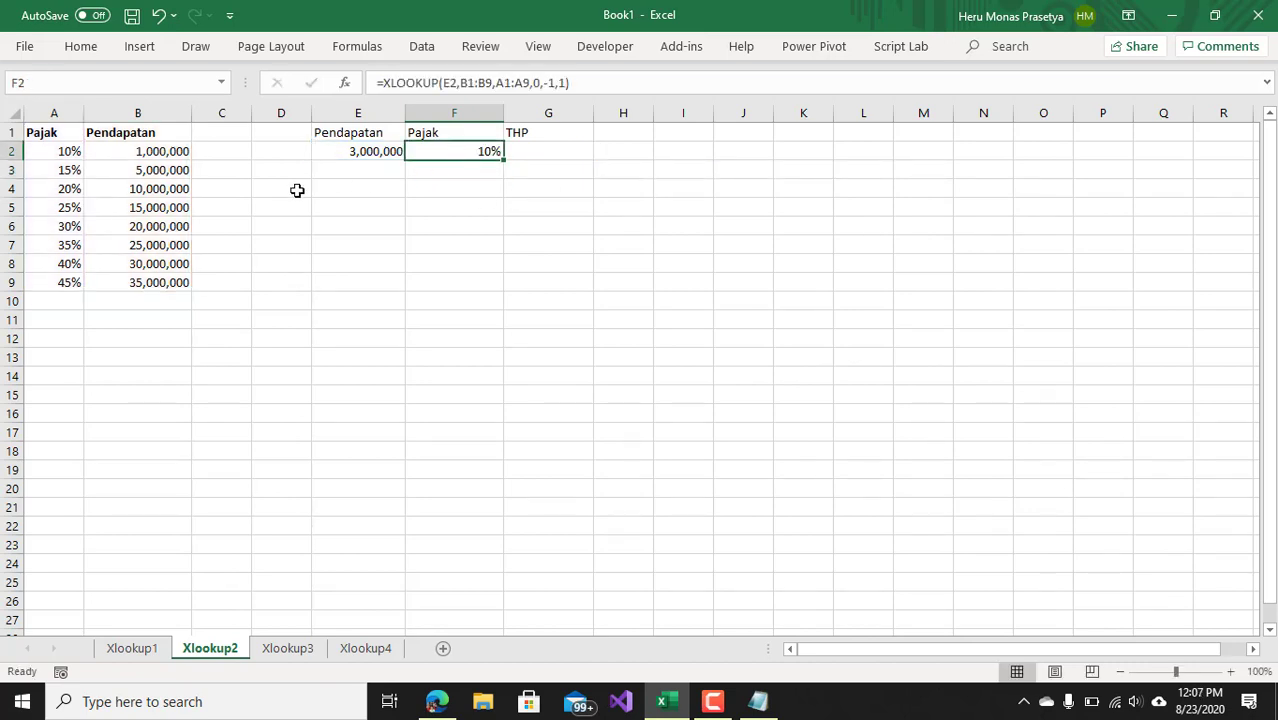
{"action": "left_click", "coordinate": [153, 153]}
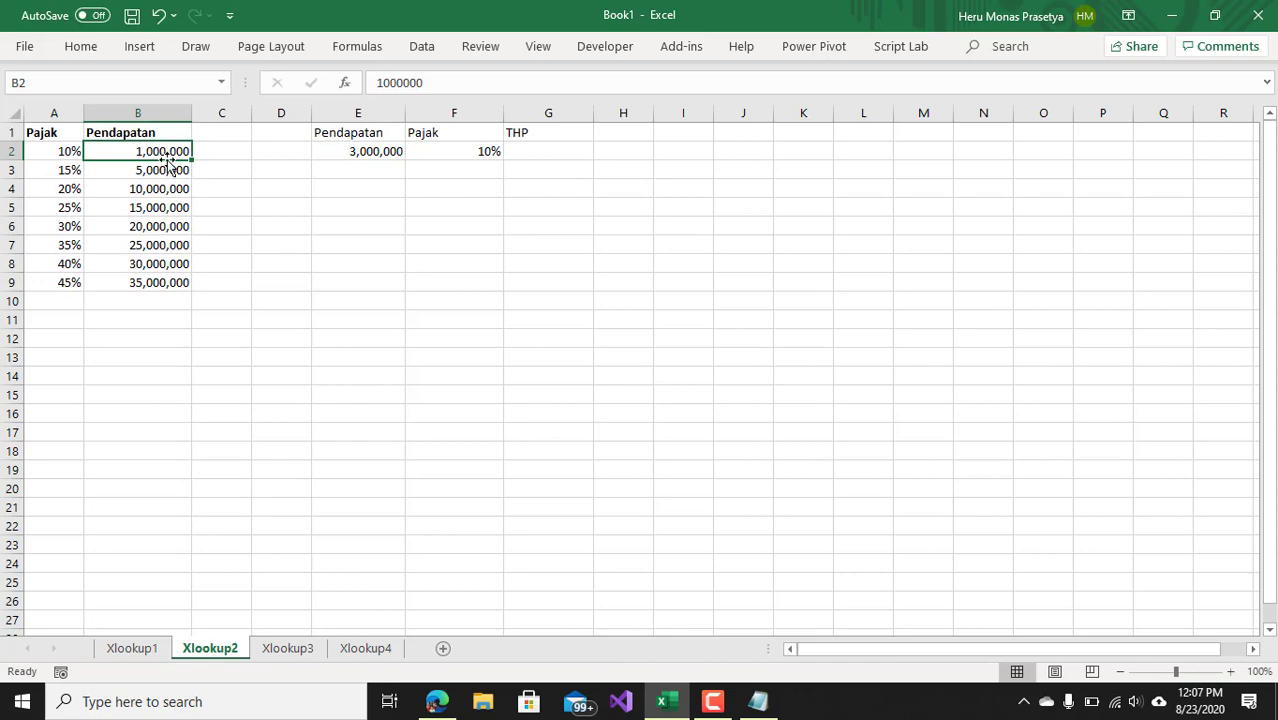
{"action": "left_click", "coordinate": [68, 152]}
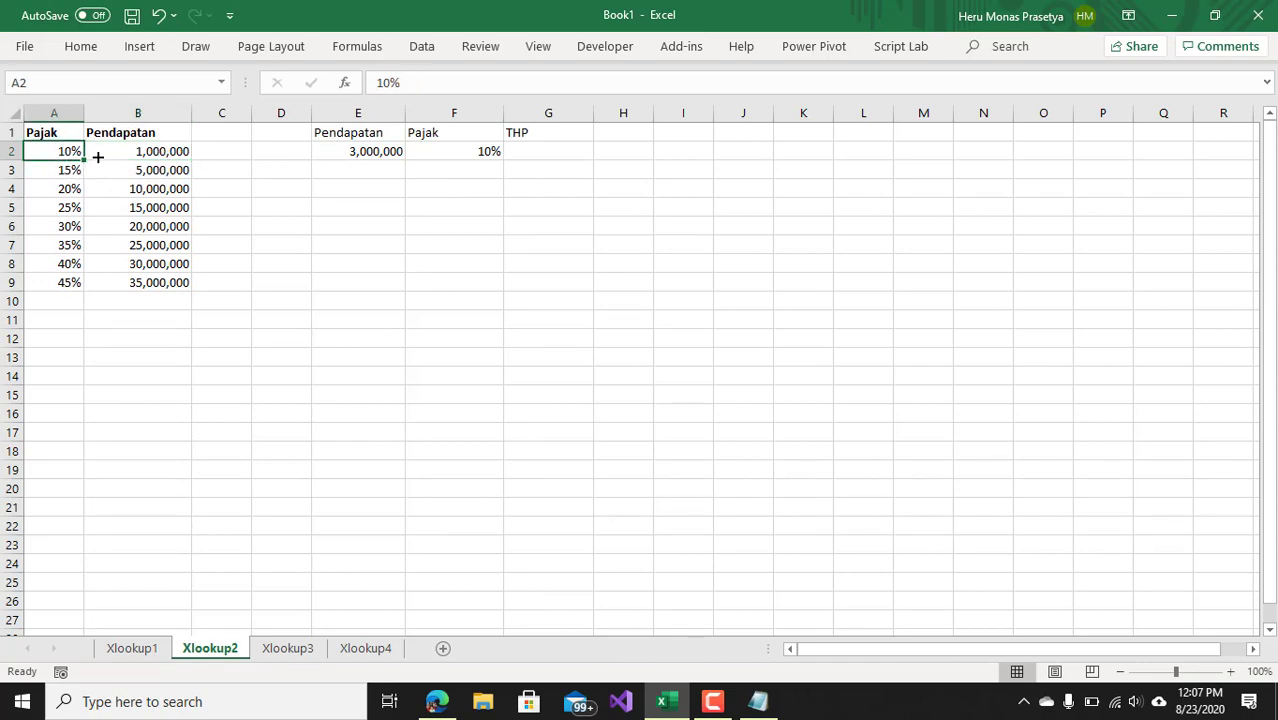
{"action": "left_click", "coordinate": [478, 155]}
{"action": "left_click", "coordinate": [386, 153]}
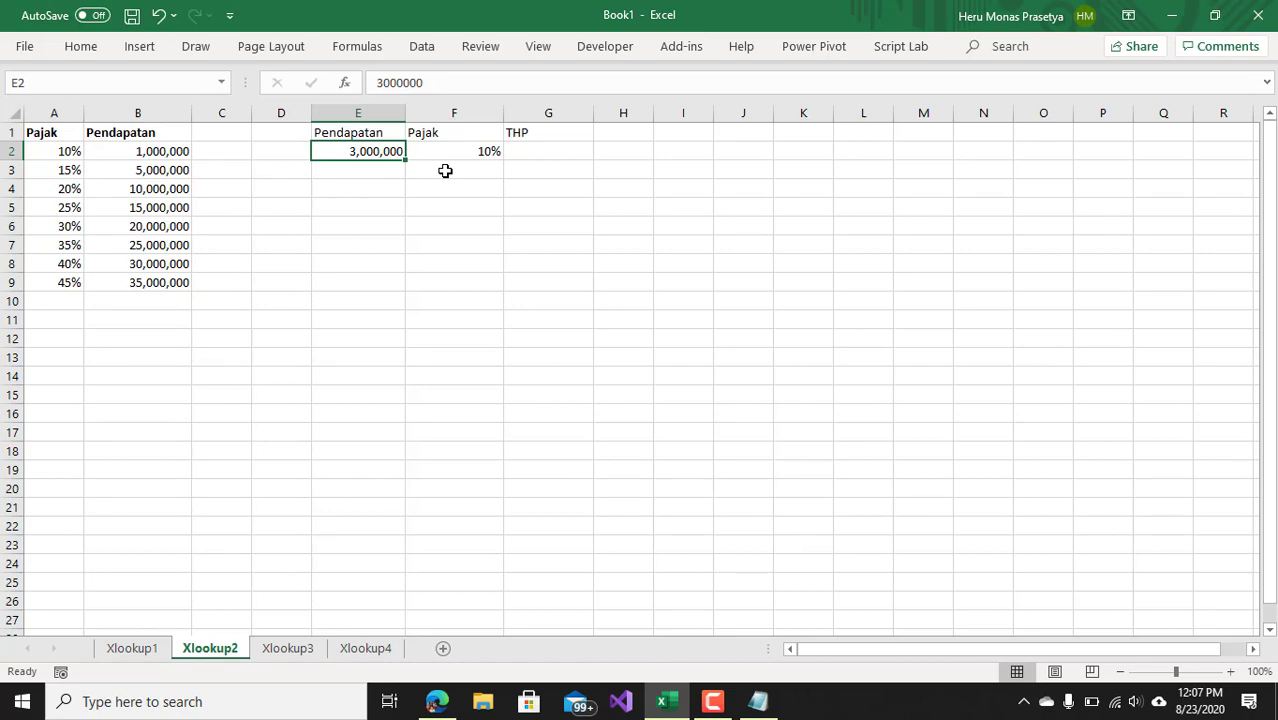
{"action": "type", "text": "55"}
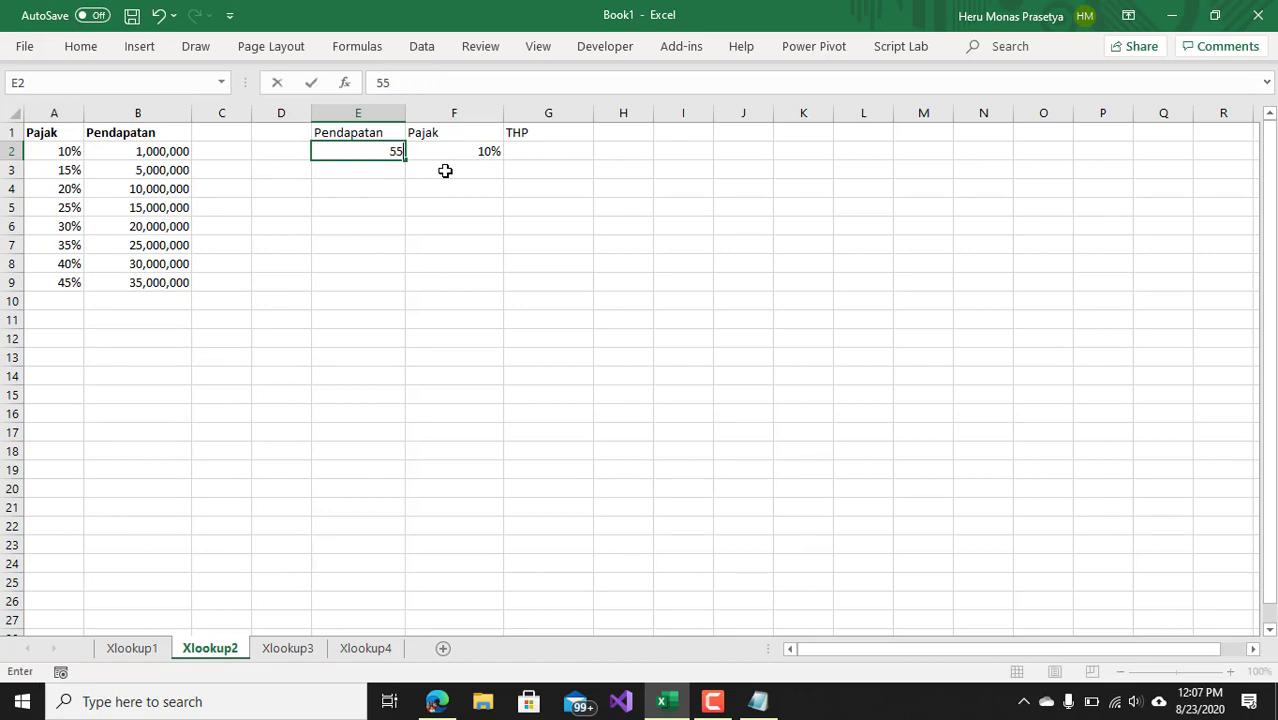
{"action": "type", "text": "00,0"}
{"action": "key", "text": "Return"}
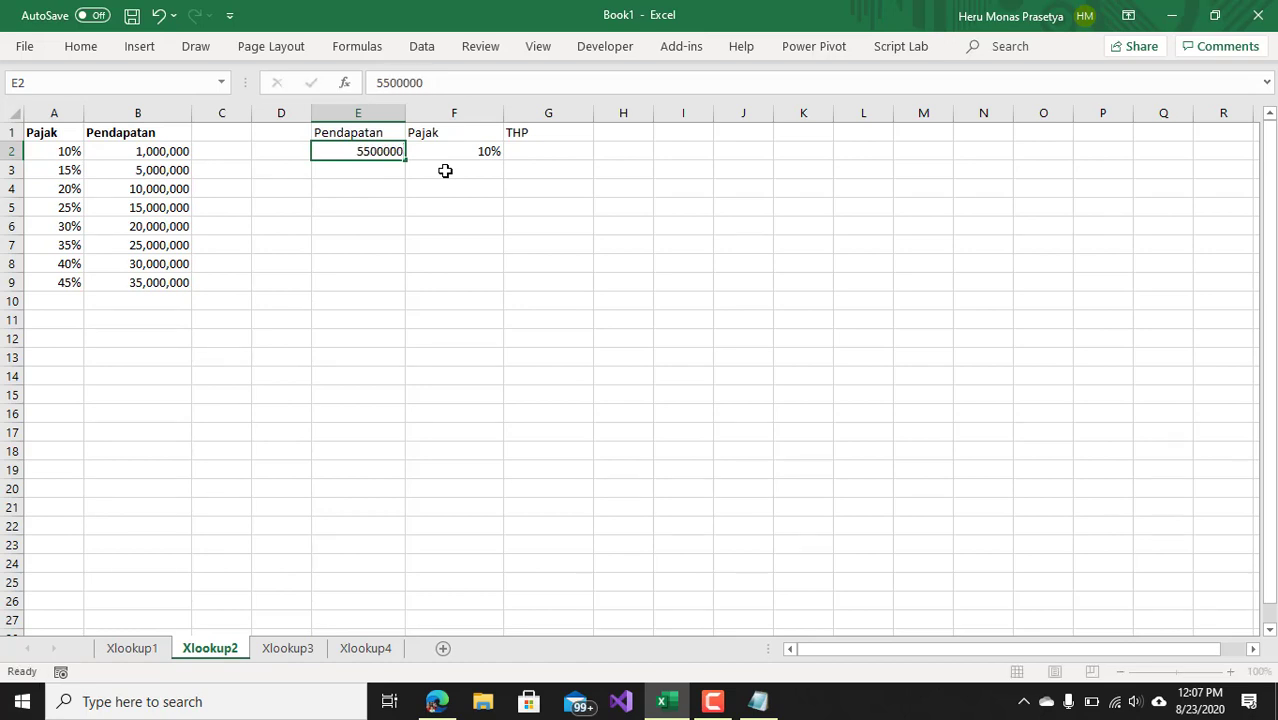
Verify the 5,000,000 bracket's 15% rate and re-confirm F2's unchanged lookup formula.
{"action": "left_click", "coordinate": [451, 150]}
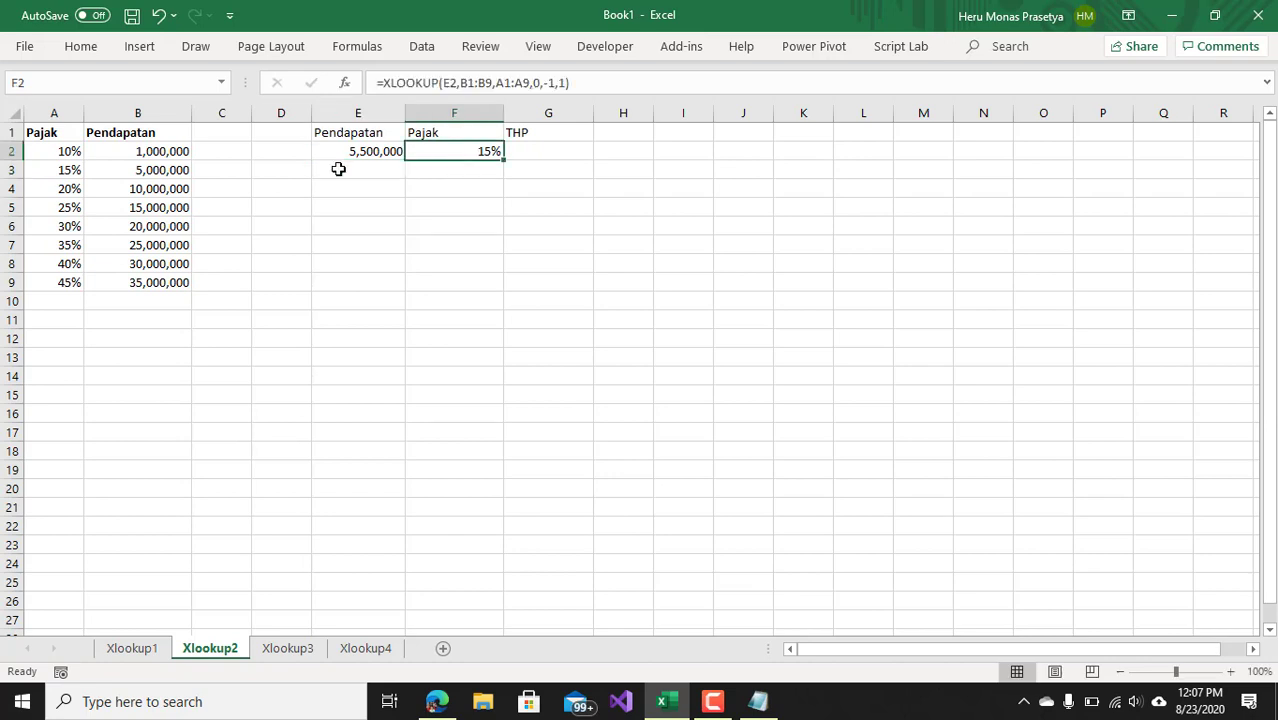
{"action": "left_click", "coordinate": [148, 172]}
{"action": "left_click", "coordinate": [57, 174]}
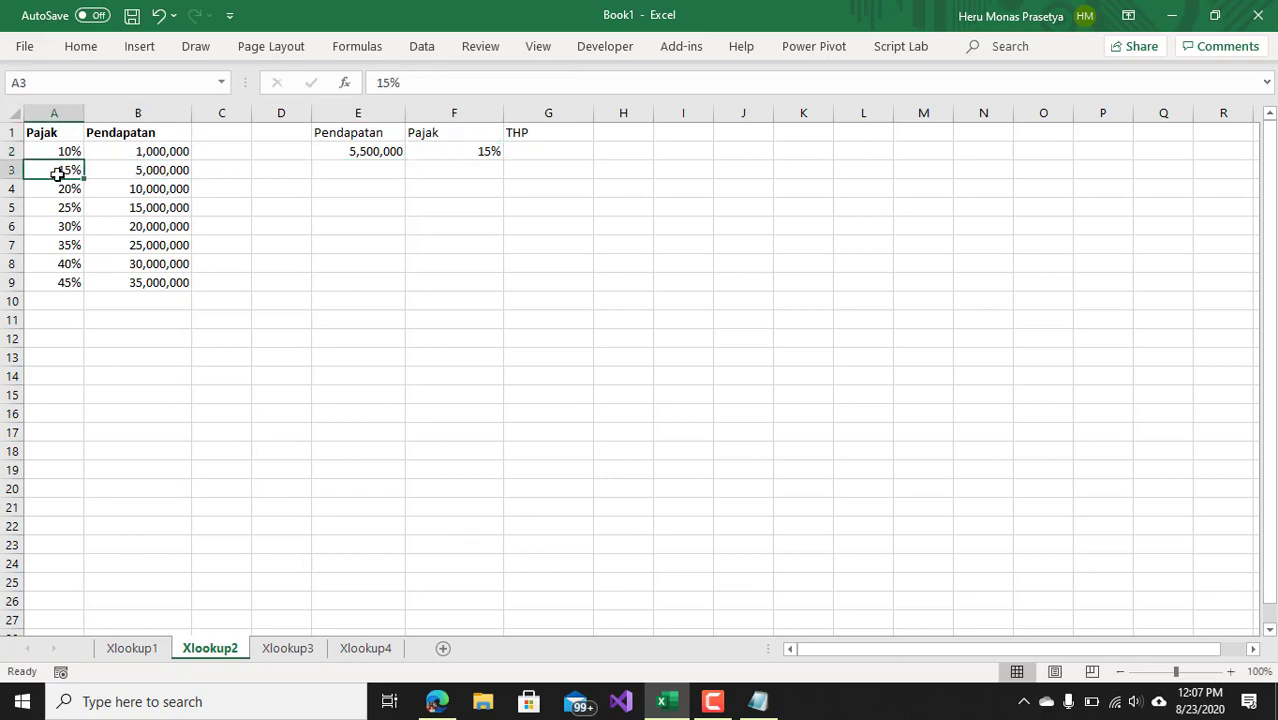
{"action": "left_click", "coordinate": [148, 172]}
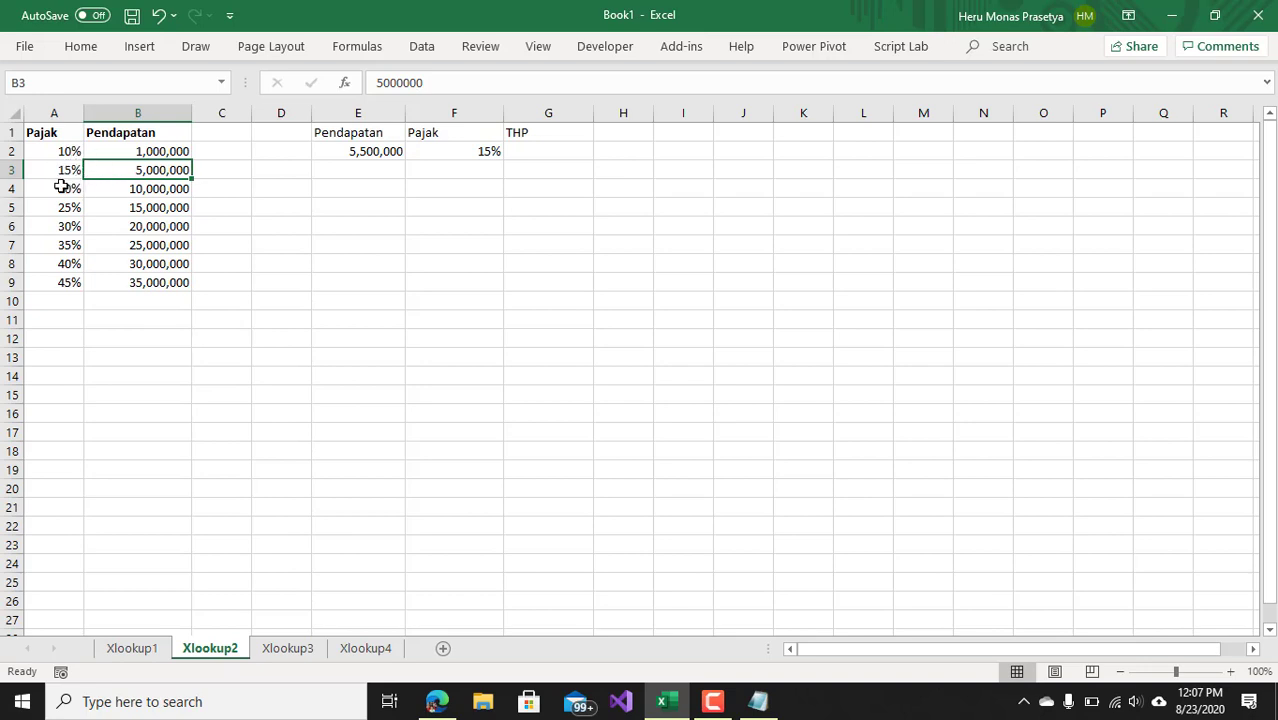
{"action": "left_click", "coordinate": [470, 147]}
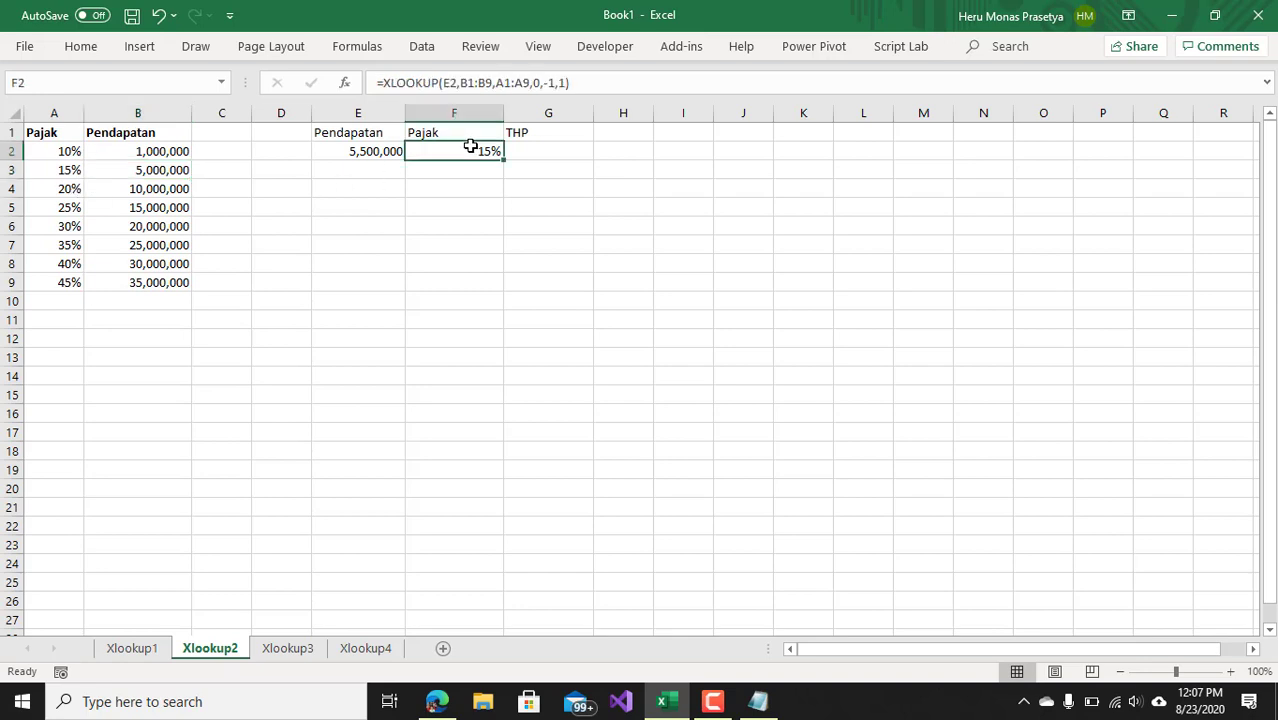
{"action": "left_click", "coordinate": [553, 88]}
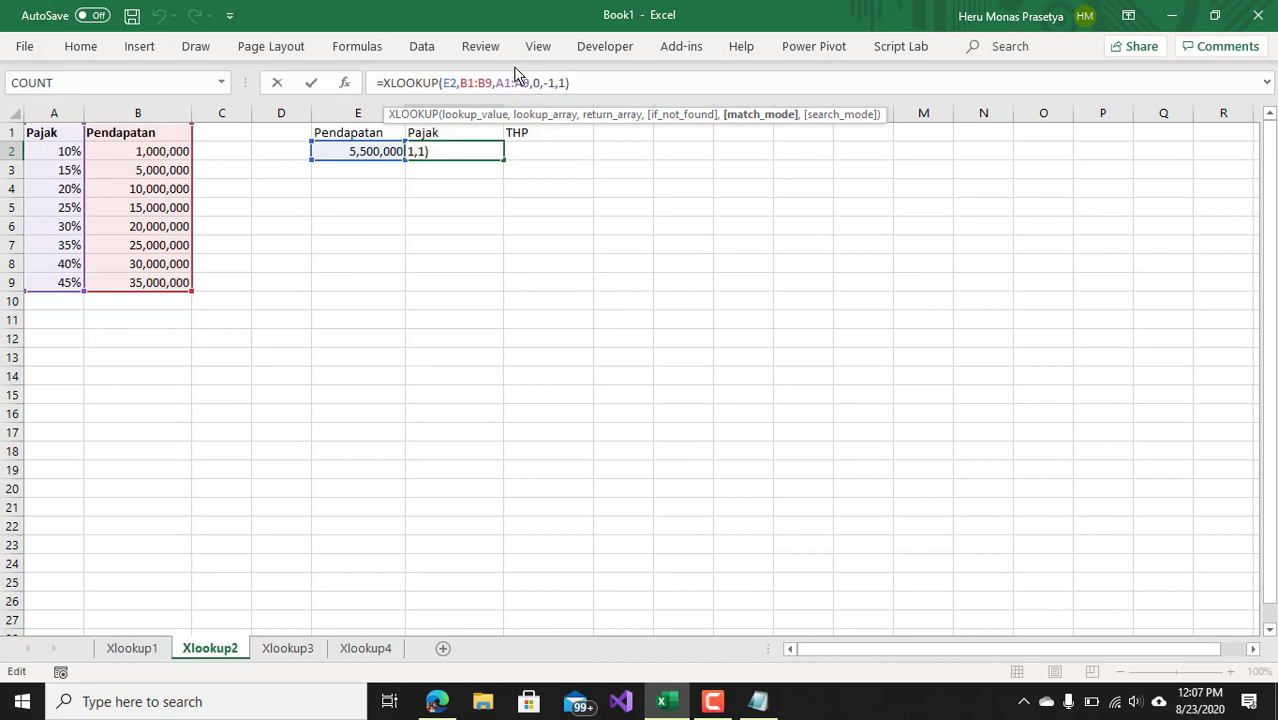
{"action": "key", "text": "Return"}
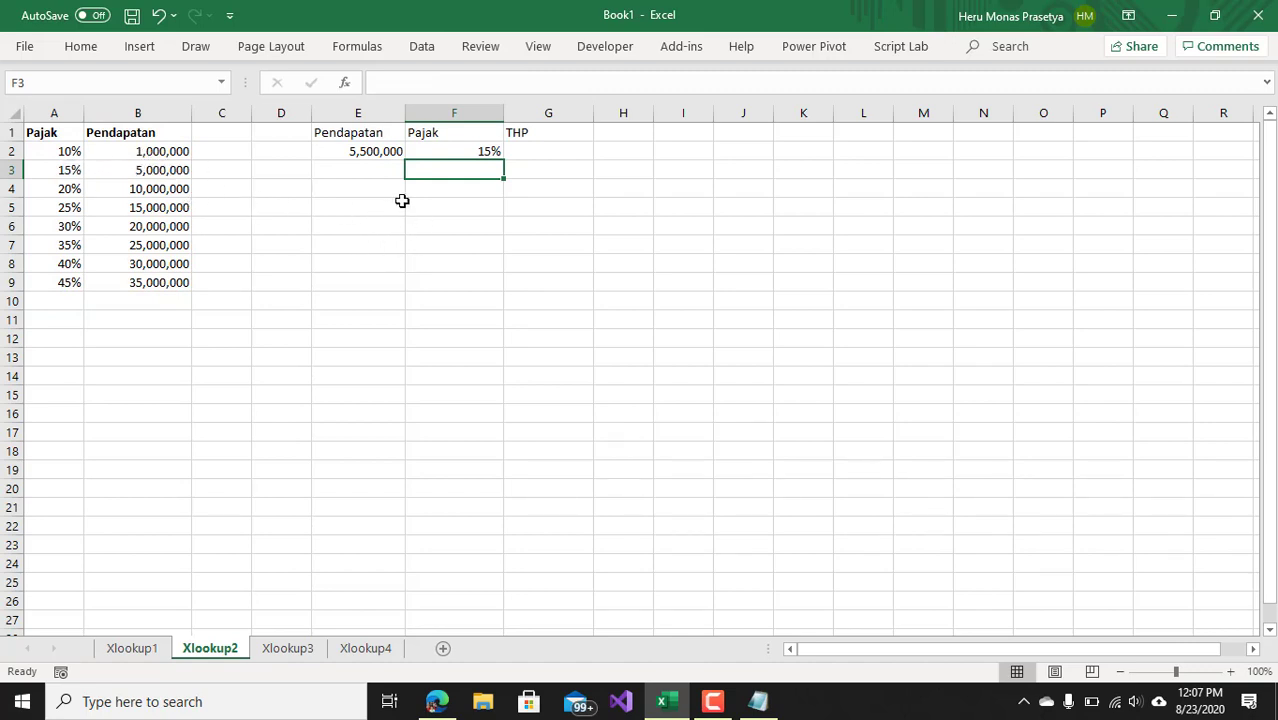
Enter =(1-F2)*E2 in G2, giving a take-home pay of 4,675,000.
{"action": "left_click", "coordinate": [372, 134]}
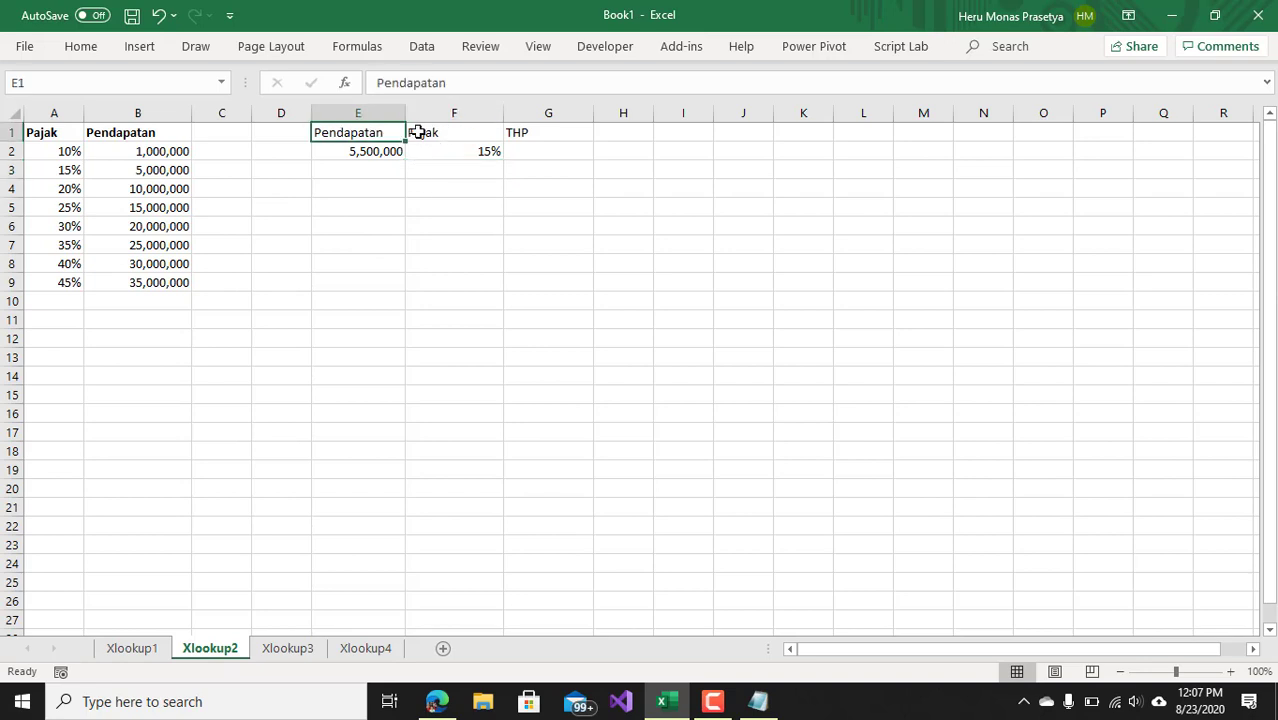
{"action": "left_click", "coordinate": [443, 131]}
{"action": "left_click", "coordinate": [482, 150]}
{"action": "left_click", "coordinate": [539, 150]}
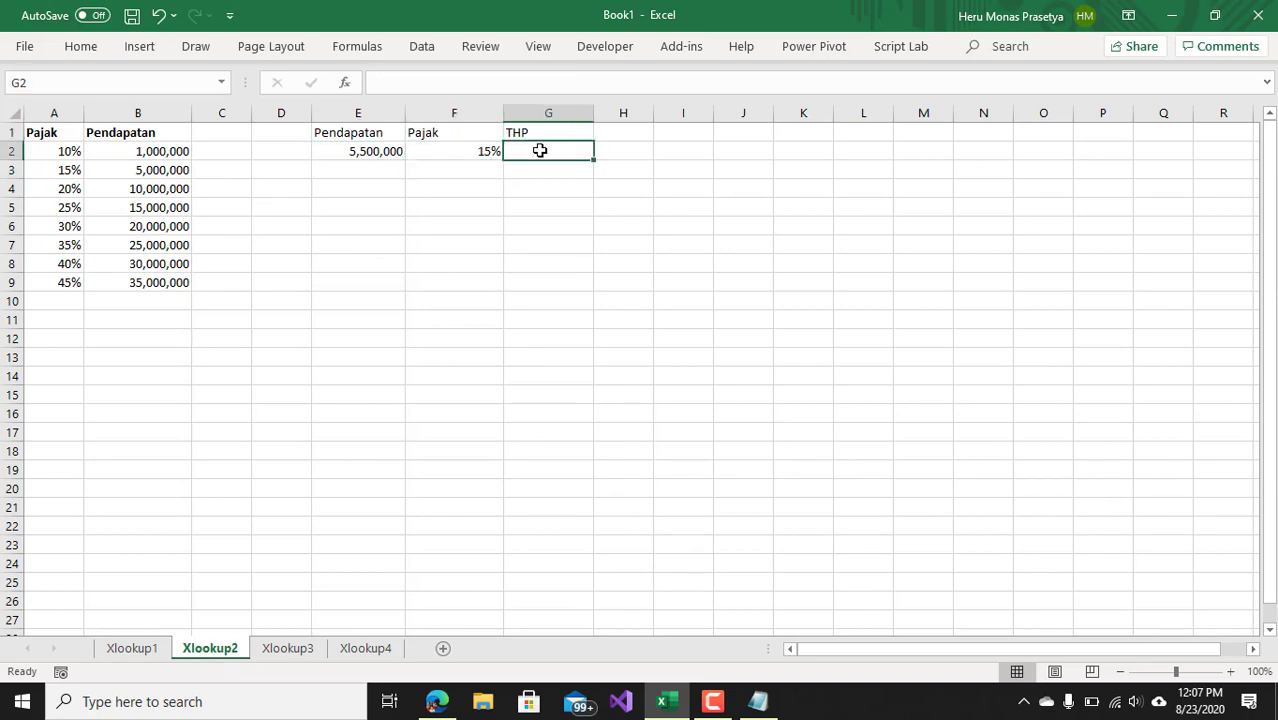
{"action": "type", "text": "=(1-"}
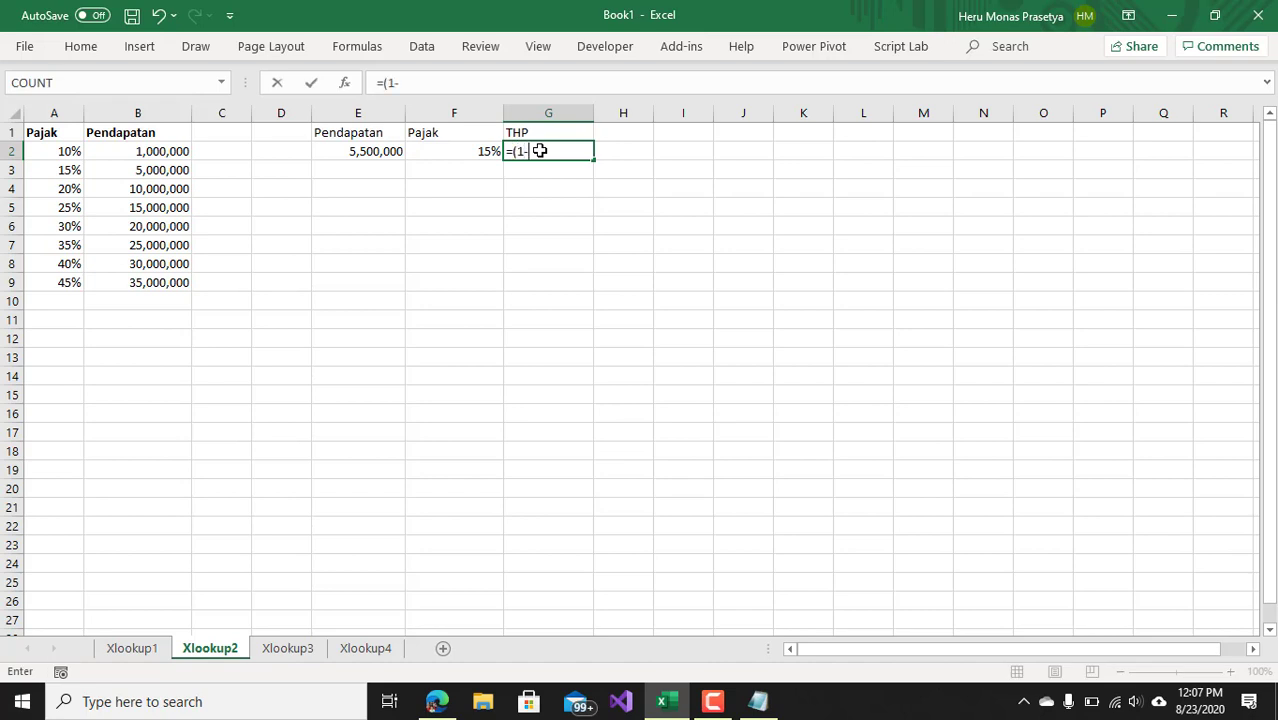
{"action": "left_click", "coordinate": [464, 153]}
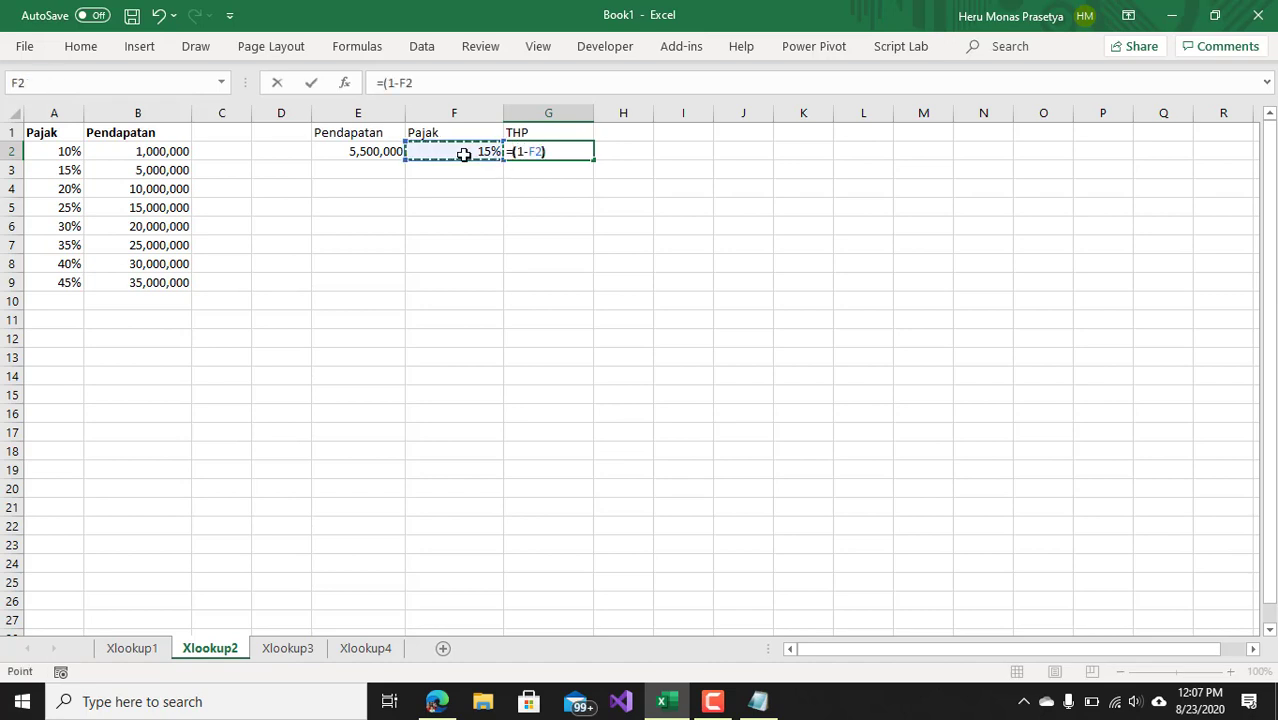
{"action": "type", "text": ")*"}
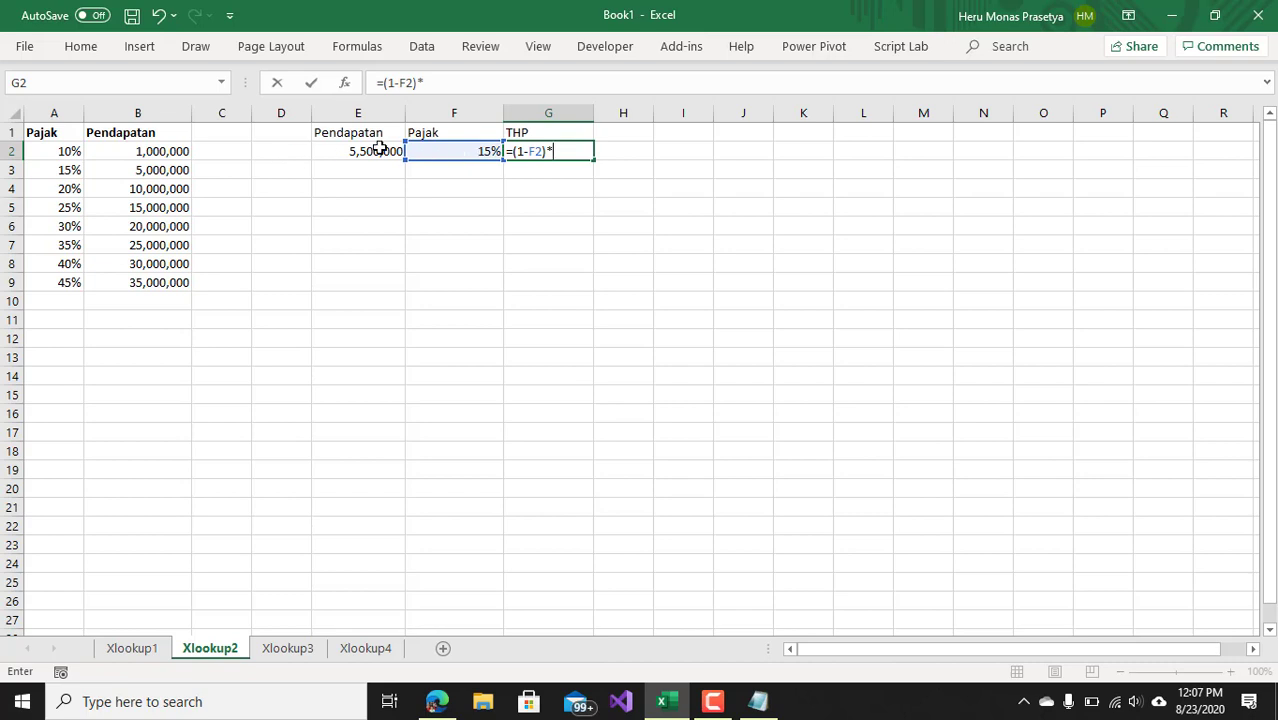
{"action": "left_click", "coordinate": [380, 149]}
{"action": "key", "text": "Return"}
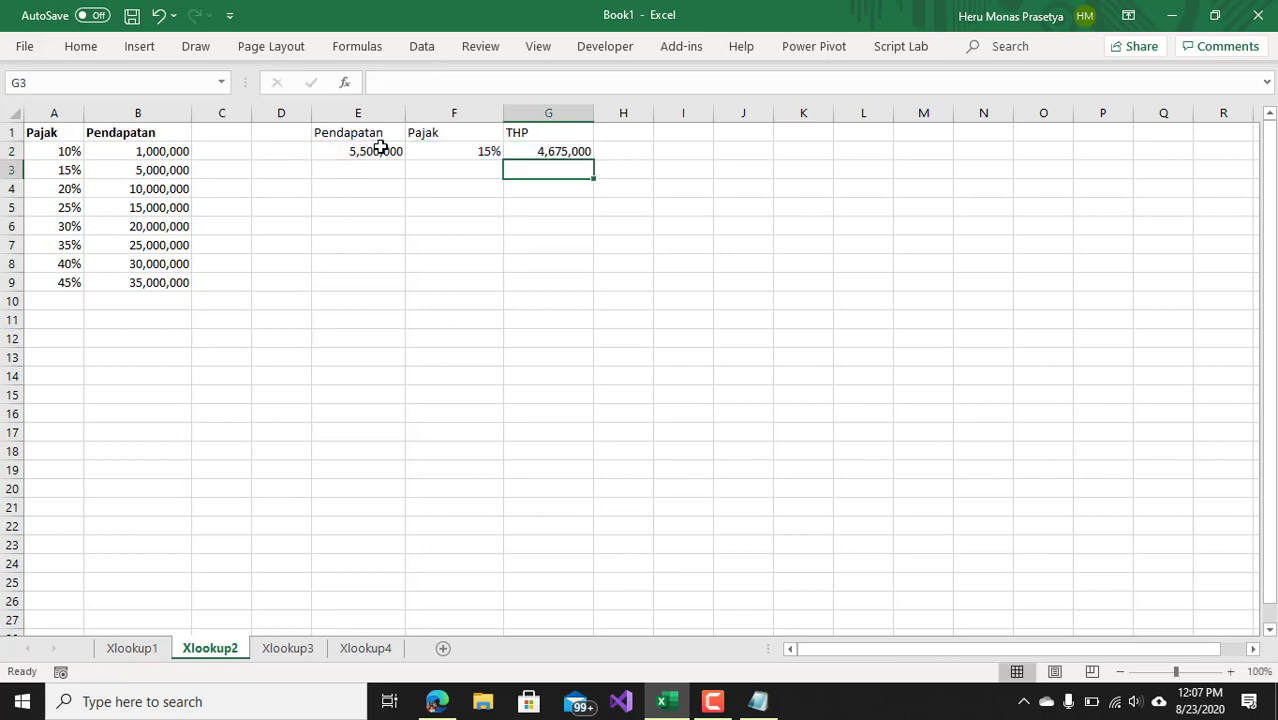
{"action": "left_click", "coordinate": [540, 152]}
{"action": "left_click", "coordinate": [542, 186]}
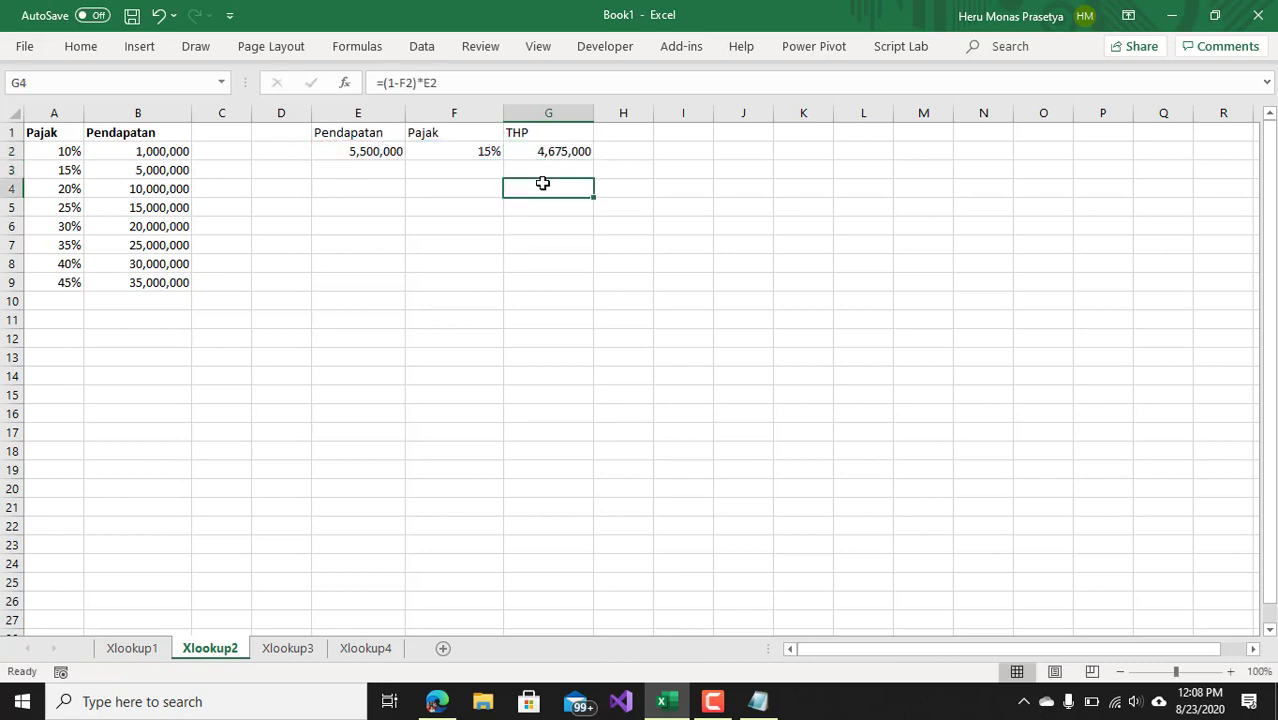
In F3, start an XLOOKUP using E2 as lookup value and B1:B9 as the lookup range.
{"action": "left_click", "coordinate": [463, 170]}
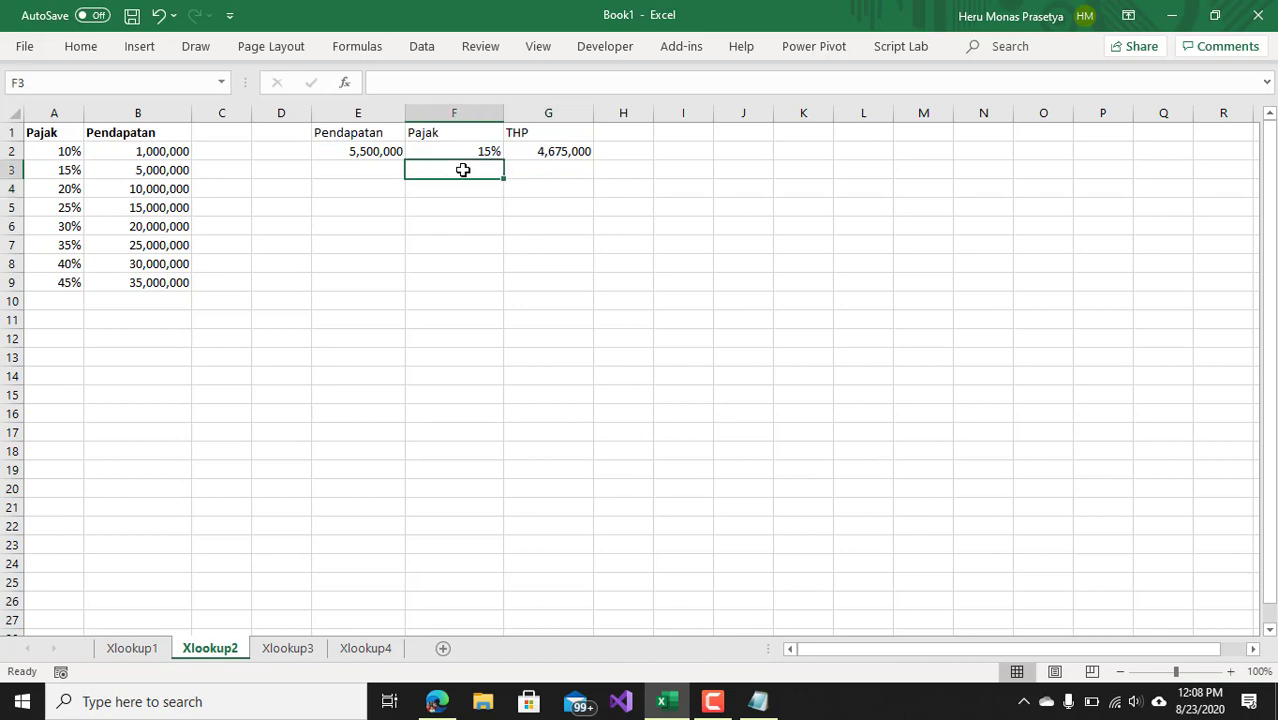
{"action": "type", "text": "=x"}
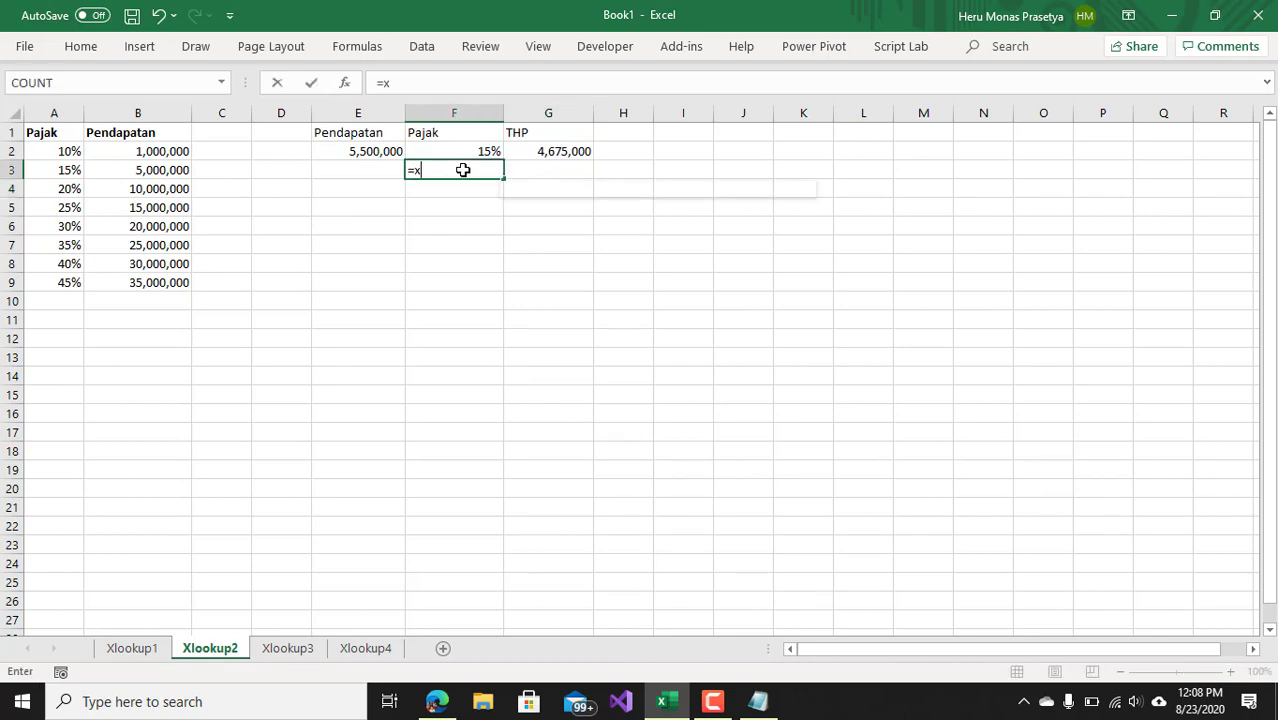
{"action": "type", "text": "l"}
{"action": "key", "text": "Right"}
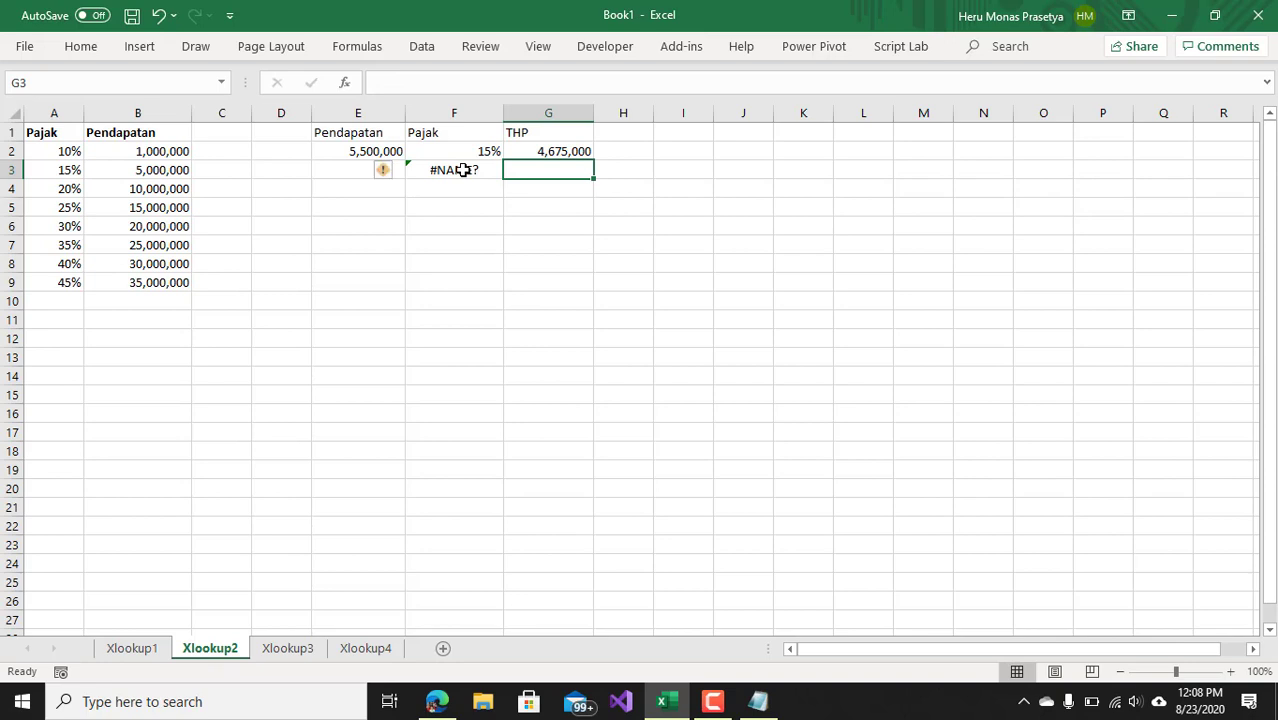
{"action": "left_click", "coordinate": [463, 170]}
{"action": "type", "text": "=xl"}
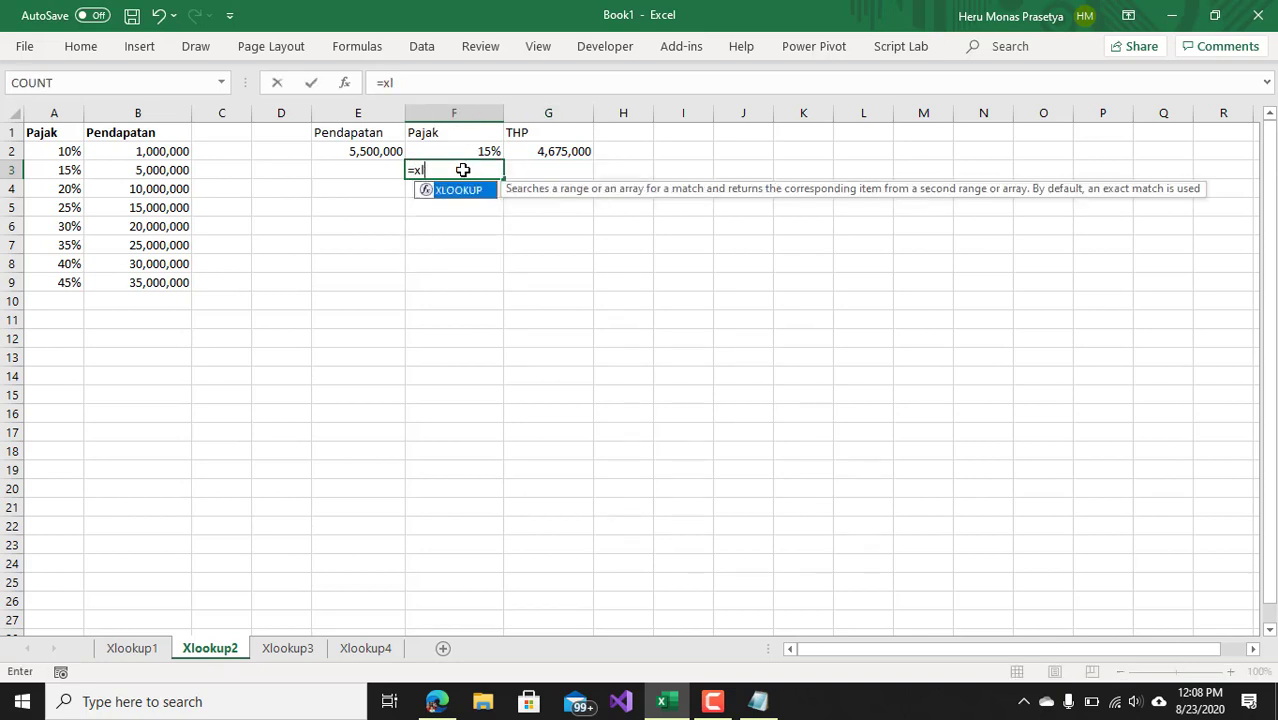
{"action": "key", "text": "Tab"}
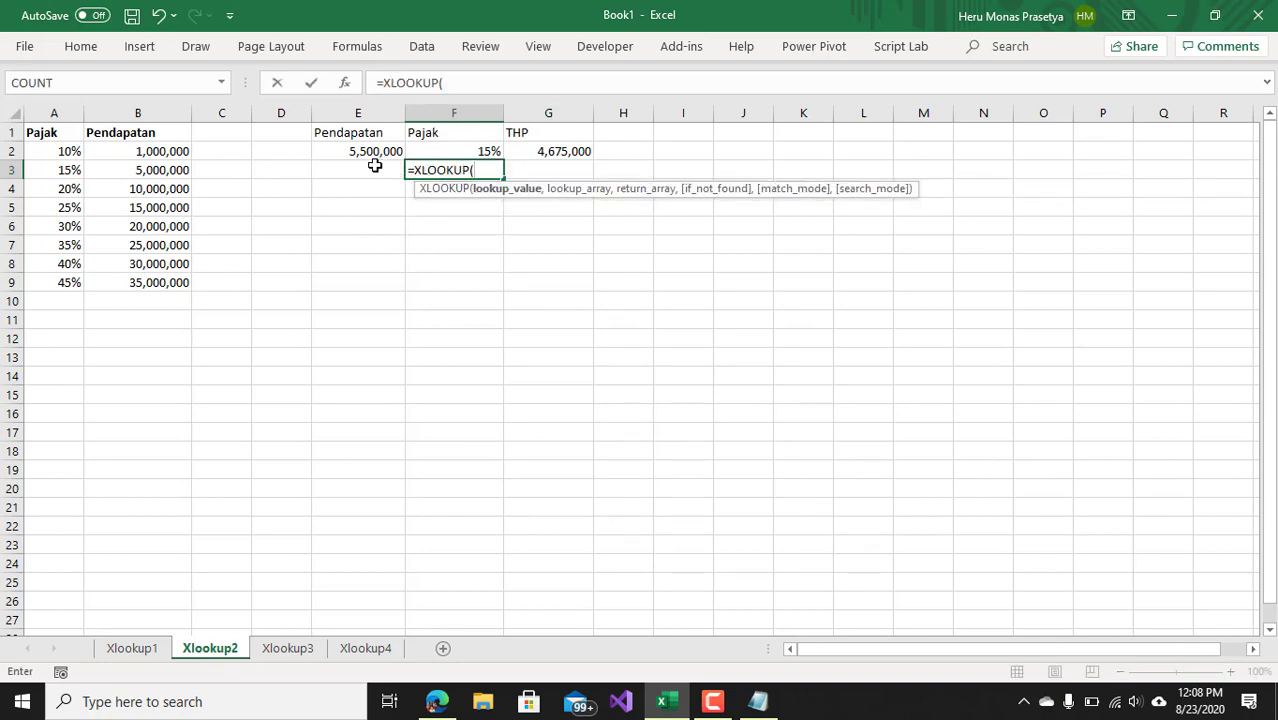
{"action": "left_click", "coordinate": [375, 170]}
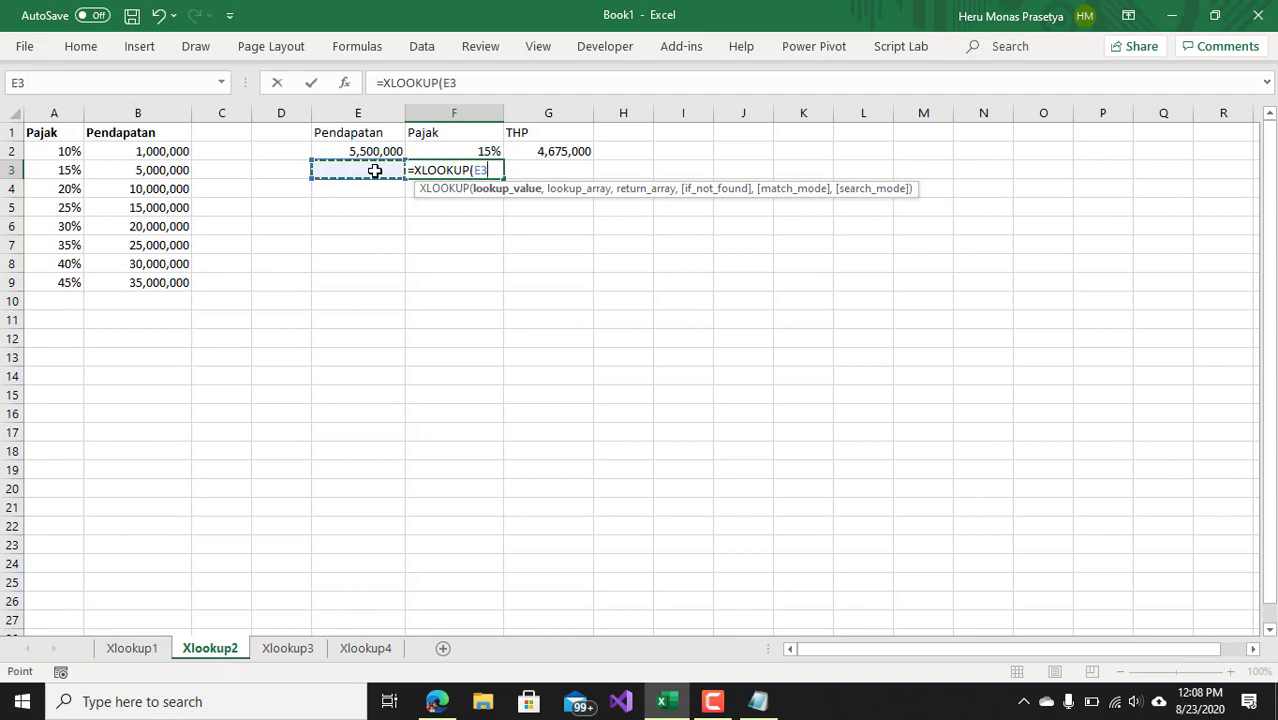
{"action": "left_click", "coordinate": [400, 151]}
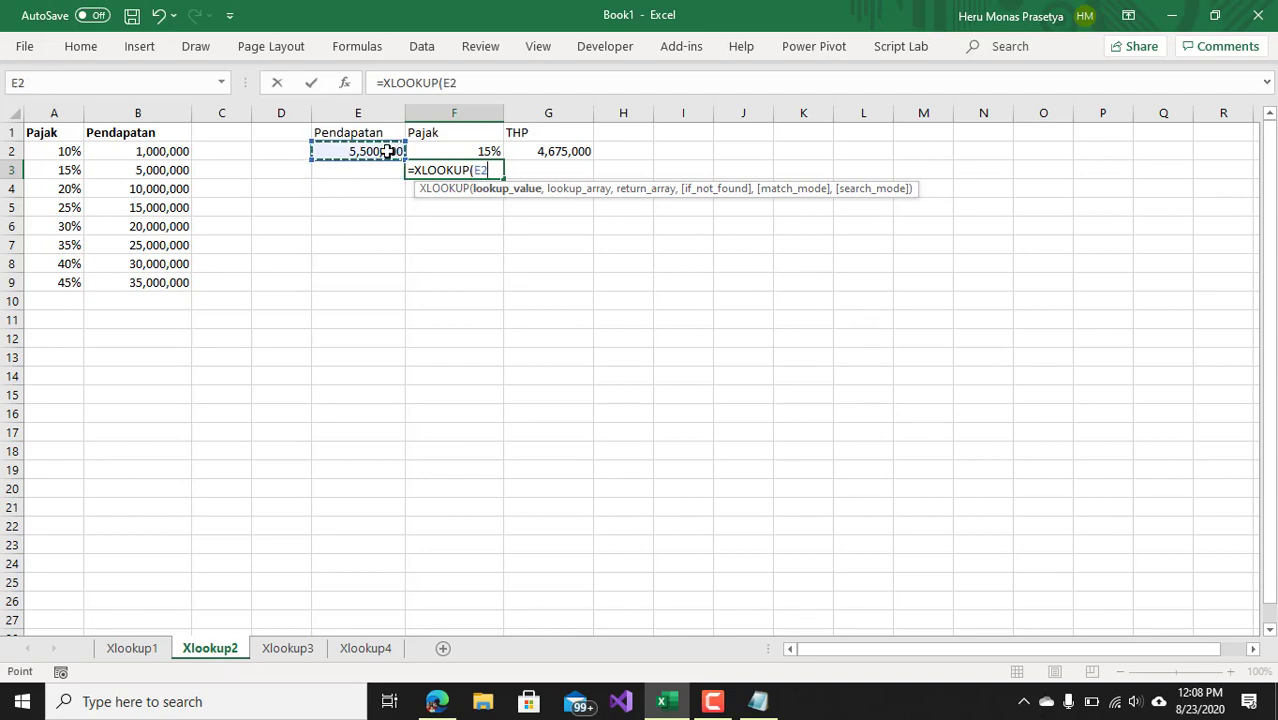
{"action": "type", "text": ","}
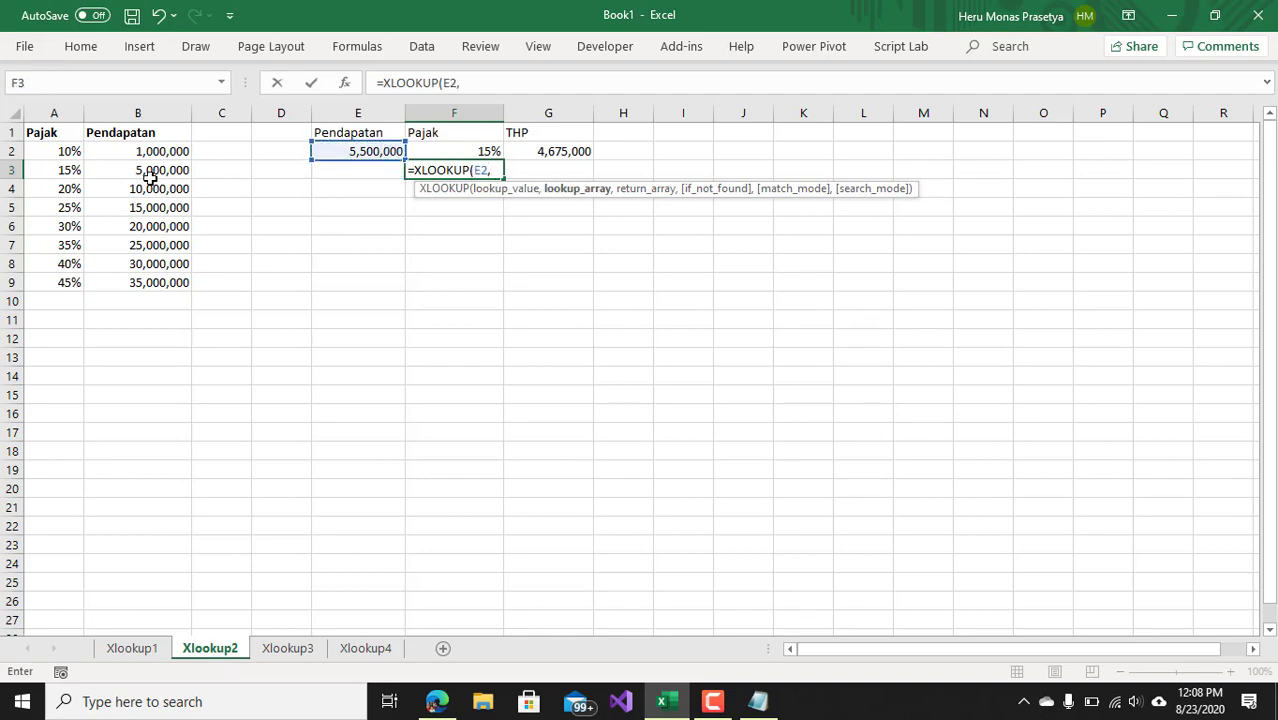
{"action": "left_click", "coordinate": [134, 156]}
{"action": "left_click_drag", "start_coordinate": [134, 158], "coordinate": [154, 282]}
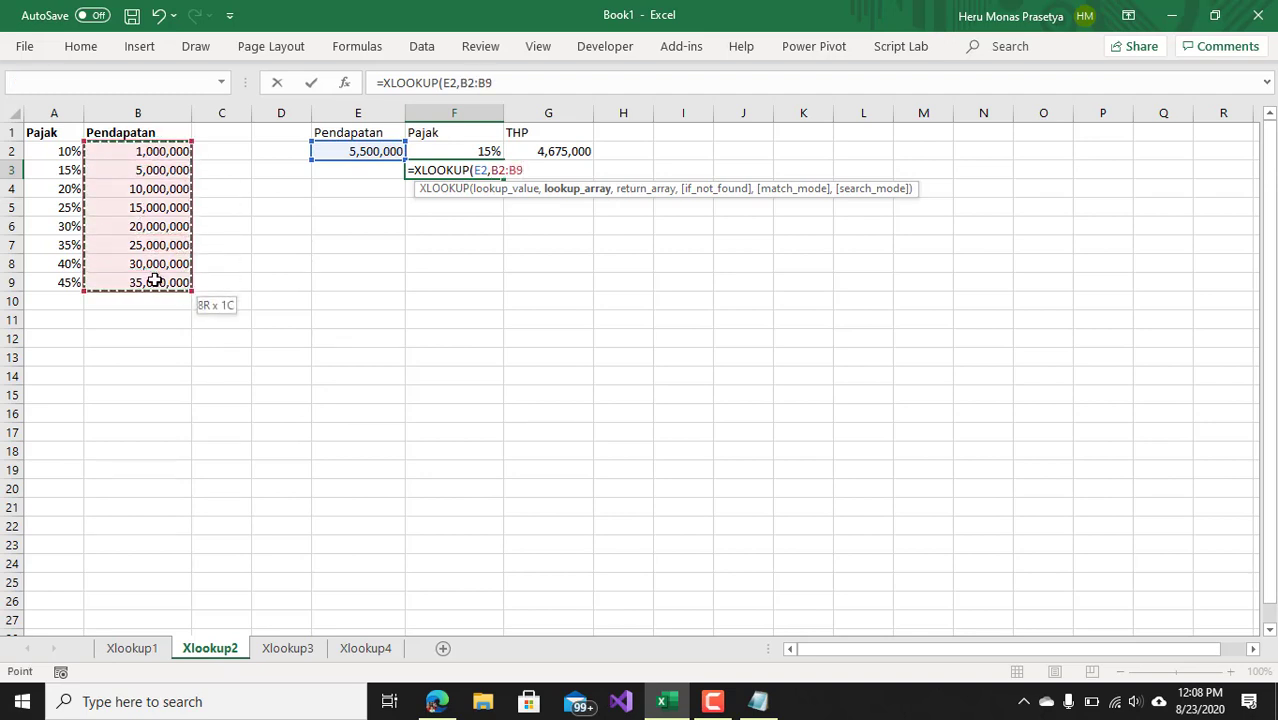
{"action": "left_click_drag", "start_coordinate": [147, 133], "coordinate": [172, 282]}
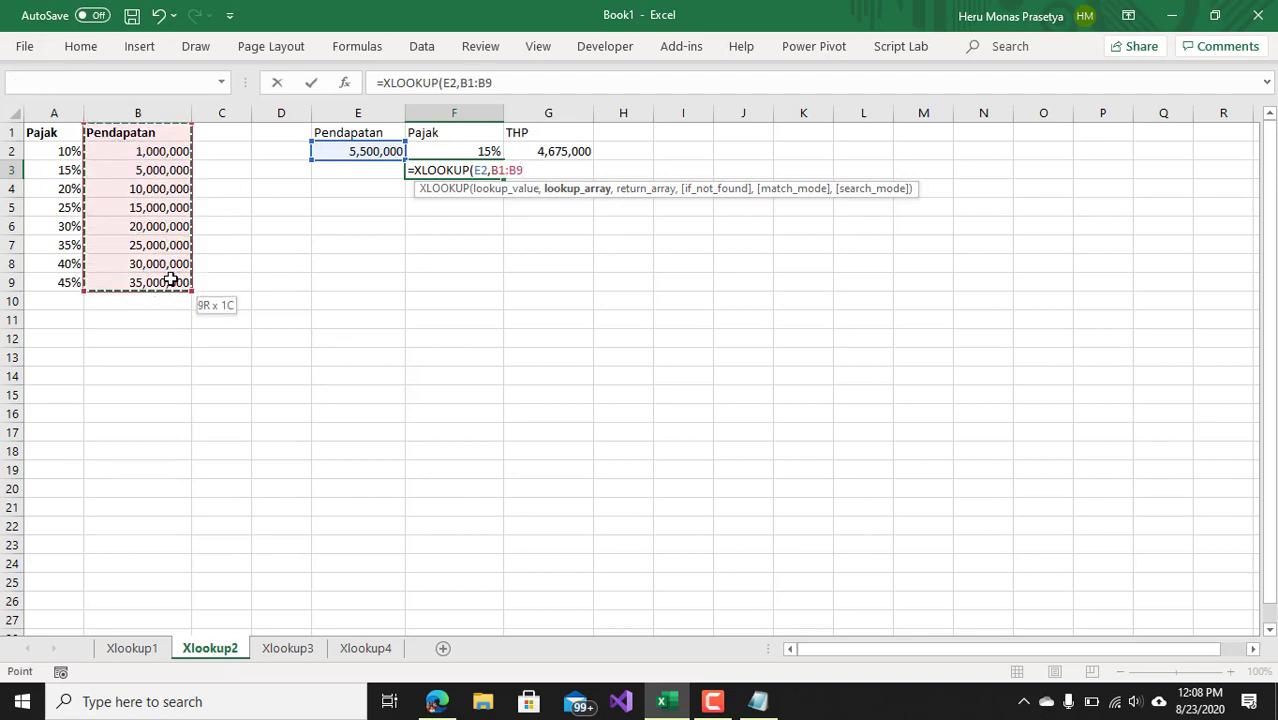
{"action": "type", "text": ","}
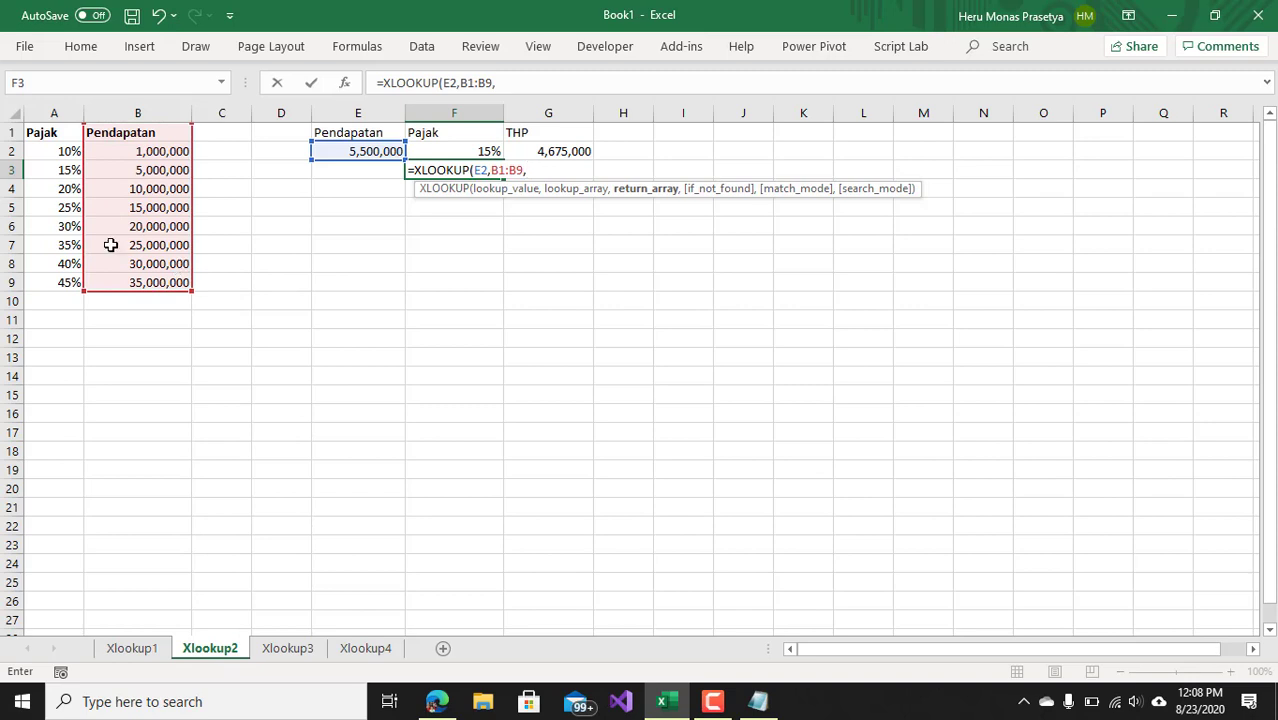
Finish F3's formula returning A1:A9, 0 if not found, match mode 1 and search mode 1.
{"action": "left_click_drag", "start_coordinate": [57, 134], "coordinate": [68, 284]}
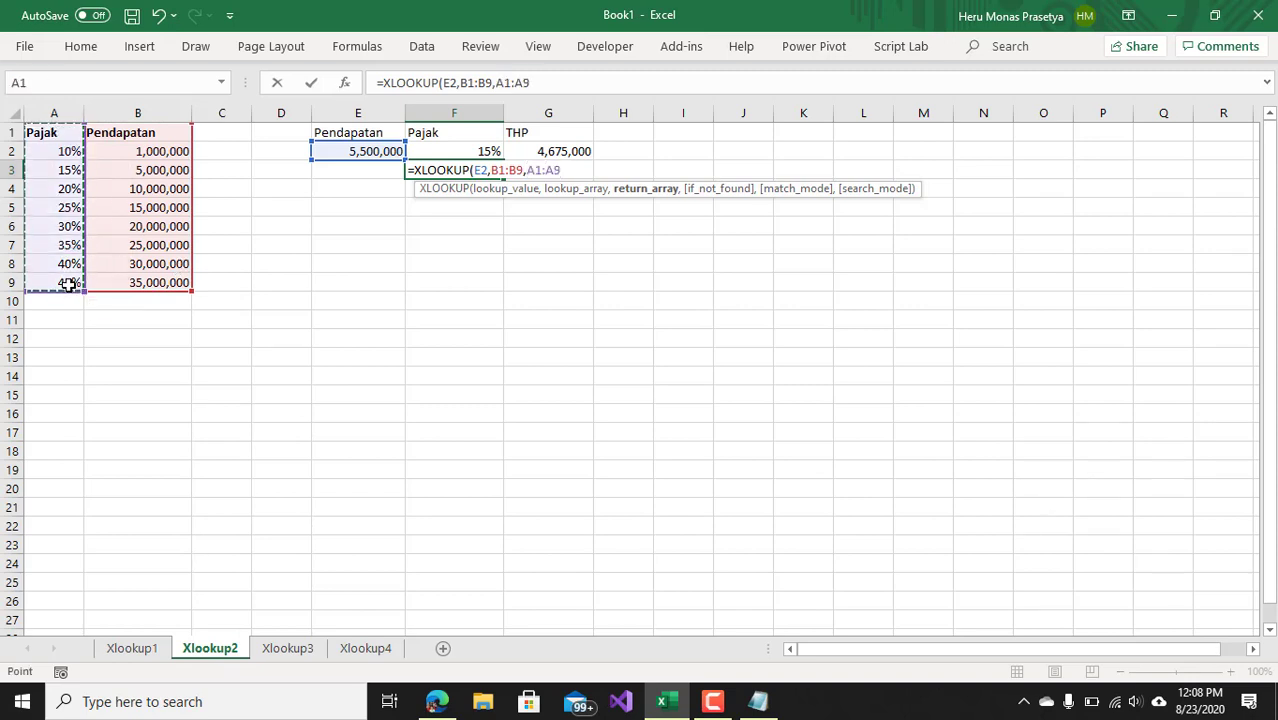
{"action": "type", "text": ",,"}
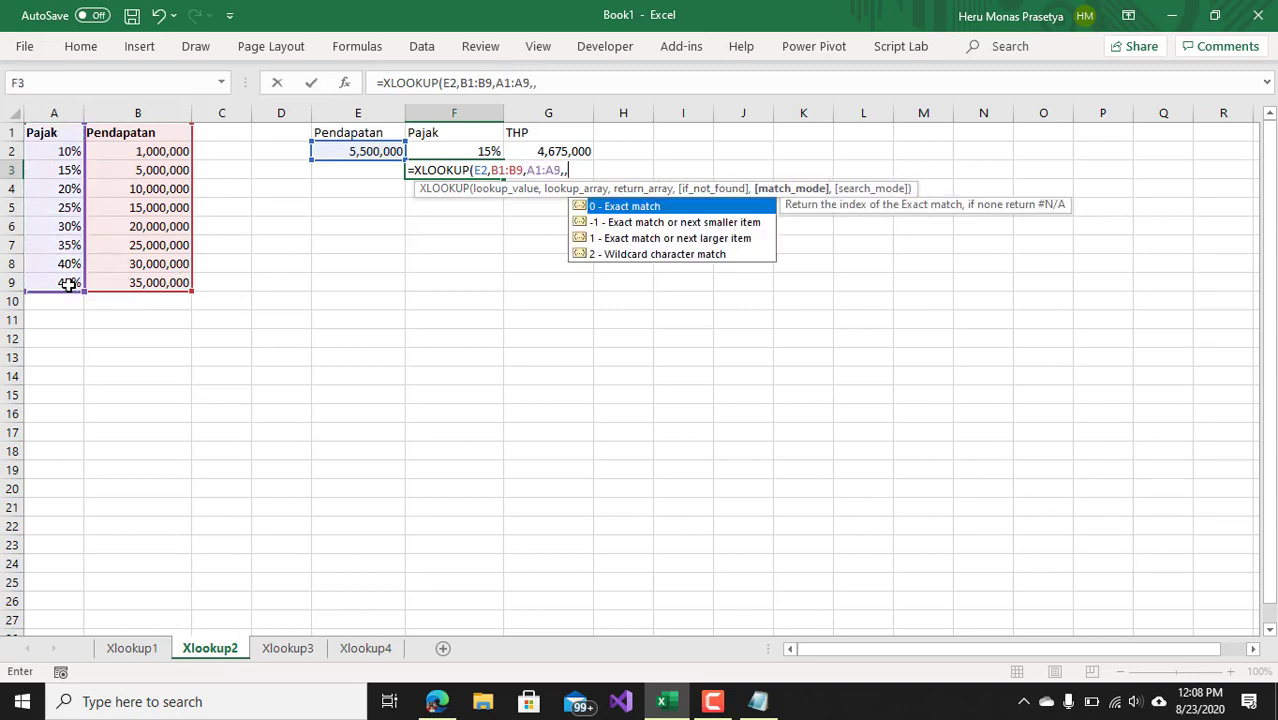
{"action": "key", "text": "BackSpace"}
{"action": "type", "text": "0"}
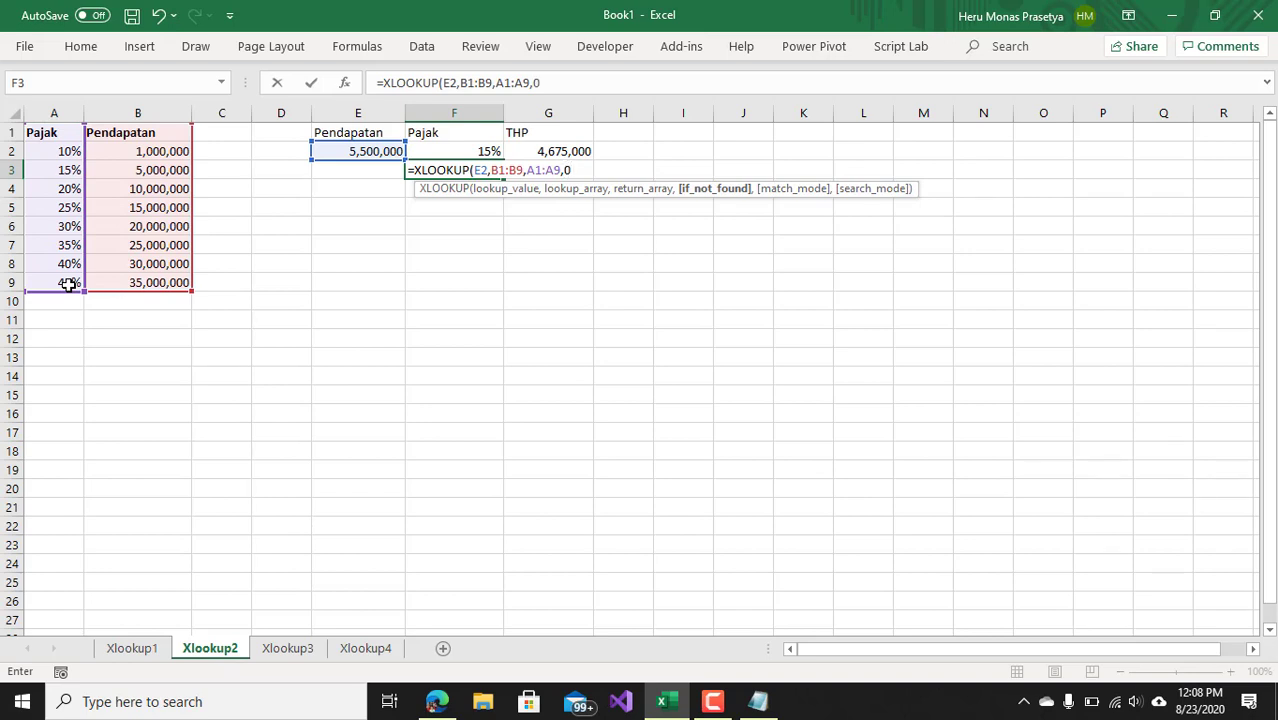
{"action": "type", "text": ","}
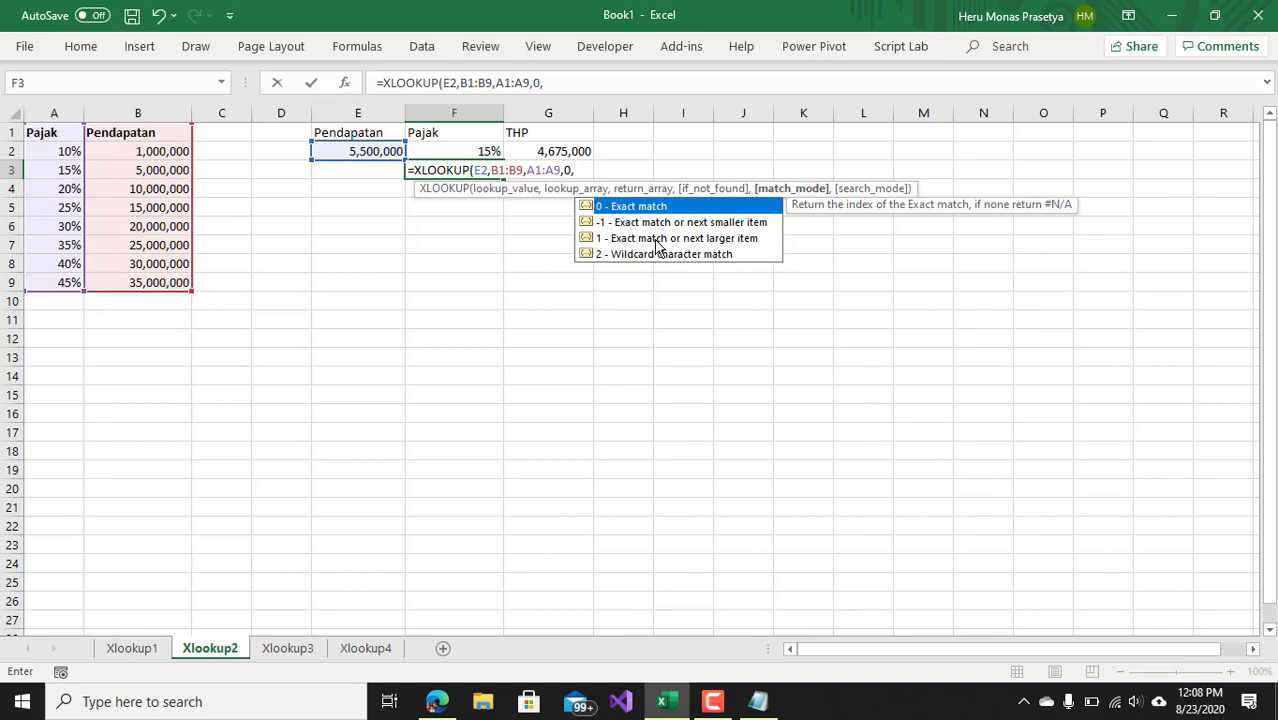
{"action": "left_click", "coordinate": [657, 242]}
{"action": "double_click", "coordinate": [656, 240]}
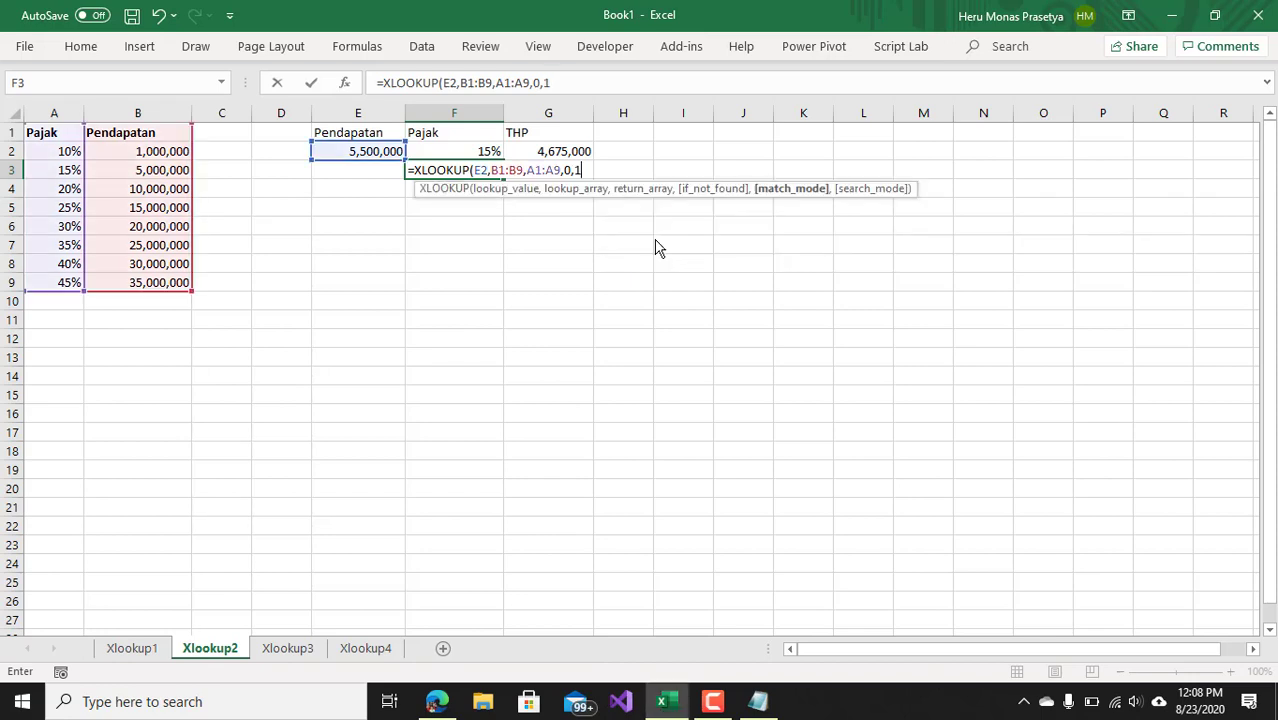
{"action": "type", "text": ","}
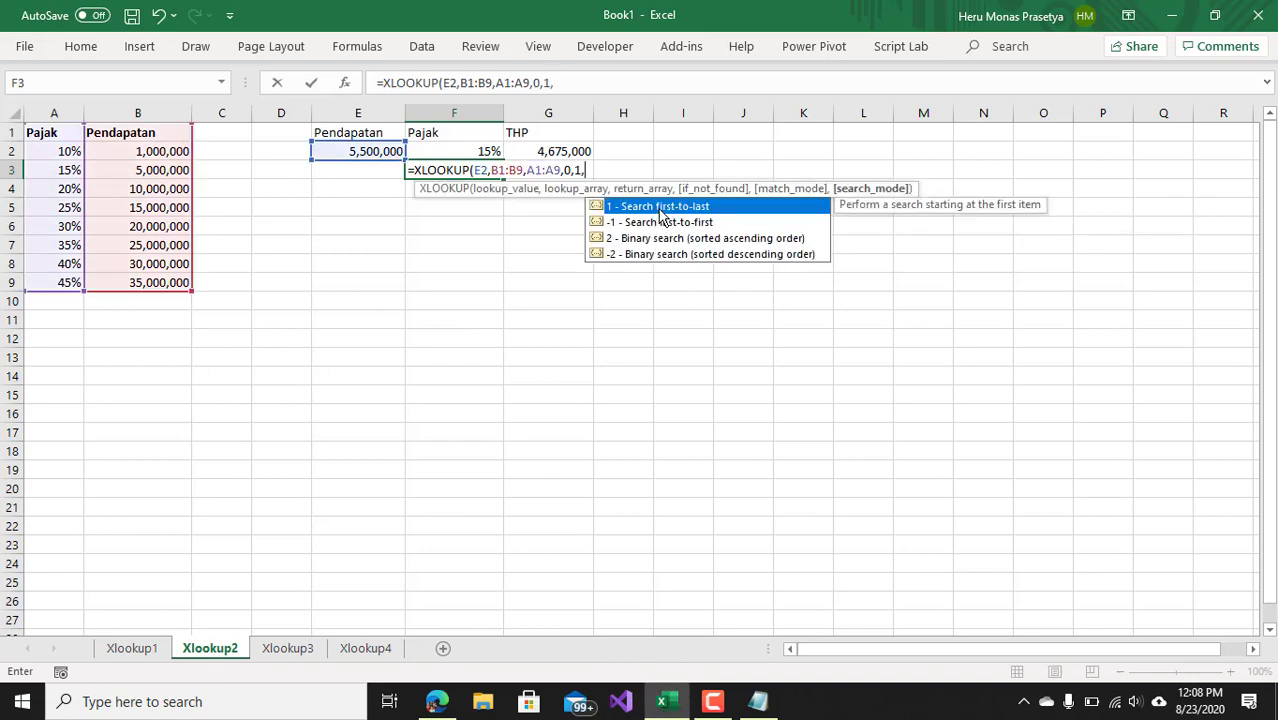
{"action": "double_click", "coordinate": [659, 207]}
{"action": "type", "text": ")"}
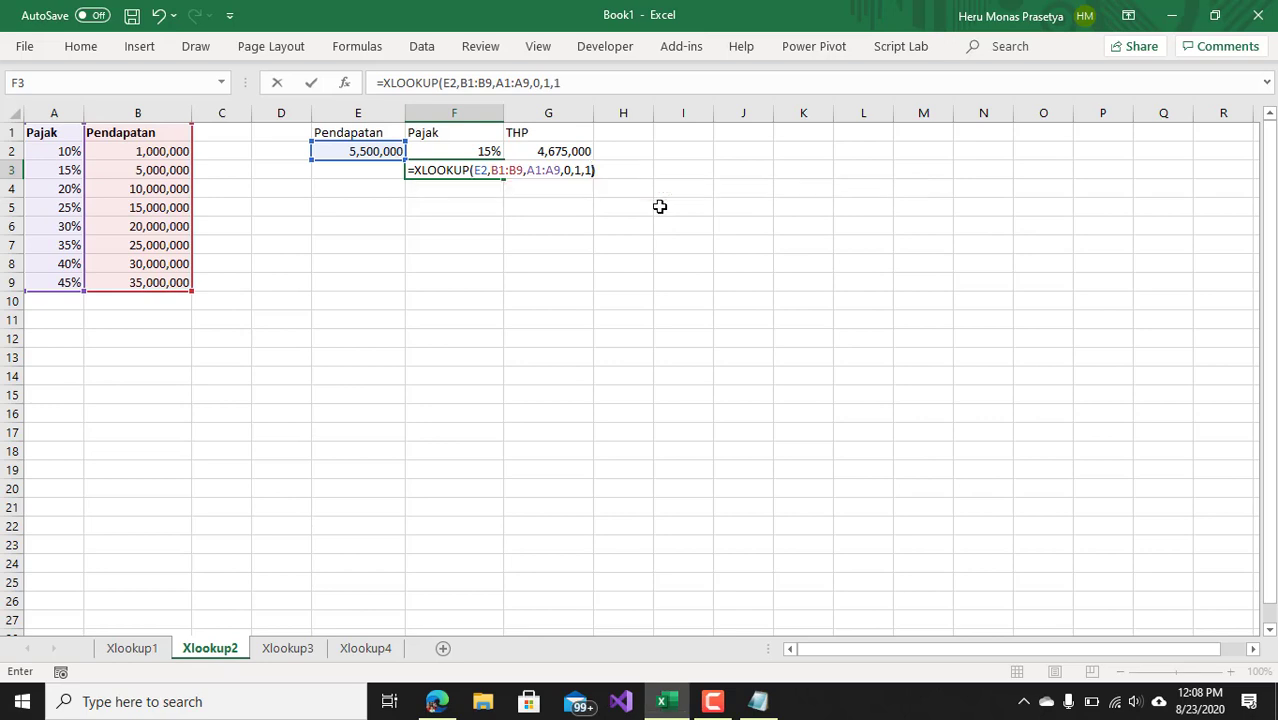
{"action": "key", "text": "Return"}
{"action": "left_click", "coordinate": [476, 169]}
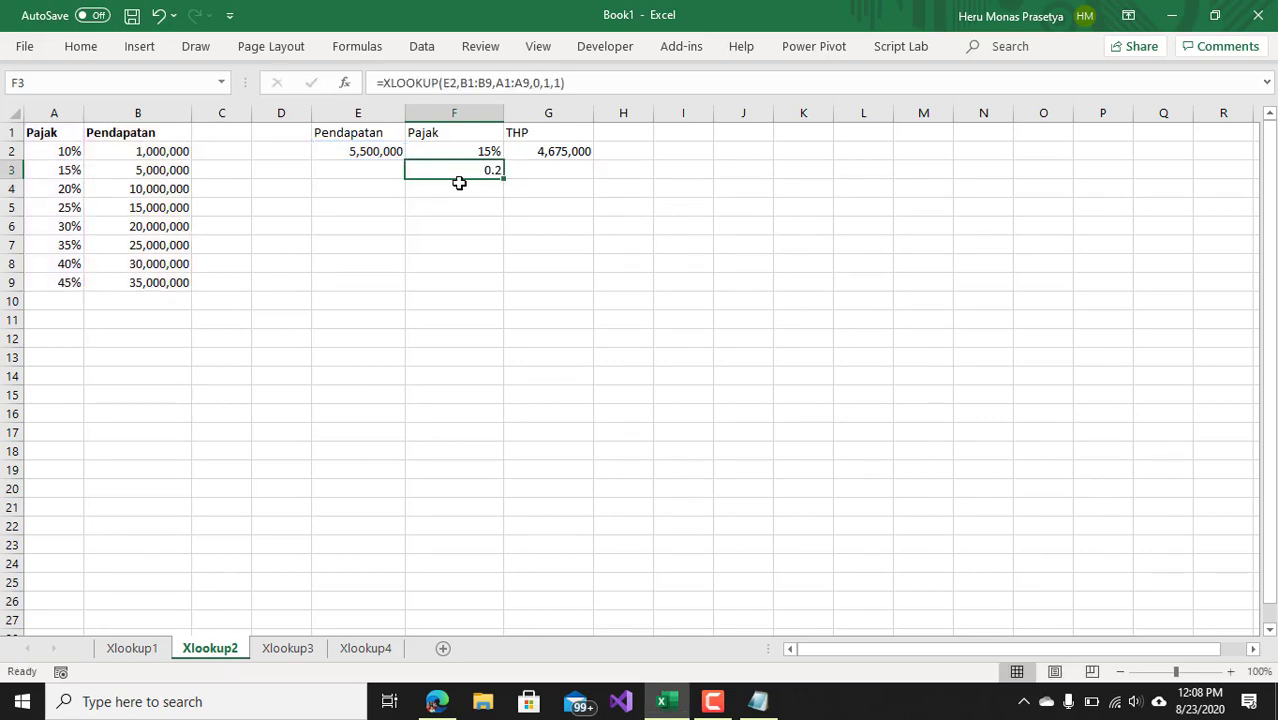
Format F3 as a percentage with one fewer decimal place.
{"action": "key", "text": "ctrl+1"}
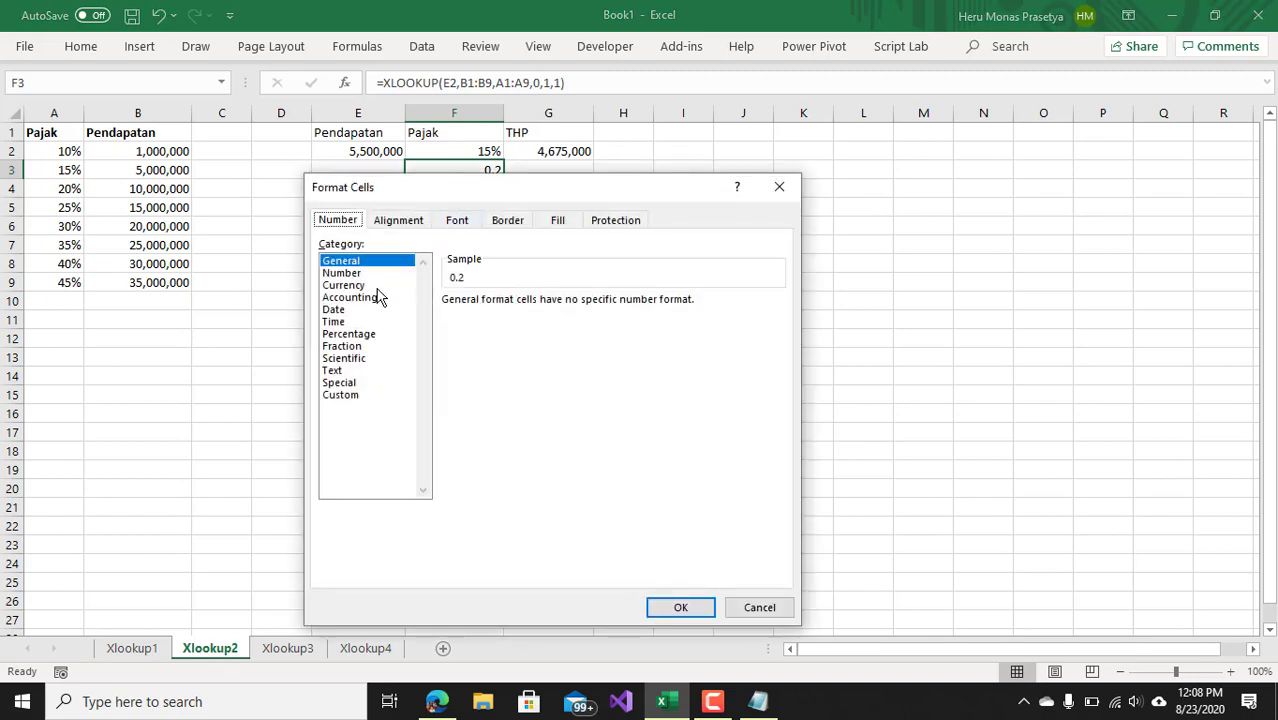
{"action": "left_click", "coordinate": [355, 335]}
{"action": "left_click", "coordinate": [680, 607]}
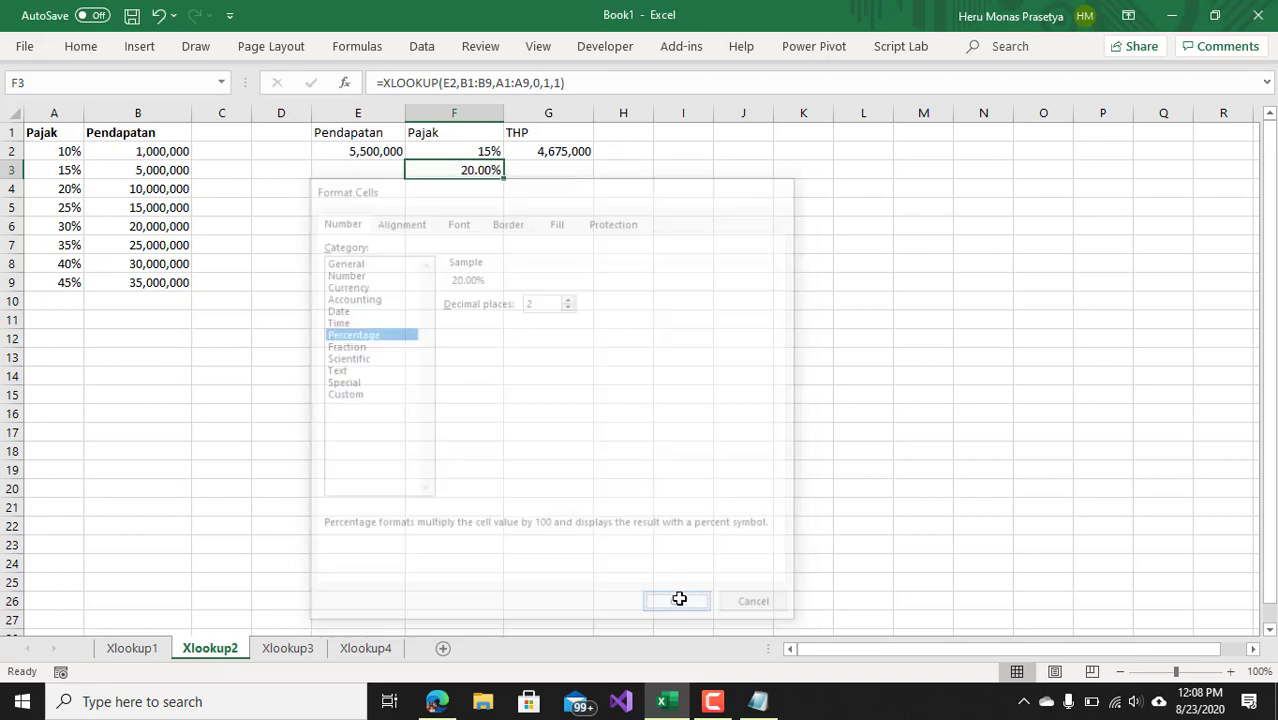
{"action": "left_click", "coordinate": [480, 212]}
{"action": "left_click", "coordinate": [469, 174]}
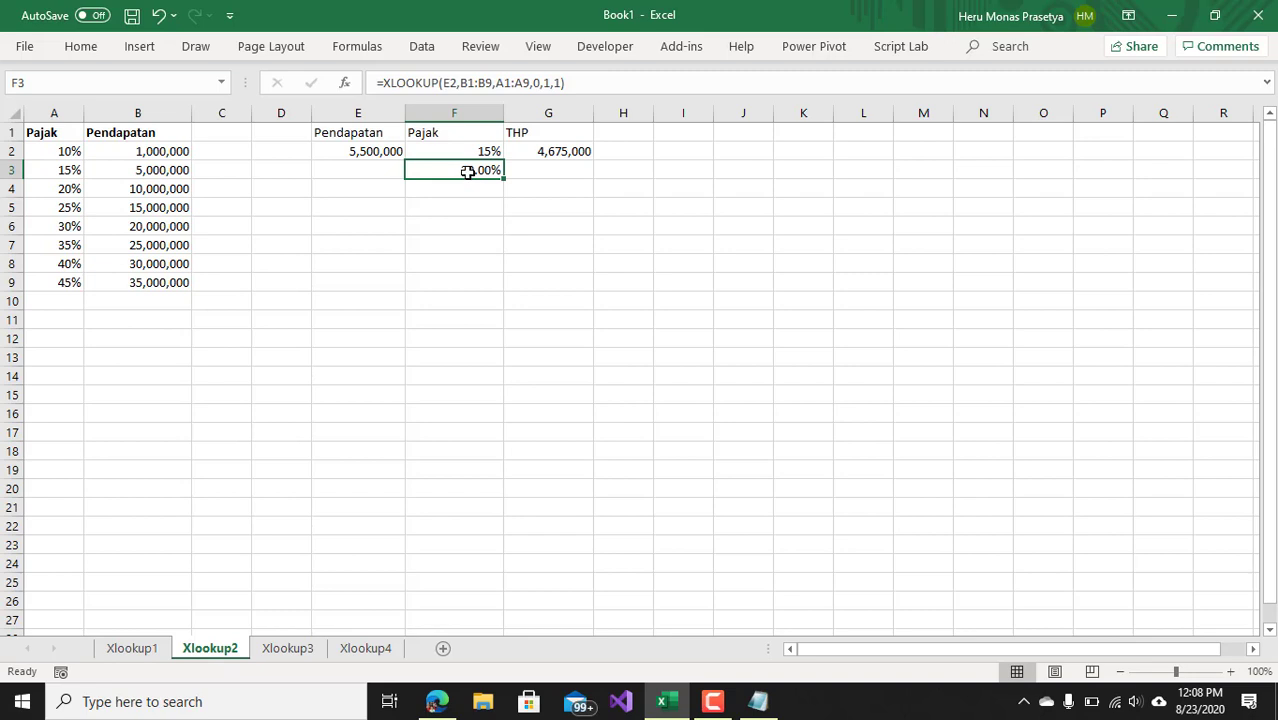
{"action": "left_click", "coordinate": [81, 52]}
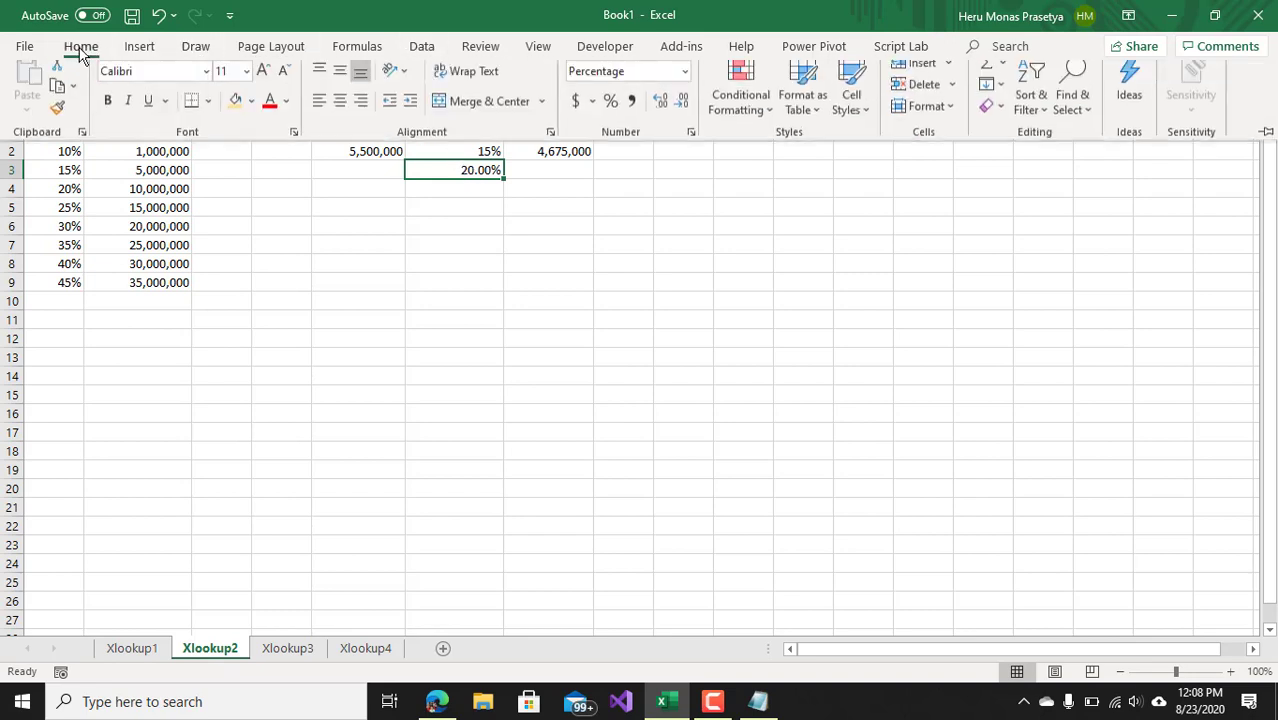
{"action": "left_click", "coordinate": [681, 119]}
{"action": "left_click", "coordinate": [596, 232]}
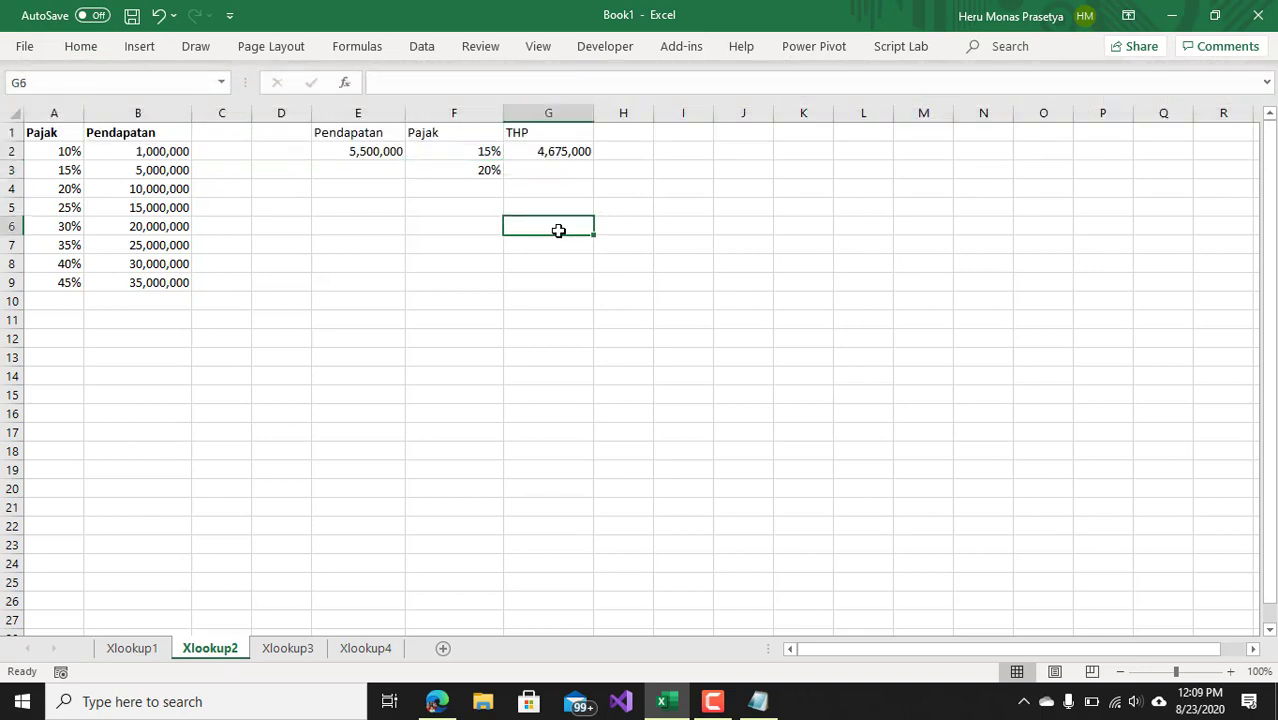
{"action": "left_click", "coordinate": [474, 170]}
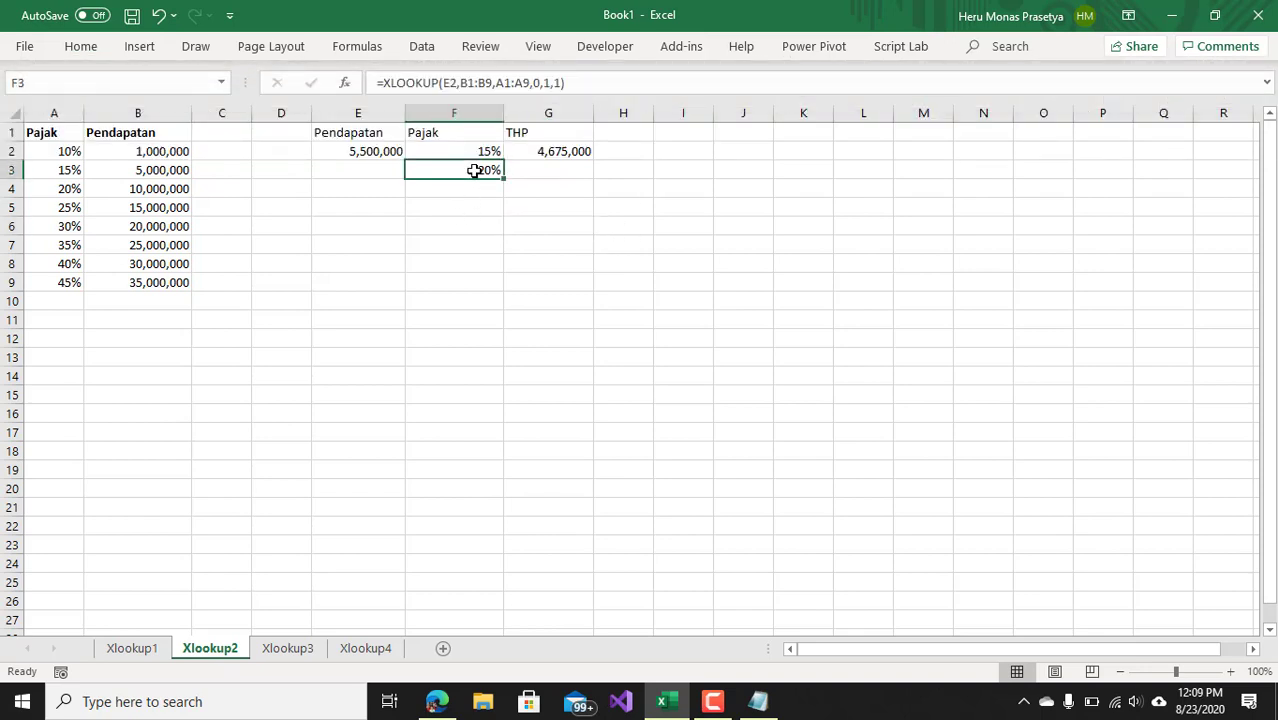
Review B3 and the XLOOKUP formulas in F2 and F3, then go to the Xlookup1 sheet.
{"action": "left_click", "coordinate": [146, 172]}
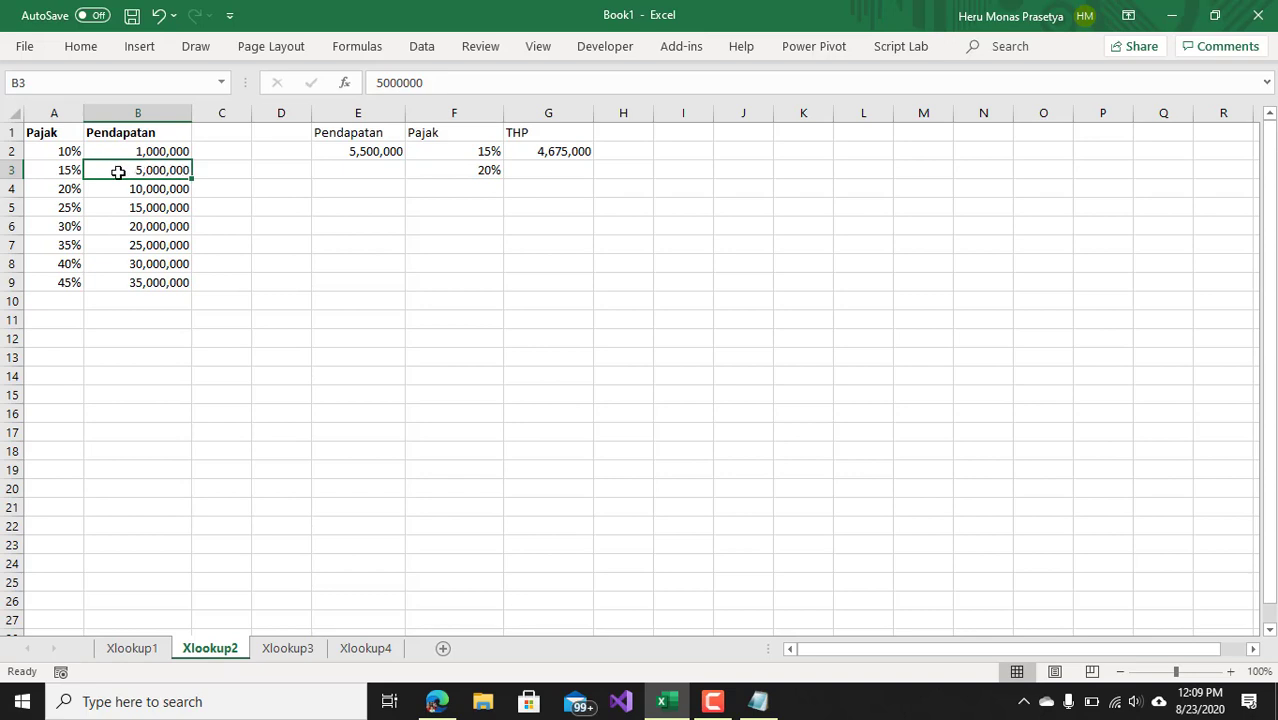
{"action": "left_click", "coordinate": [68, 189]}
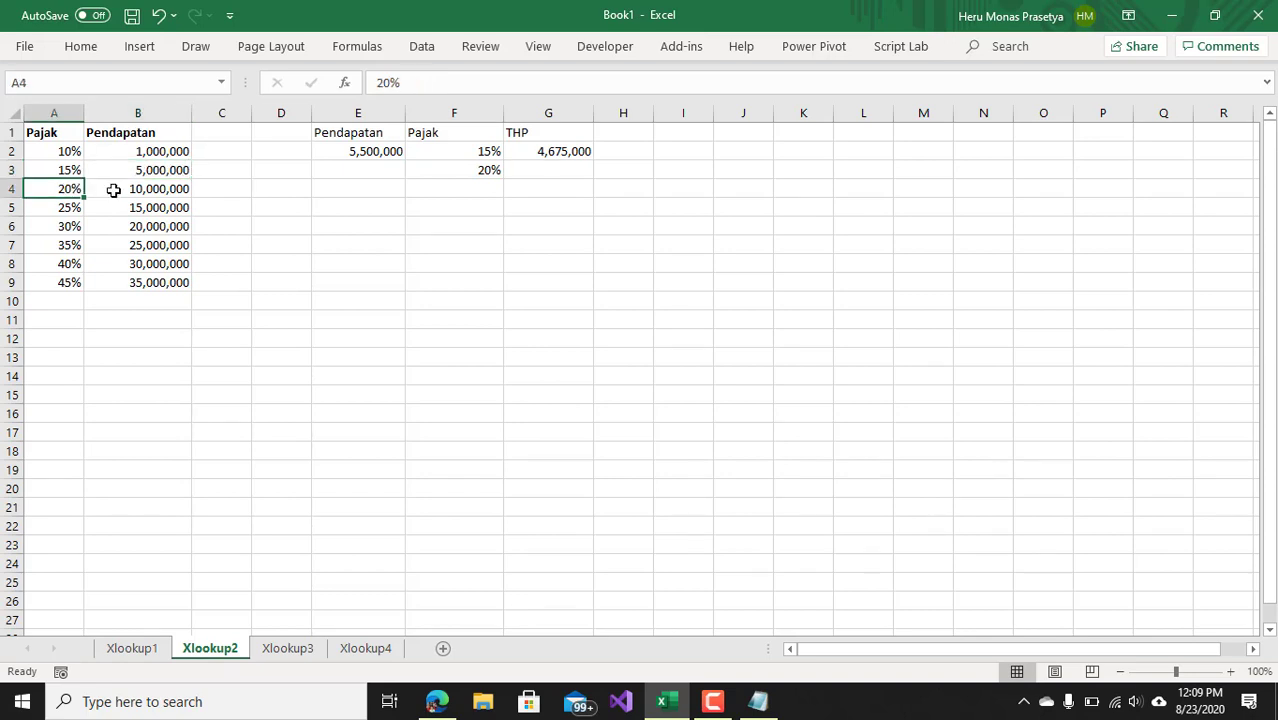
{"action": "left_click", "coordinate": [478, 153]}
{"action": "left_click", "coordinate": [483, 171]}
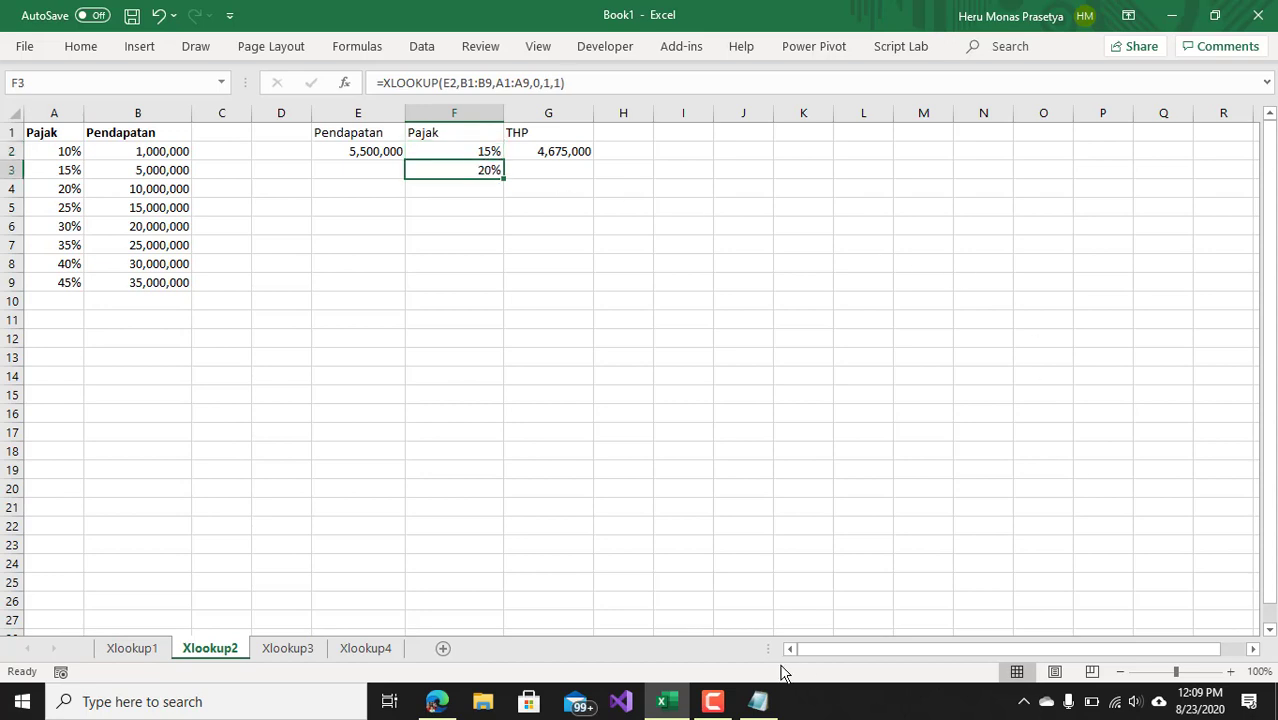
{"action": "mouse_move", "coordinate": [712, 702]}
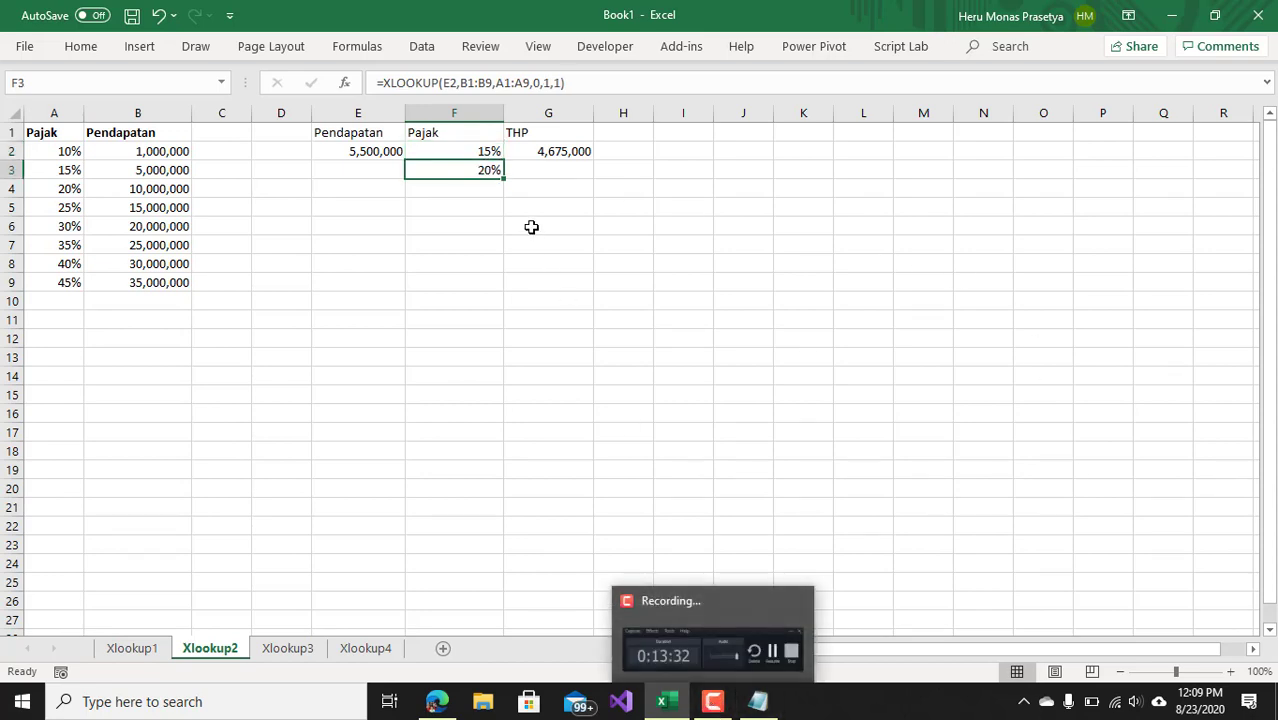
{"action": "left_click", "coordinate": [531, 227]}
{"action": "left_click", "coordinate": [531, 171]}
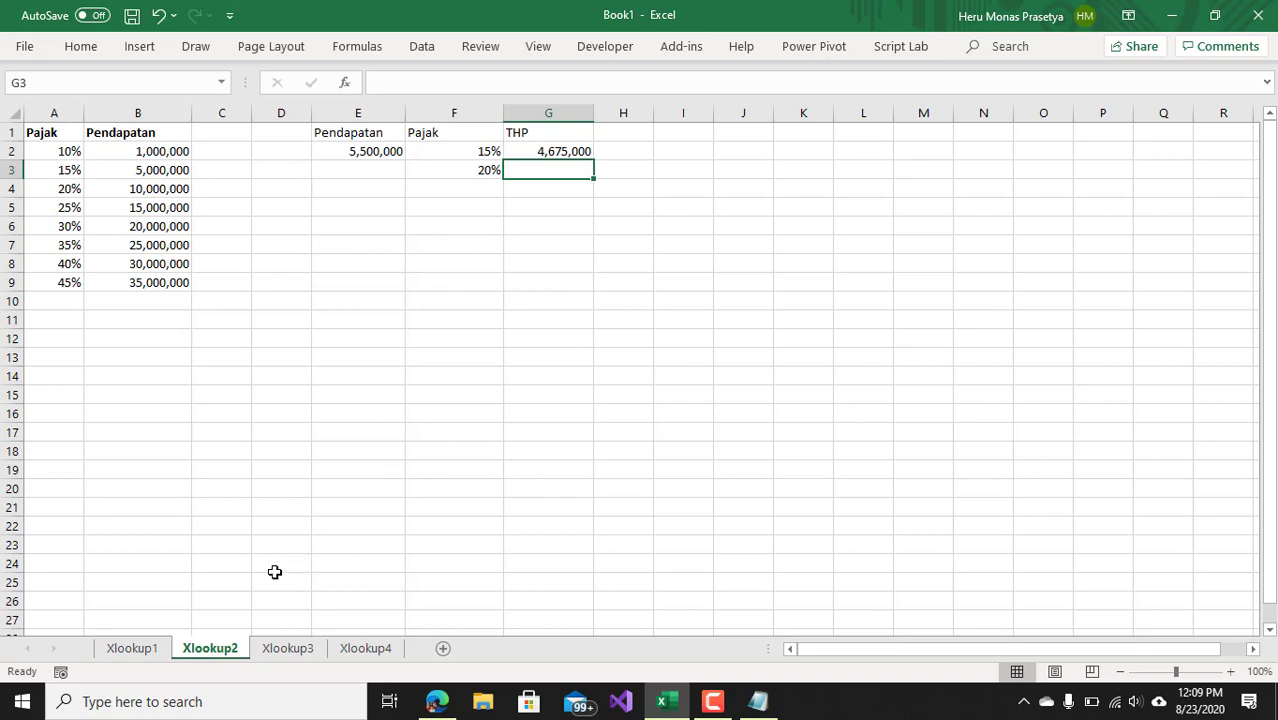
{"action": "left_click", "coordinate": [138, 650]}
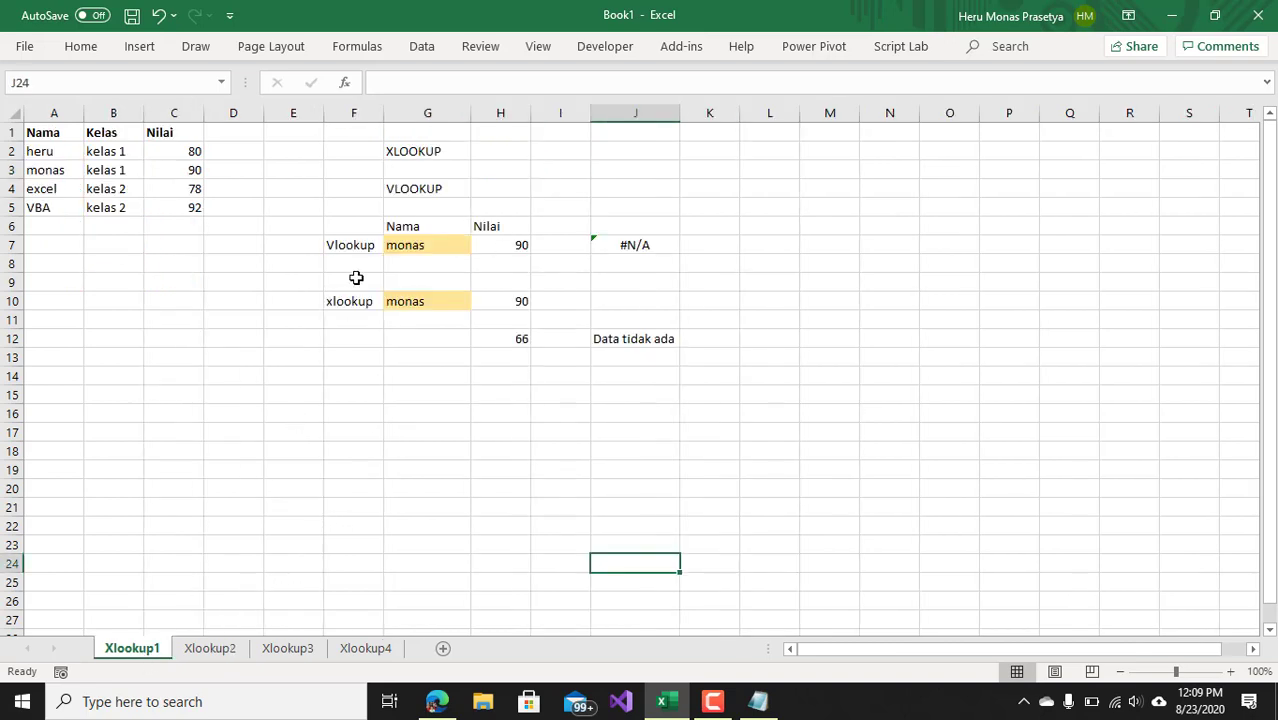
On the Xlookup3 sheet, change March's Pengeluaran in D3 to 600.
{"action": "left_click", "coordinate": [226, 655]}
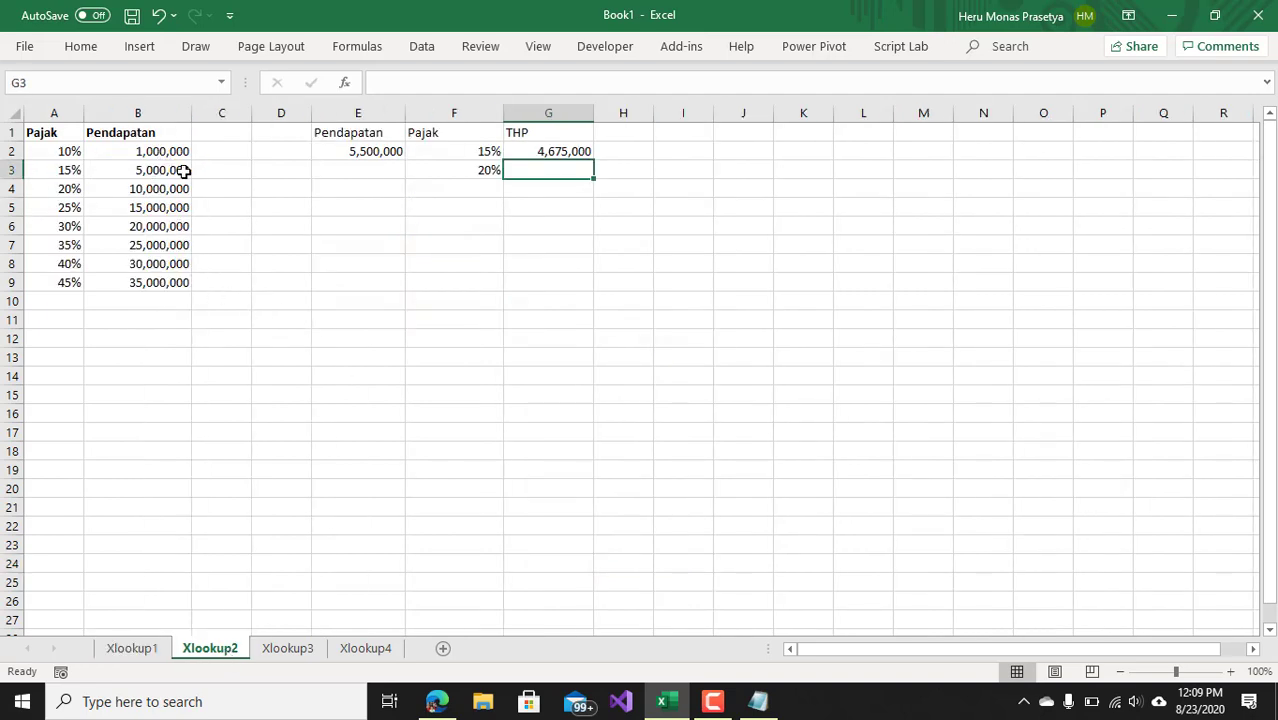
{"action": "left_click", "coordinate": [310, 650]}
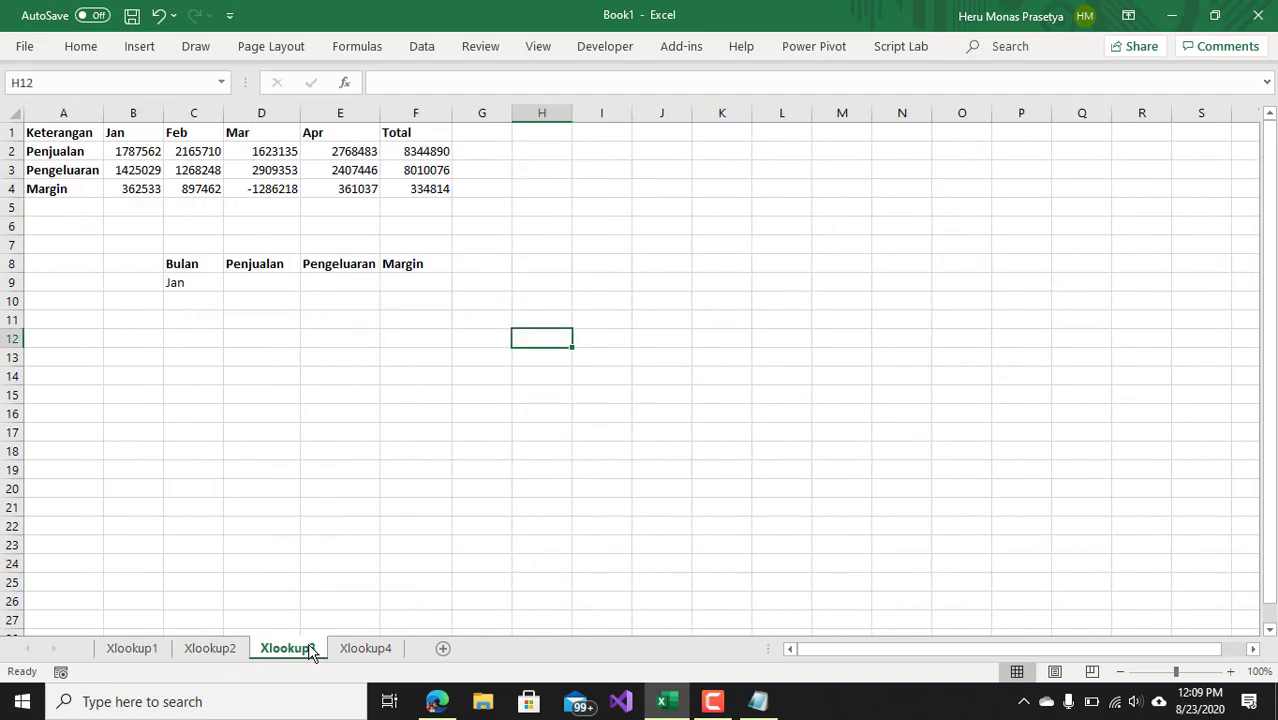
{"action": "left_click", "coordinate": [294, 517]}
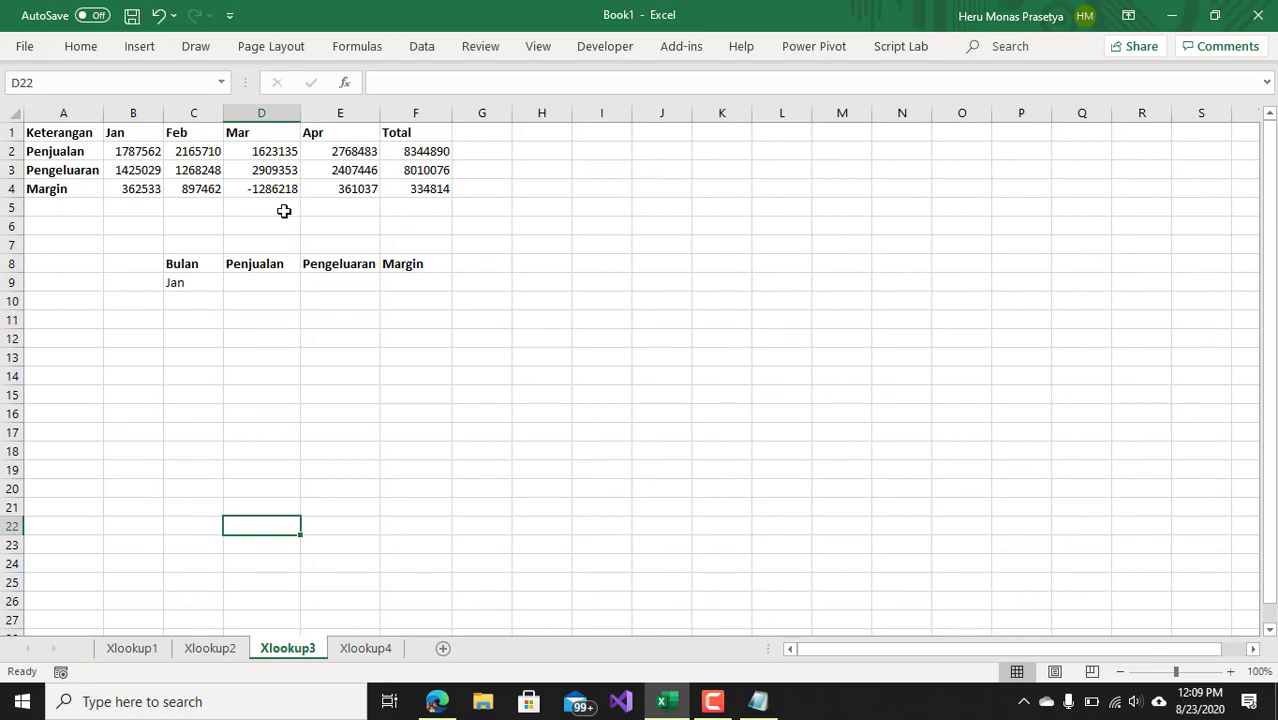
{"action": "left_click", "coordinate": [287, 170]}
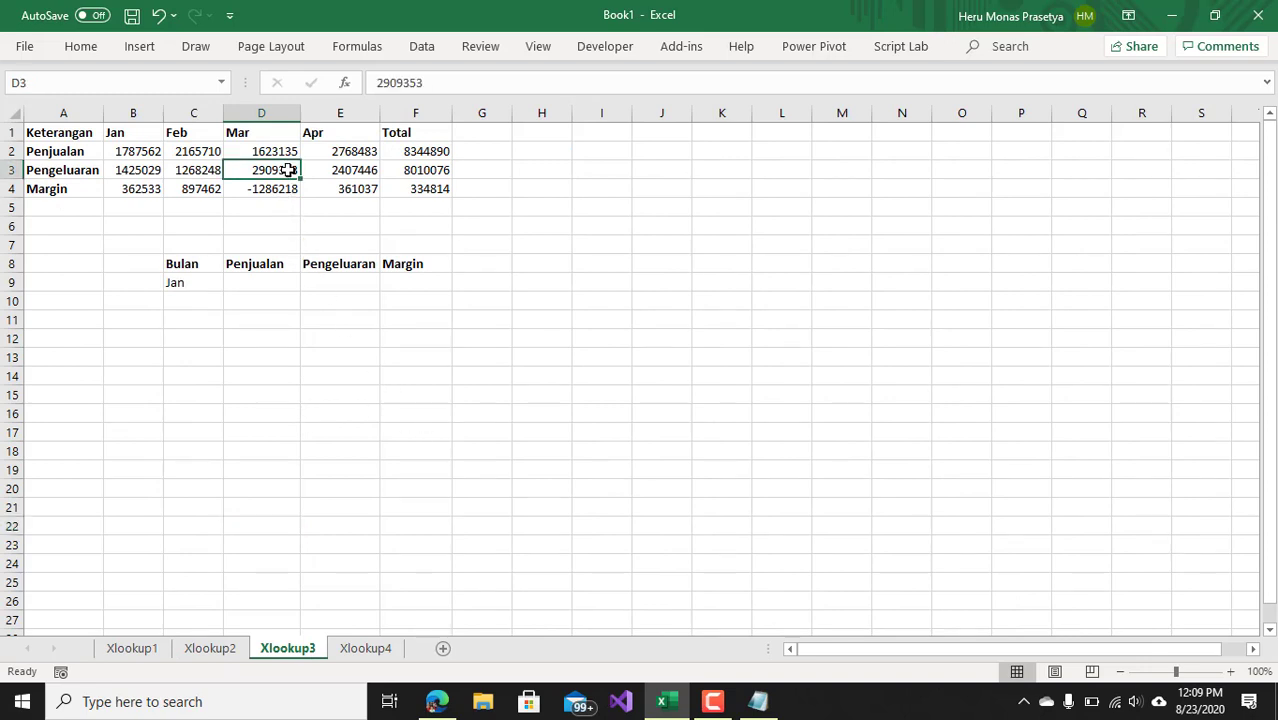
{"action": "type", "text": "600"}
{"action": "key", "text": "Return"}
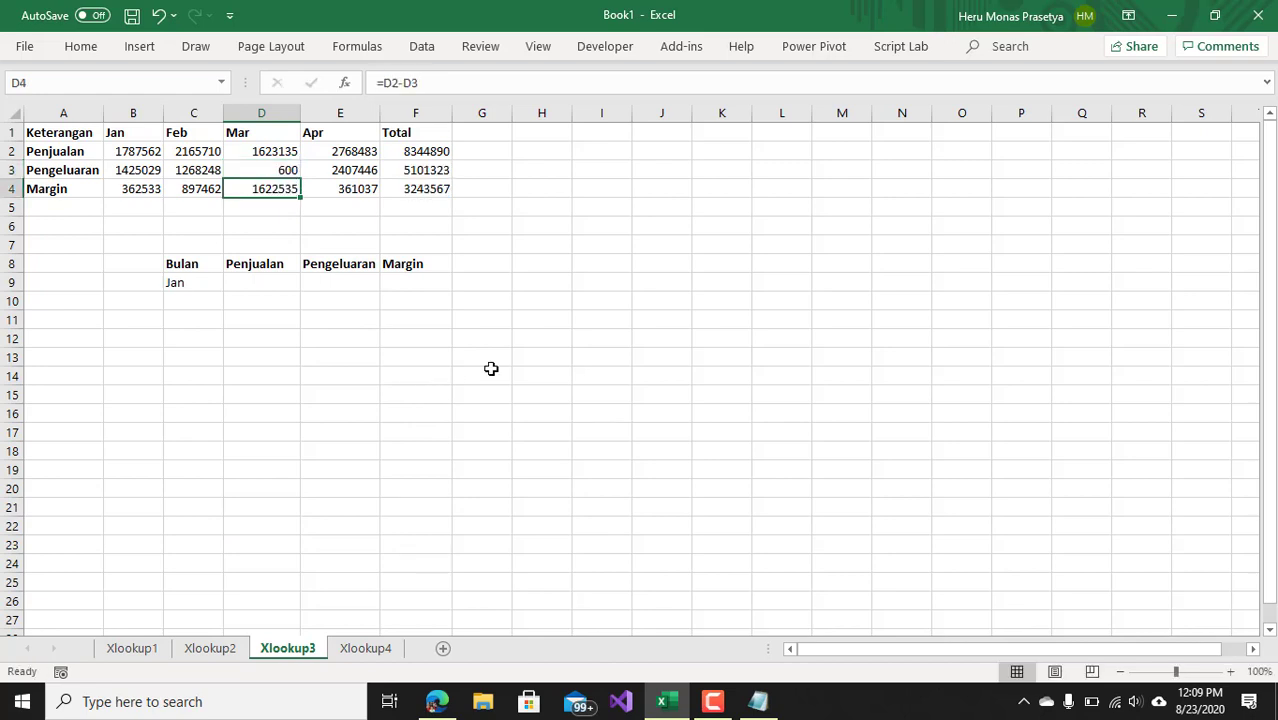
Review the Penjualan, Pengeluaran and Margin rows and Jan–Apr headers, then select the Total column.
{"action": "left_click", "coordinate": [559, 336]}
{"action": "left_click", "coordinate": [537, 301]}
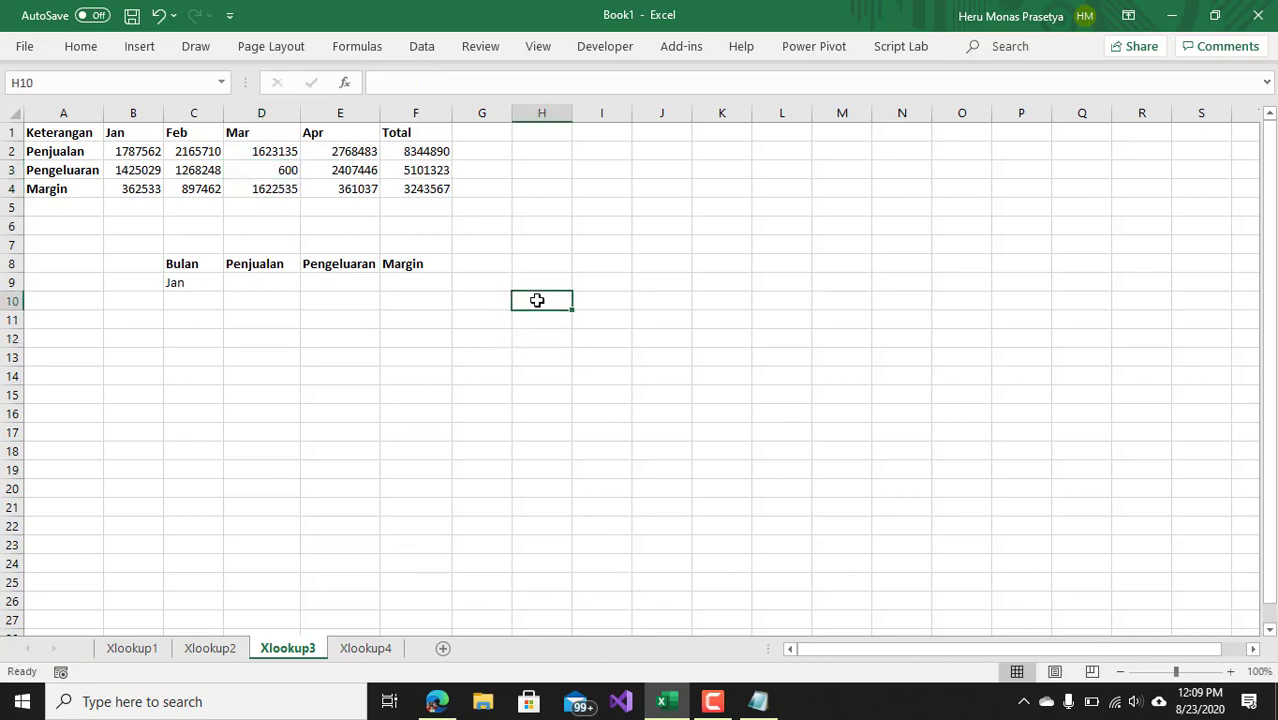
{"action": "left_click", "coordinate": [382, 394]}
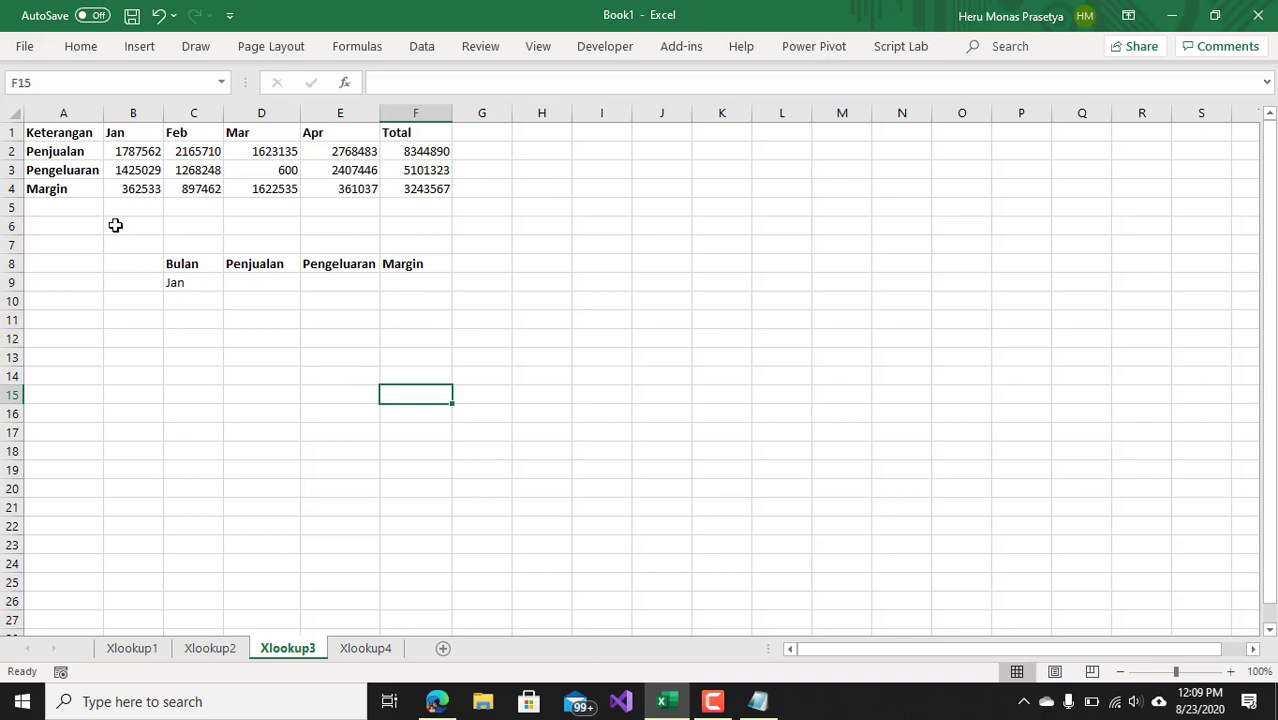
{"action": "left_click", "coordinate": [63, 134]}
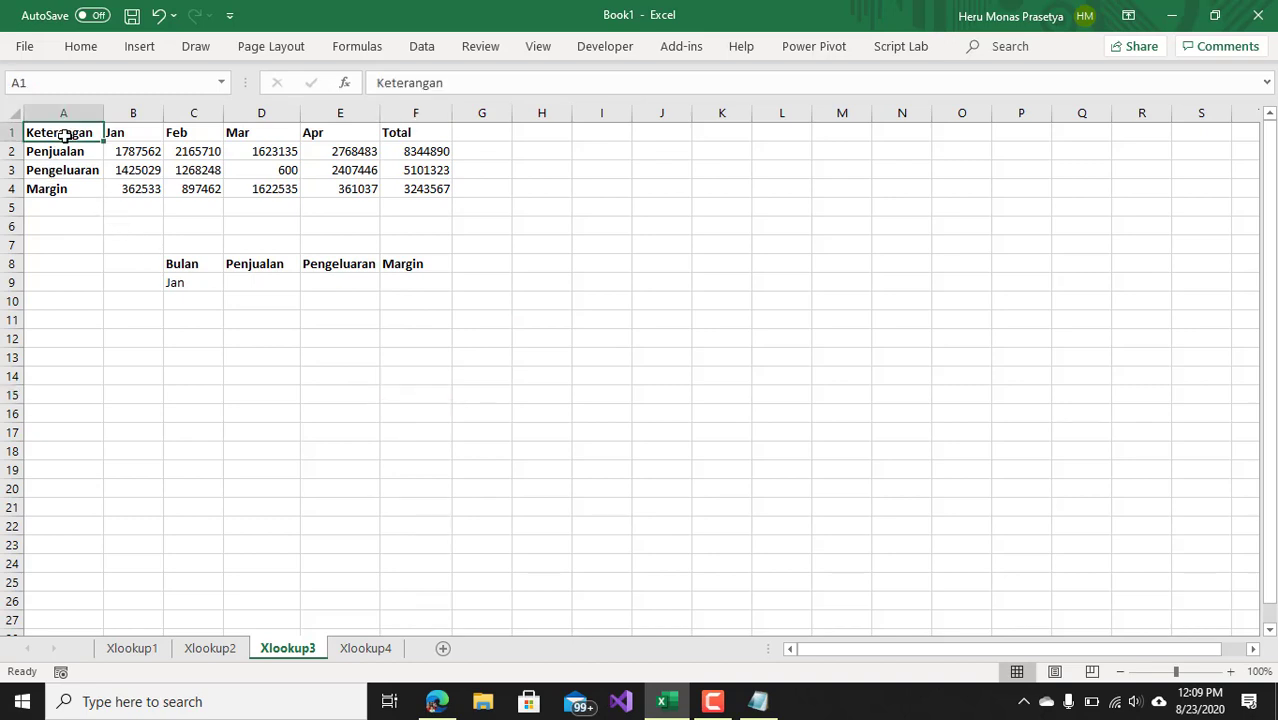
{"action": "left_click", "coordinate": [77, 150]}
{"action": "left_click", "coordinate": [85, 170]}
{"action": "left_click", "coordinate": [83, 187]}
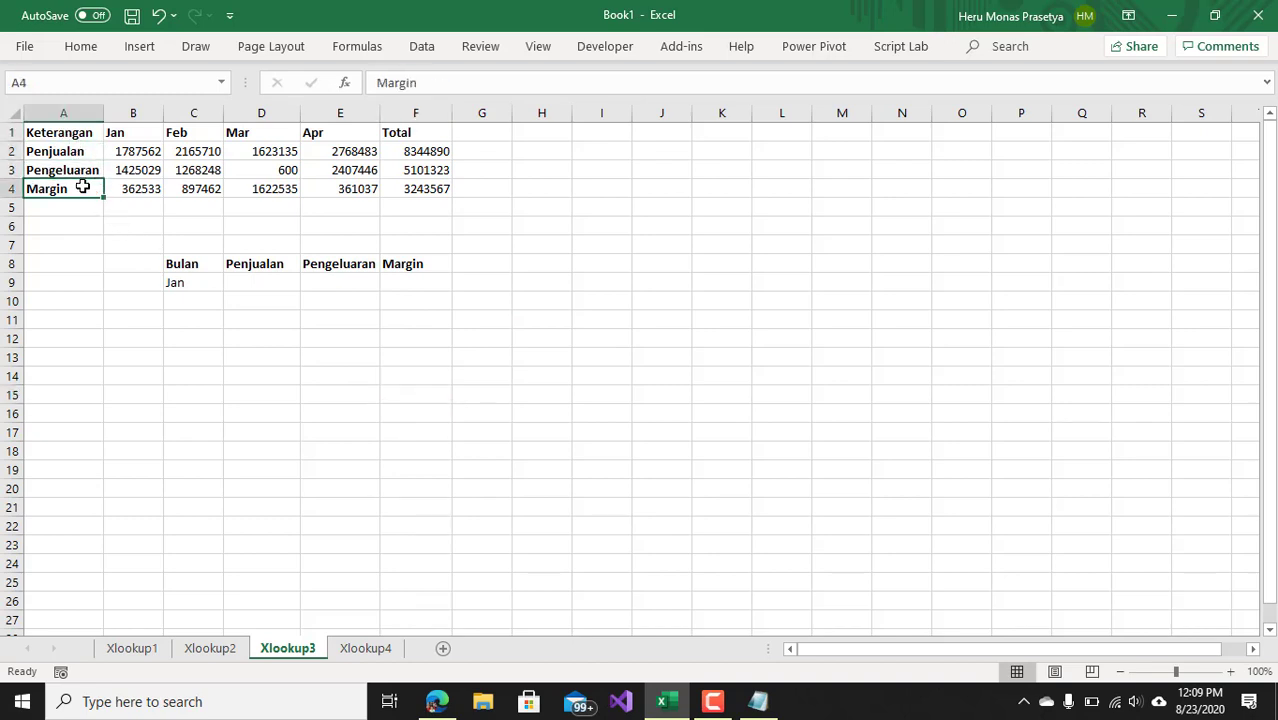
{"action": "left_click", "coordinate": [78, 155]}
{"action": "left_click", "coordinate": [87, 170]}
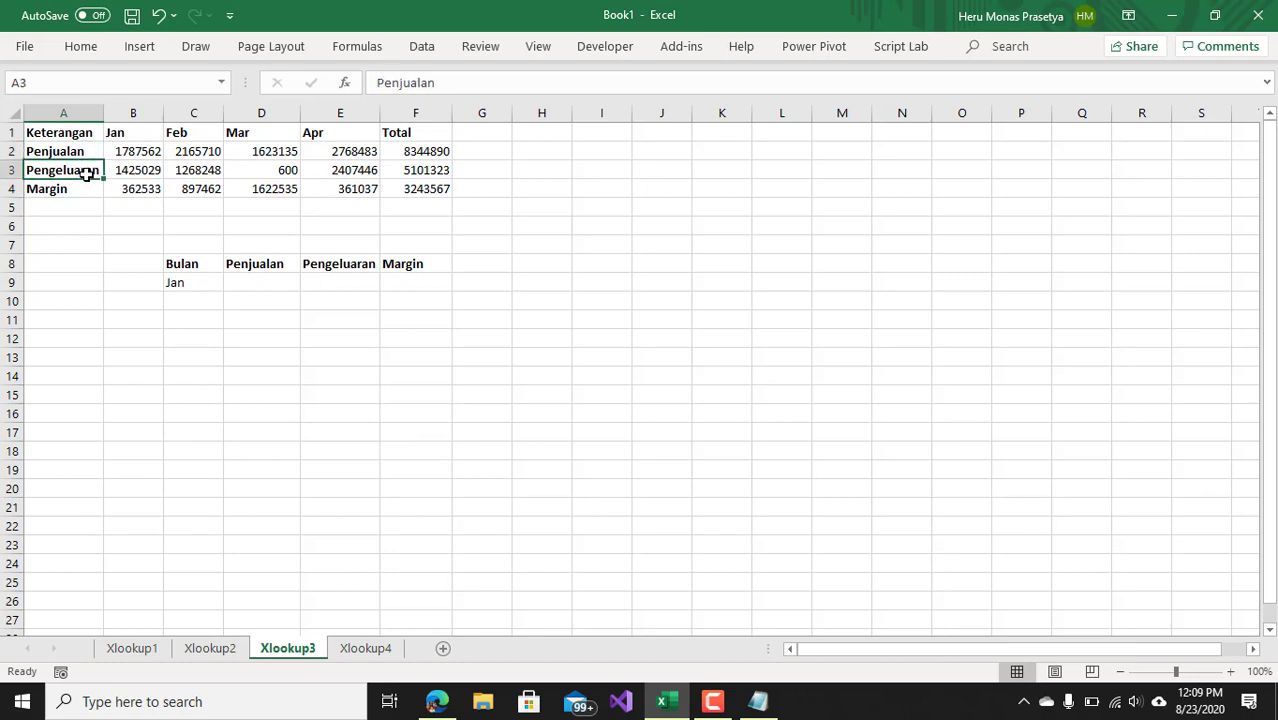
{"action": "left_click", "coordinate": [88, 189]}
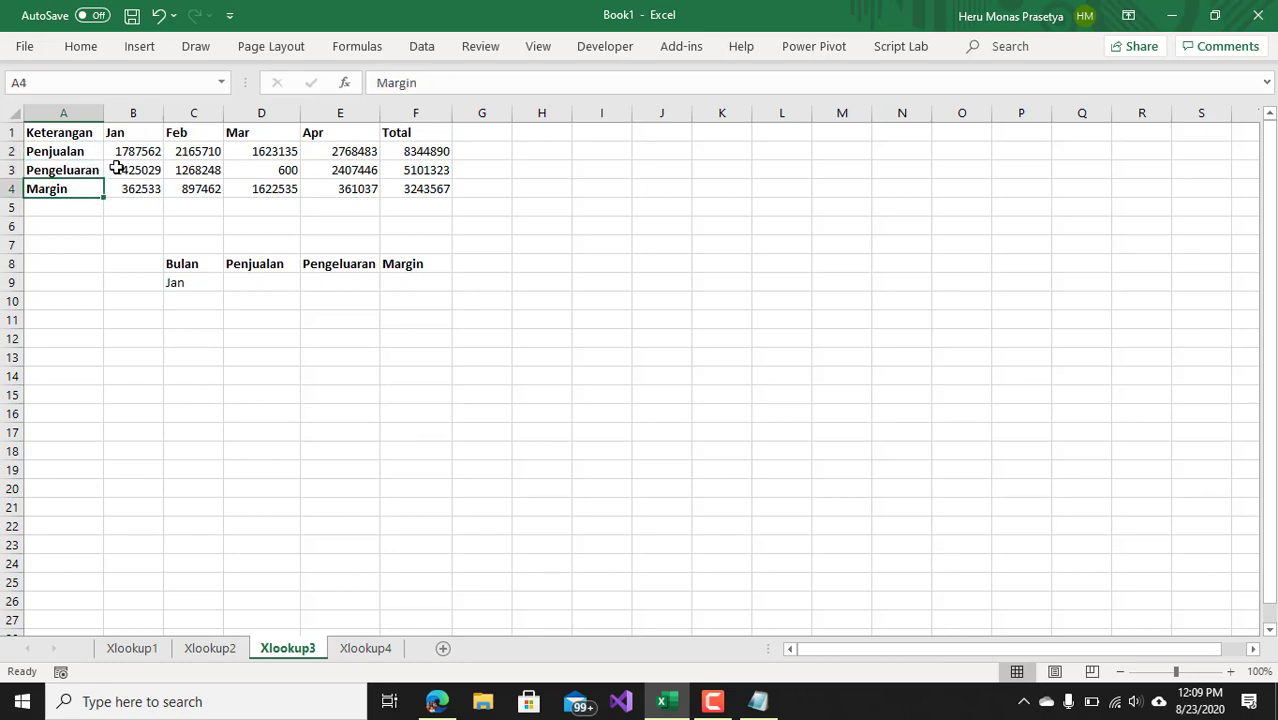
{"action": "left_click", "coordinate": [140, 130]}
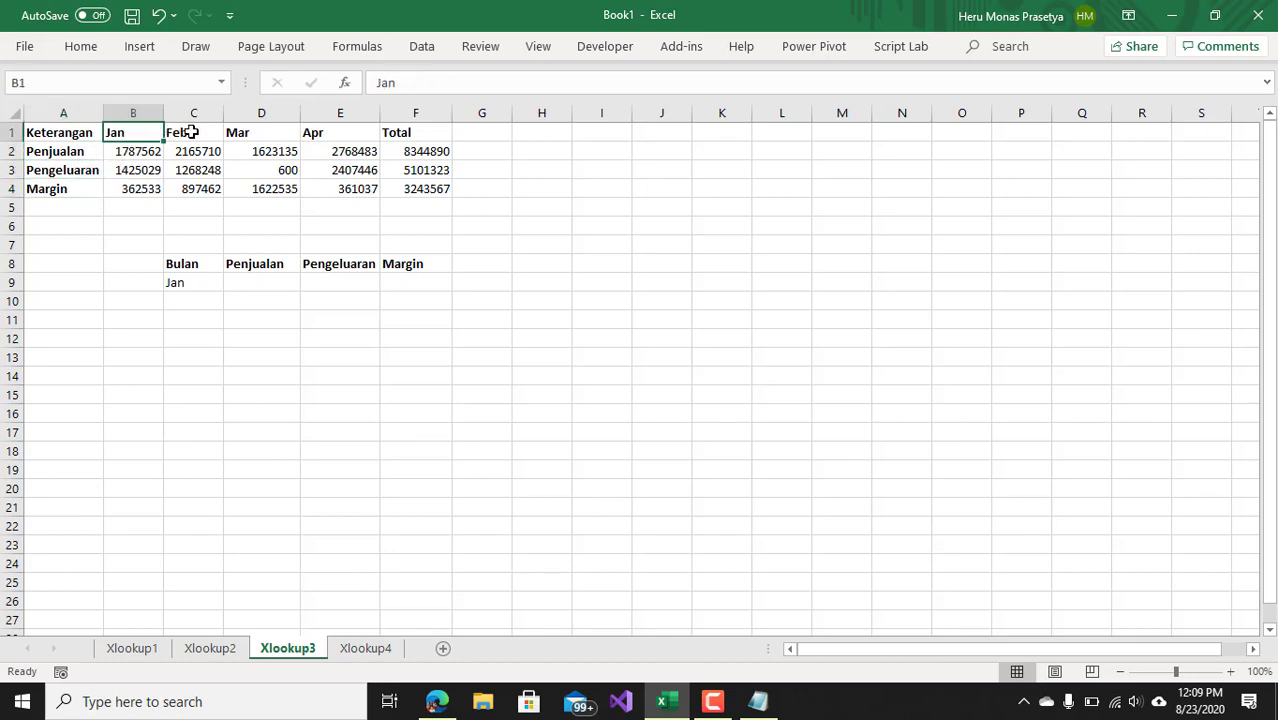
{"action": "left_click", "coordinate": [192, 130]}
{"action": "left_click", "coordinate": [263, 130]}
{"action": "left_click", "coordinate": [349, 130]}
{"action": "left_click", "coordinate": [406, 130]}
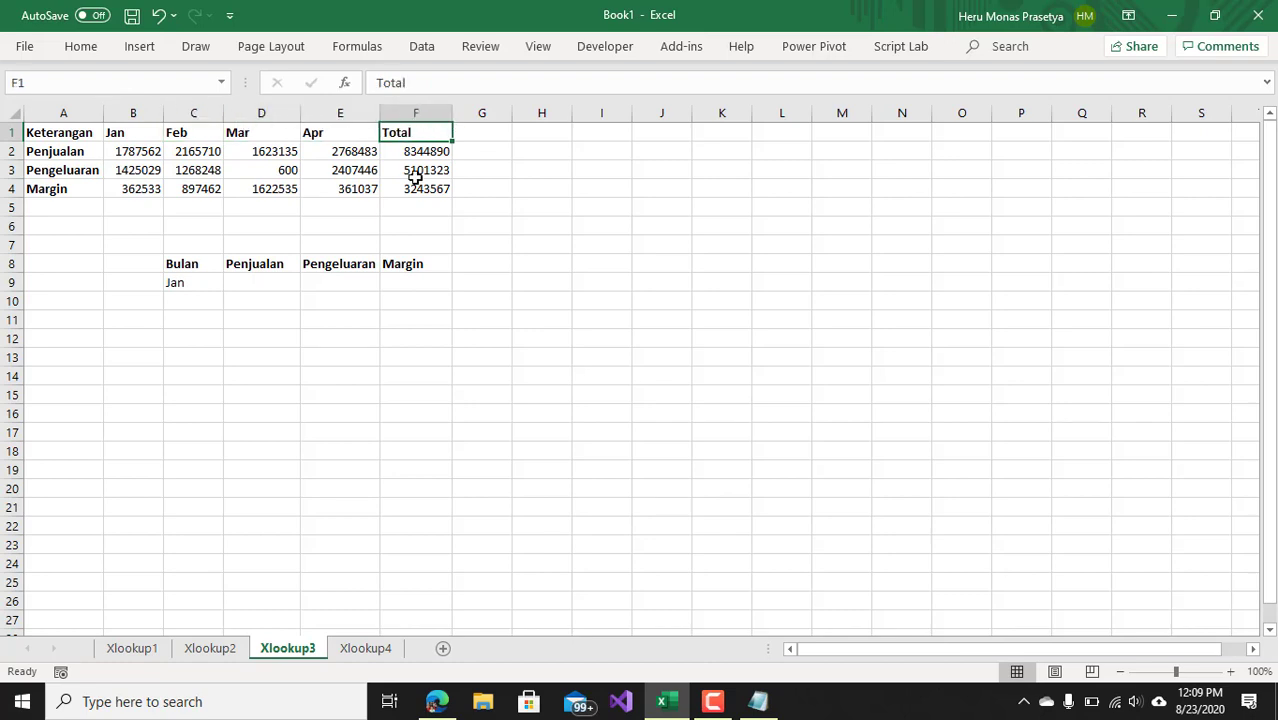
{"action": "left_click", "coordinate": [424, 108]}
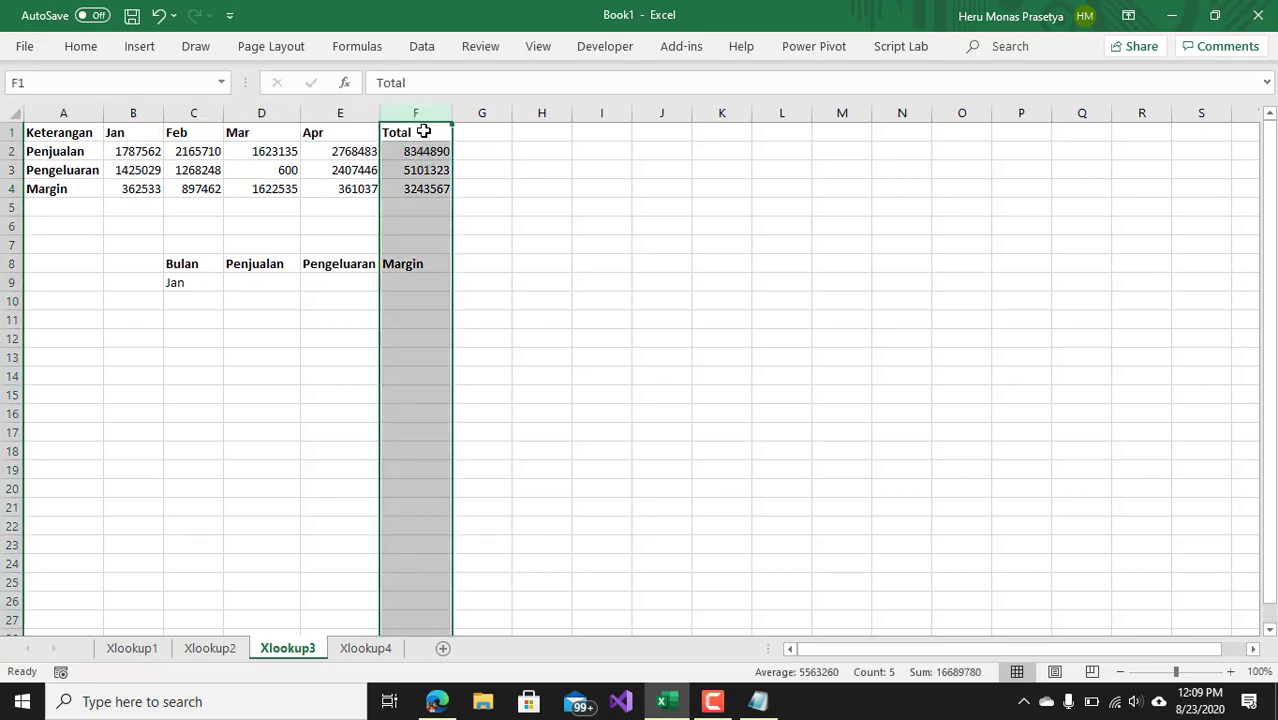
Clear the Total cells F1:F4 and move the Bulan lookup block to start at J7.
{"action": "left_click_drag", "start_coordinate": [422, 130], "coordinate": [424, 181]}
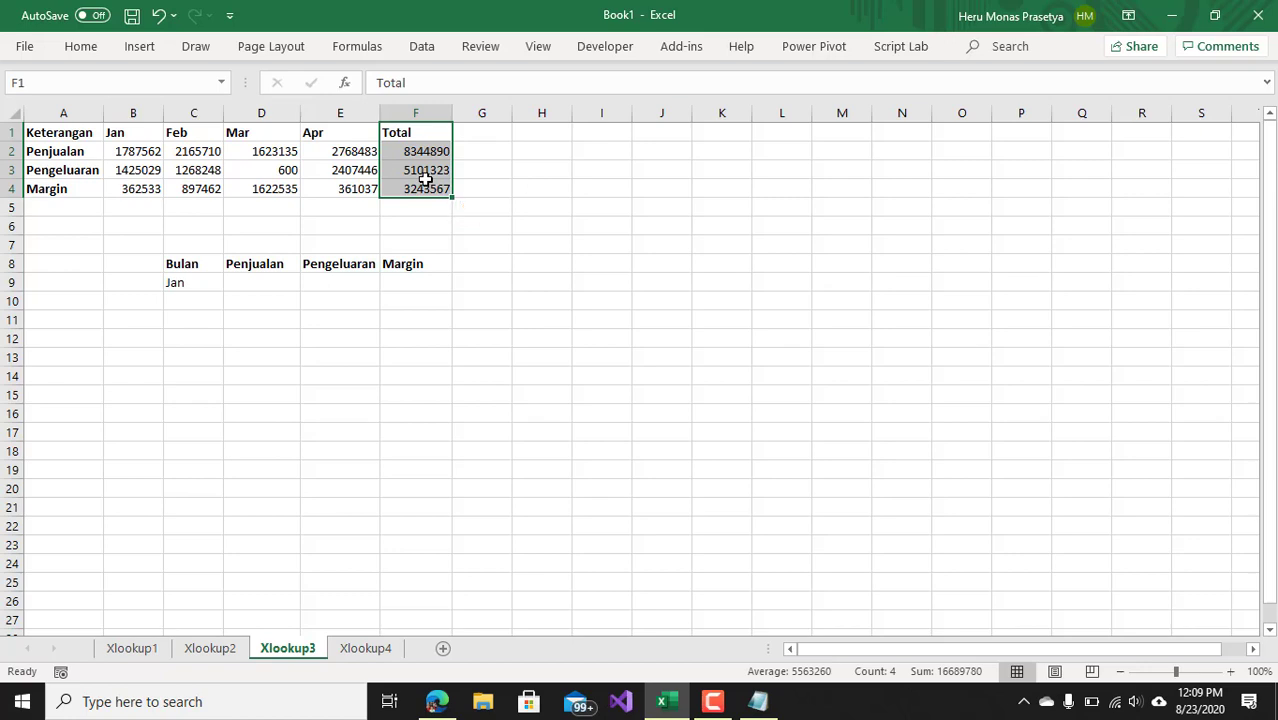
{"action": "key", "text": "Delete"}
{"action": "left_click", "coordinate": [534, 208]}
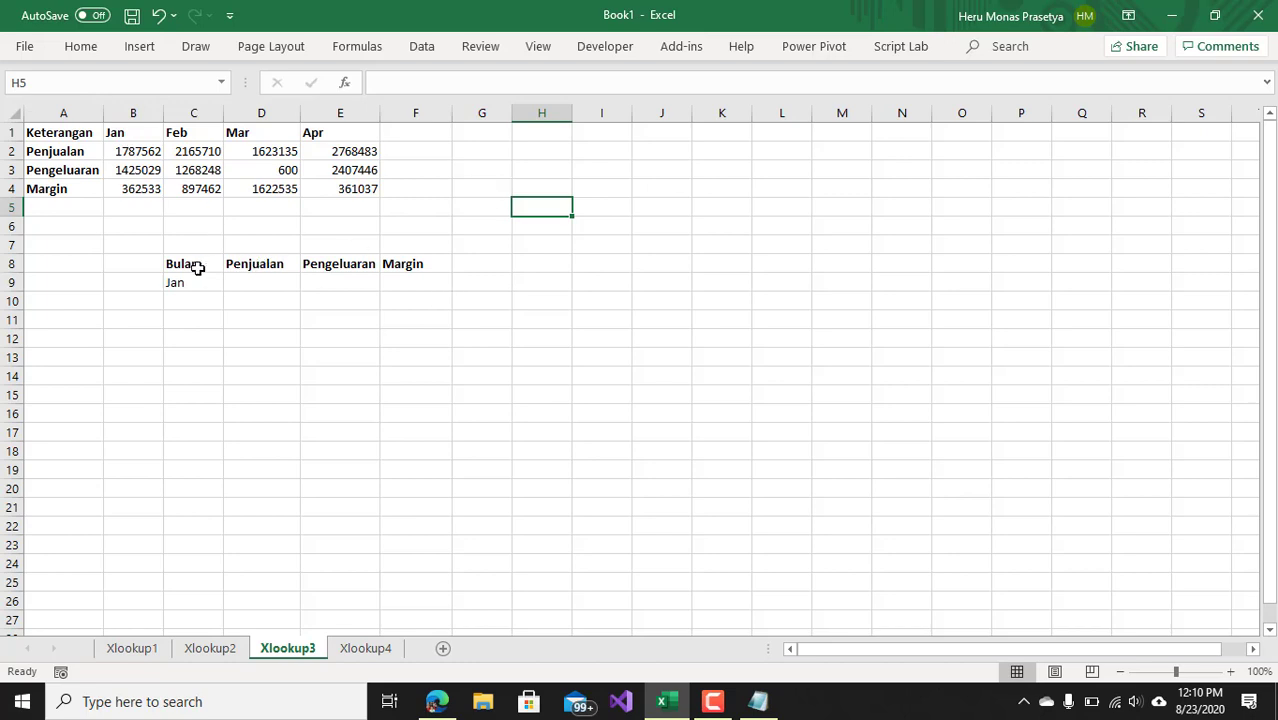
{"action": "mouse_move", "coordinate": [195, 267]}
{"action": "left_mouse_down"}
{"action": "mouse_move", "coordinate": [374, 297]}
{"action": "mouse_move", "coordinate": [870, 284]}
{"action": "mouse_move", "coordinate": [822, 268]}
{"action": "left_mouse_up"}
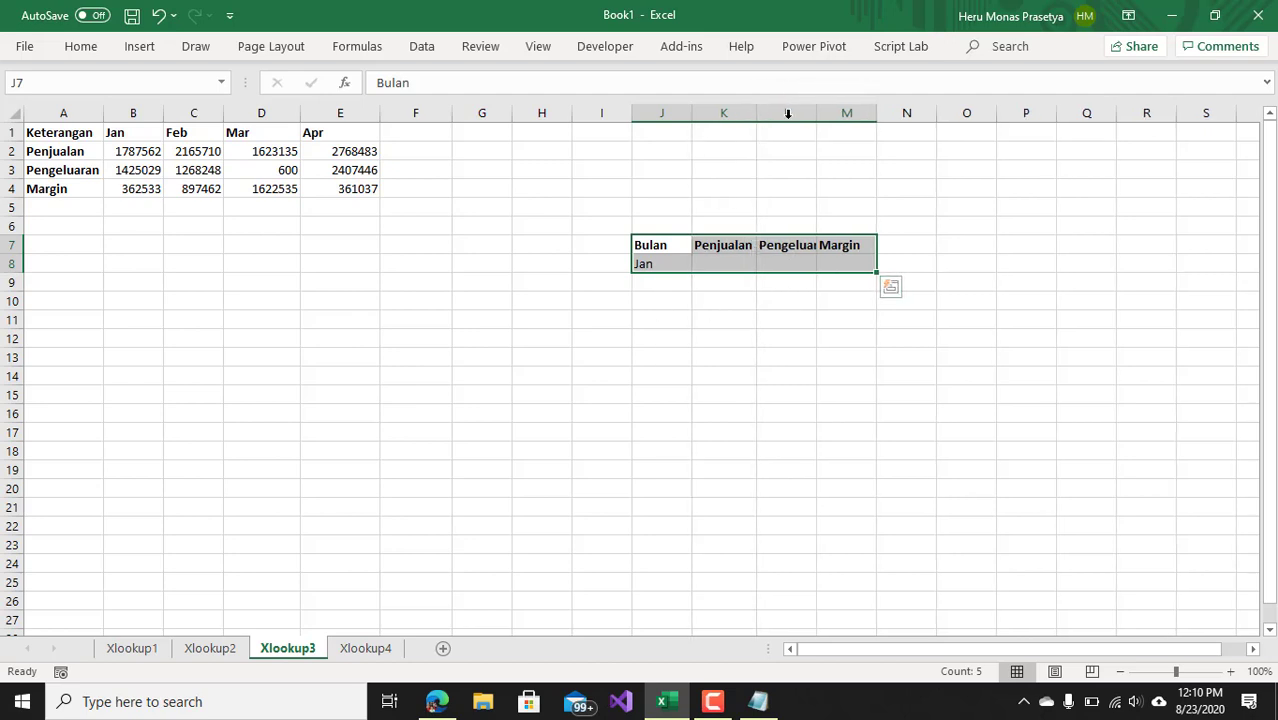
Widen columns K:M to fit Pengeluaran and check that J8's list offers Jan, Feb, Mar, Apr.
{"action": "left_click_drag", "start_coordinate": [755, 113], "coordinate": [950, 113]}
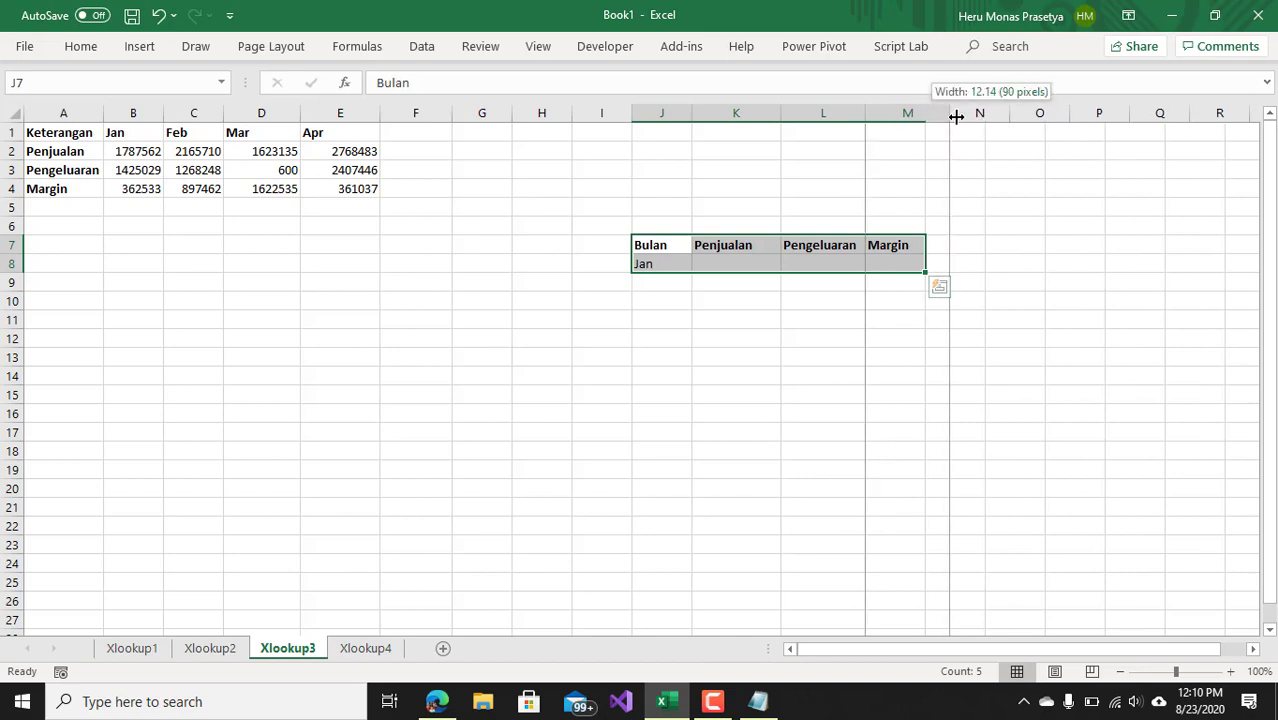
{"action": "left_click", "coordinate": [766, 360]}
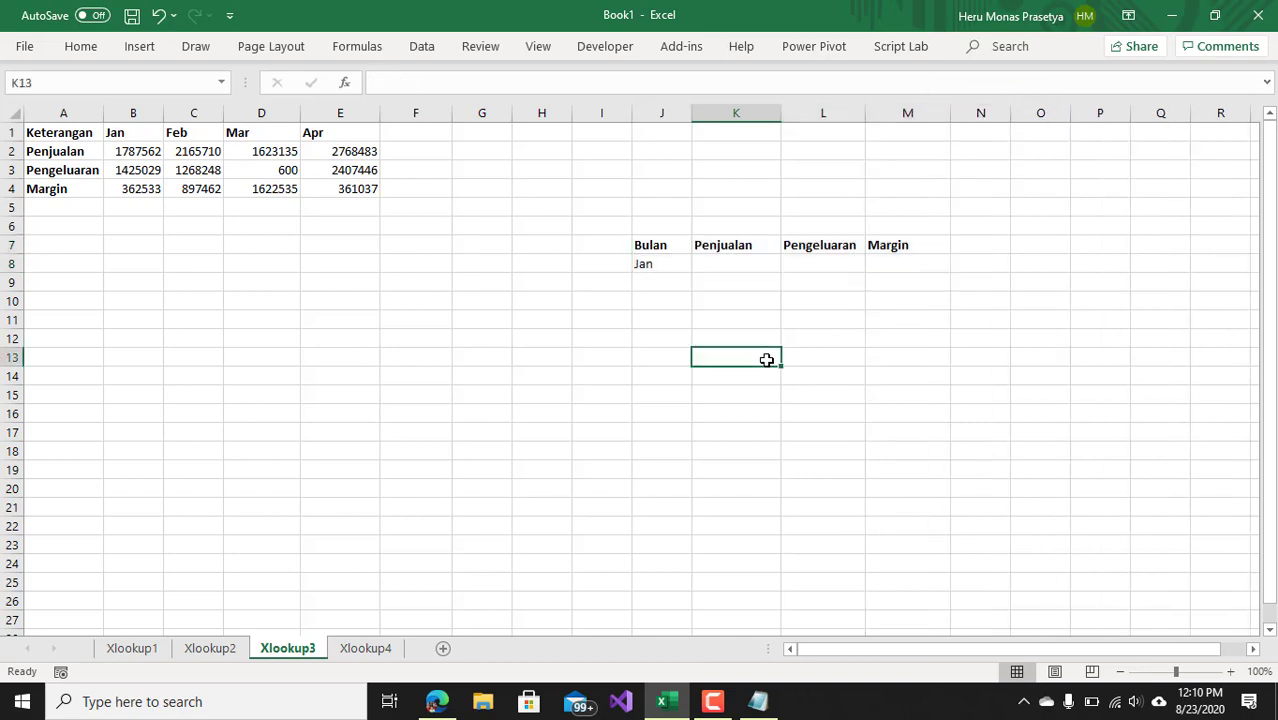
{"action": "left_click", "coordinate": [659, 266]}
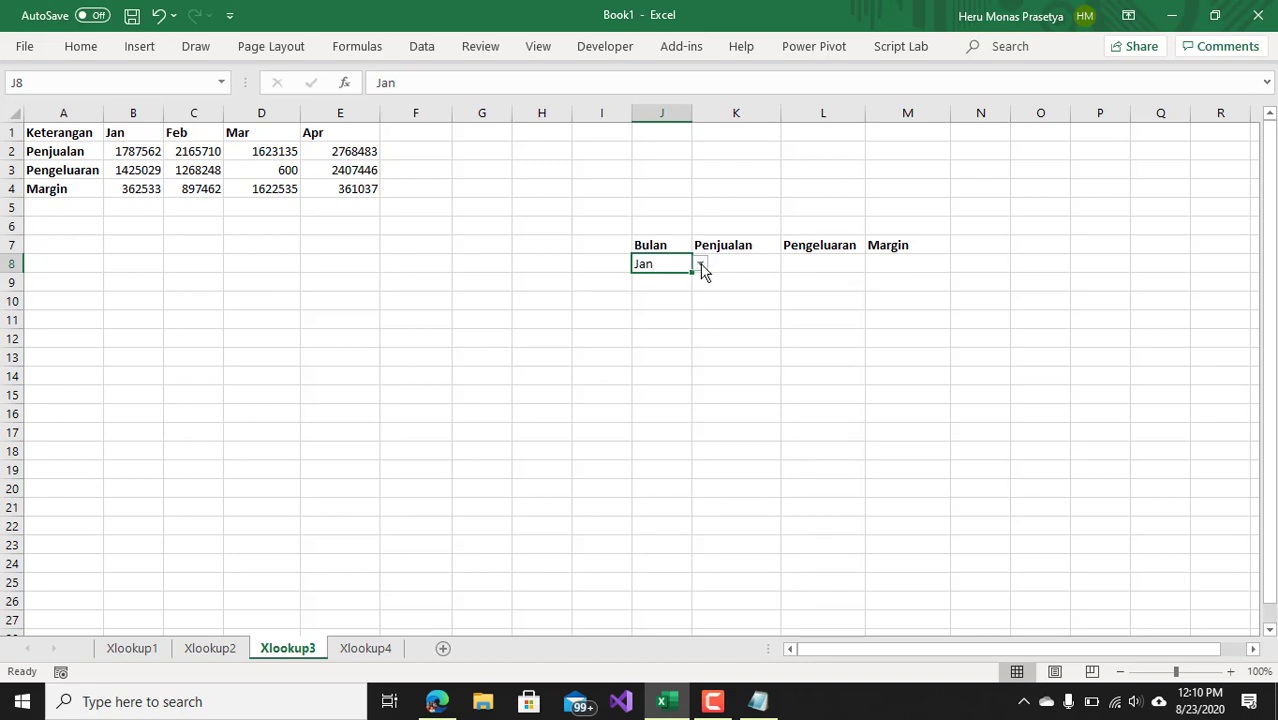
{"action": "left_click", "coordinate": [701, 266]}
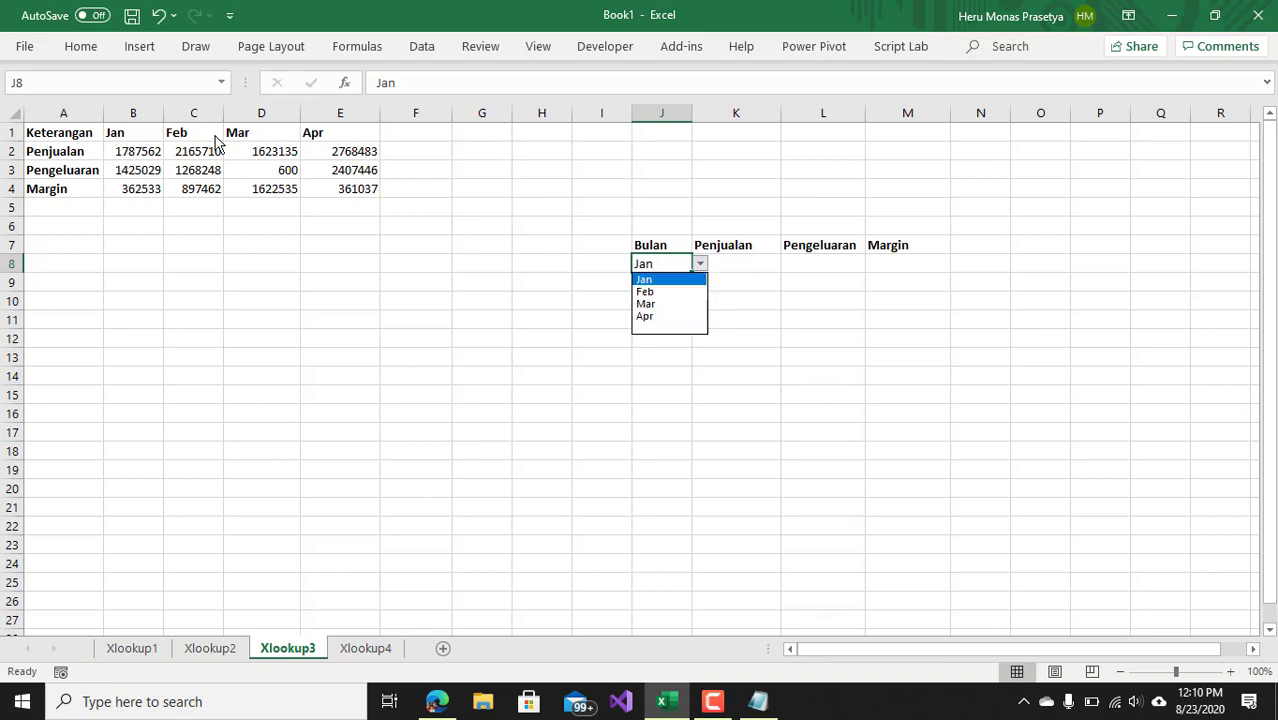
{"action": "left_click", "coordinate": [752, 272]}
{"action": "left_click", "coordinate": [750, 268]}
{"action": "left_click", "coordinate": [821, 267]}
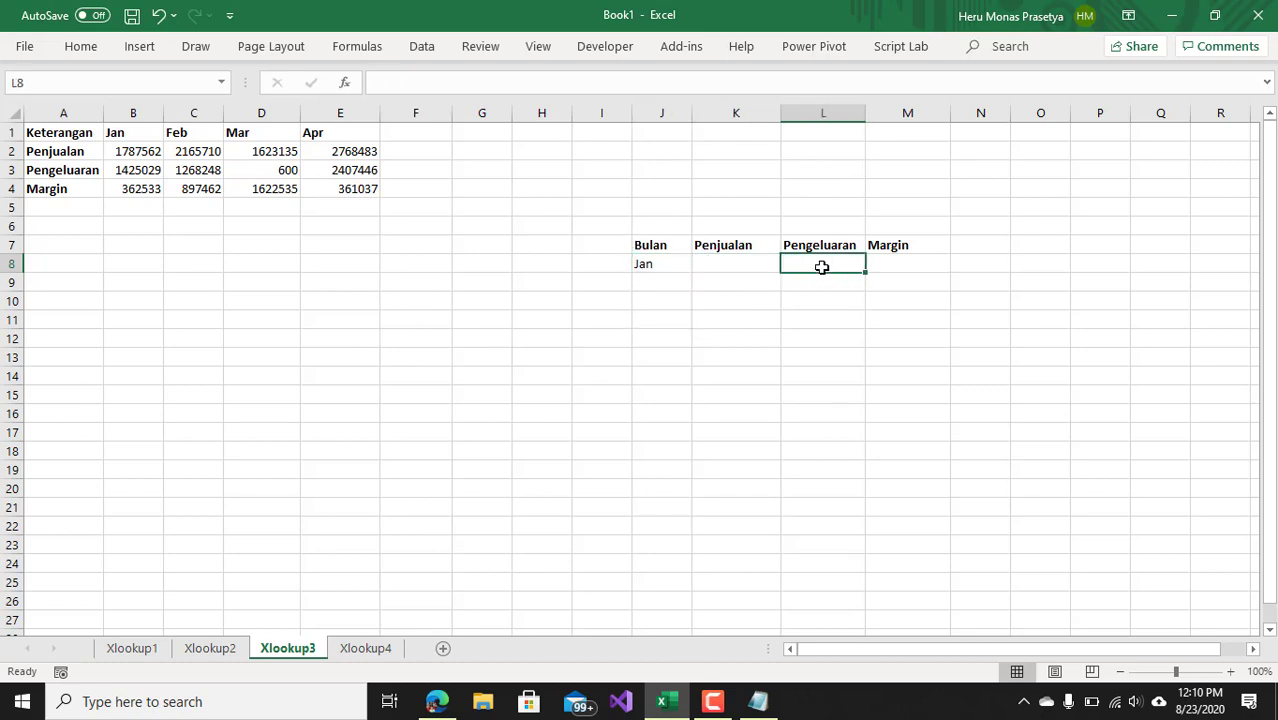
{"action": "left_click", "coordinate": [895, 257]}
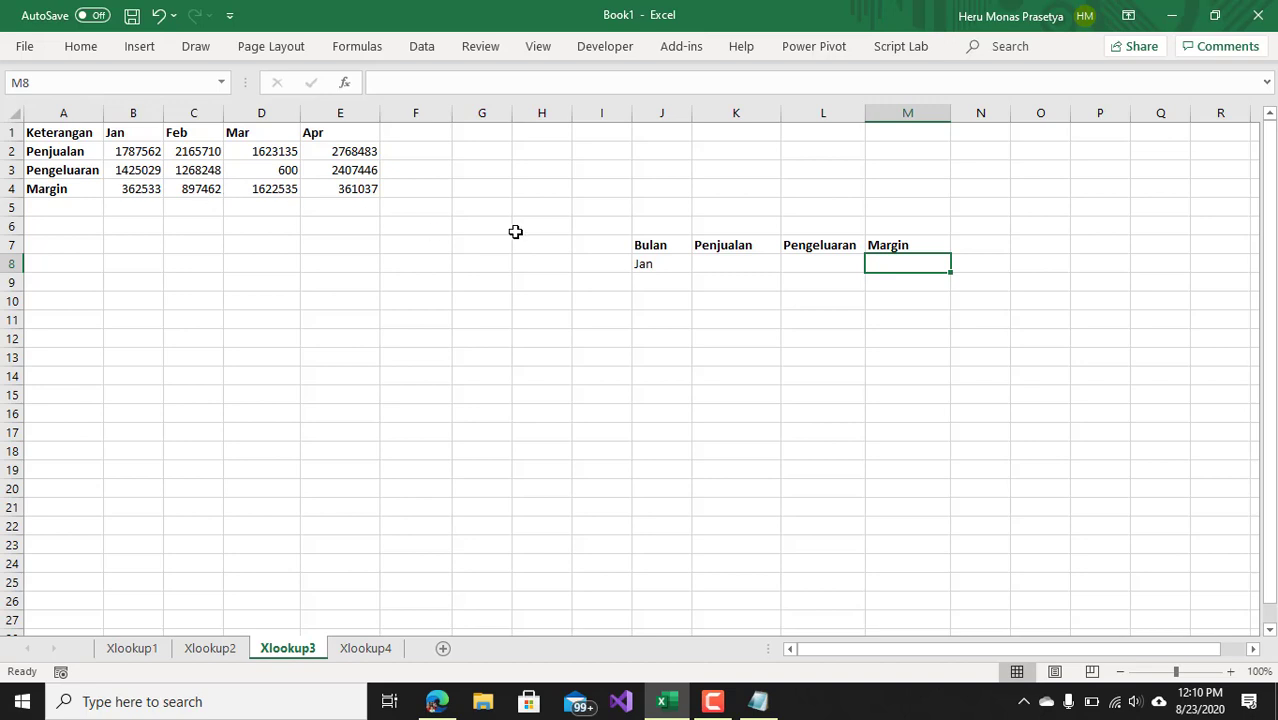
Begin an XLOOKUP formula in K8, removing a mistaken A1:A2 reference.
{"action": "left_click", "coordinate": [708, 260]}
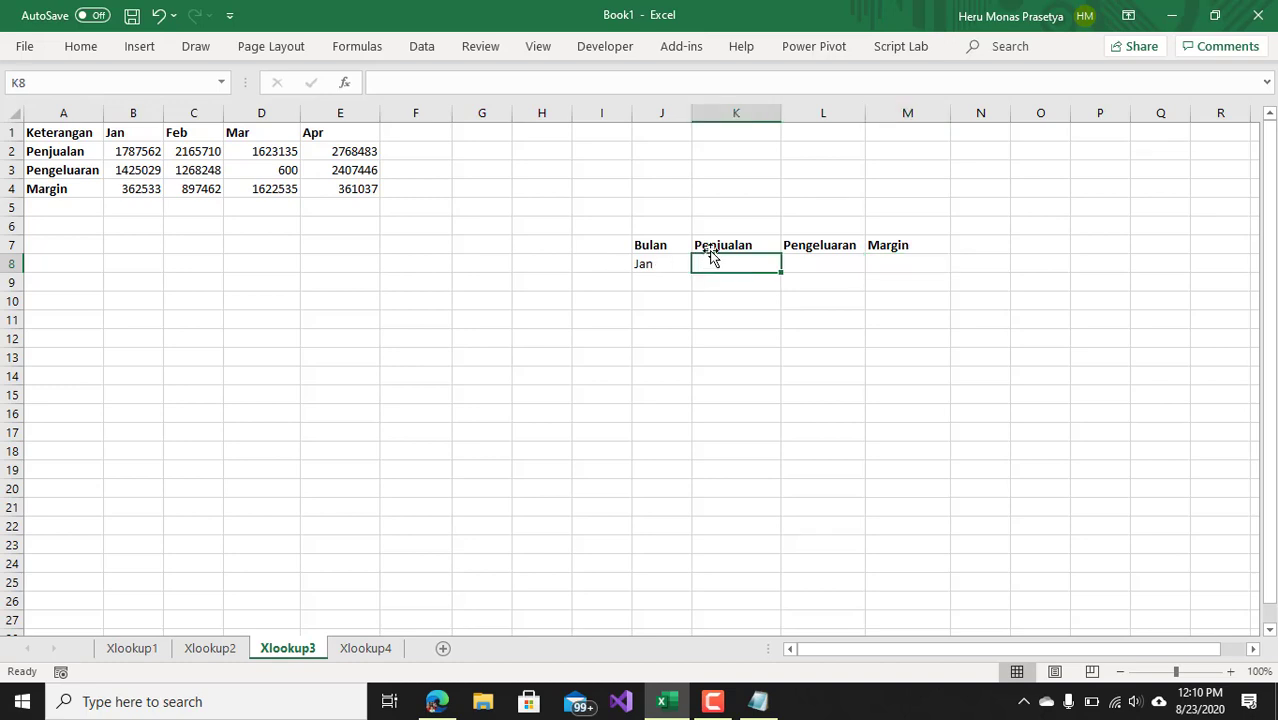
{"action": "type", "text": "=xloo"}
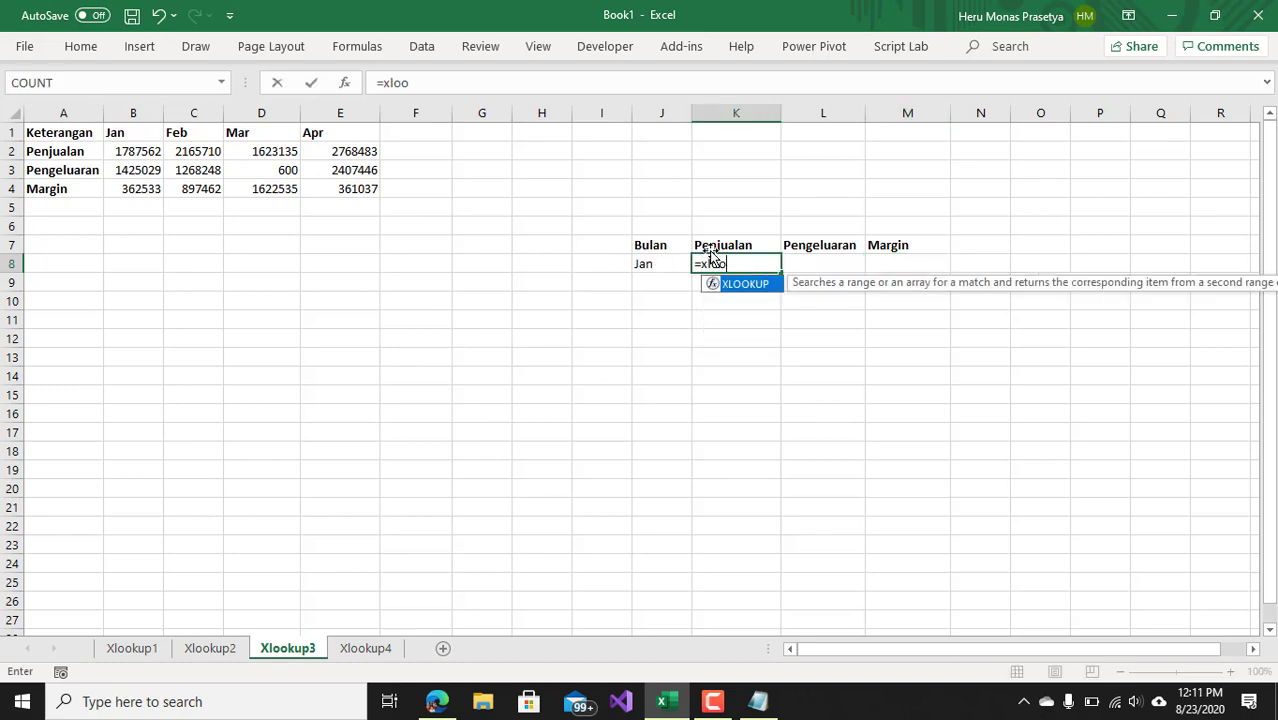
{"action": "key", "text": "Tab"}
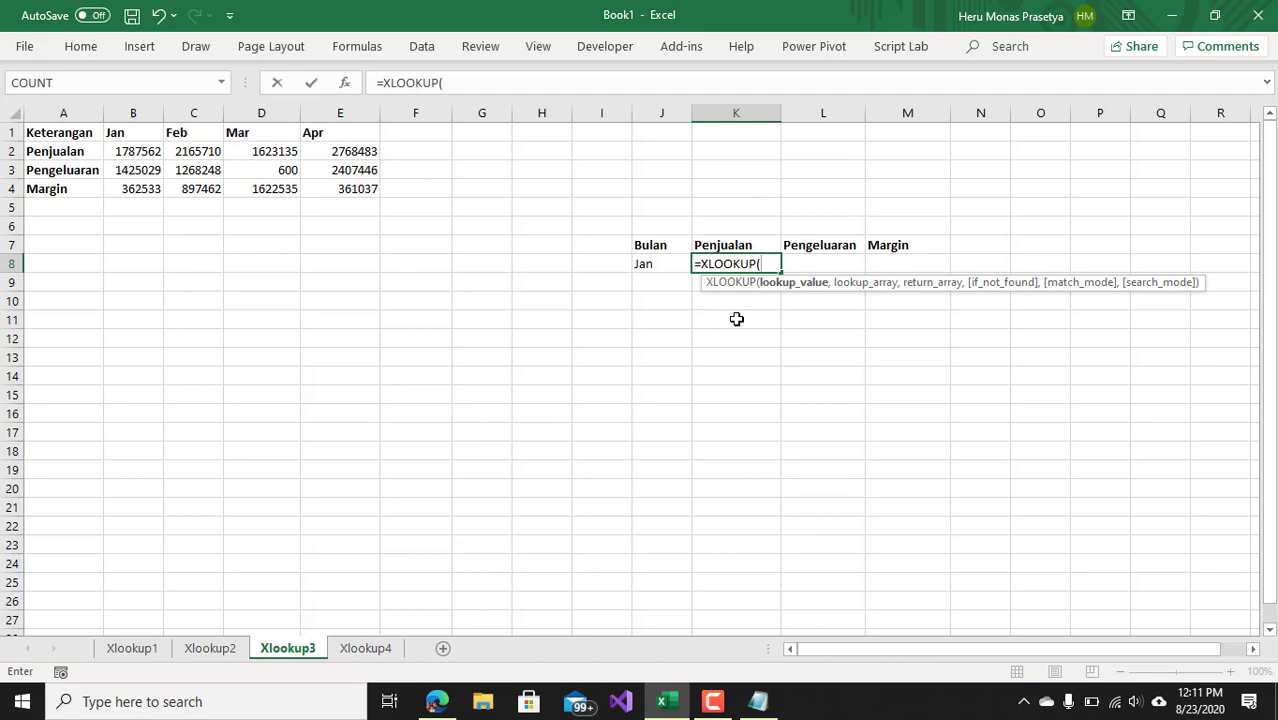
{"action": "left_click", "coordinate": [728, 246]}
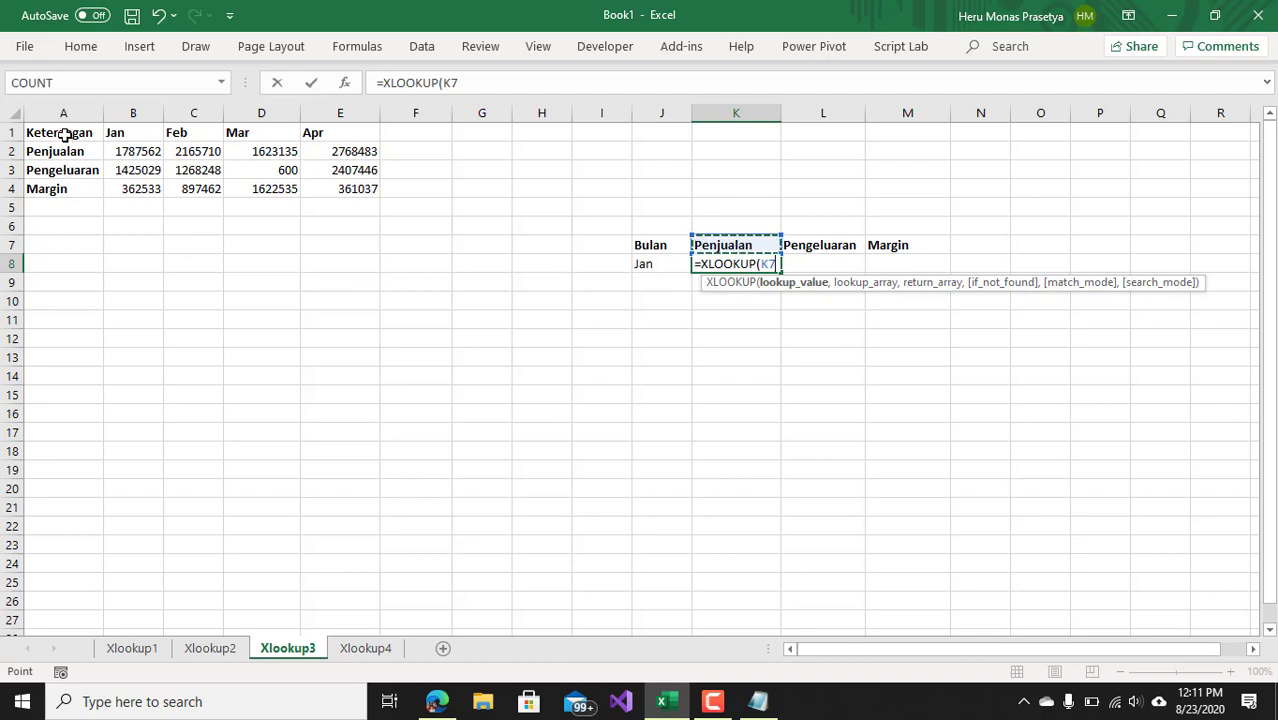
{"action": "left_click_drag", "start_coordinate": [63, 135], "coordinate": [63, 160]}
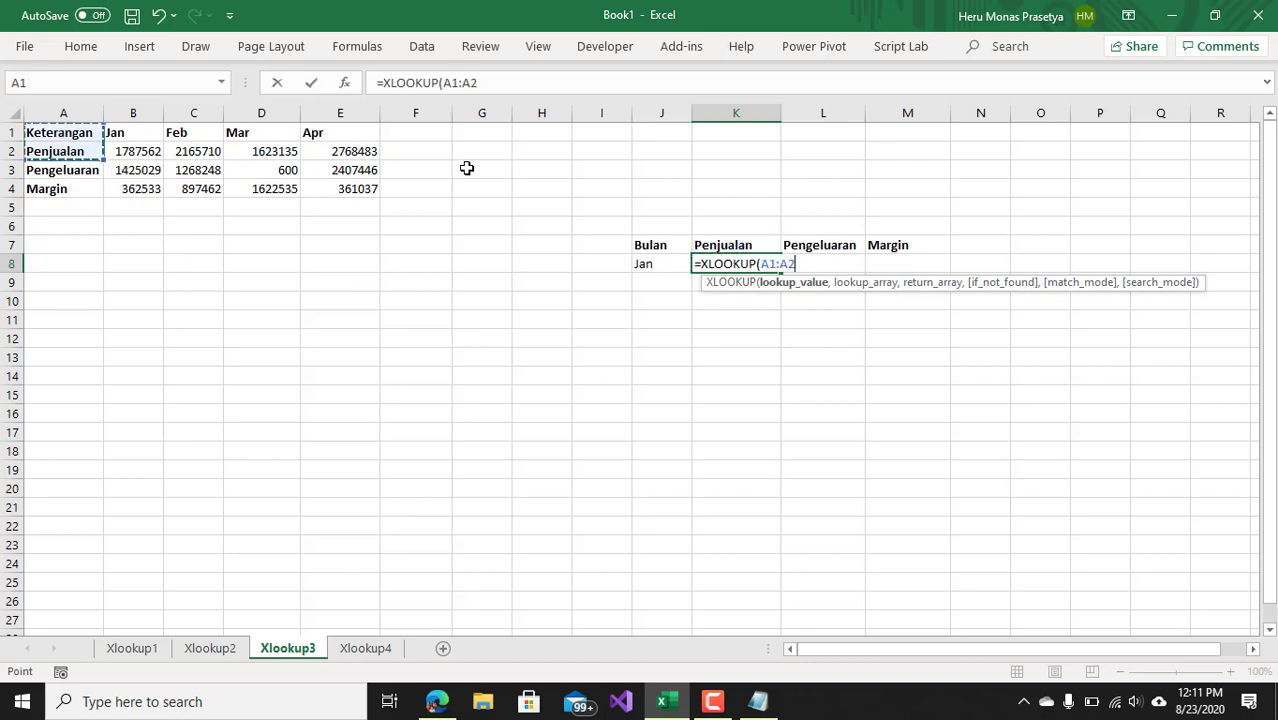
{"action": "key", "text": "BackSpace"}
{"action": "key", "text": "BackSpace"}
{"action": "key", "text": "BackSpace"}
{"action": "key", "text": "BackSpace"}
{"action": "key", "text": "BackSpace"}
{"action": "key", "text": "BackSpace"}
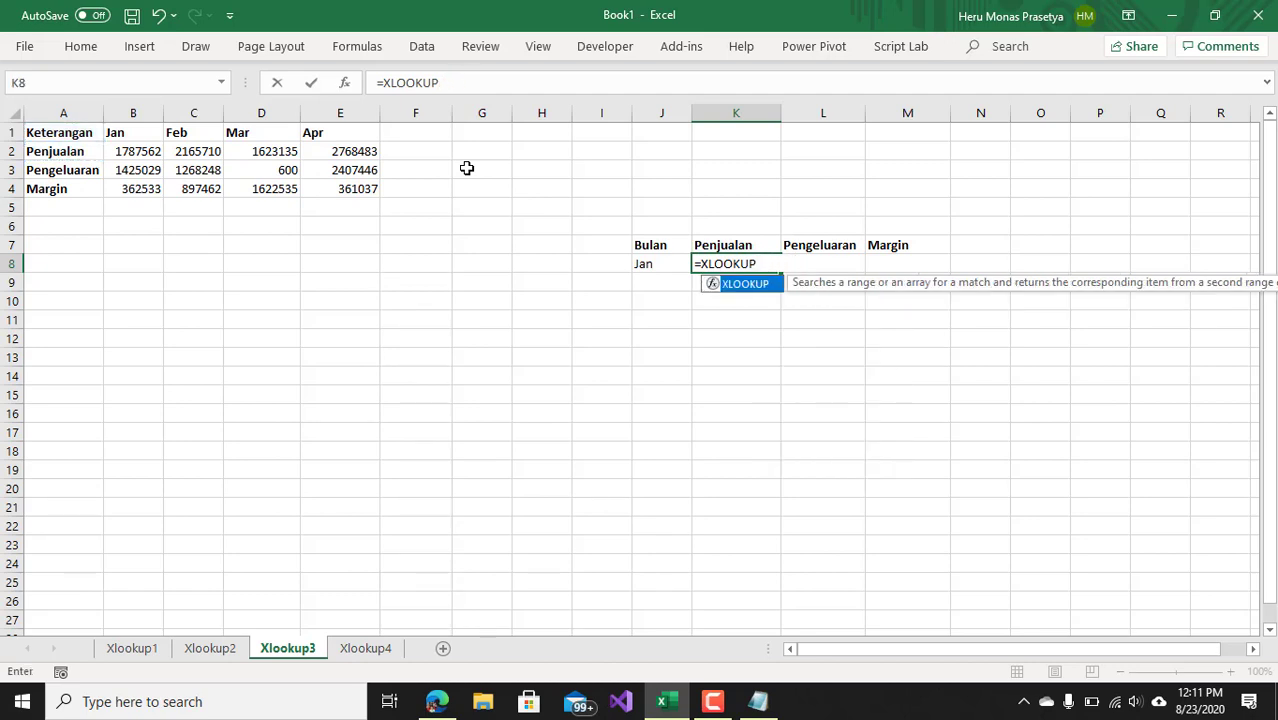
{"action": "type", "text": "("}
{"action": "key", "text": "BackSpace"}
{"action": "type", "text": "("}
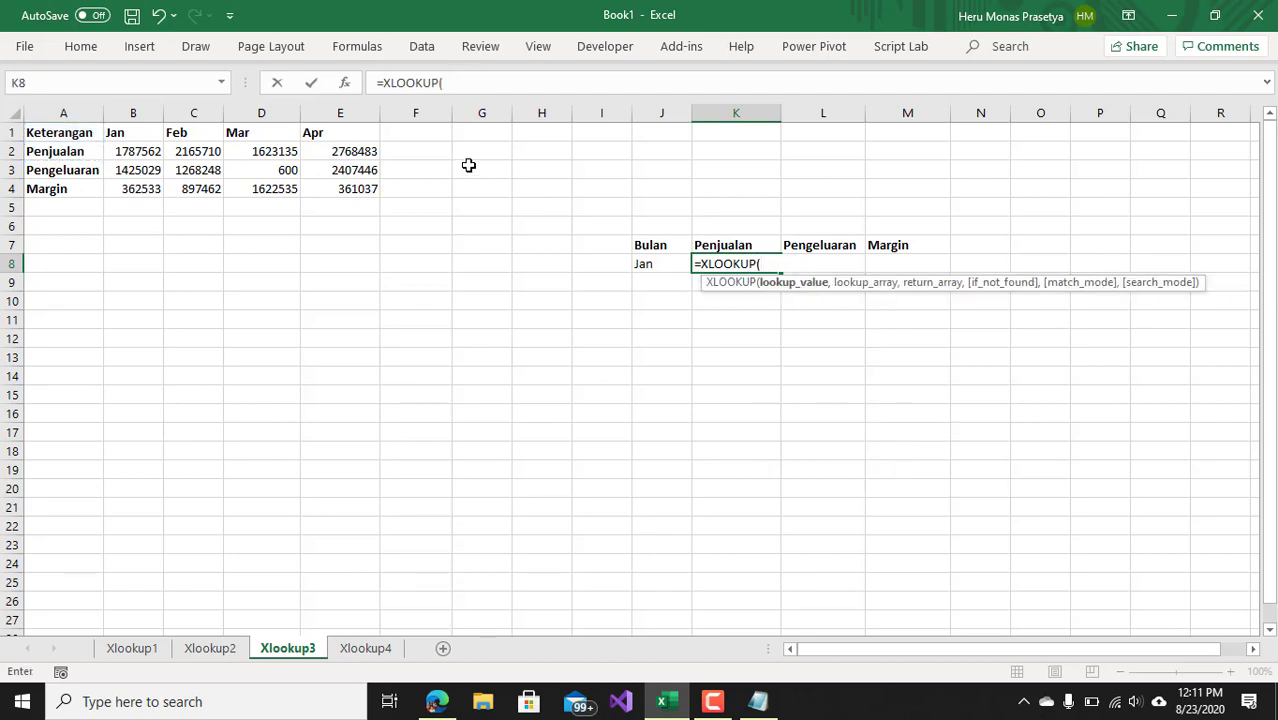
Use the Penjualan header K7 as the lookup value and A1:A4 as the lookup range.
{"action": "left_click", "coordinate": [724, 247]}
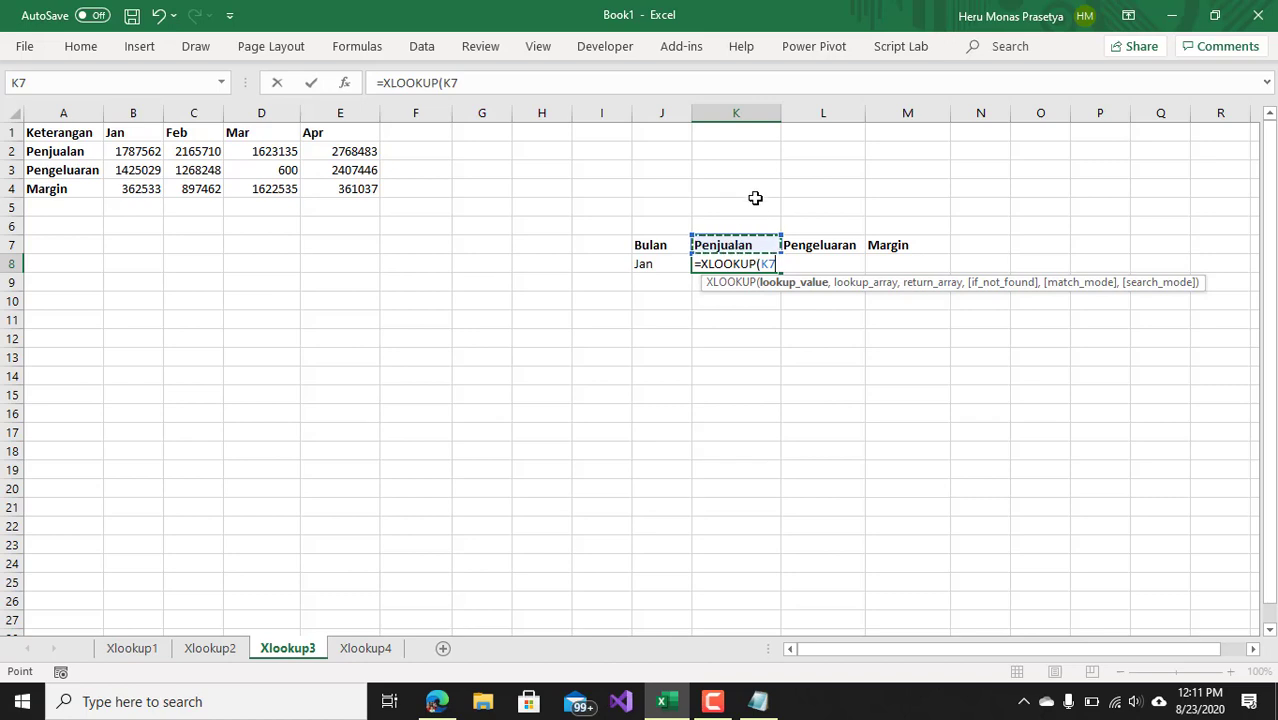
{"action": "type", "text": ","}
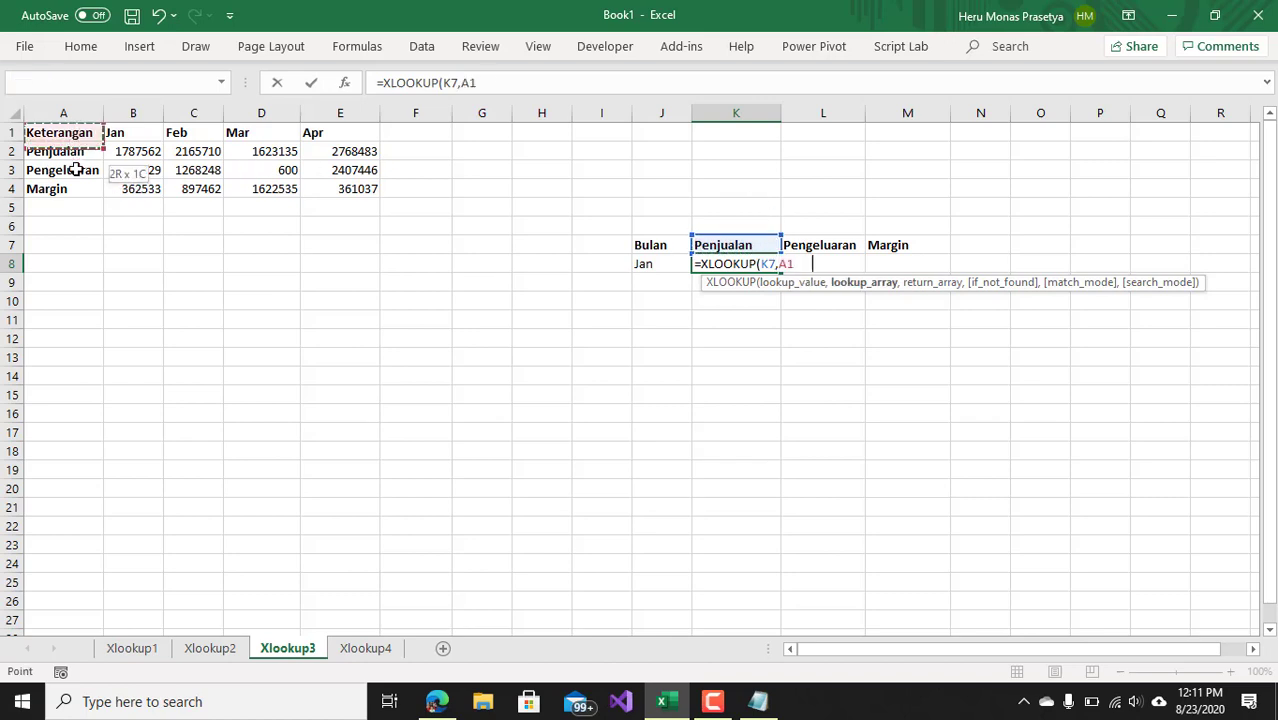
{"action": "left_click_drag", "start_coordinate": [76, 133], "coordinate": [66, 189]}
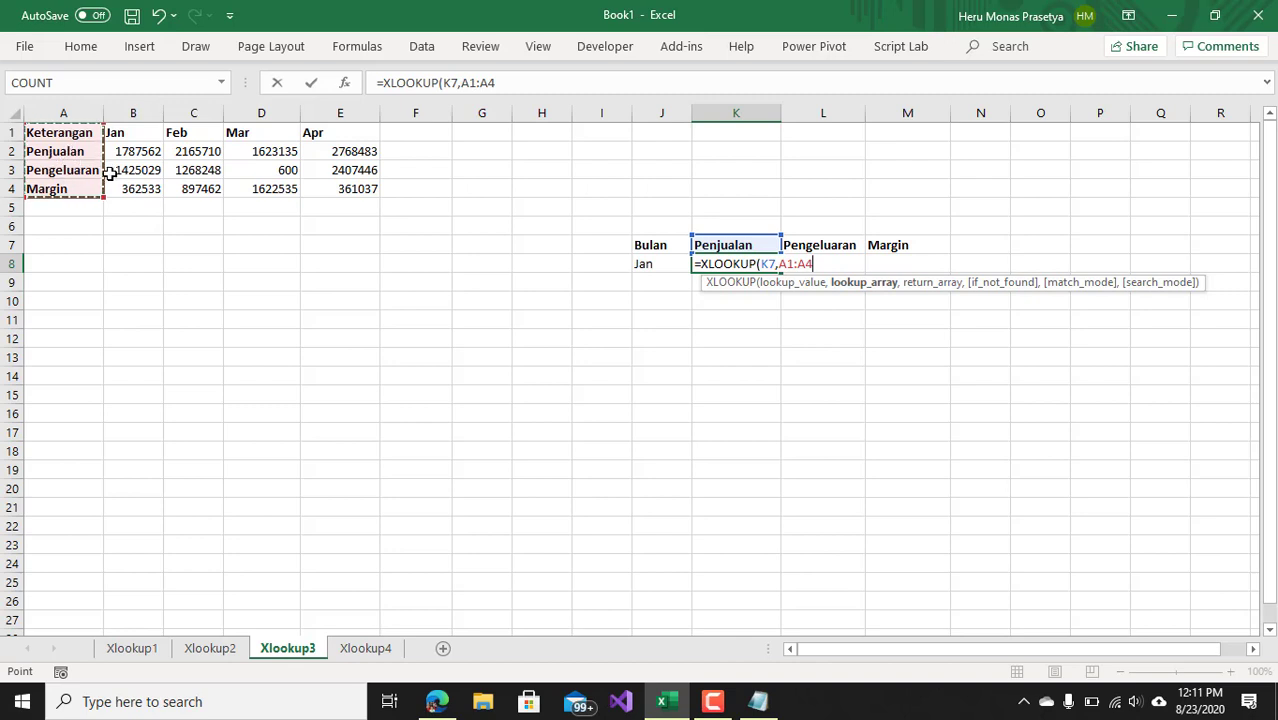
{"action": "type", "text": ","}
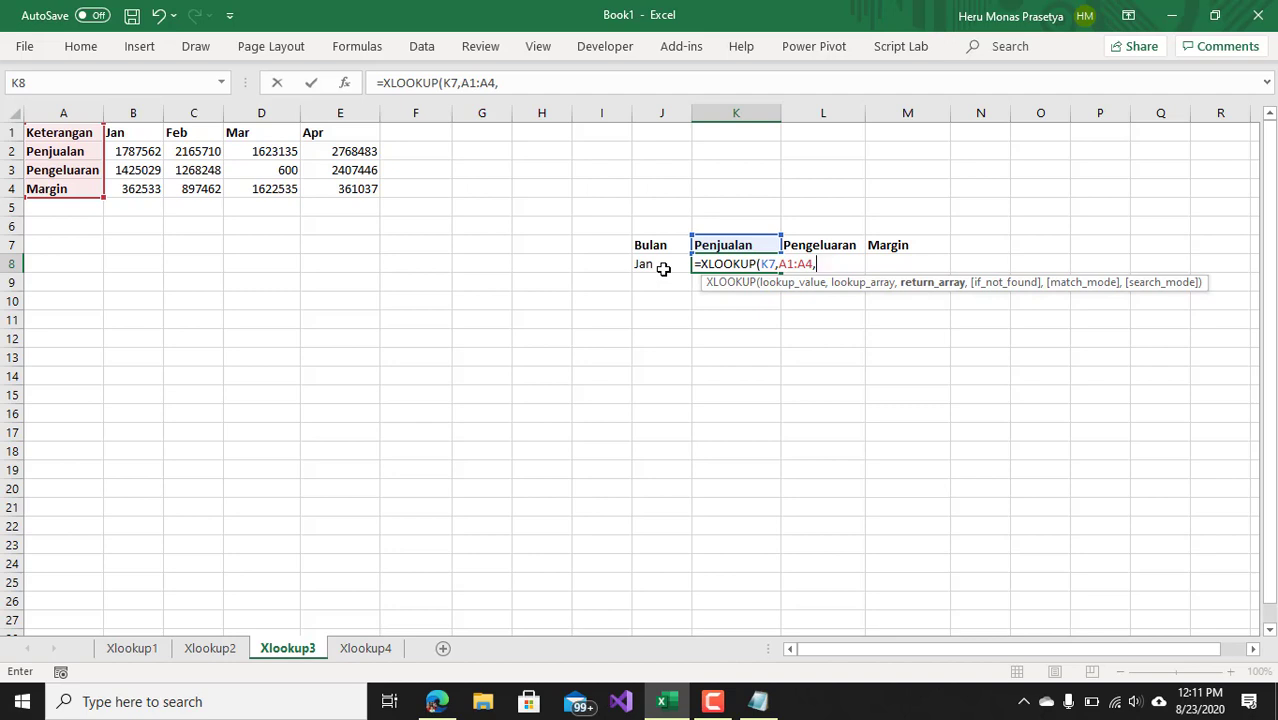
Nest XLOOKUP(J8,B1:E1,B2:E4) as K8's return array and commit the formula.
{"action": "type", "text": "xl"}
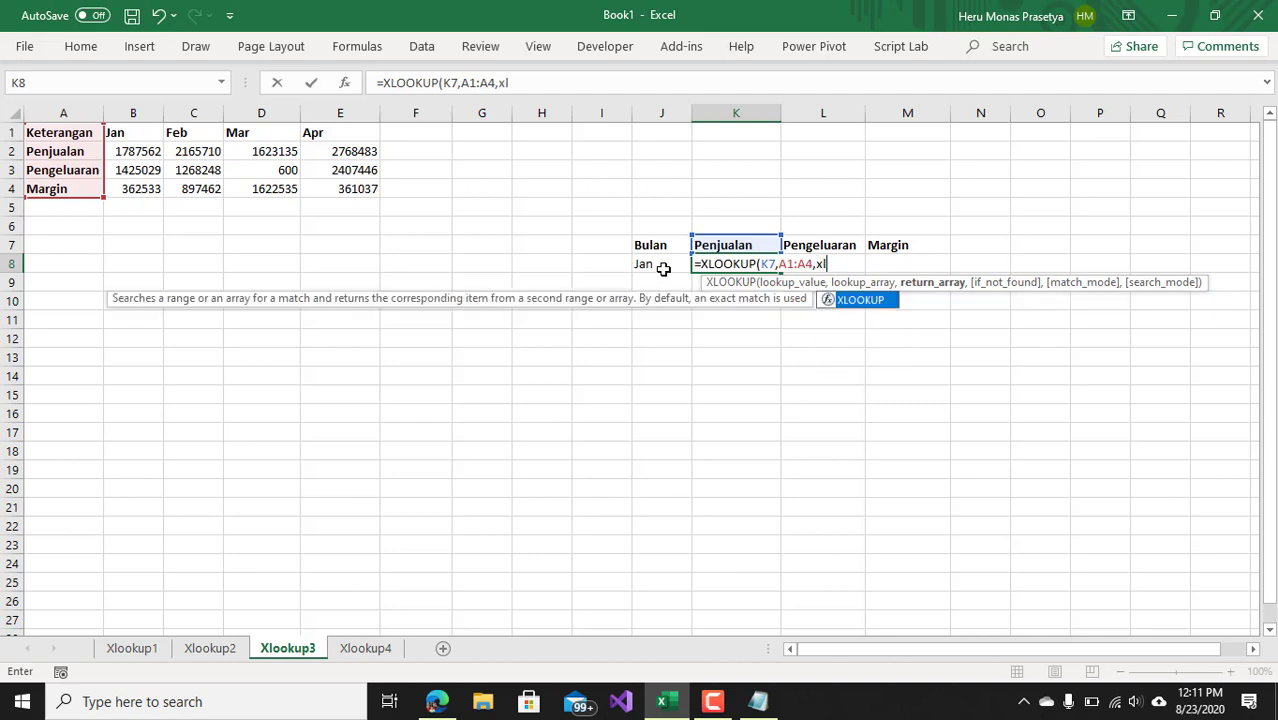
{"action": "key", "text": "Tab"}
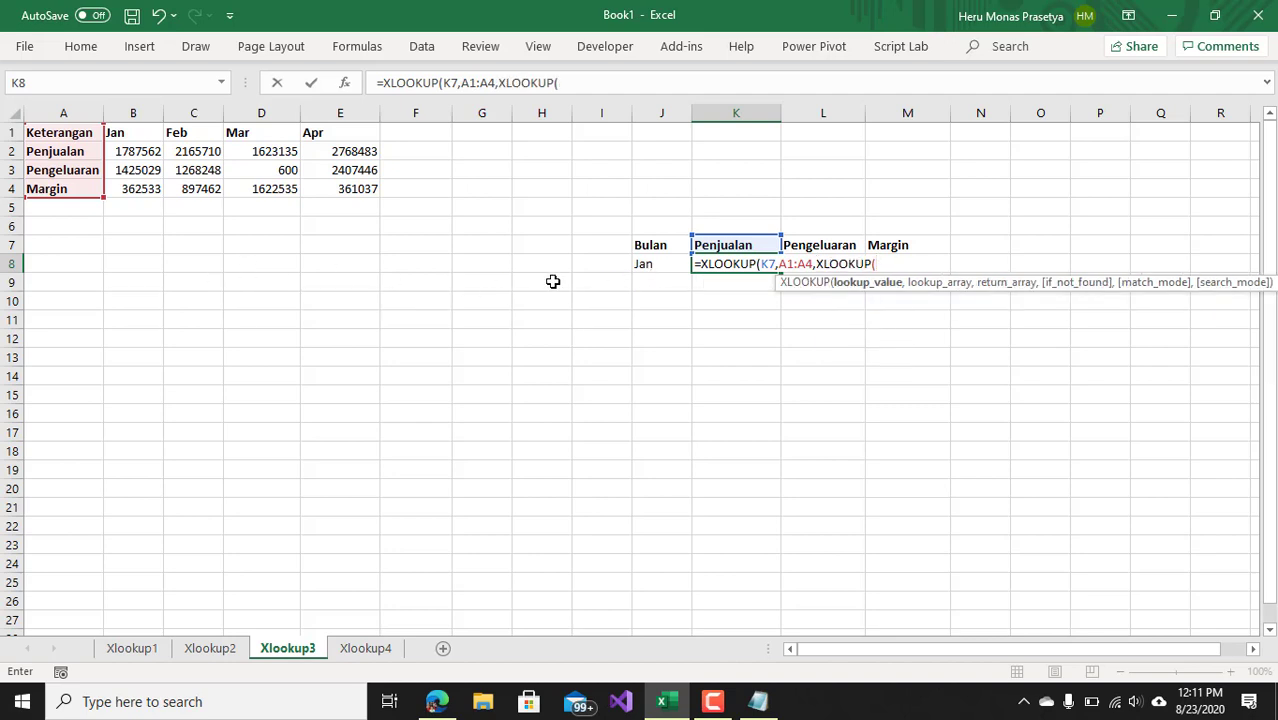
{"action": "left_click", "coordinate": [659, 265]}
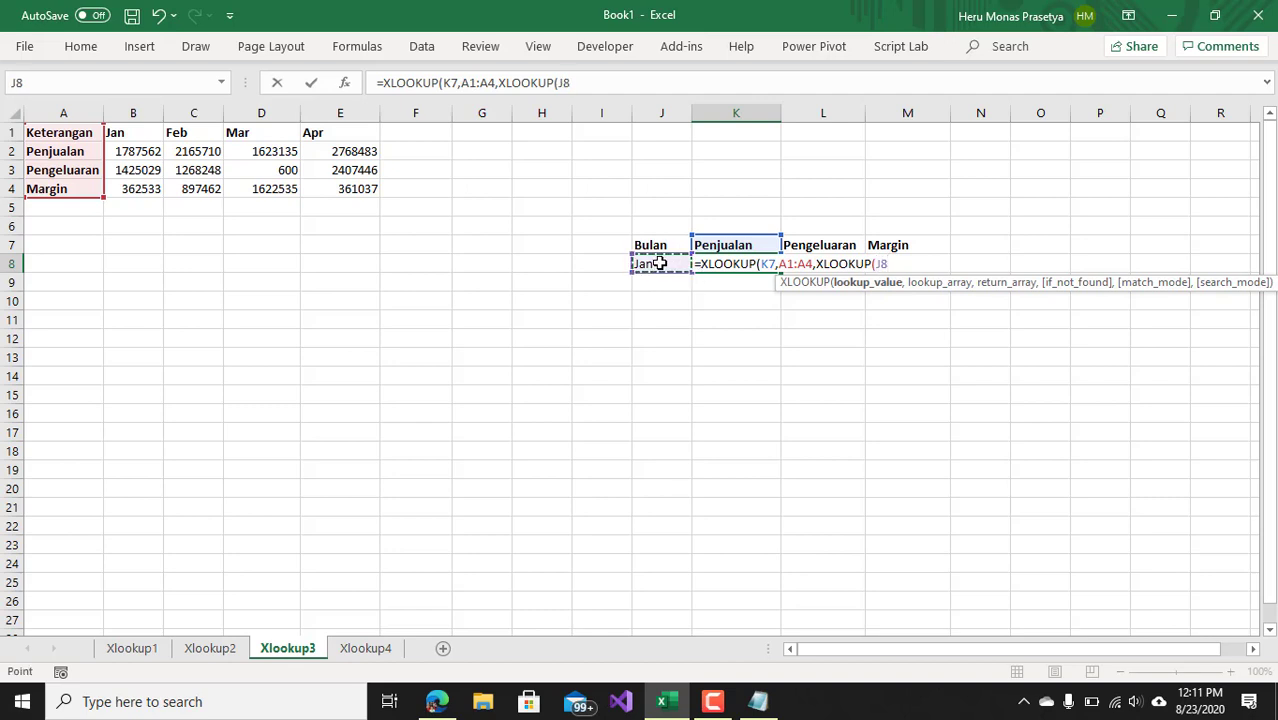
{"action": "type", "text": ","}
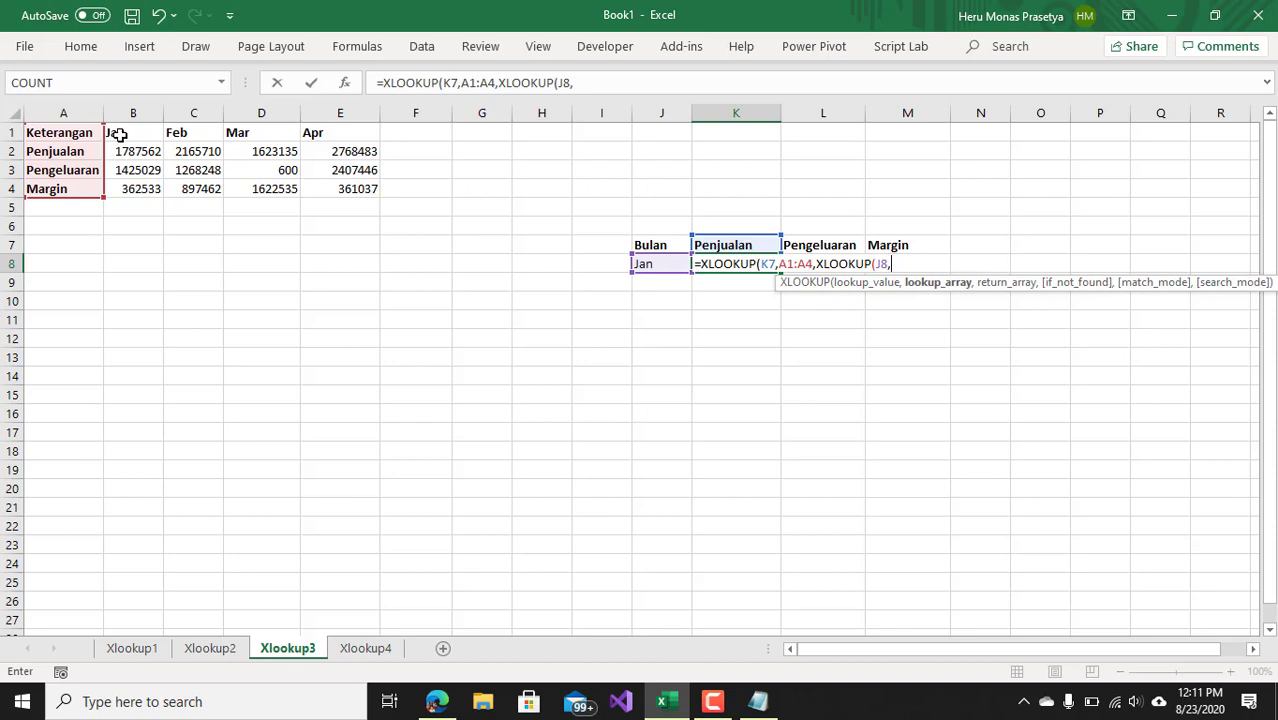
{"action": "left_click_drag", "start_coordinate": [118, 135], "coordinate": [345, 135]}
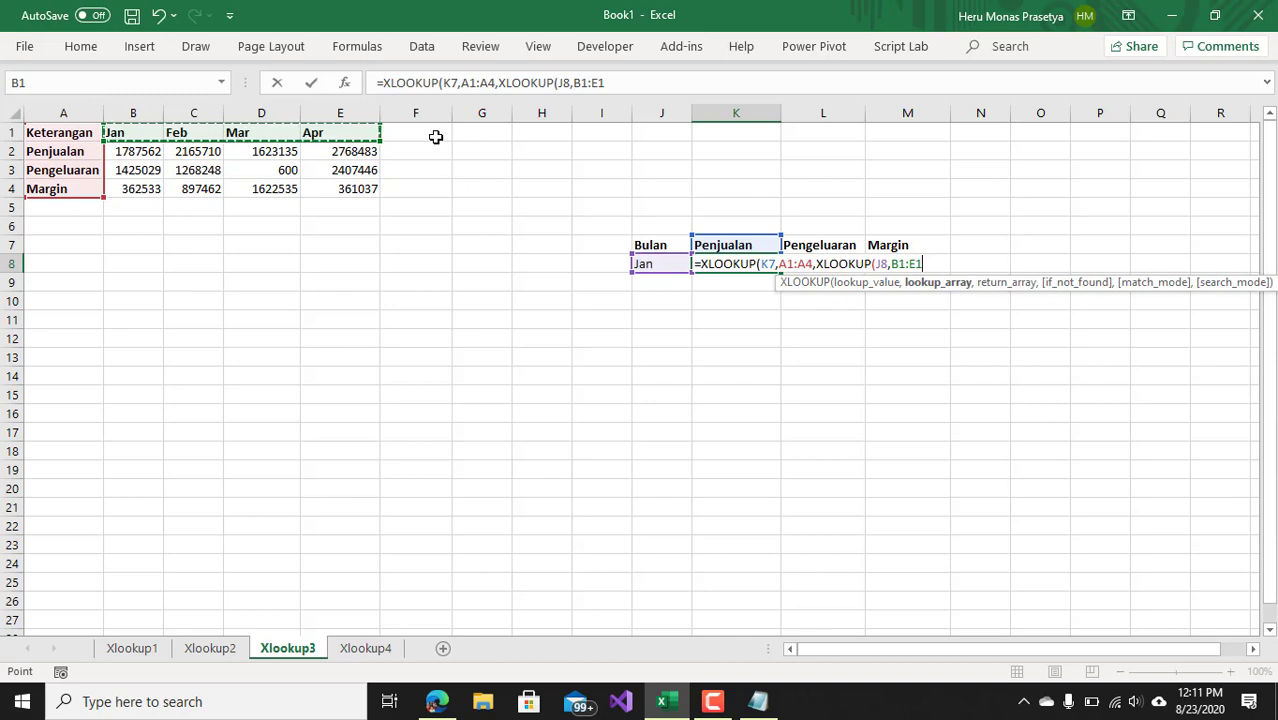
{"action": "type", "text": ","}
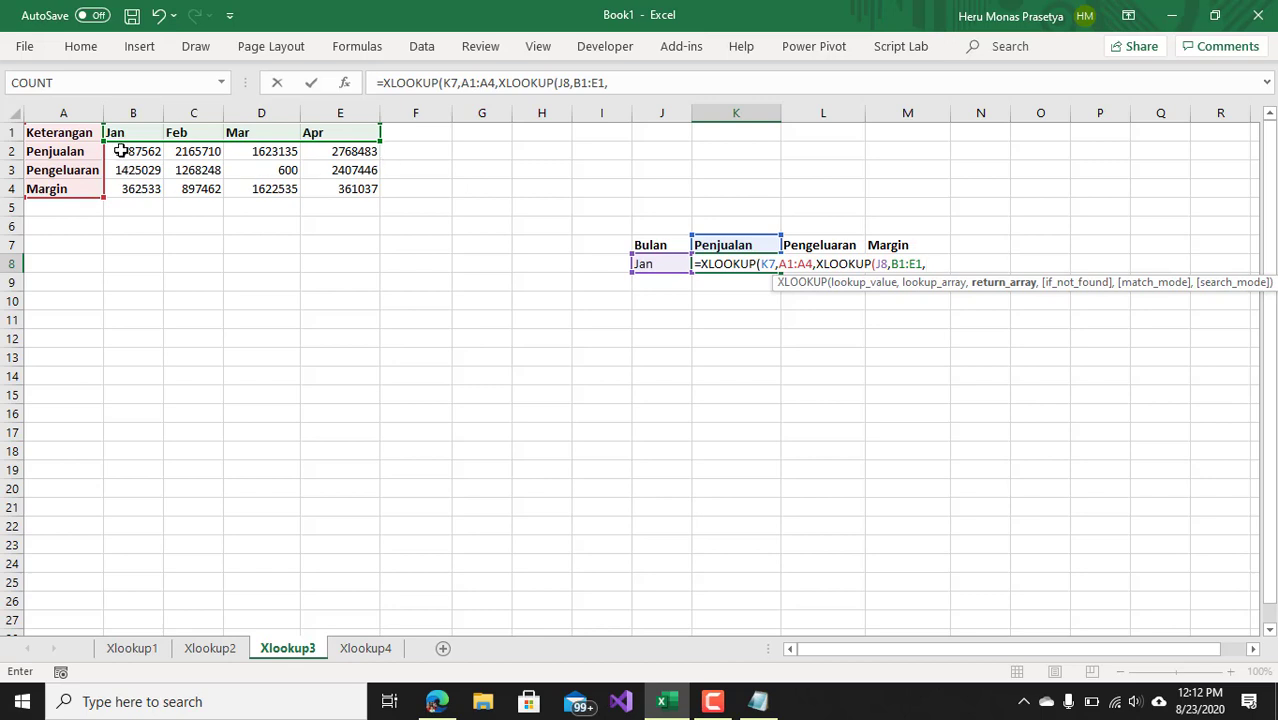
{"action": "left_click_drag", "start_coordinate": [119, 150], "coordinate": [357, 190]}
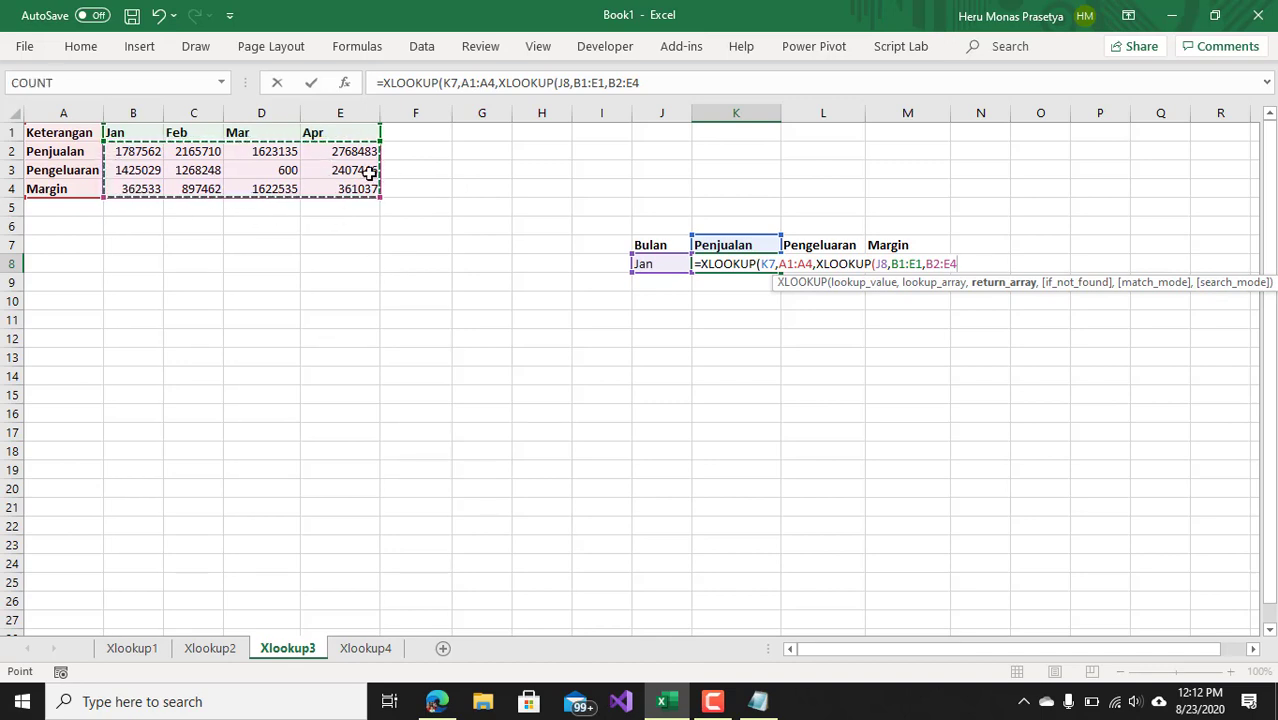
{"action": "type", "text": "))"}
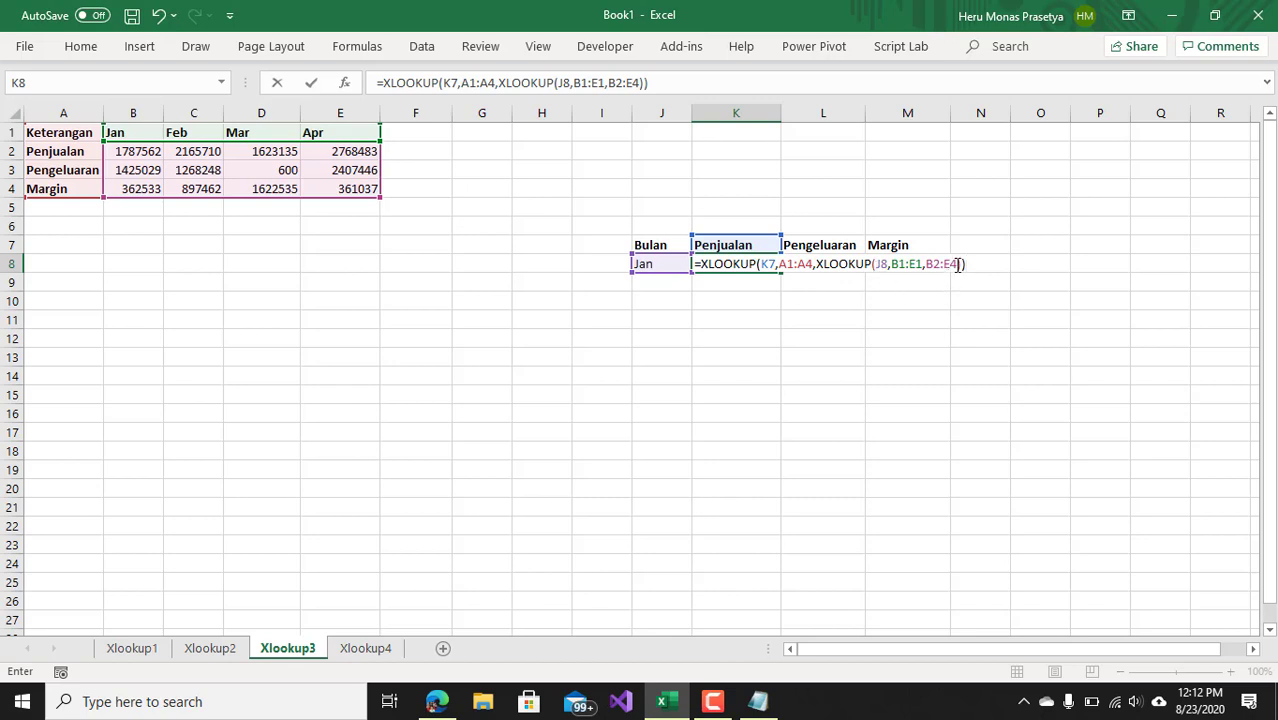
{"action": "key", "text": "Return"}
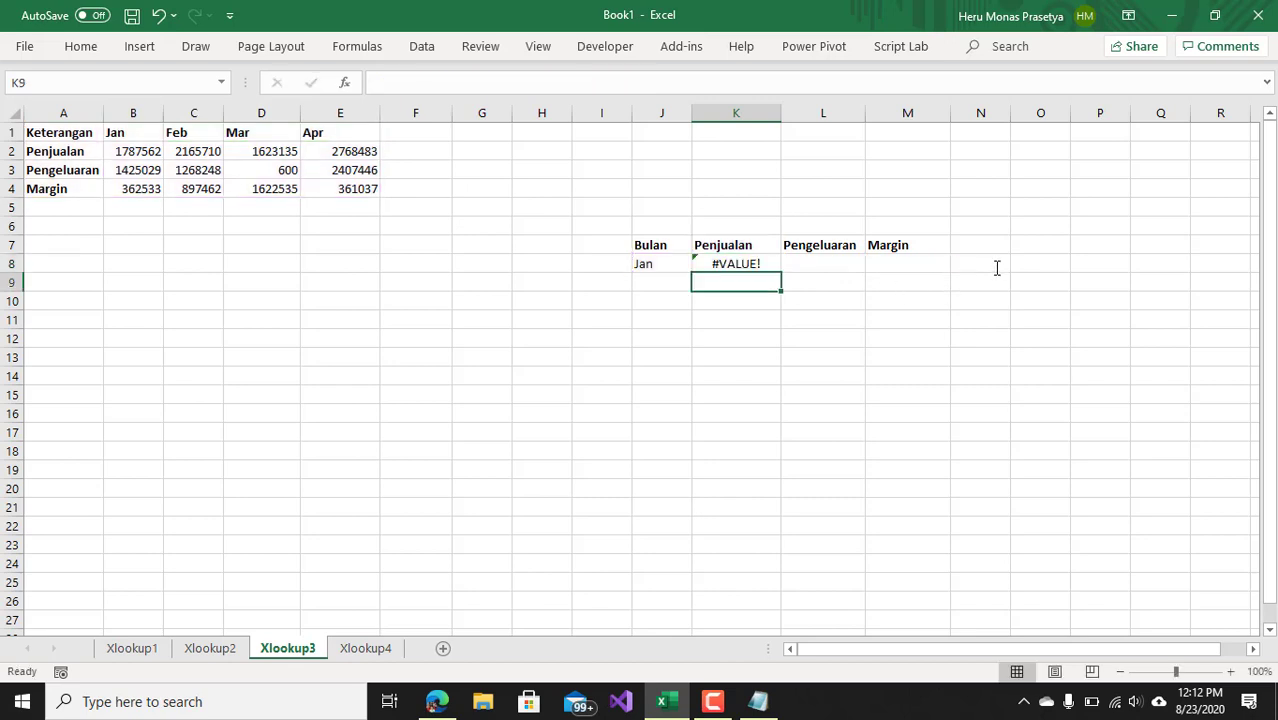
{"action": "left_click", "coordinate": [764, 262]}
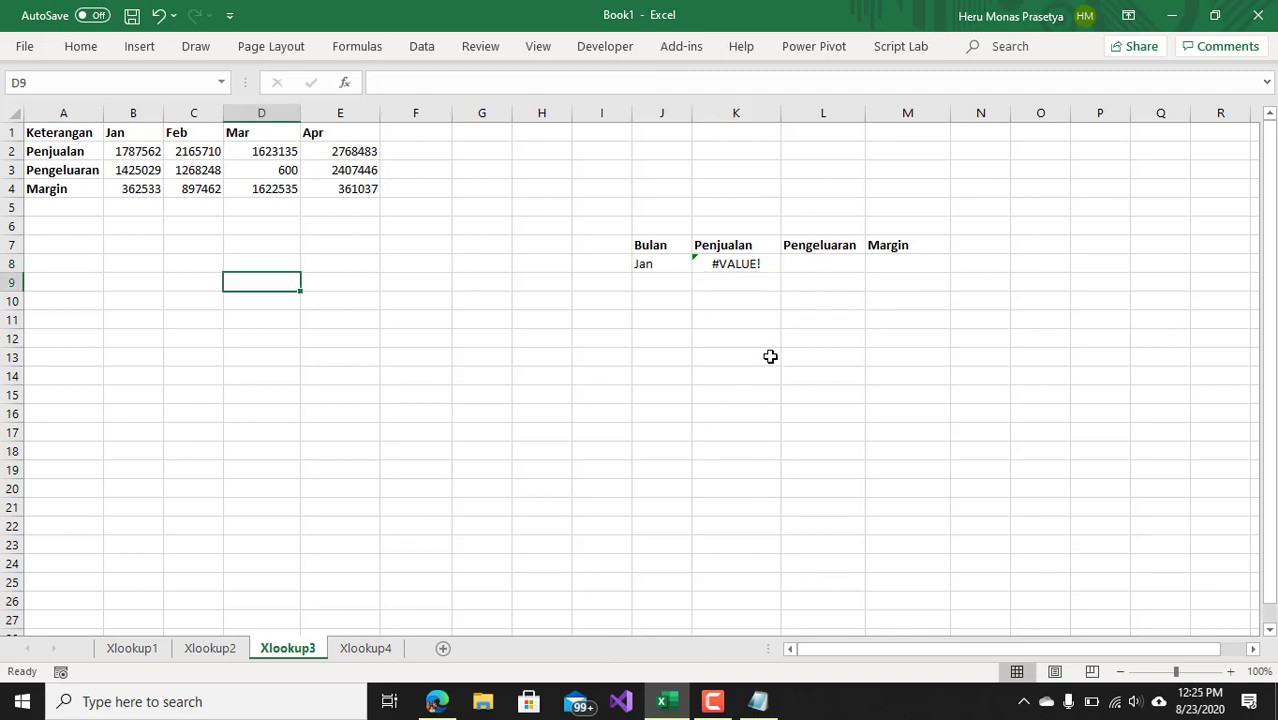
Re-enter K8 as =XLOOKUP(K7,A2:A4, with the lookup range corrected to A2:A4.
{"action": "left_click", "coordinate": [735, 262]}
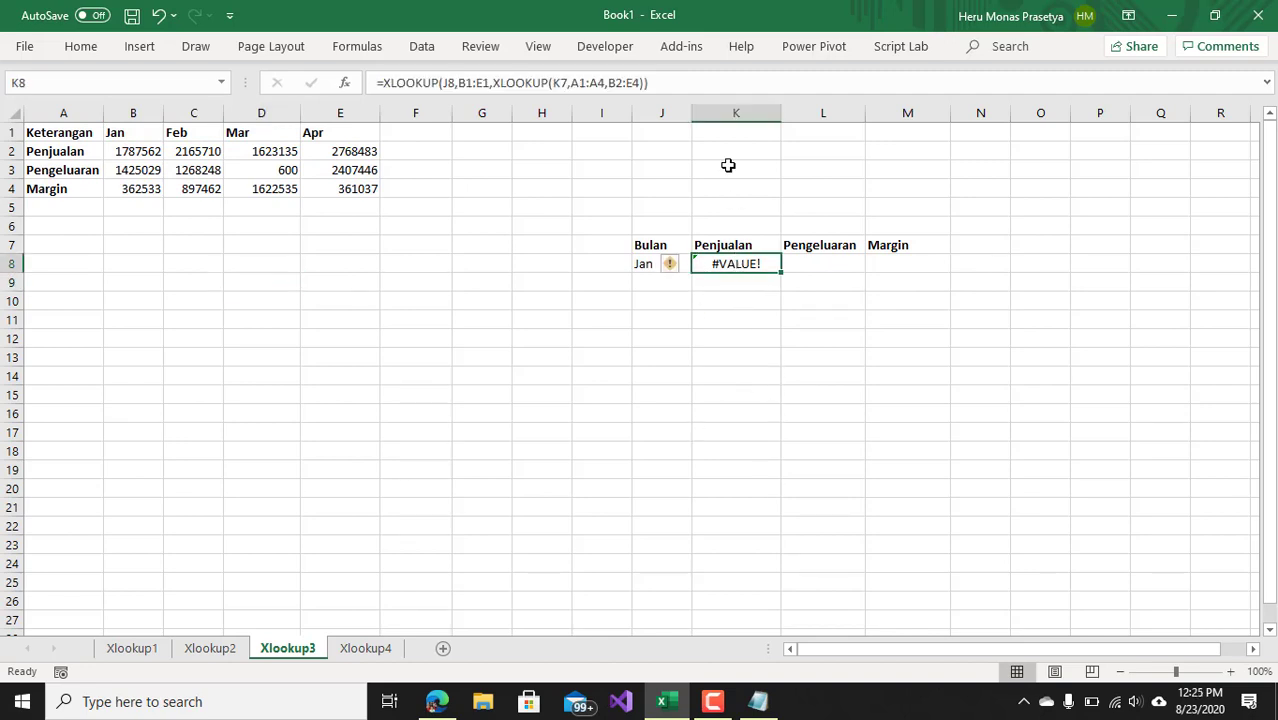
{"action": "type", "text": "="}
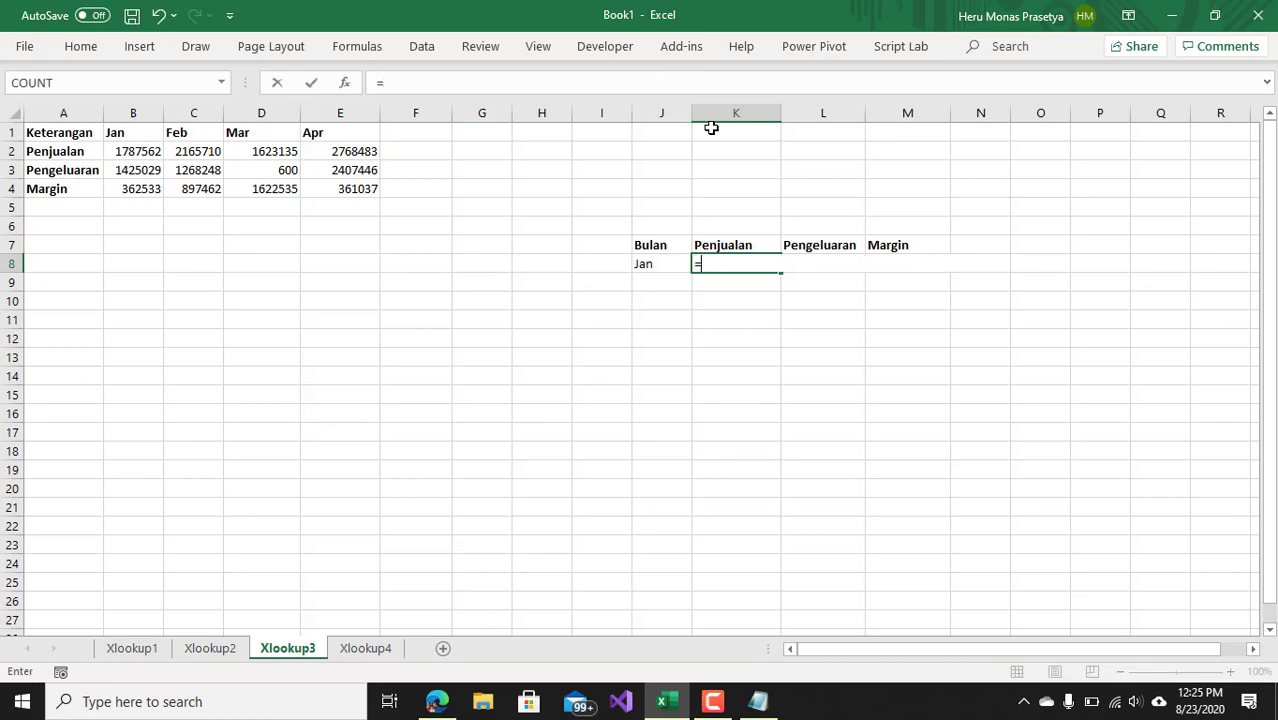
{"action": "type", "text": "xl"}
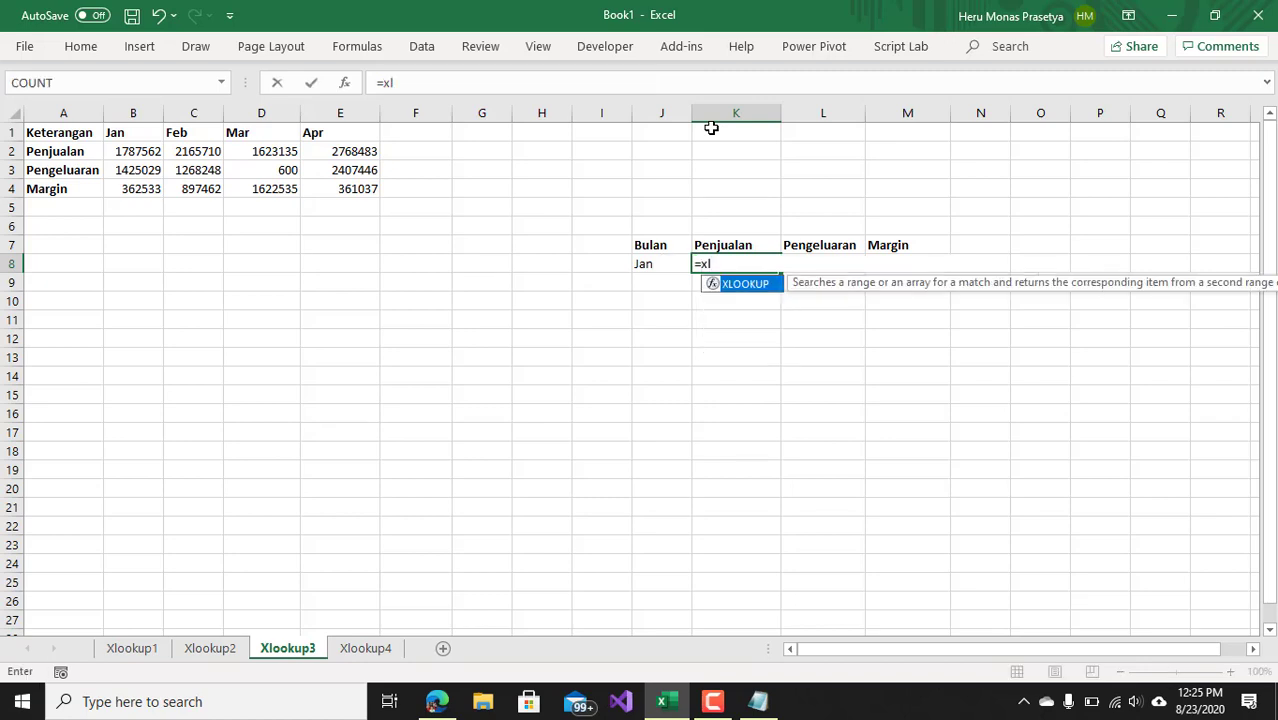
{"action": "key", "text": "Tab"}
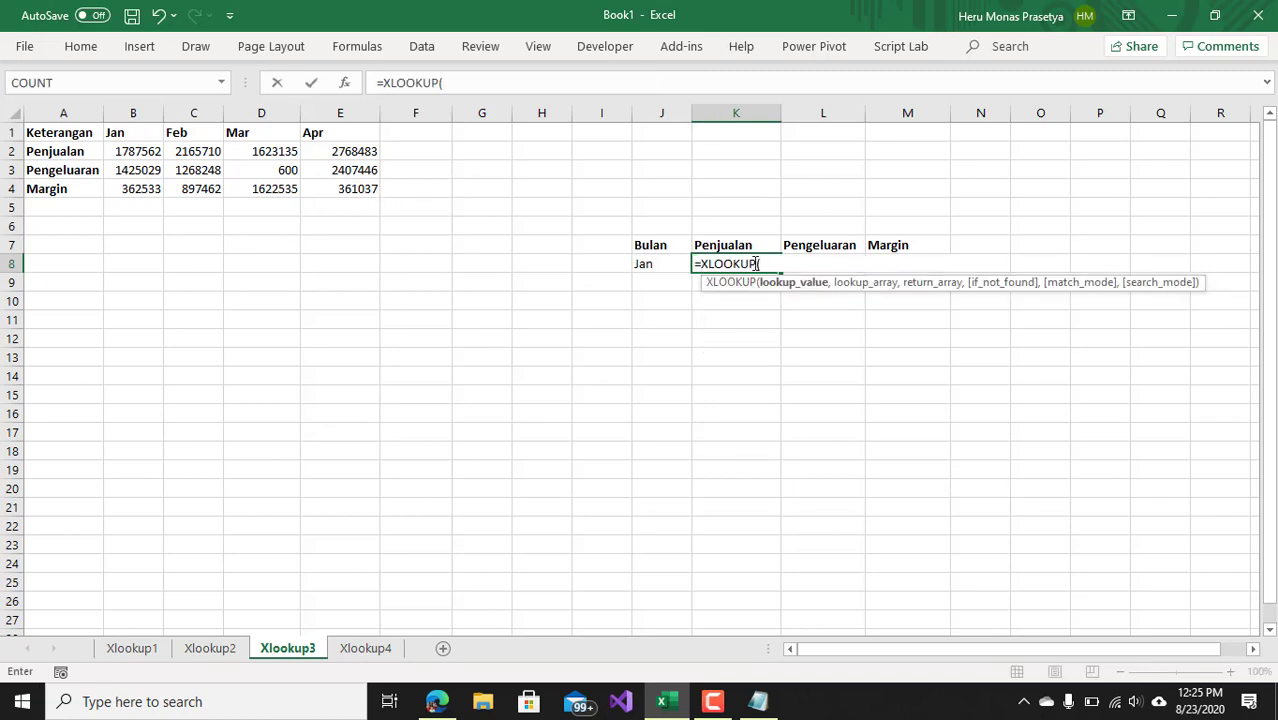
{"action": "left_click", "coordinate": [721, 246]}
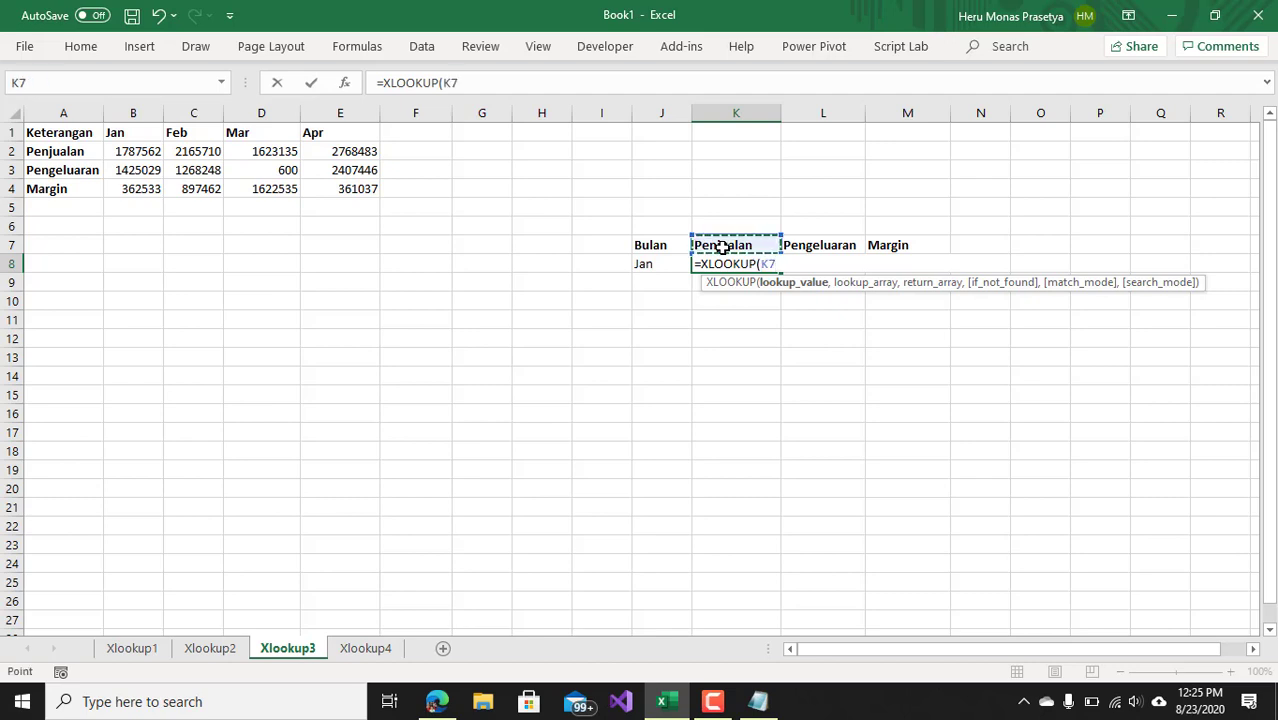
{"action": "type", "text": ","}
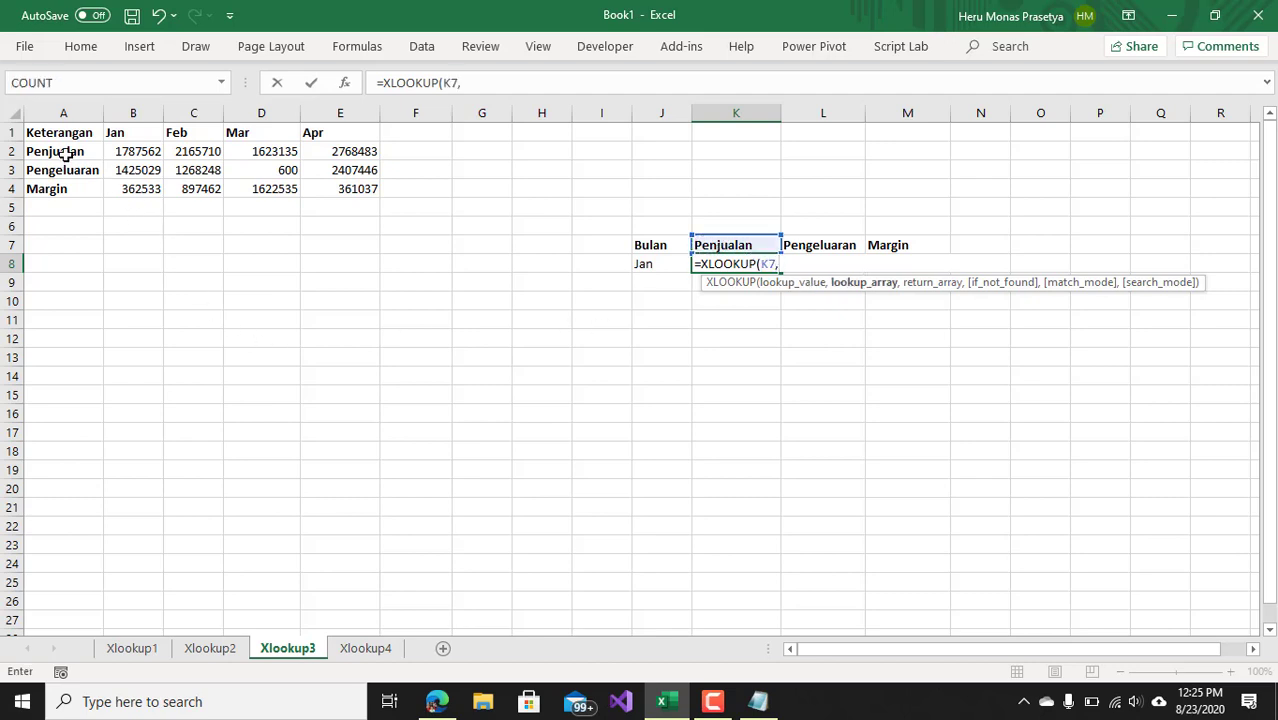
{"action": "left_click_drag", "start_coordinate": [65, 151], "coordinate": [70, 189]}
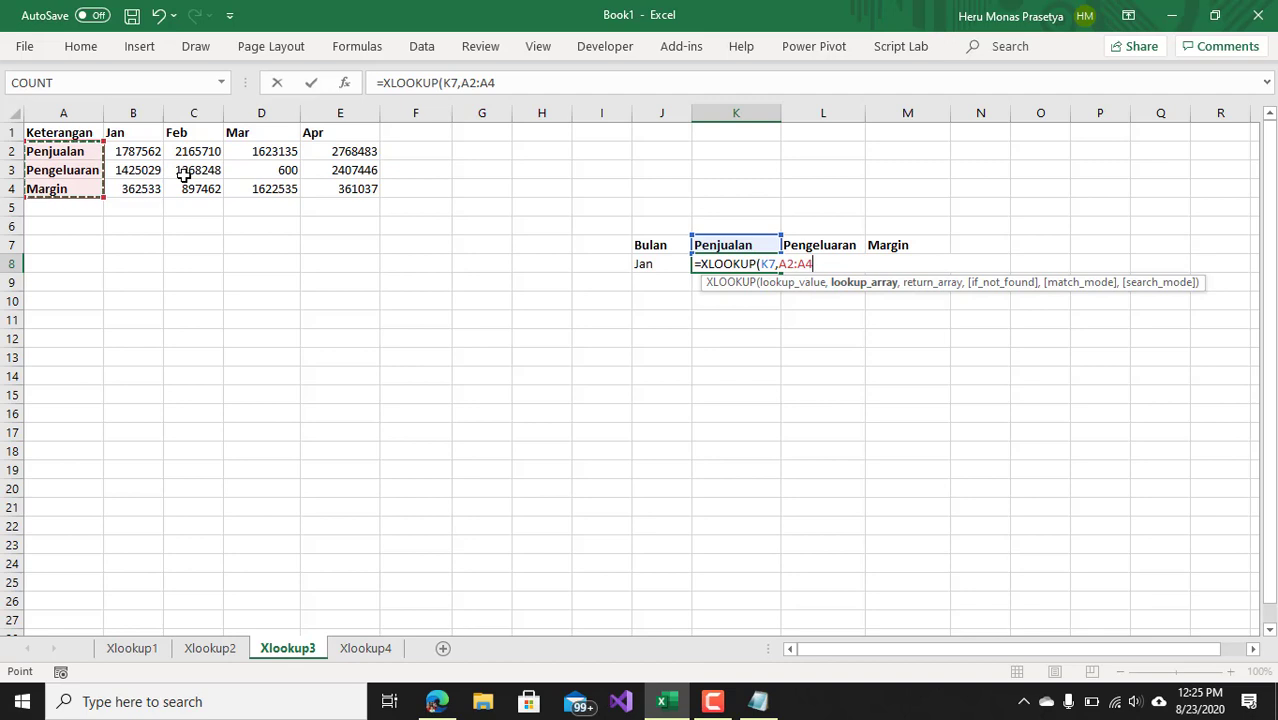
Nest XLOOKUP(J8,B1:E1,B2:E4) as the return array and commit, giving 1787562 for Jan.
{"action": "type", "text": ","}
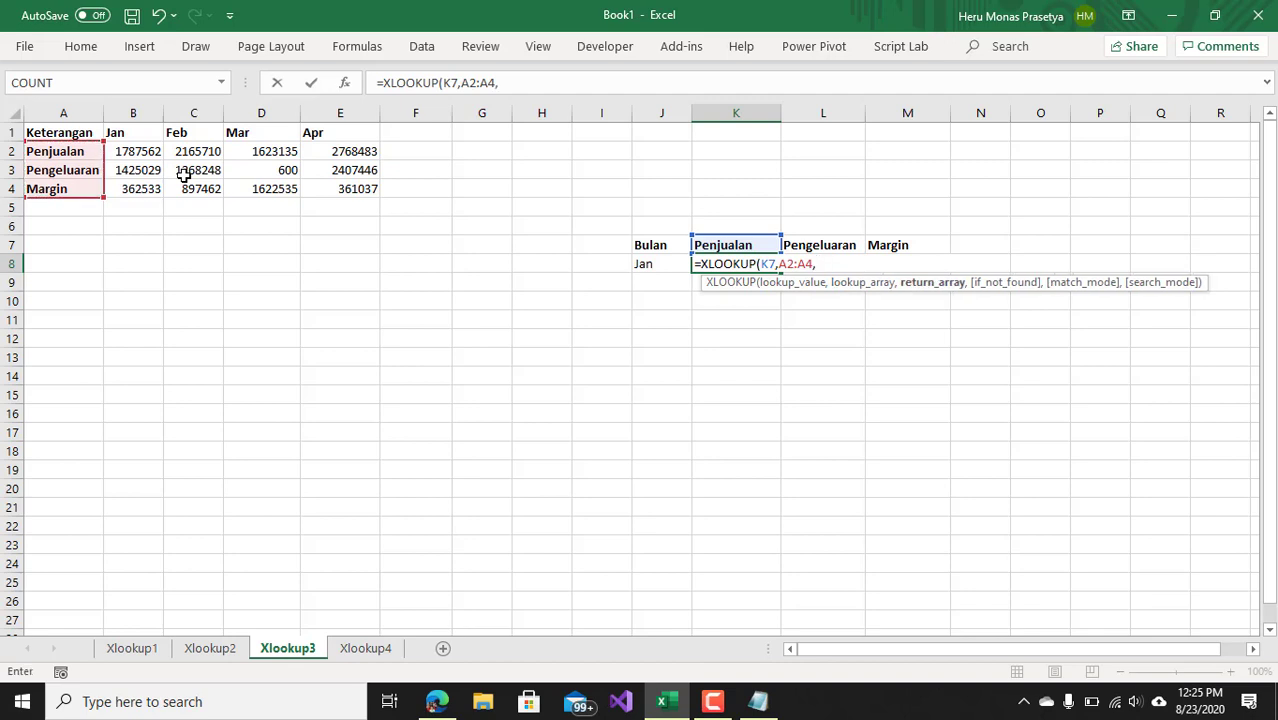
{"action": "type", "text": "xl"}
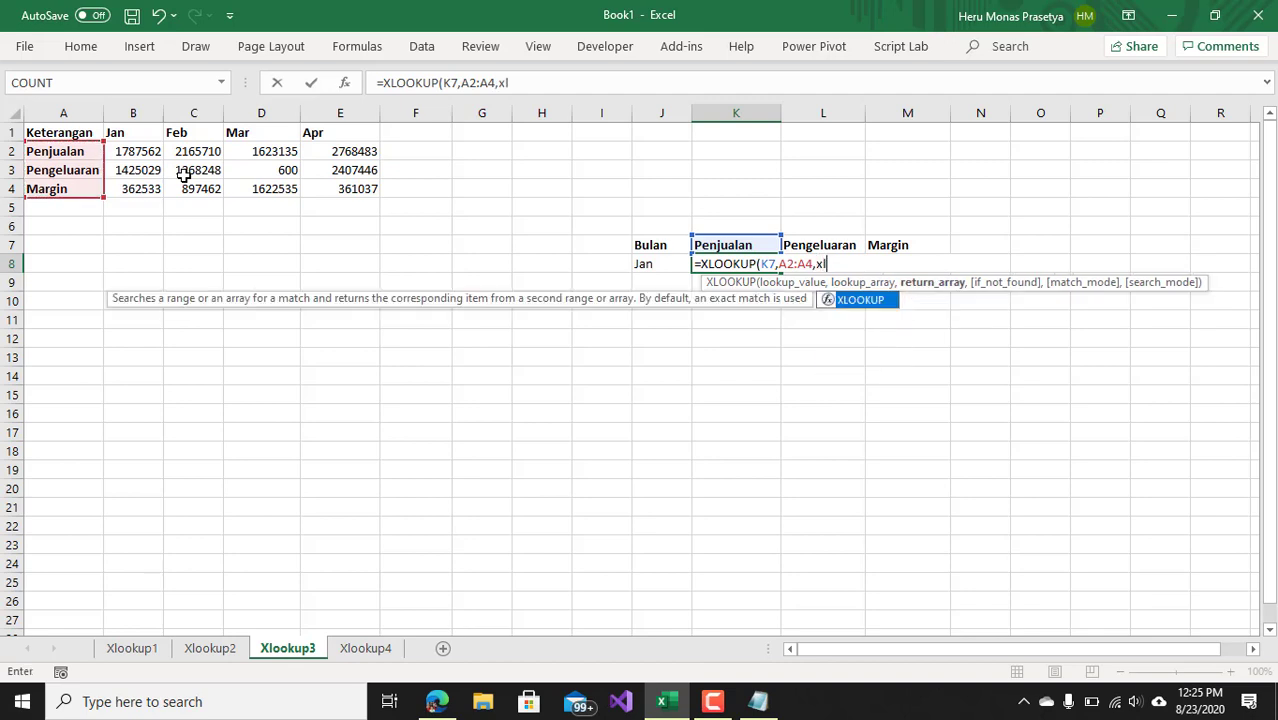
{"action": "key", "text": "Tab"}
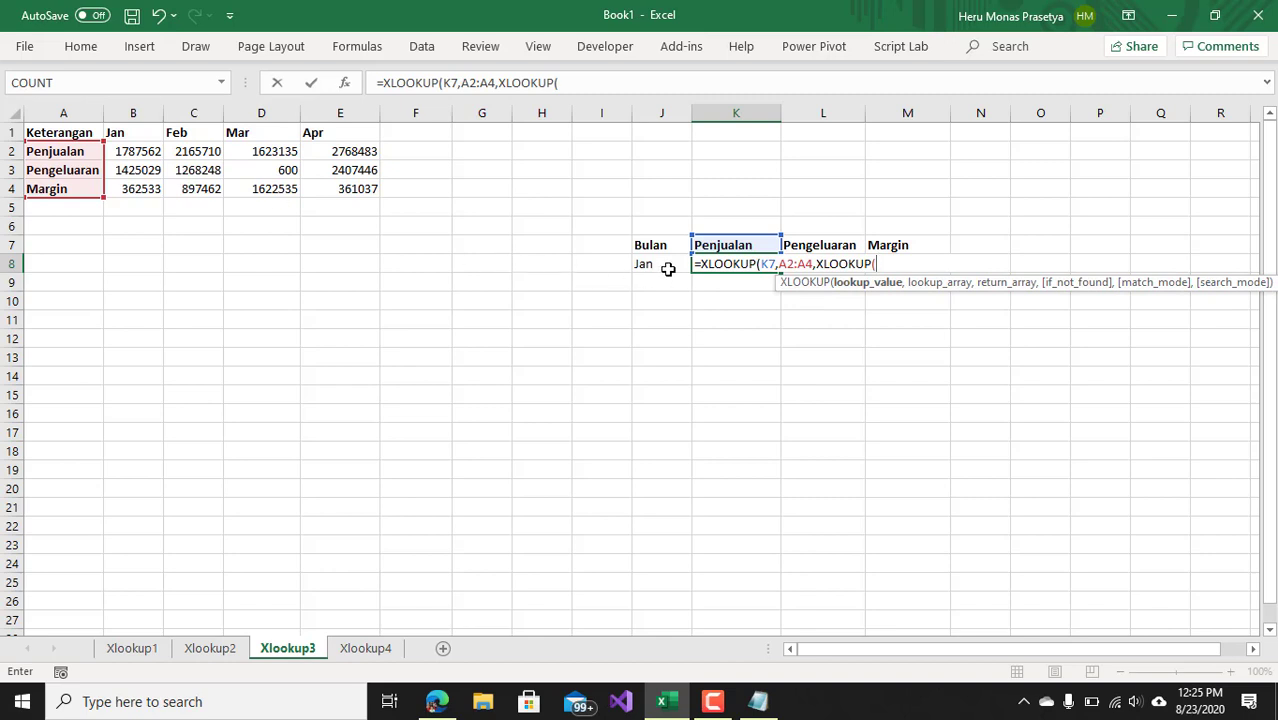
{"action": "left_click", "coordinate": [664, 265]}
{"action": "type", "text": ","}
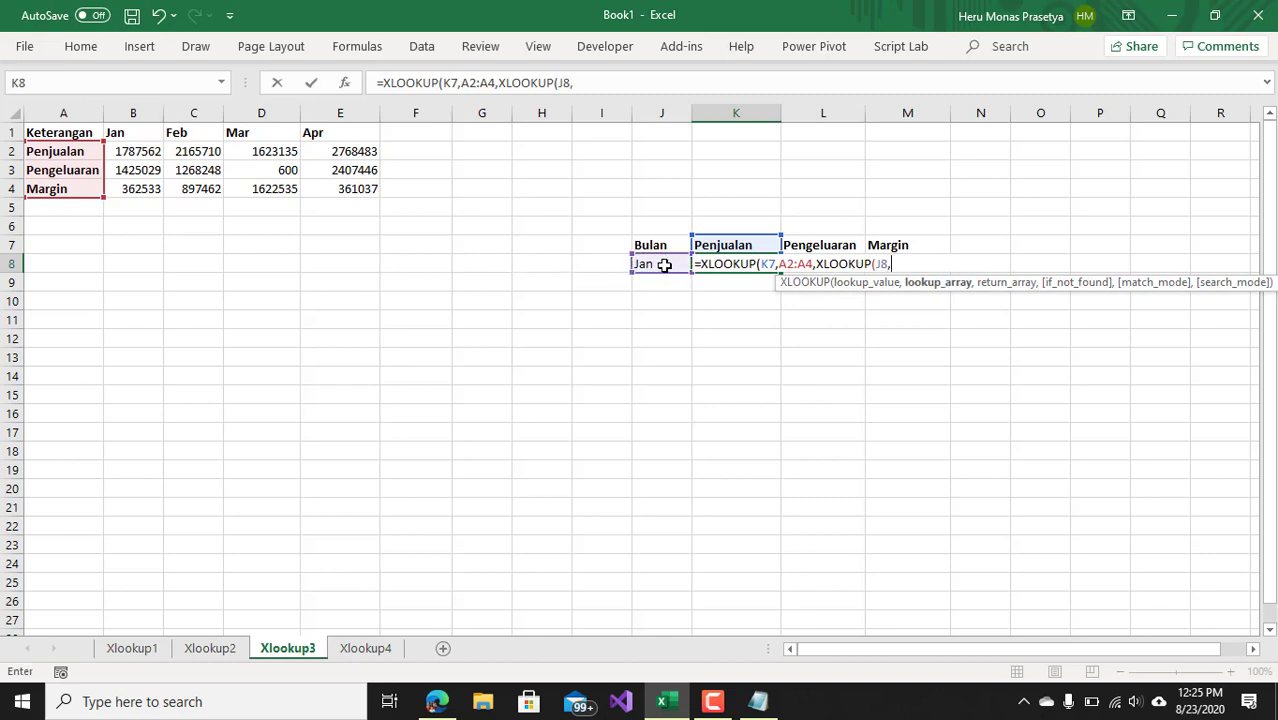
{"action": "left_click_drag", "start_coordinate": [118, 133], "coordinate": [340, 133]}
{"action": "type", "text": ","}
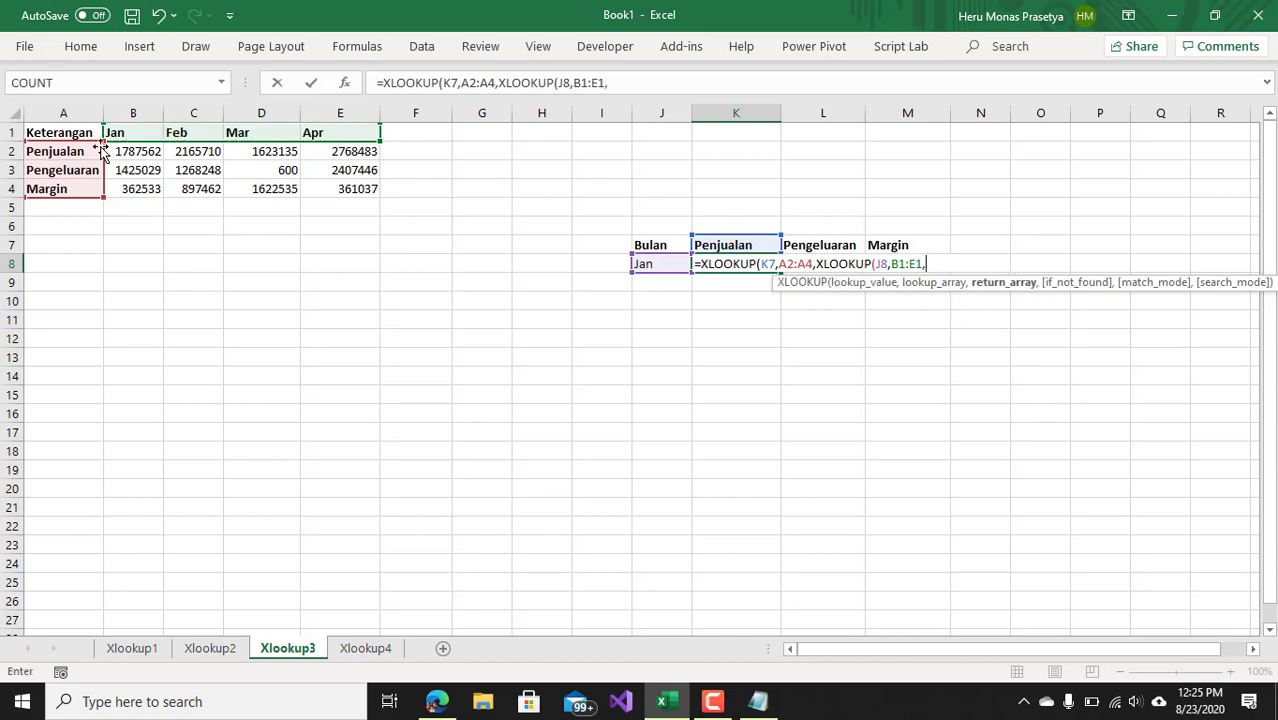
{"action": "left_click_drag", "start_coordinate": [123, 152], "coordinate": [345, 189]}
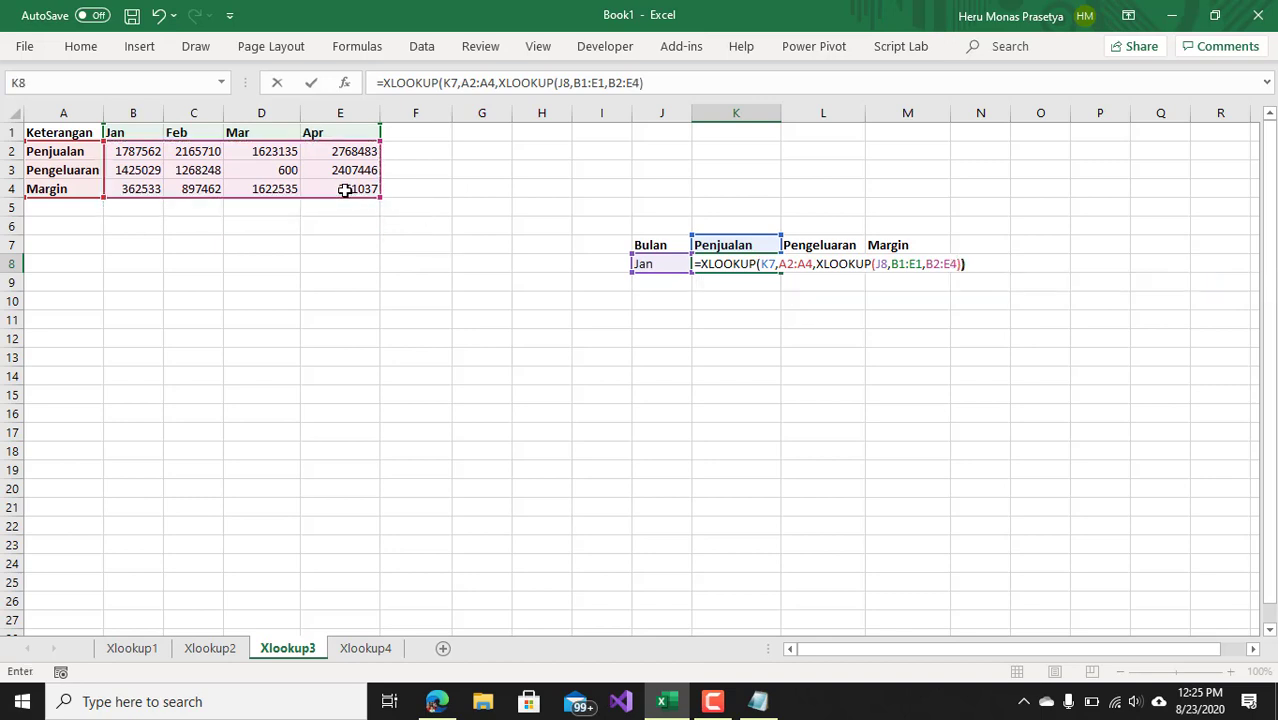
{"action": "type", "text": ")"}
{"action": "key", "text": "Return"}
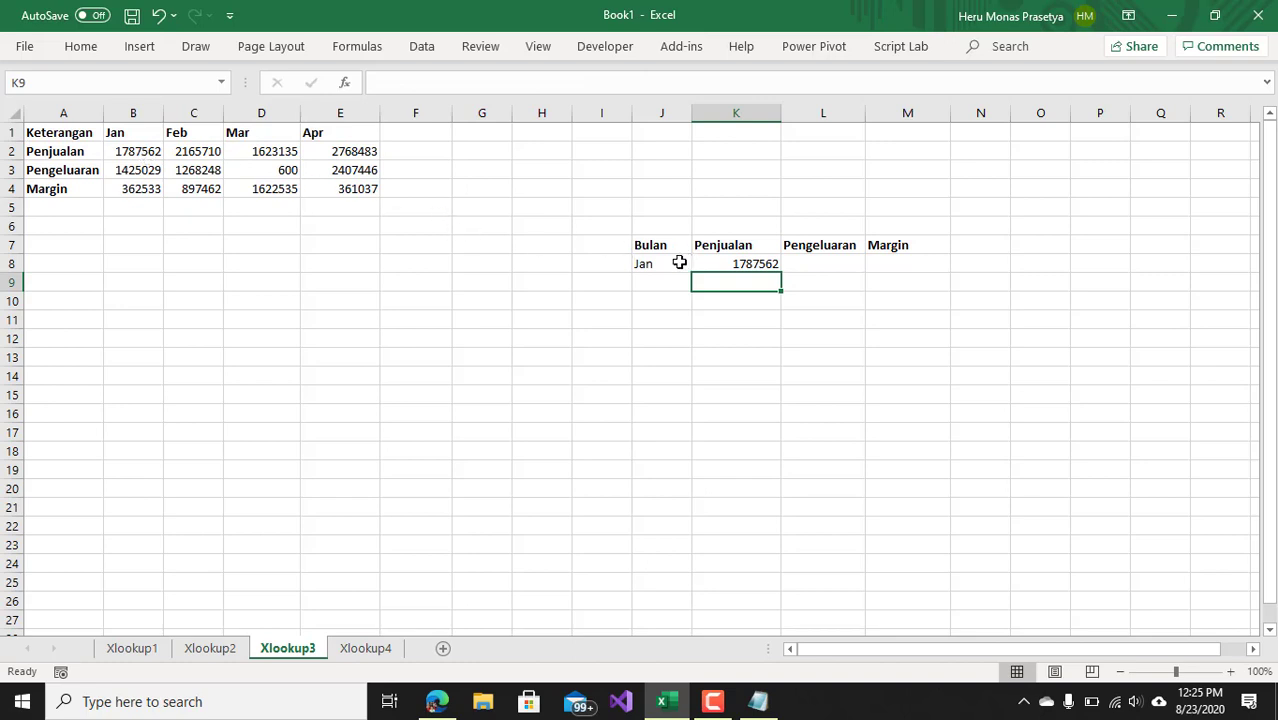
Switch J8's month from Jan to Feb and then Mar, so K8 shows 1623135.
{"action": "left_click", "coordinate": [145, 156]}
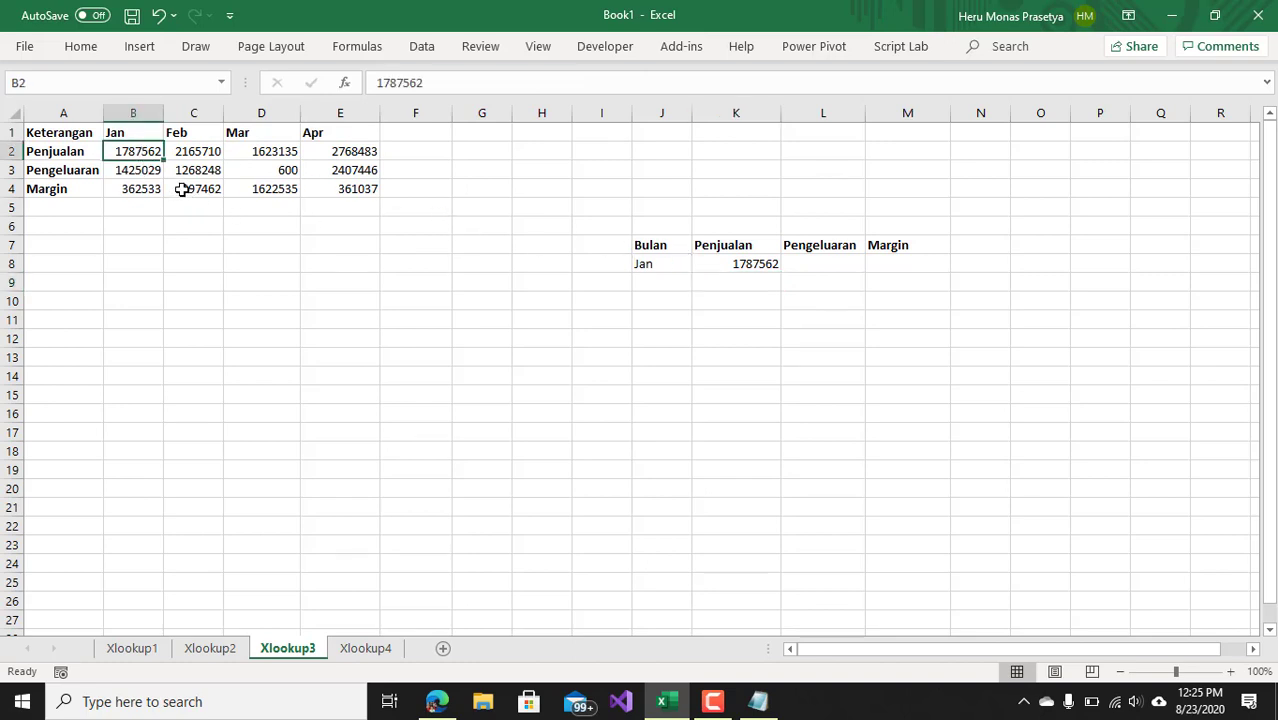
{"action": "left_click", "coordinate": [650, 263]}
{"action": "left_click", "coordinate": [701, 265]}
{"action": "left_click", "coordinate": [684, 292]}
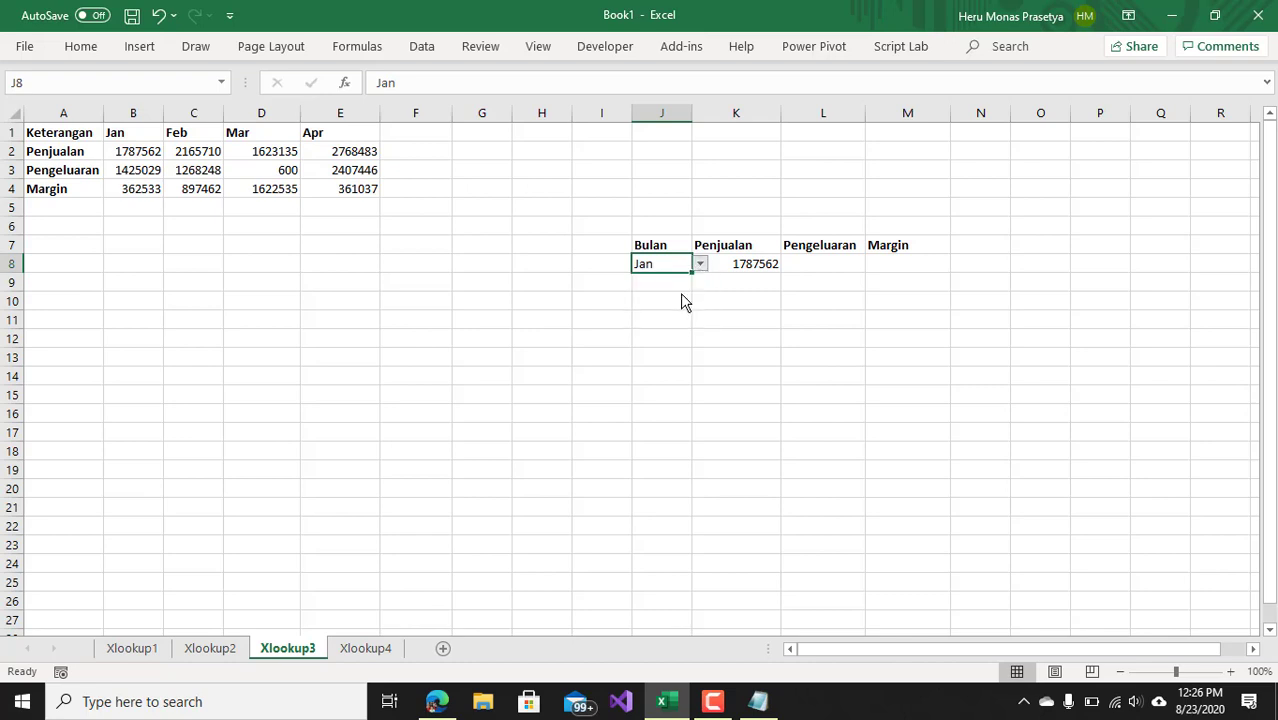
{"action": "left_click", "coordinate": [702, 265]}
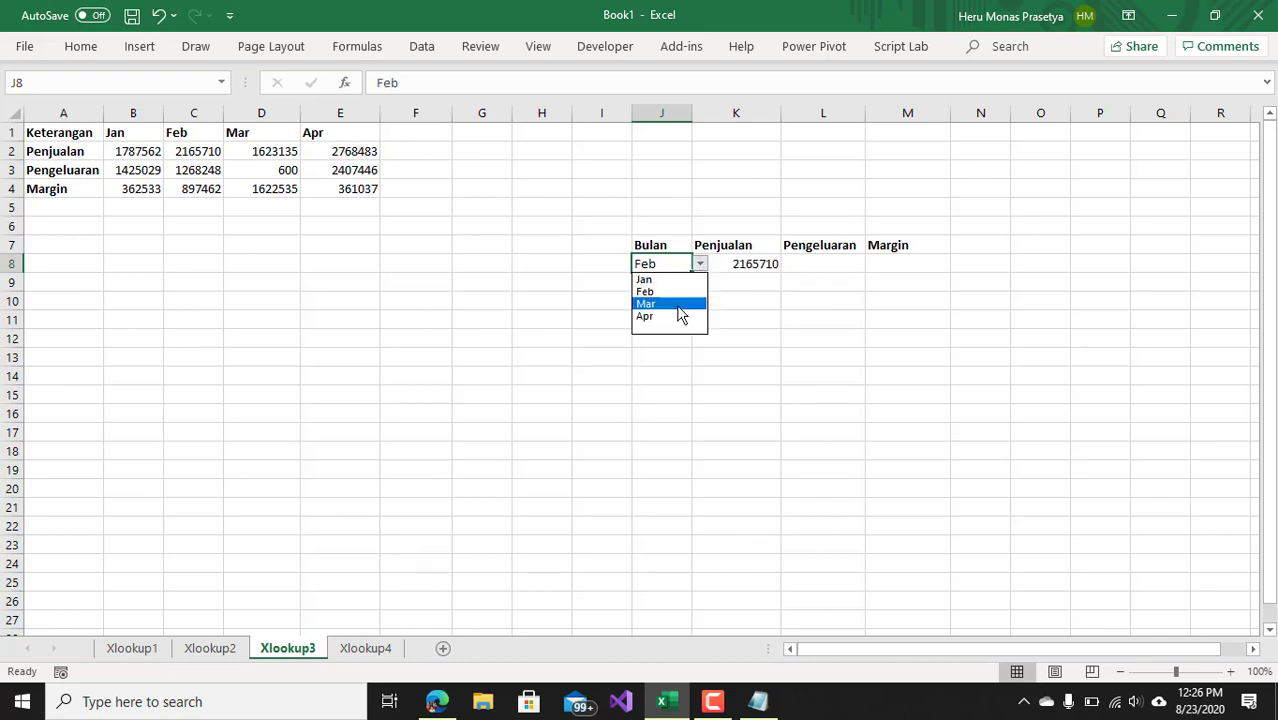
{"action": "left_click", "coordinate": [670, 304]}
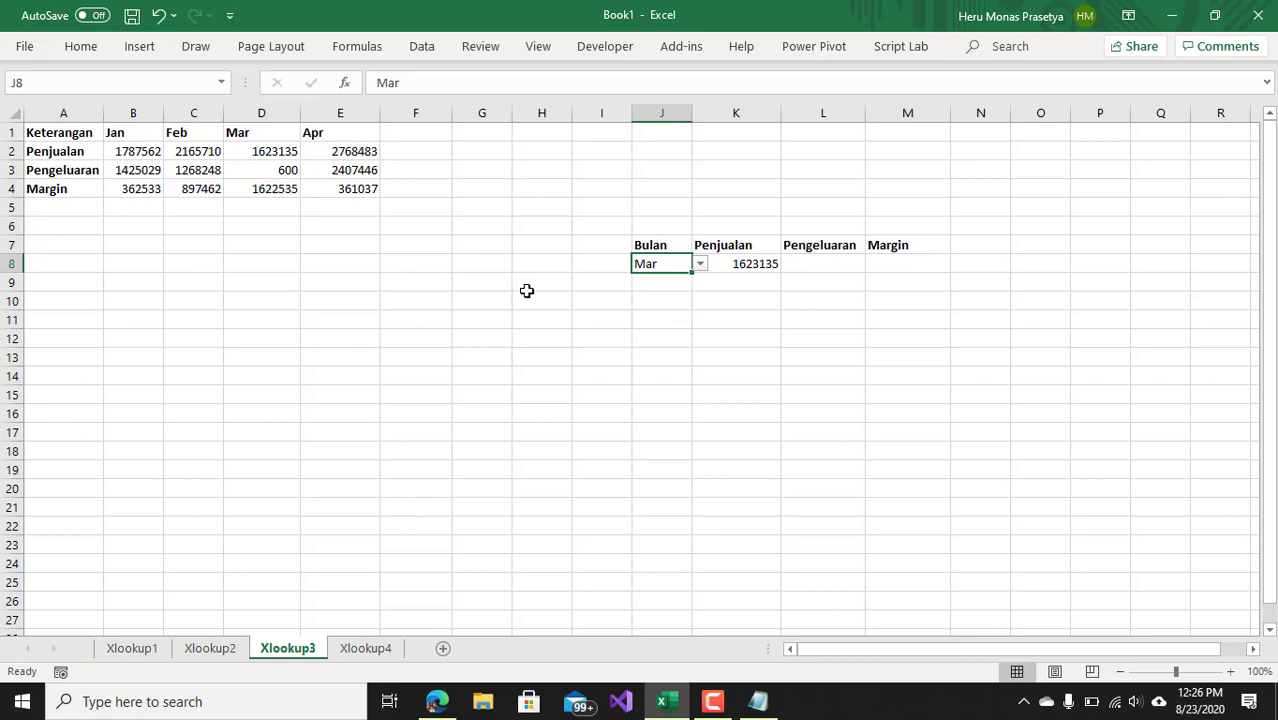
Start L8 as =XLOOKUP(L7,A2:A4, using the Pengeluaran header as the lookup value.
{"action": "left_click", "coordinate": [806, 262]}
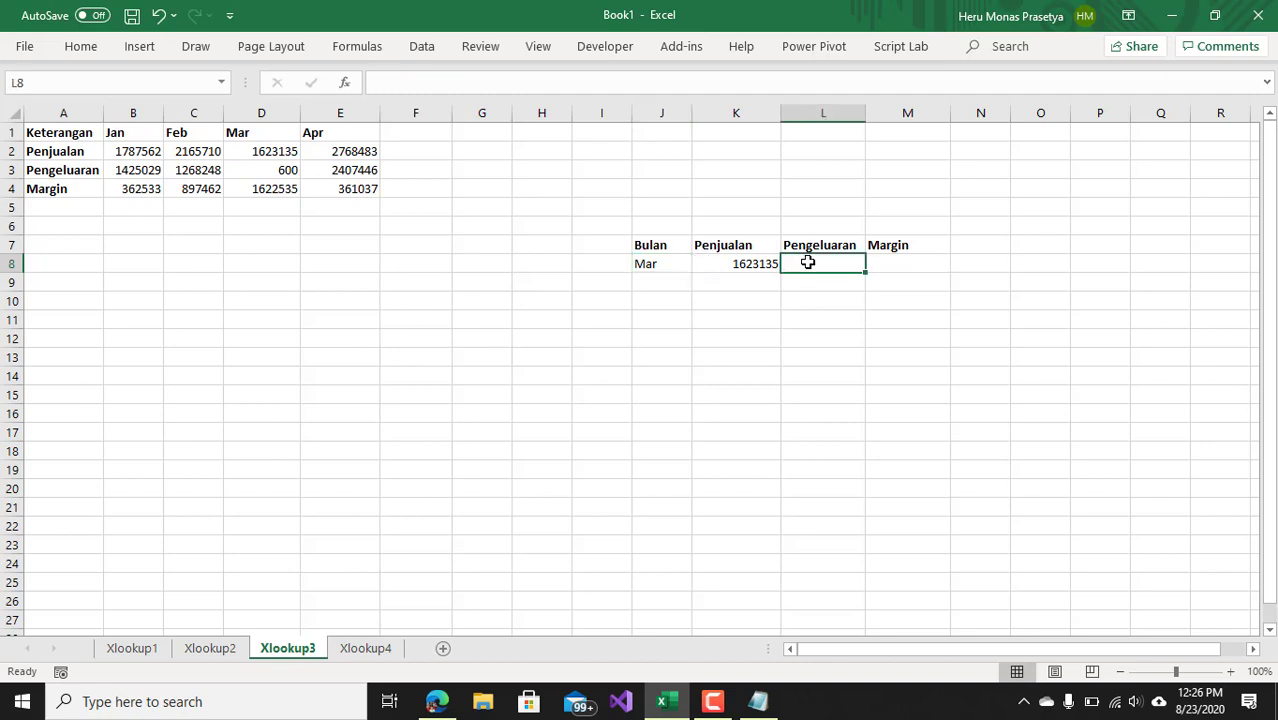
{"action": "type", "text": "=xlop"}
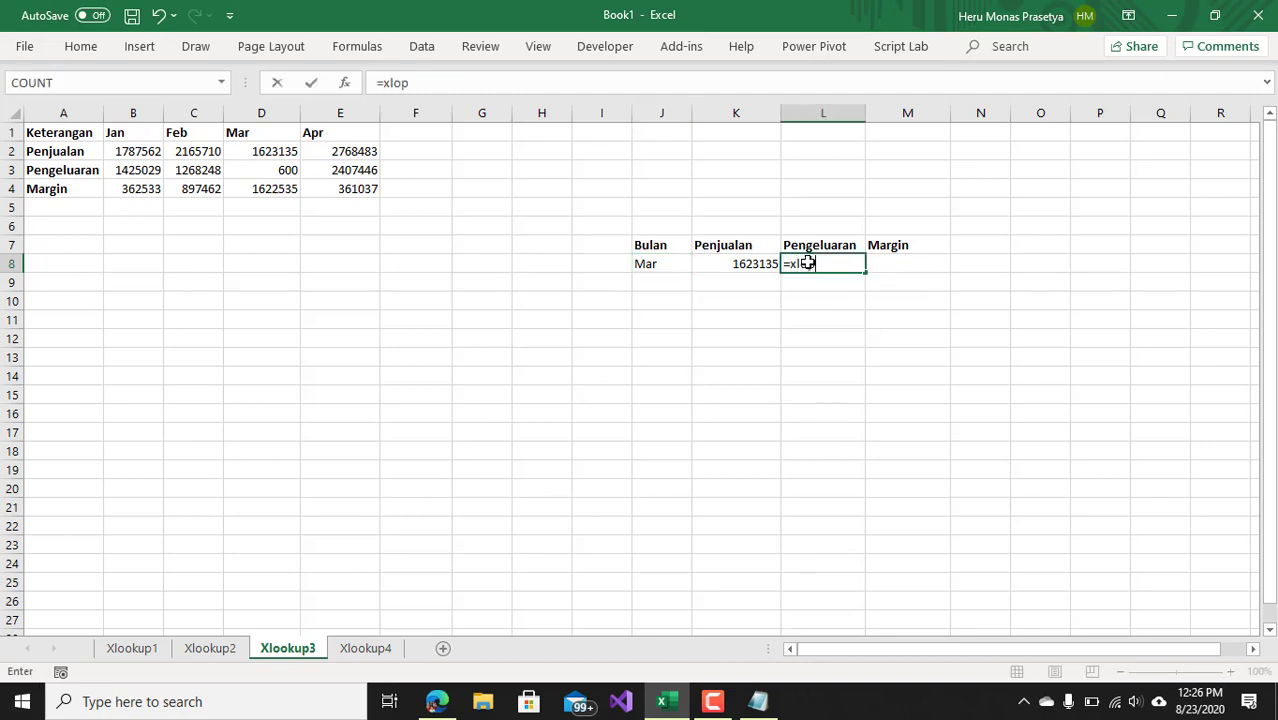
{"action": "key", "text": "BackSpace"}
{"action": "key", "text": "Tab"}
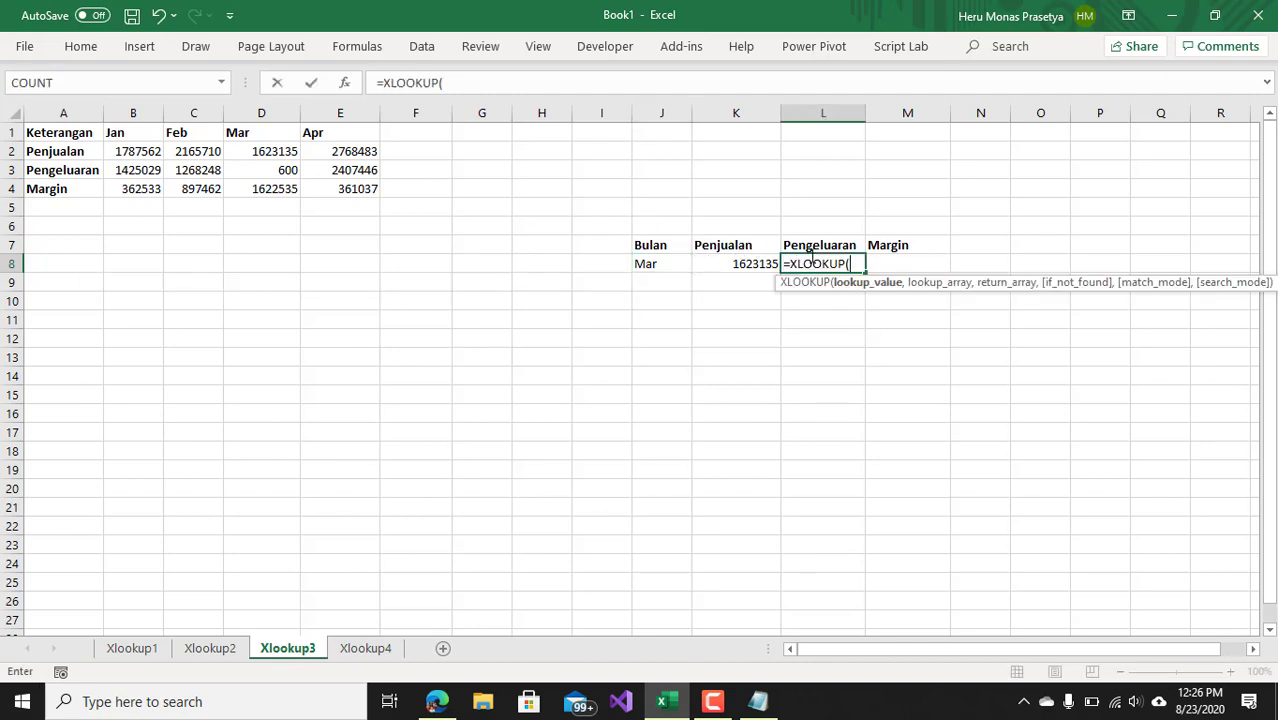
{"action": "left_click", "coordinate": [843, 247]}
{"action": "type", "text": ","}
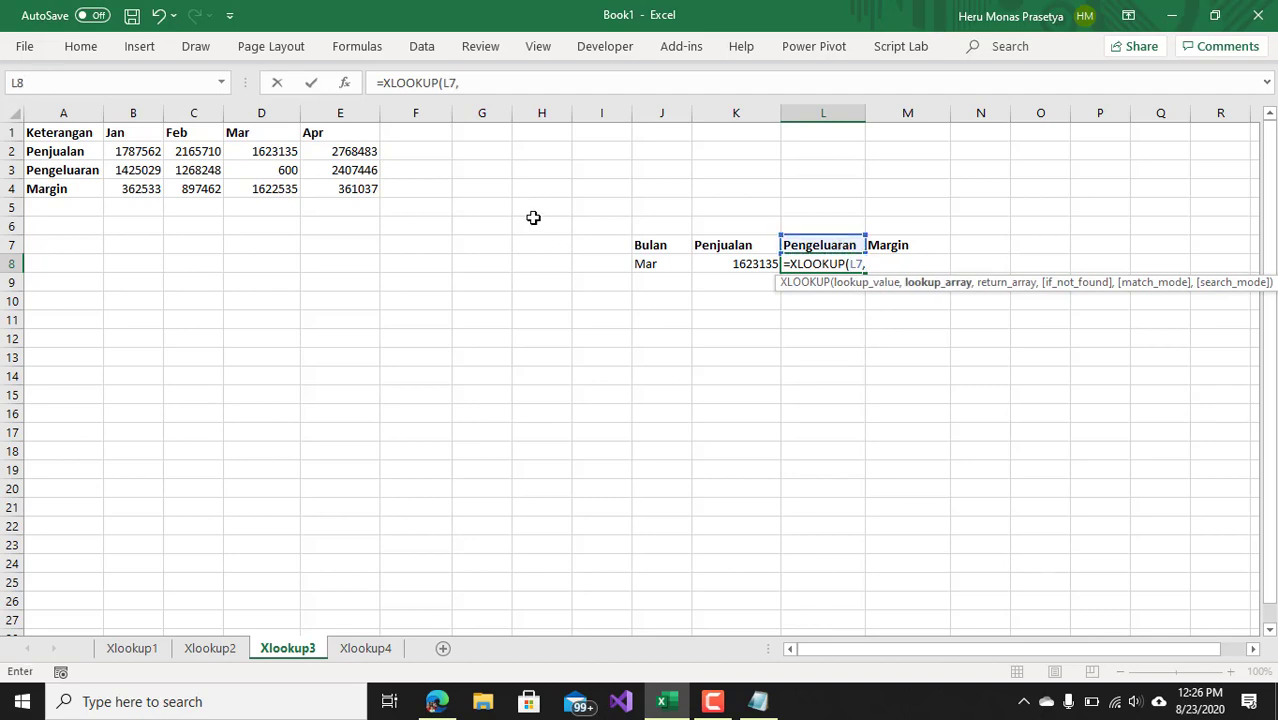
{"action": "left_click_drag", "start_coordinate": [93, 151], "coordinate": [90, 192]}
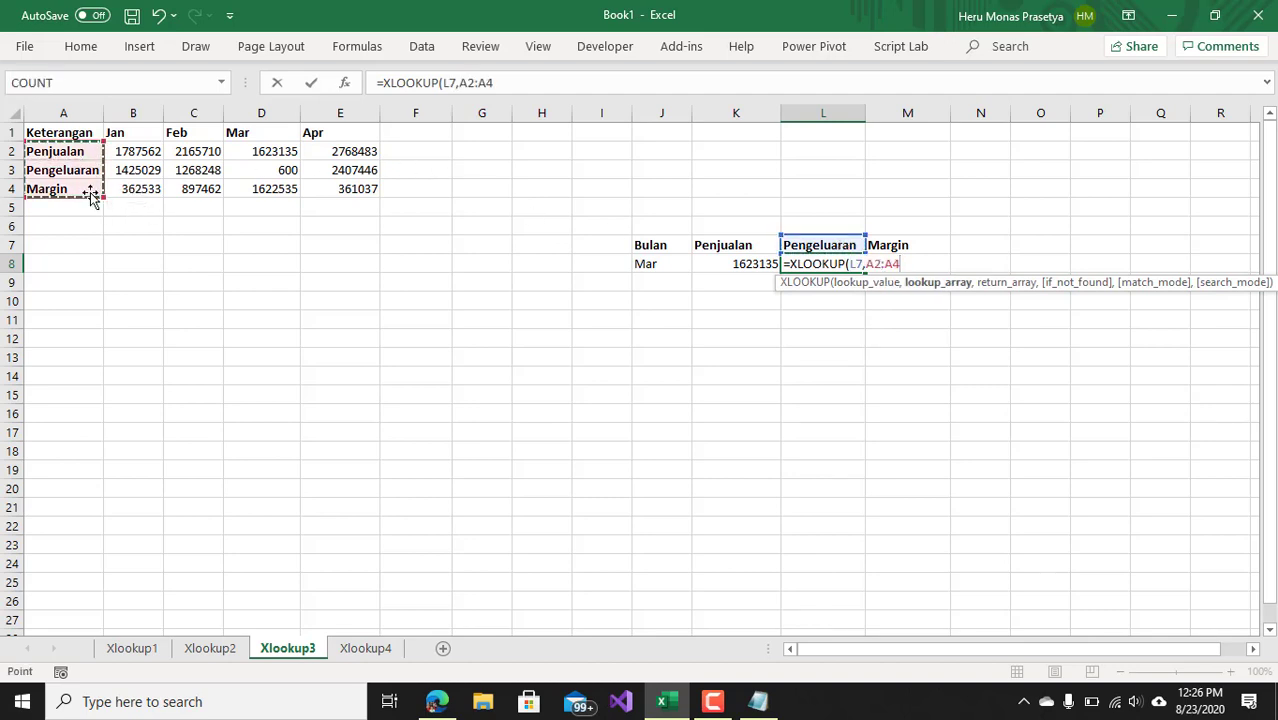
Nest XLOOKUP(J8,B1:E1,B2:E4) as the return array and commit, giving 600 for Mar.
{"action": "type", "text": ","}
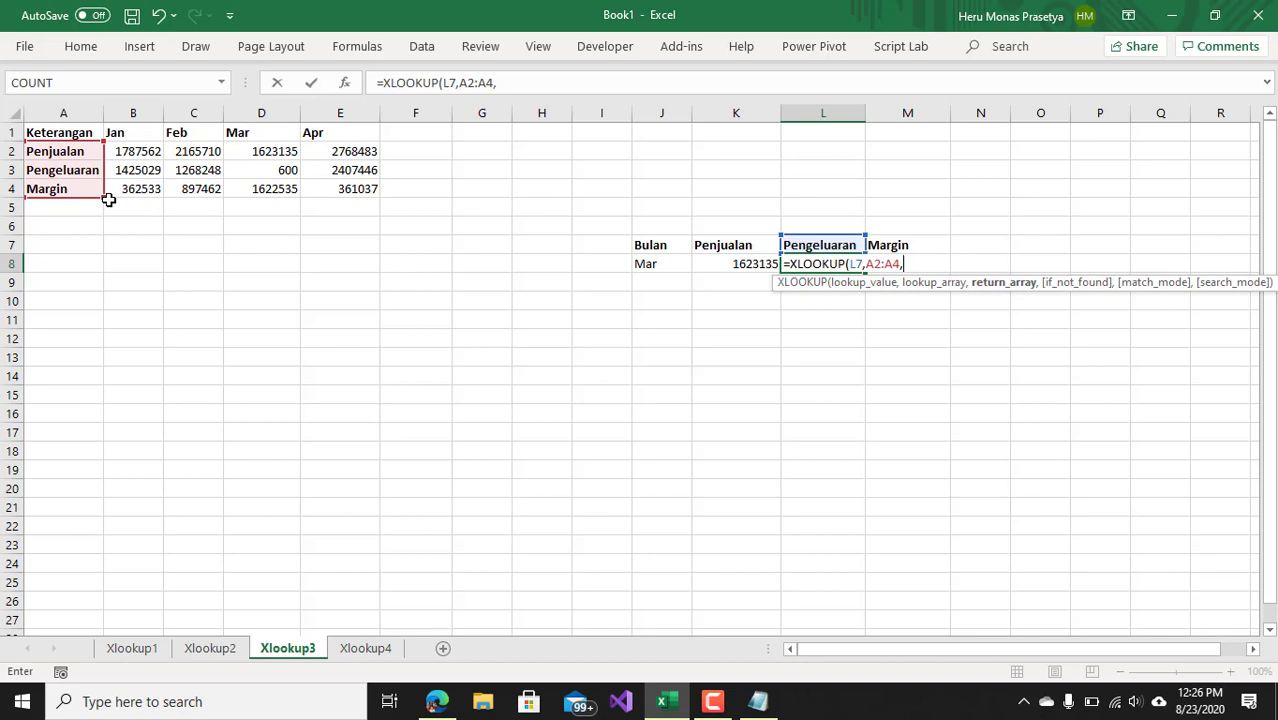
{"action": "type", "text": "xl"}
{"action": "key", "text": "Tab"}
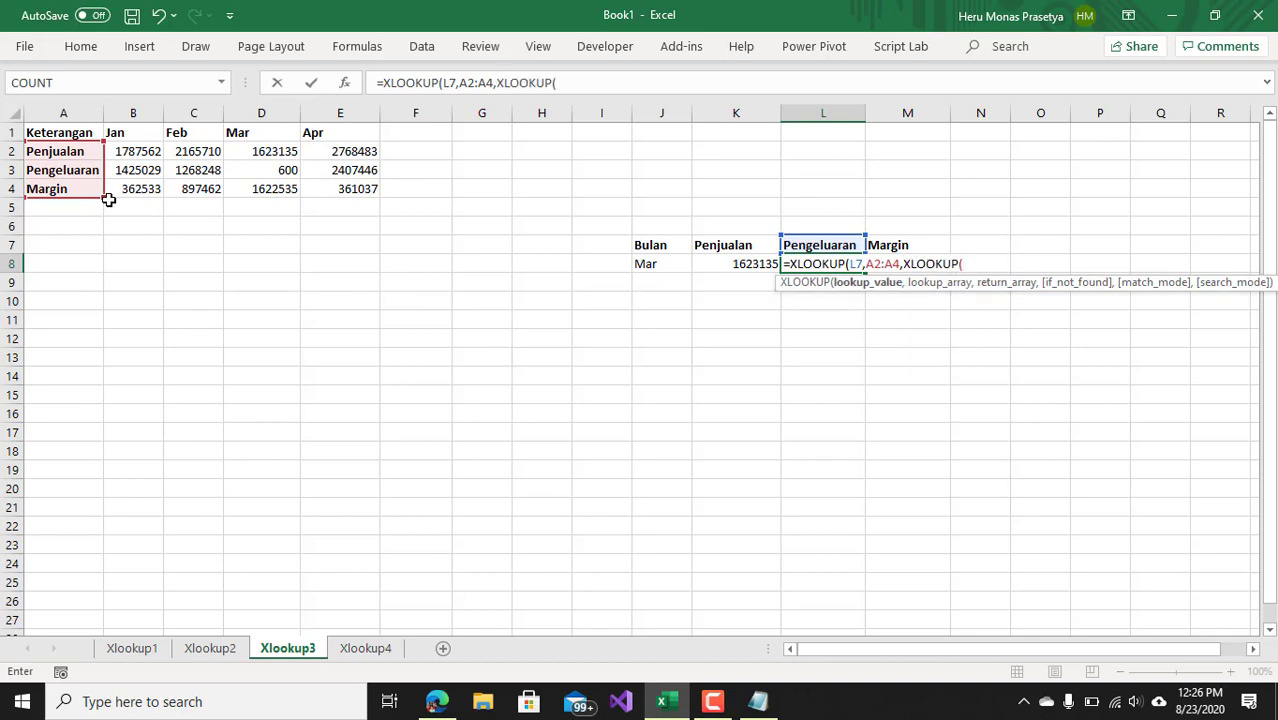
{"action": "left_click", "coordinate": [645, 264]}
{"action": "type", "text": ","}
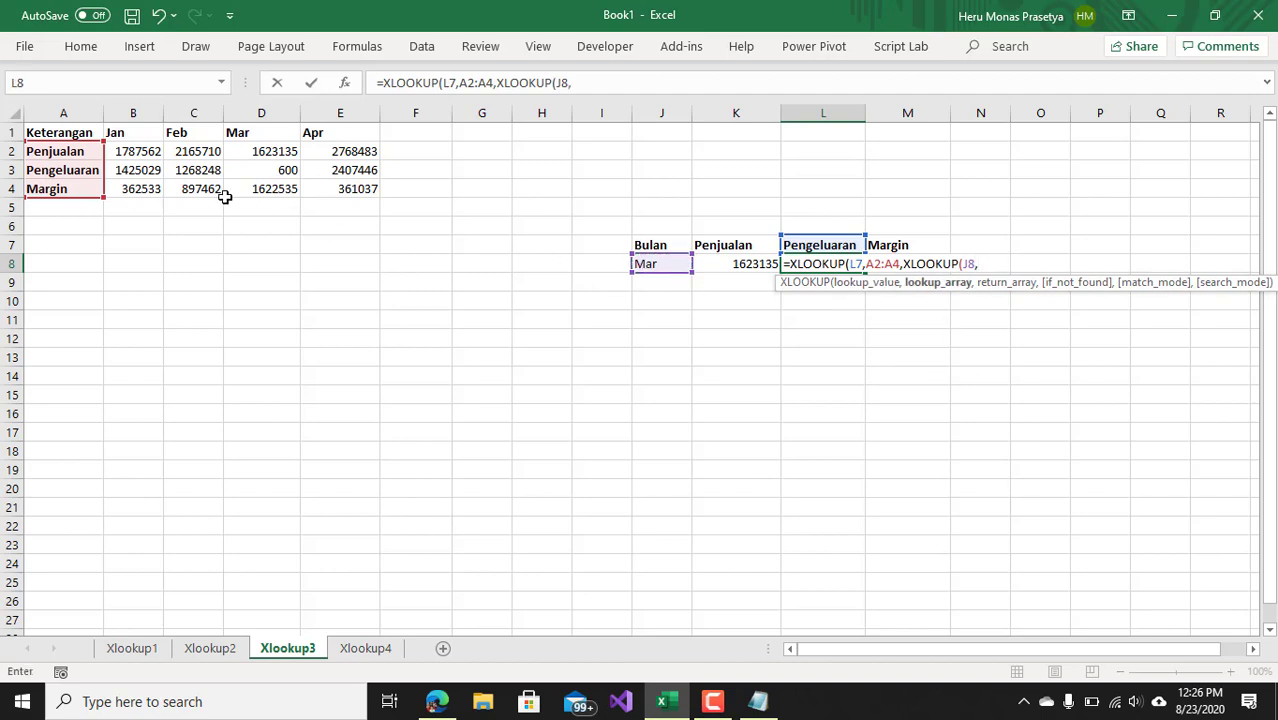
{"action": "left_click_drag", "start_coordinate": [120, 133], "coordinate": [340, 134]}
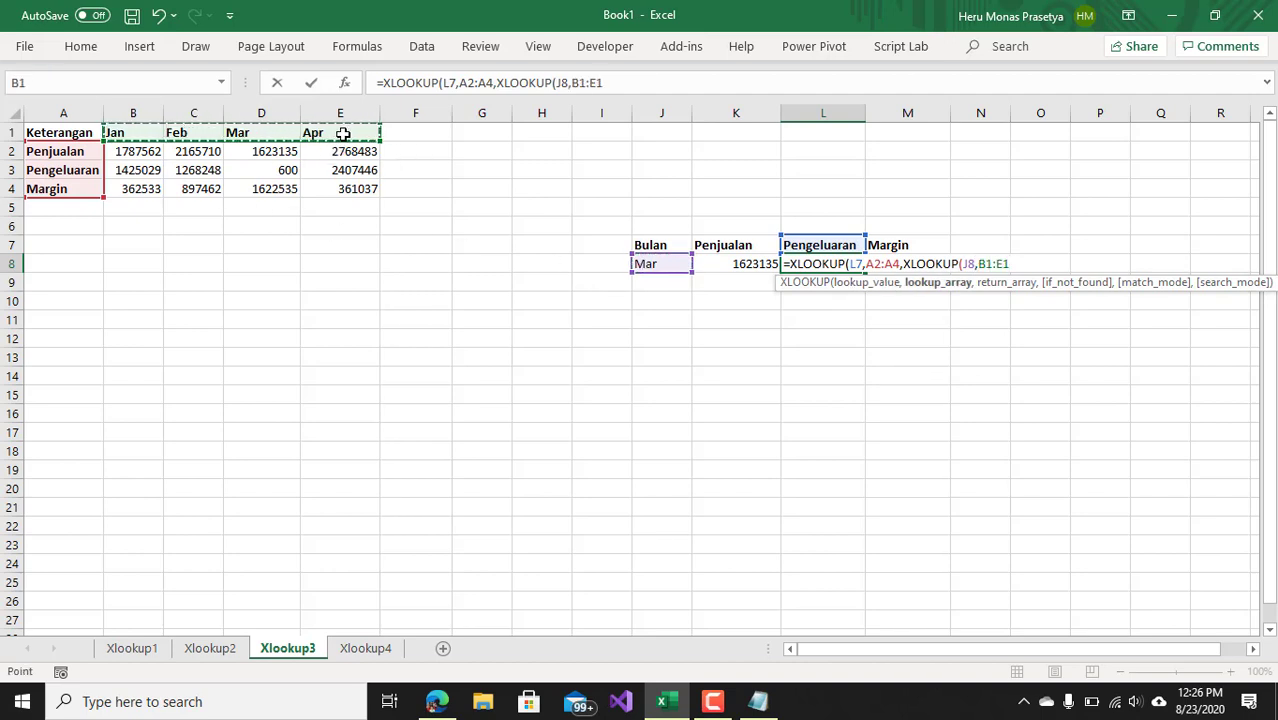
{"action": "type", "text": ","}
{"action": "left_click_drag", "start_coordinate": [135, 152], "coordinate": [362, 190]}
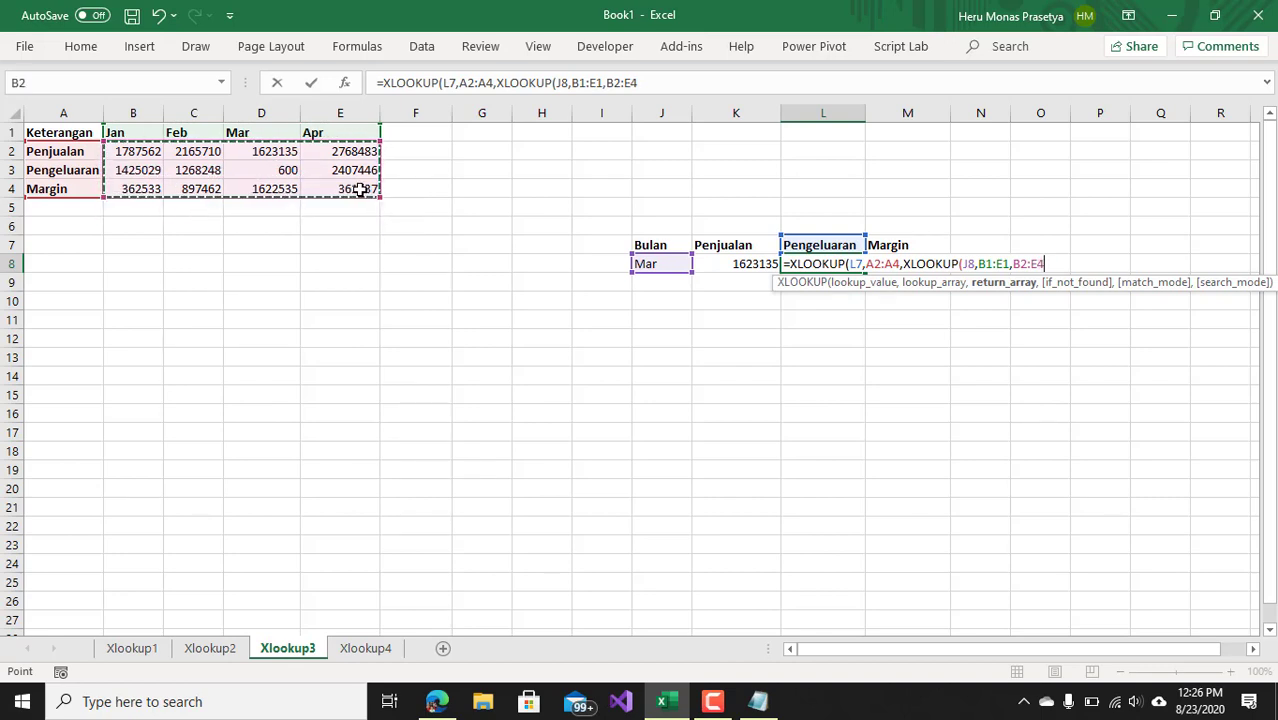
{"action": "type", "text": "))"}
{"action": "key", "text": "Return"}
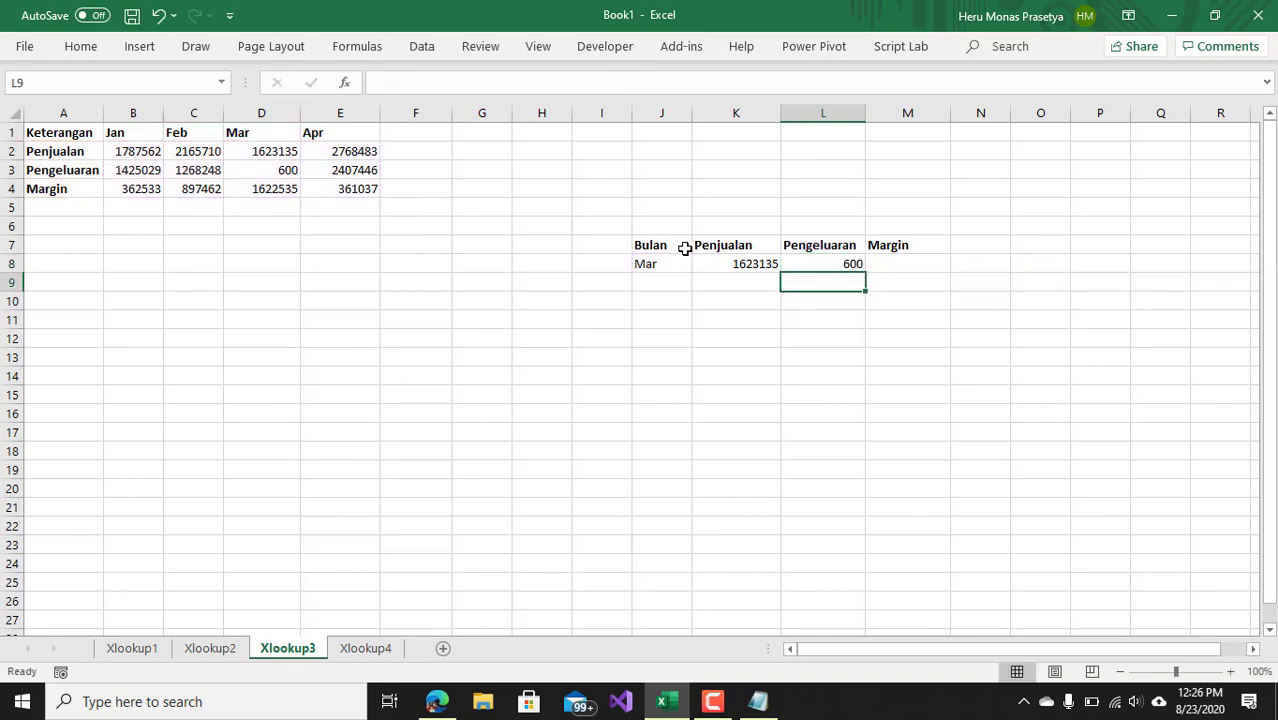
Copy L8's formula into M8 and point its lookup value at the Margin header M7.
{"action": "left_click", "coordinate": [818, 268]}
{"action": "left_click_drag", "start_coordinate": [693, 88], "coordinate": [228, 95]}
{"action": "key", "text": "ctrl+c"}
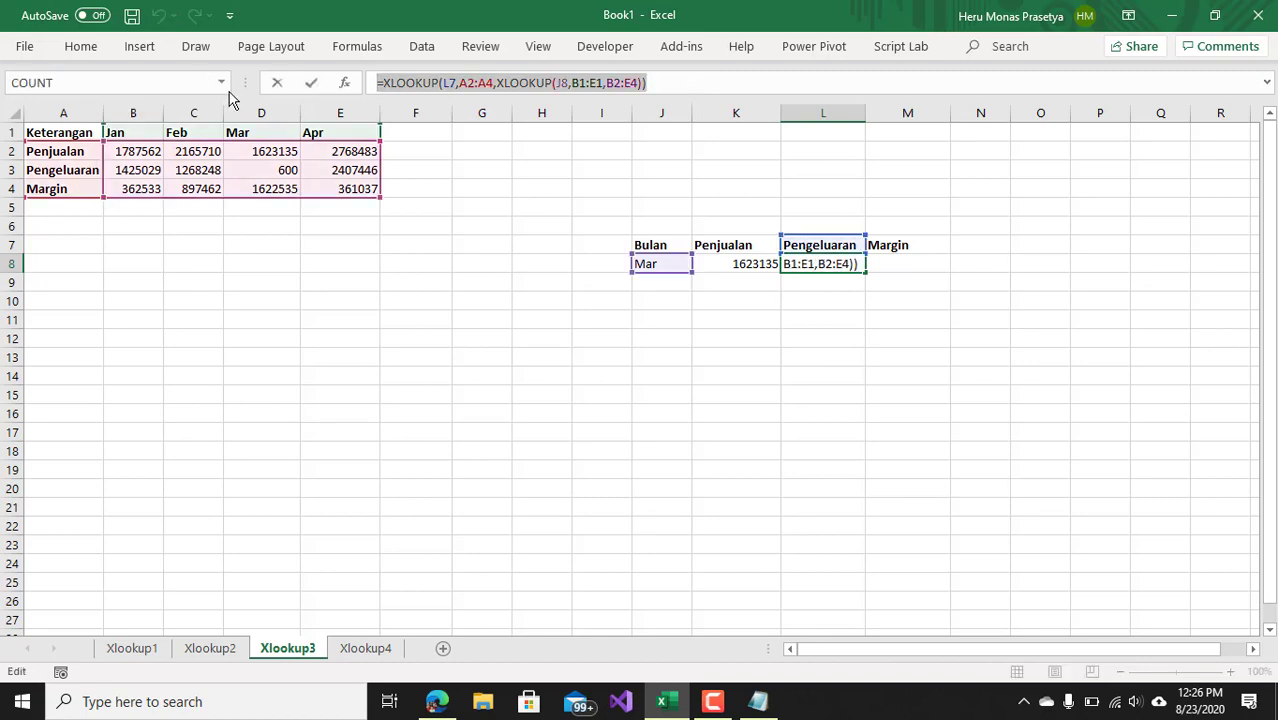
{"action": "key", "text": "Escape"}
{"action": "left_click", "coordinate": [896, 262]}
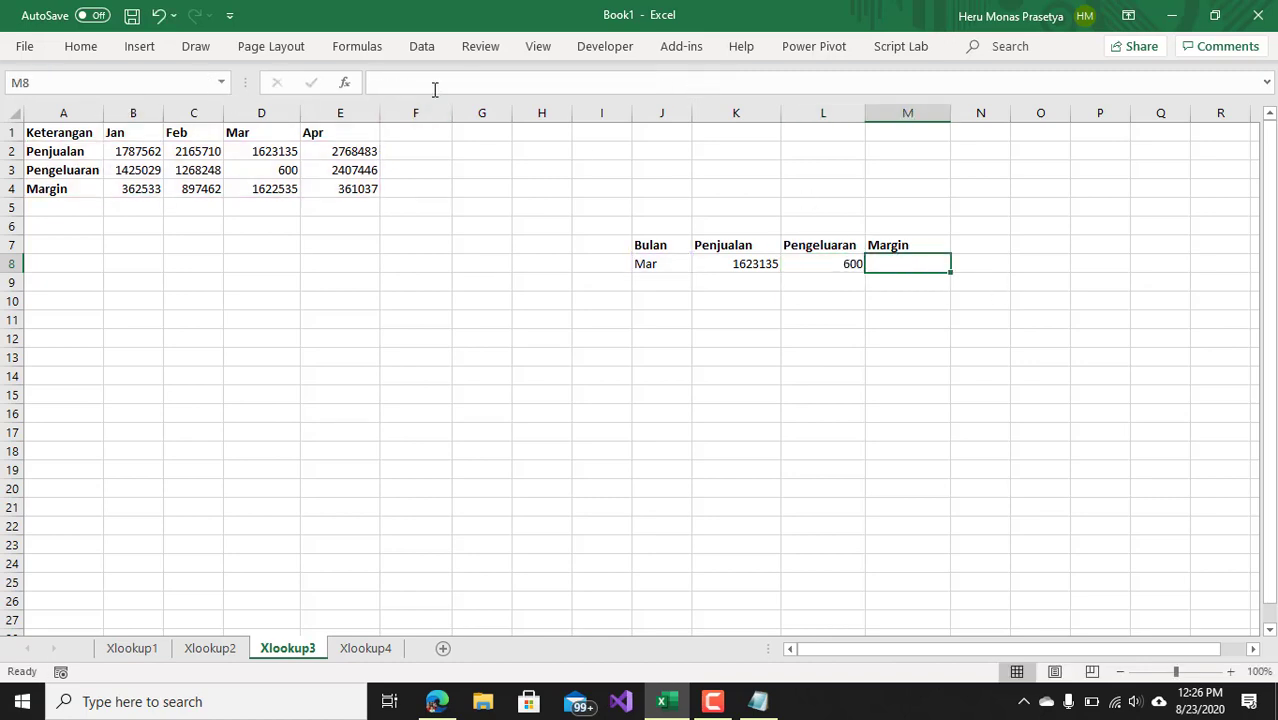
{"action": "left_click", "coordinate": [434, 89]}
{"action": "key", "text": "ctrl+v"}
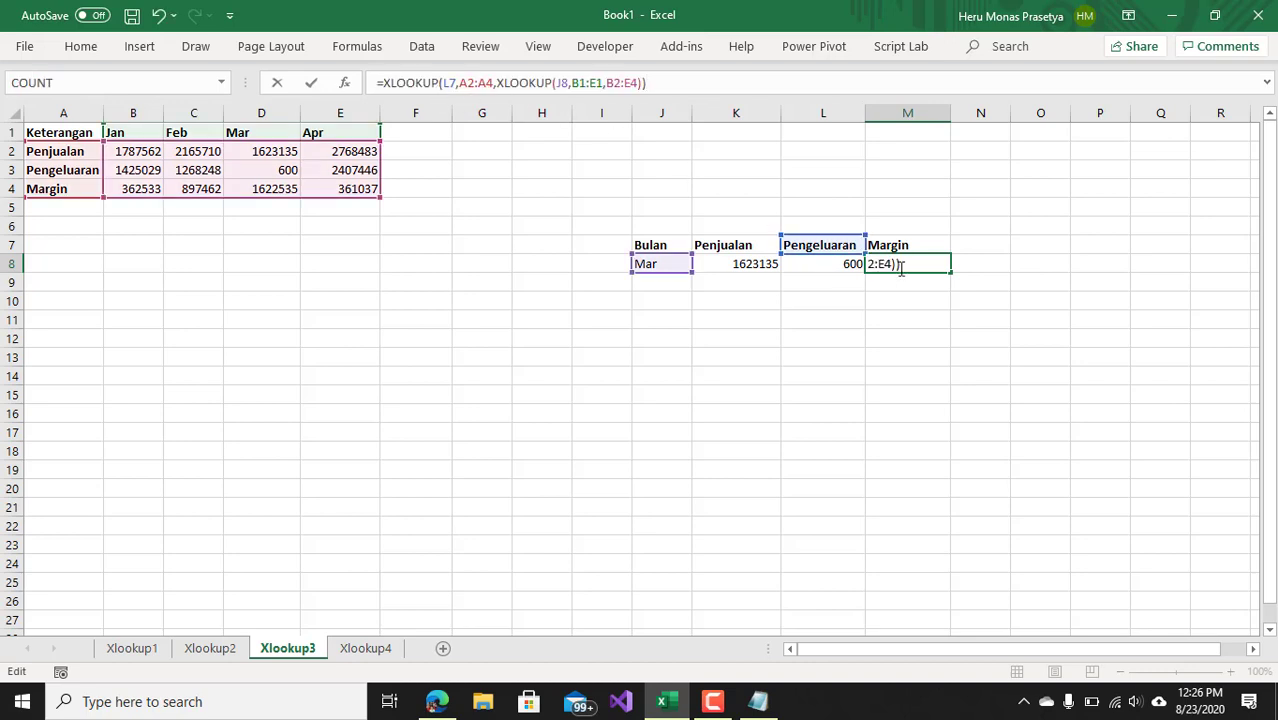
{"action": "left_click_drag", "start_coordinate": [826, 256], "coordinate": [906, 258]}
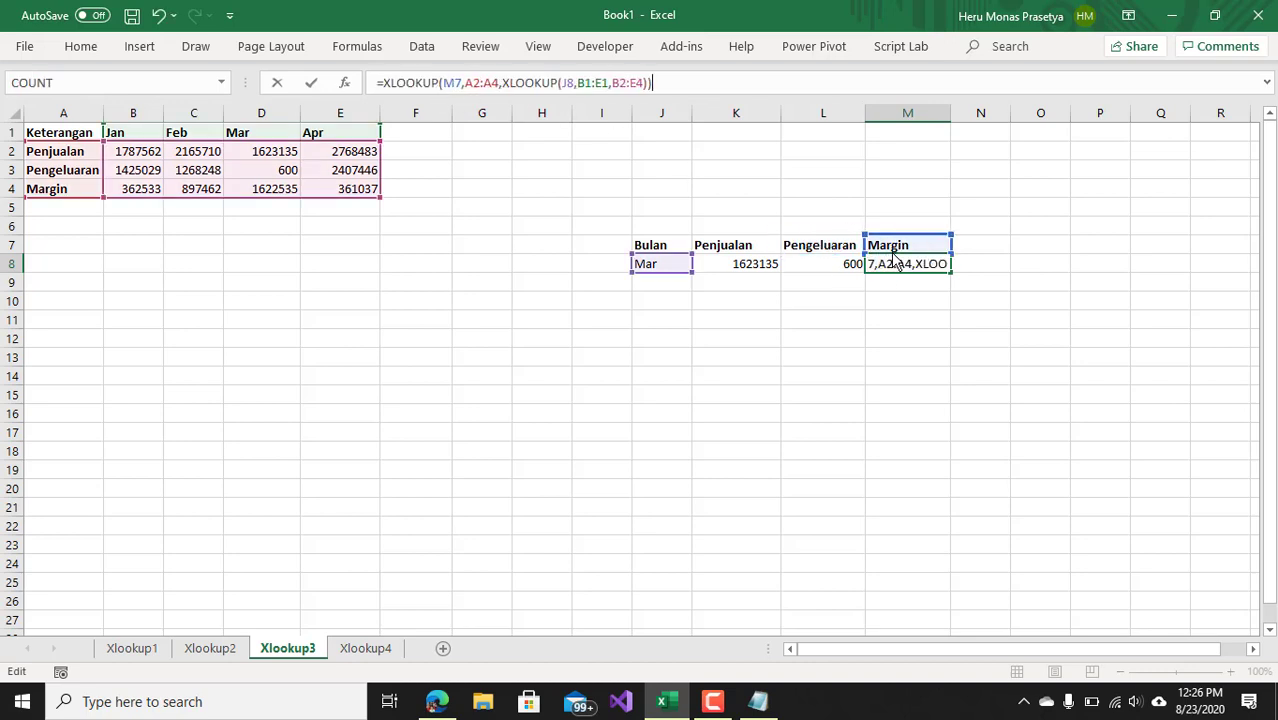
{"action": "key", "text": "Return"}
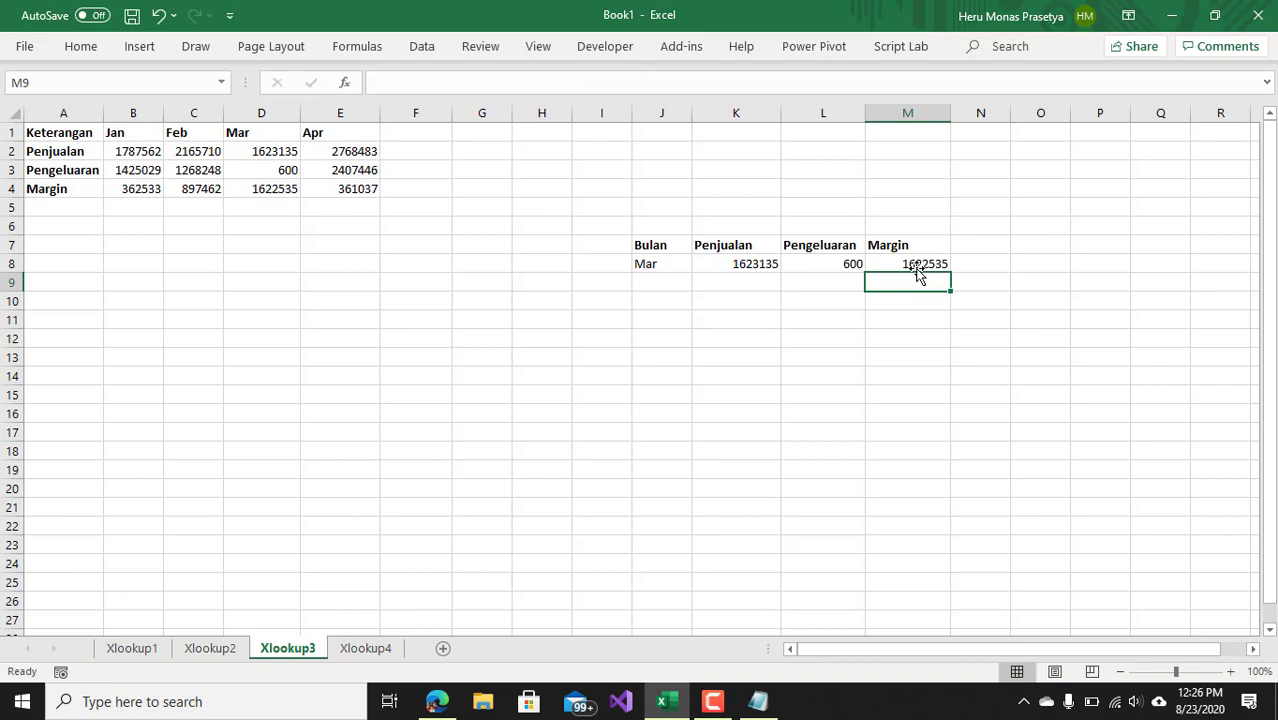
Review and recommit M8's formula, checking its 1622535 result against D4.
{"action": "left_click", "coordinate": [918, 263]}
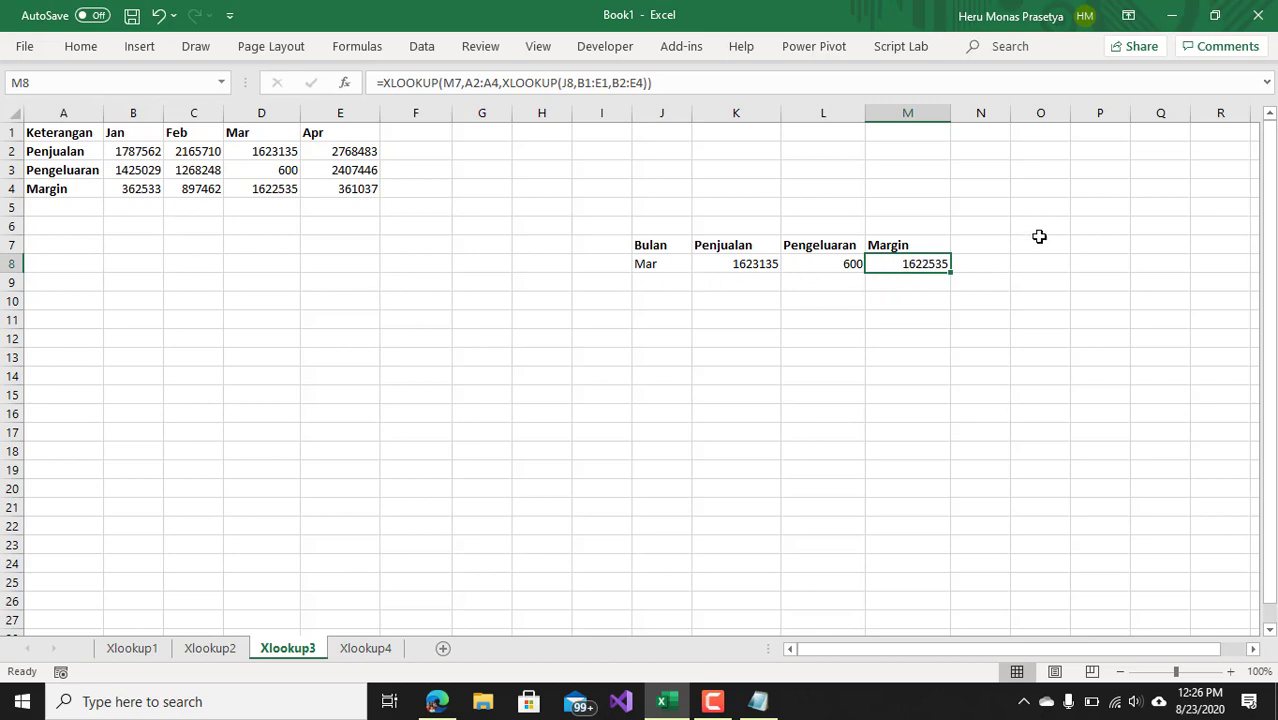
{"action": "double_click", "coordinate": [918, 263]}
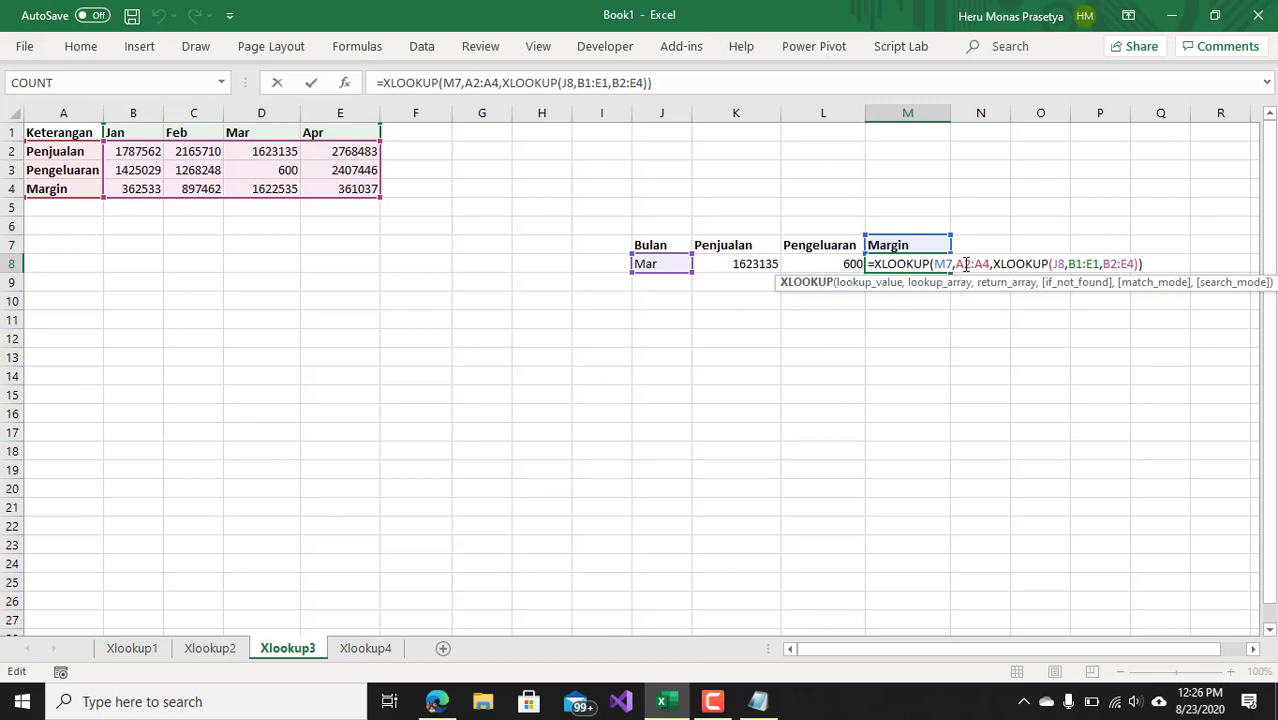
{"action": "left_click", "coordinate": [1062, 265]}
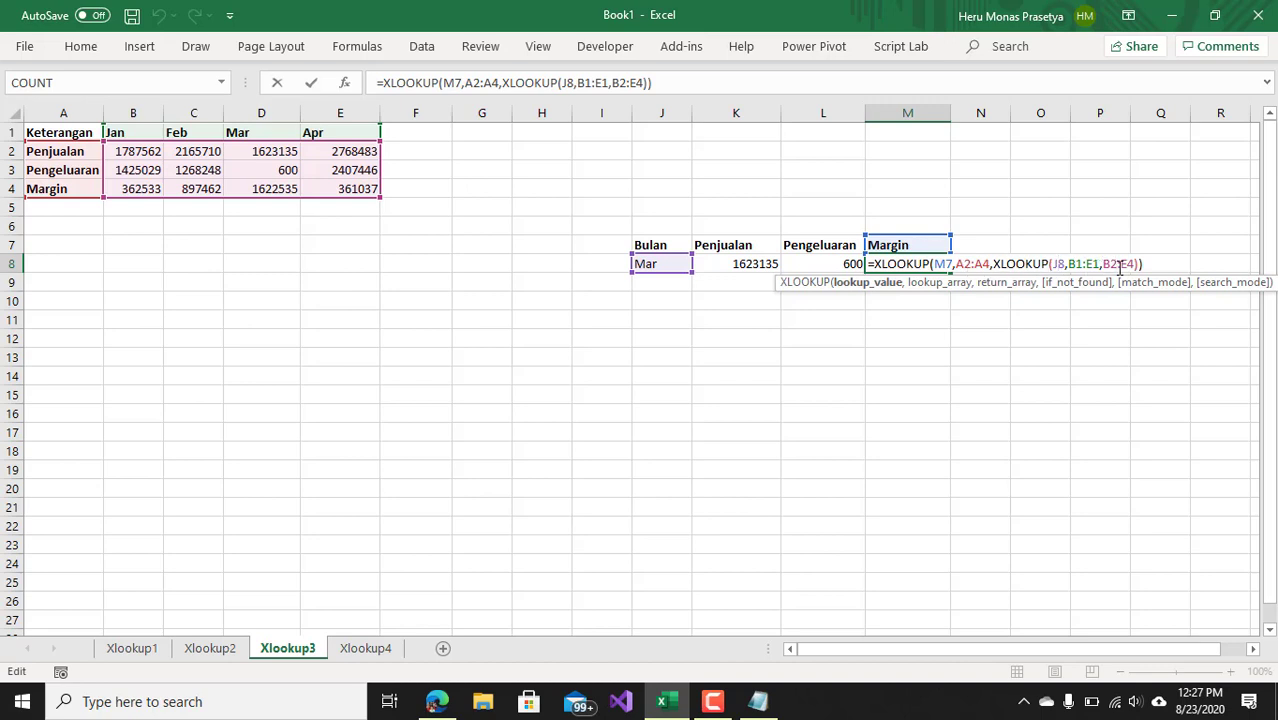
{"action": "key", "text": "Return"}
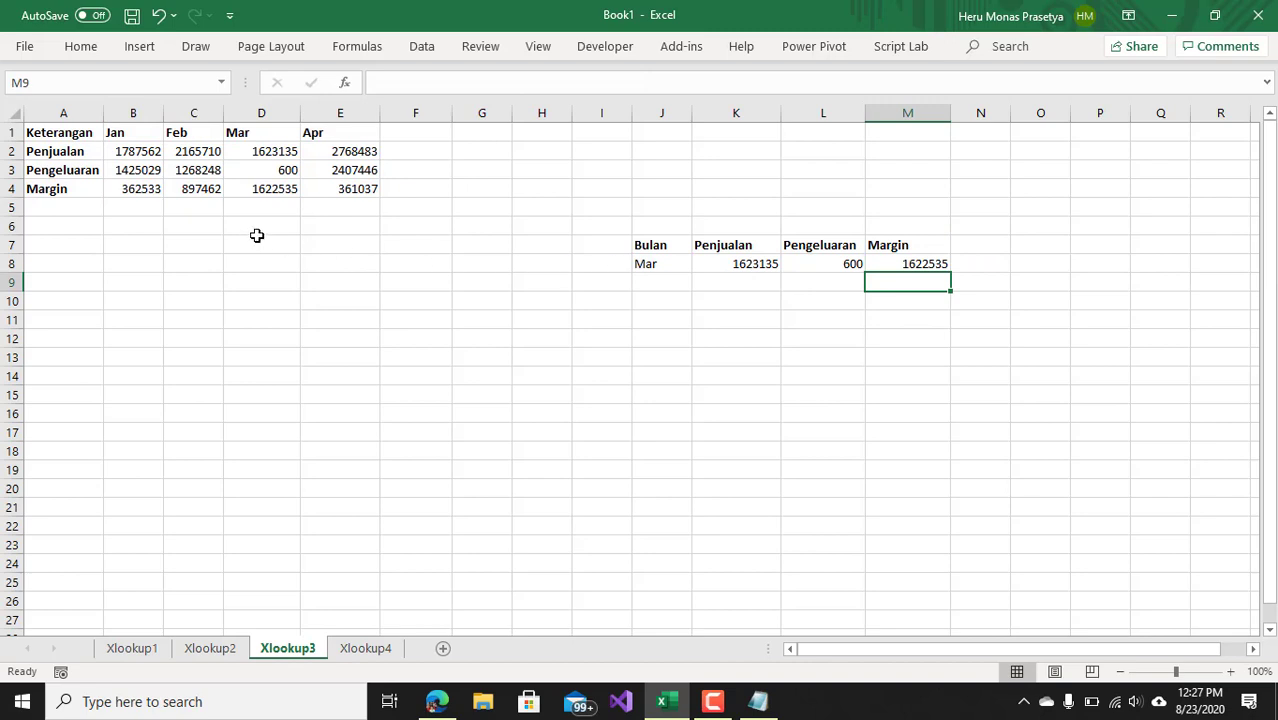
{"action": "left_click", "coordinate": [283, 192]}
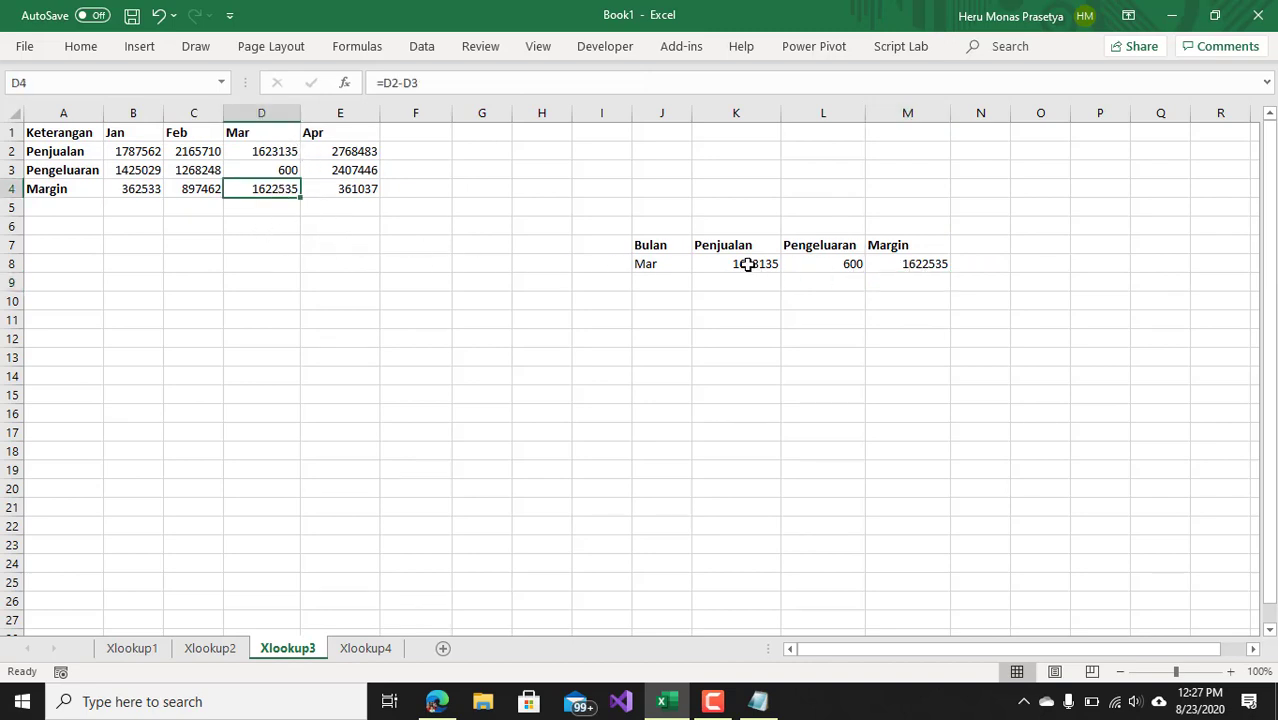
Format K8:M8 as Number with 0 decimals and a 1000 separator.
{"action": "left_click_drag", "start_coordinate": [745, 264], "coordinate": [895, 259]}
{"action": "key", "text": "ctrl+1"}
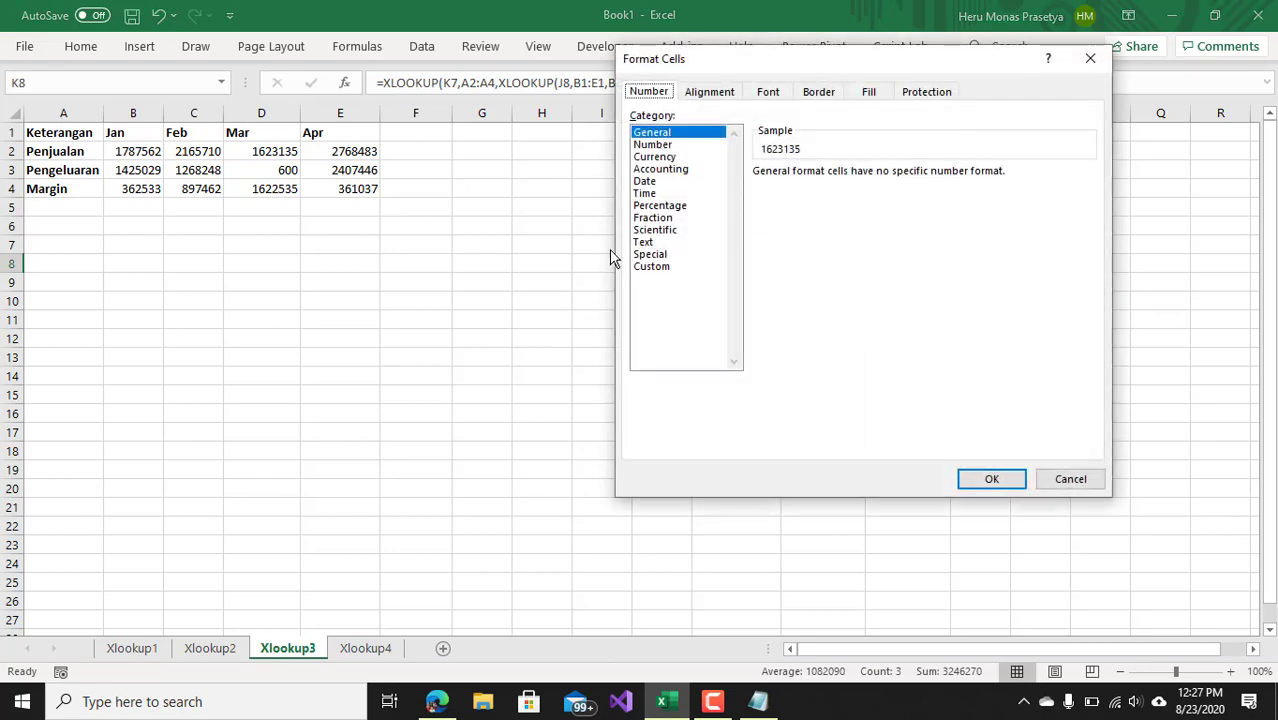
{"action": "left_click", "coordinate": [652, 145]}
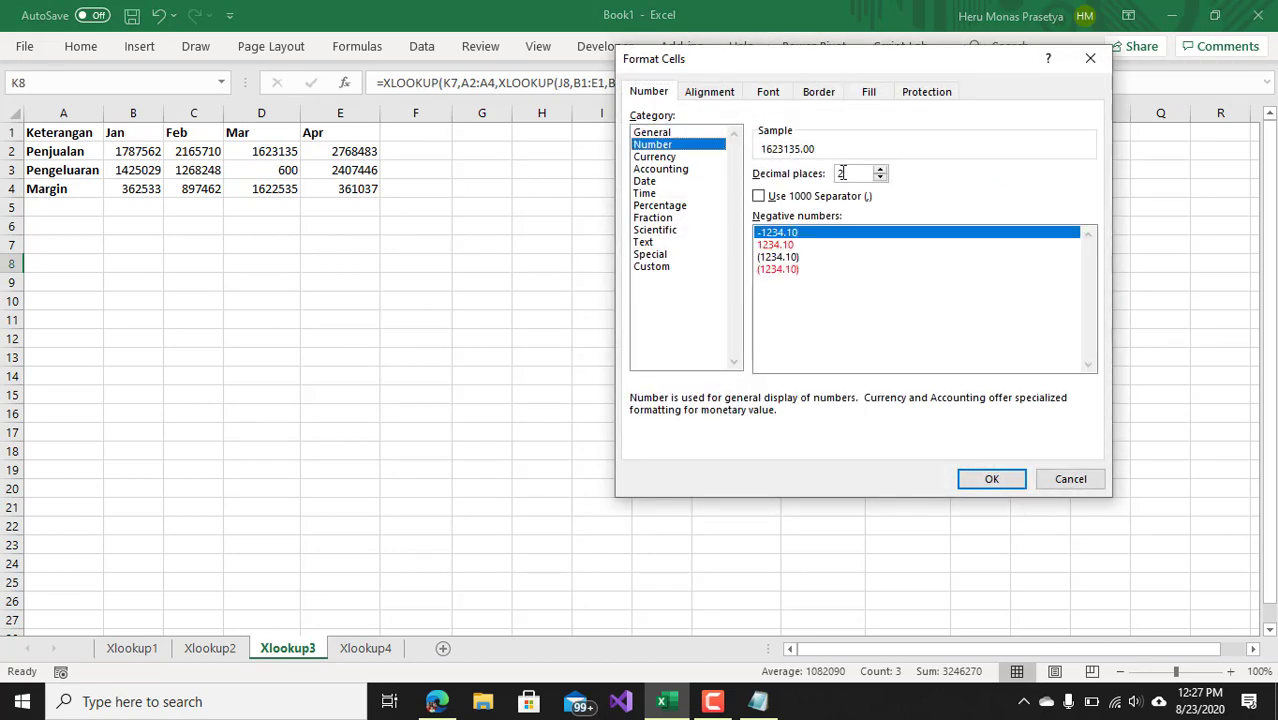
{"action": "left_click", "coordinate": [880, 178]}
{"action": "left_click", "coordinate": [880, 178]}
{"action": "left_click", "coordinate": [776, 198]}
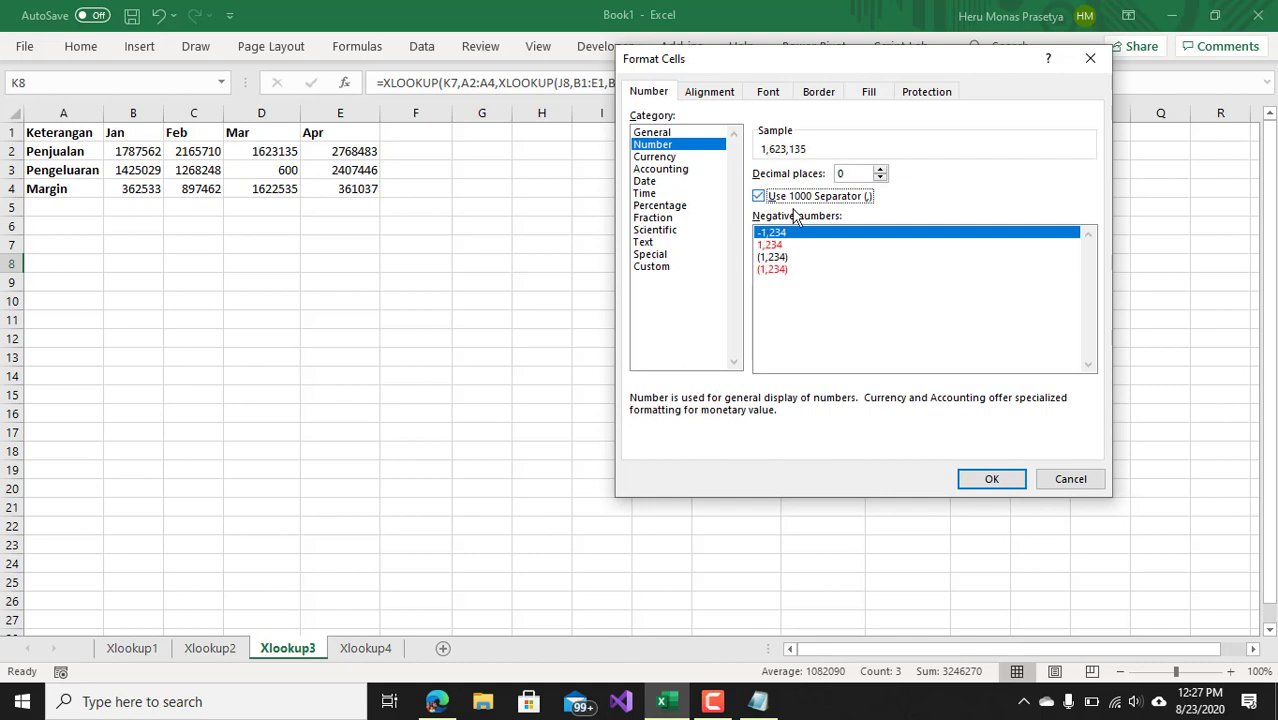
{"action": "left_click", "coordinate": [975, 479]}
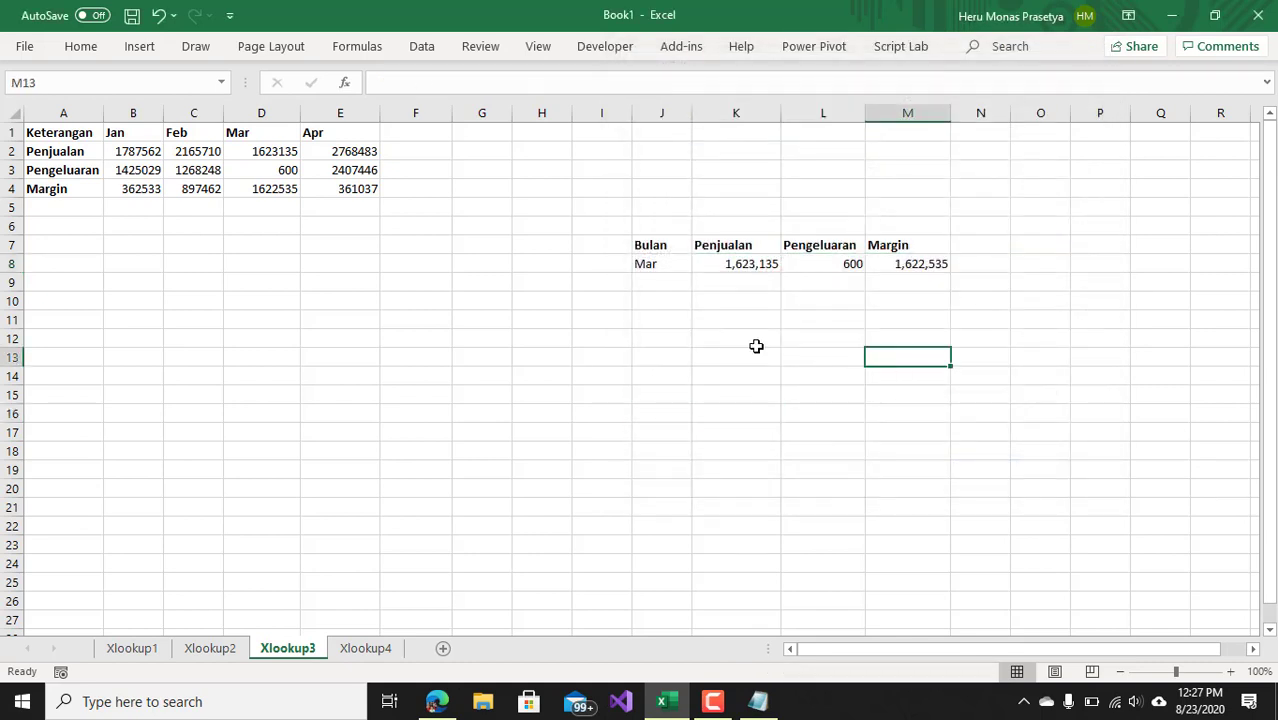
Switch J8 to Apr and then Jan, showing 1,787,562, 1,425,029 and 362,533.
{"action": "left_click", "coordinate": [651, 246]}
{"action": "left_click", "coordinate": [664, 264]}
{"action": "left_click", "coordinate": [700, 264]}
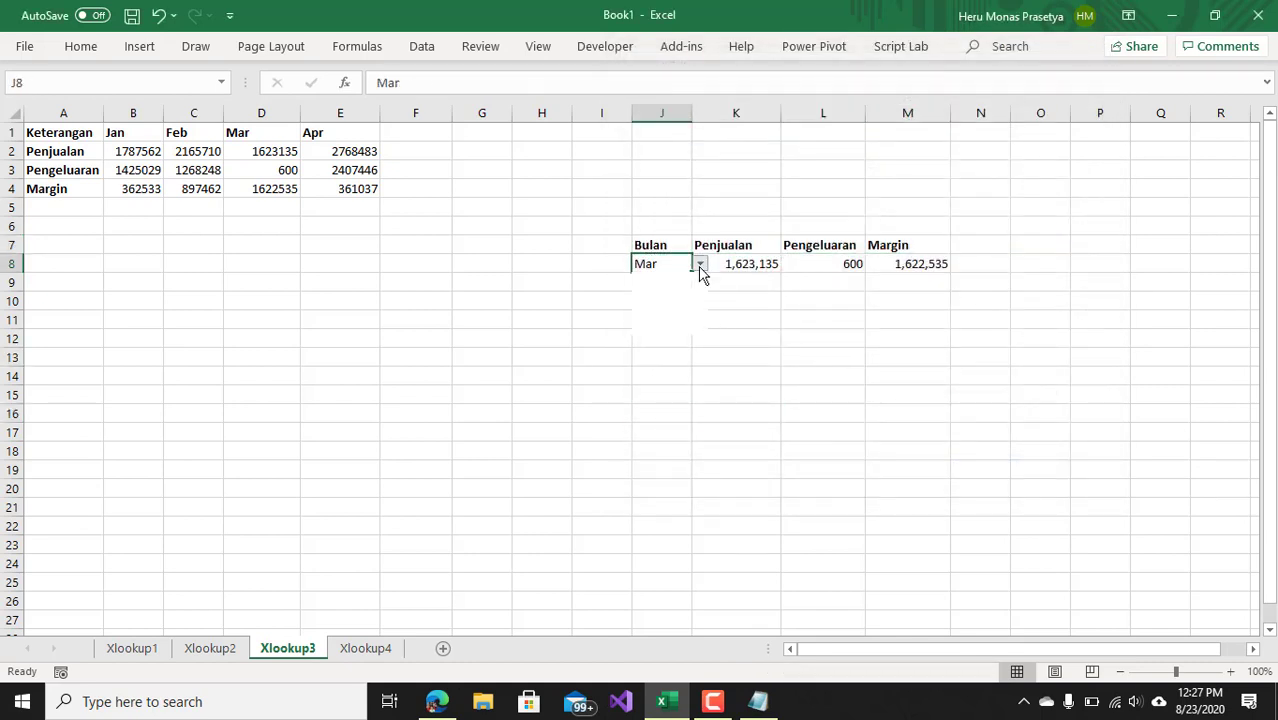
{"action": "left_click", "coordinate": [674, 317]}
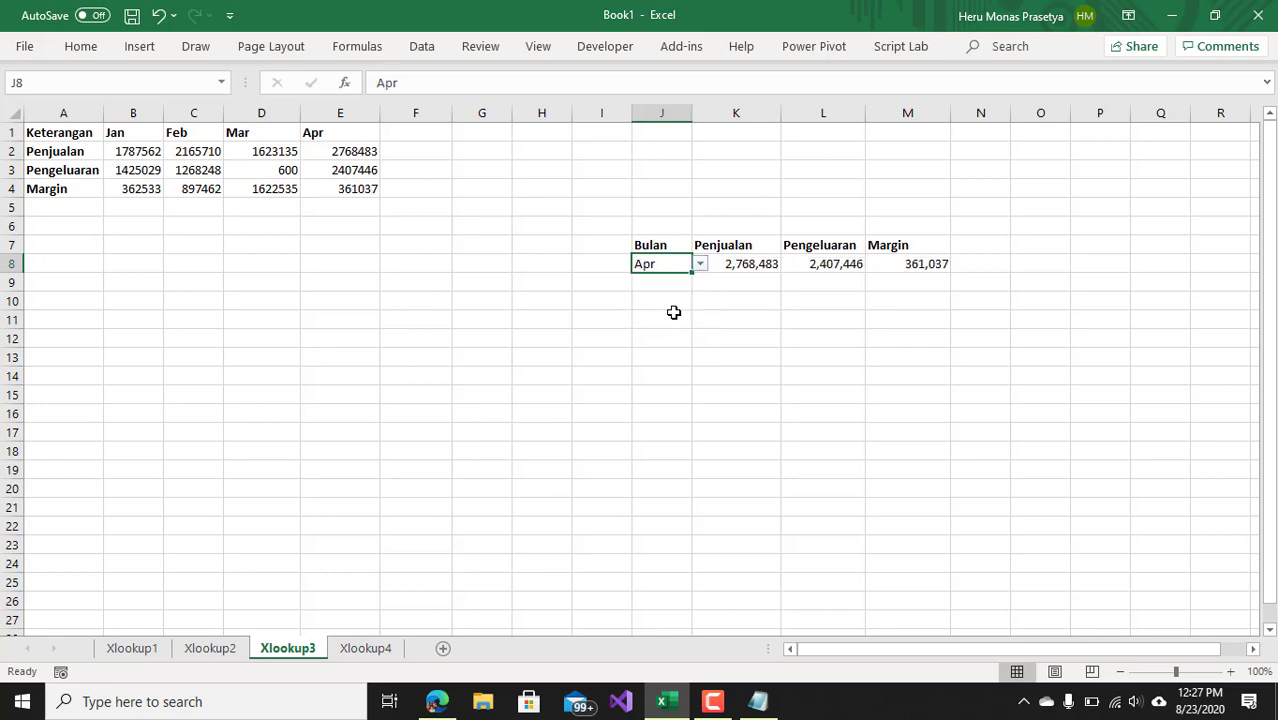
{"action": "left_click", "coordinate": [700, 264]}
{"action": "left_click", "coordinate": [675, 279]}
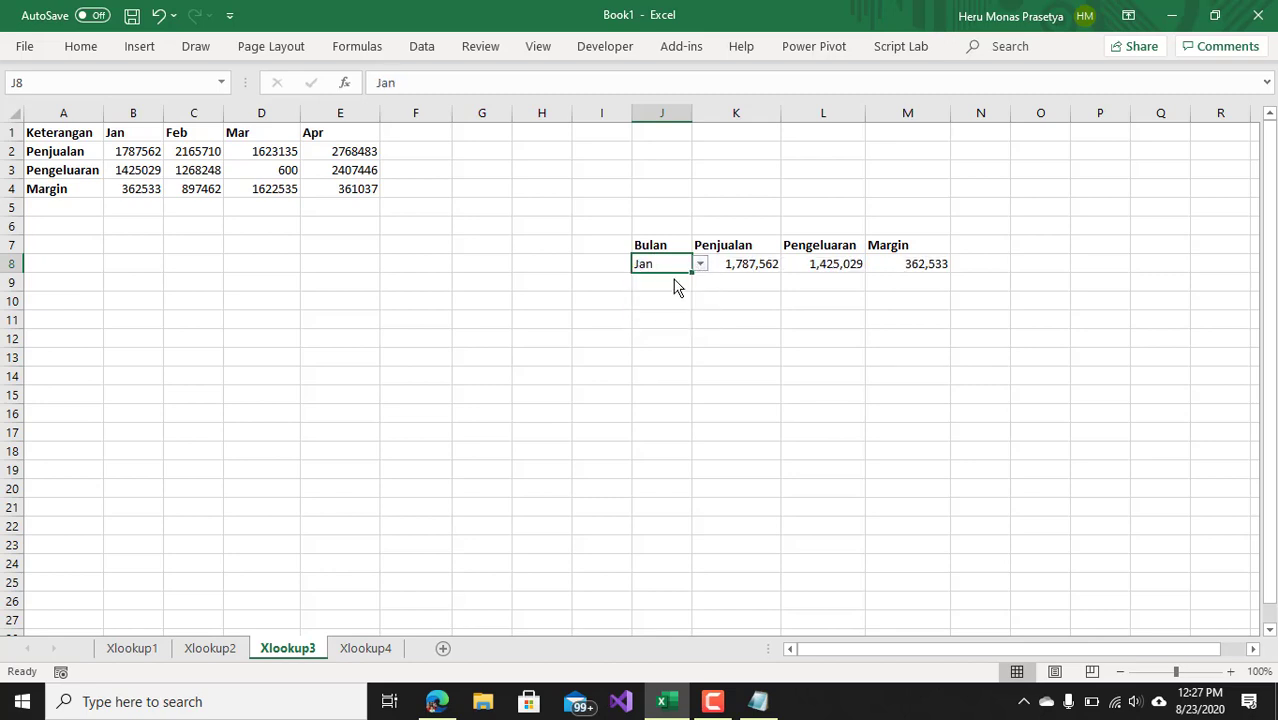
{"action": "left_click", "coordinate": [779, 352]}
{"action": "left_click_drag", "start_coordinate": [810, 437], "coordinate": [808, 450]}
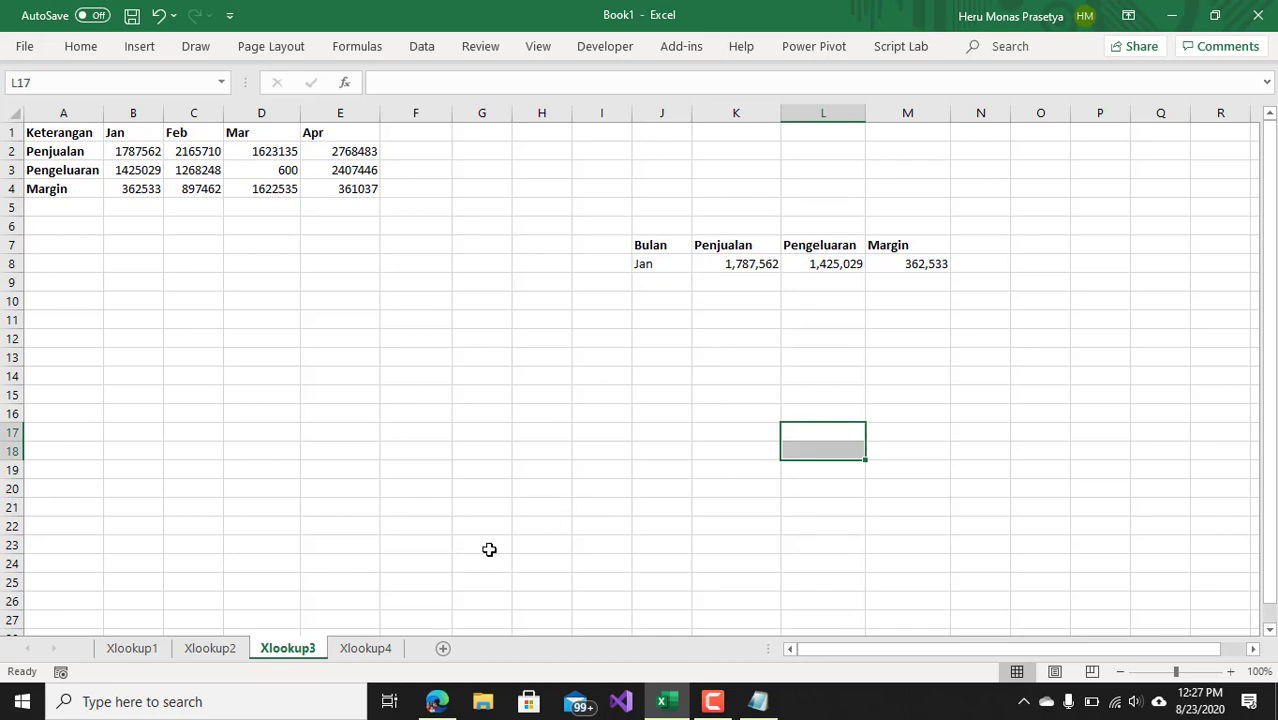
{"action": "left_click", "coordinate": [137, 652]}
{"action": "left_click", "coordinate": [200, 652]}
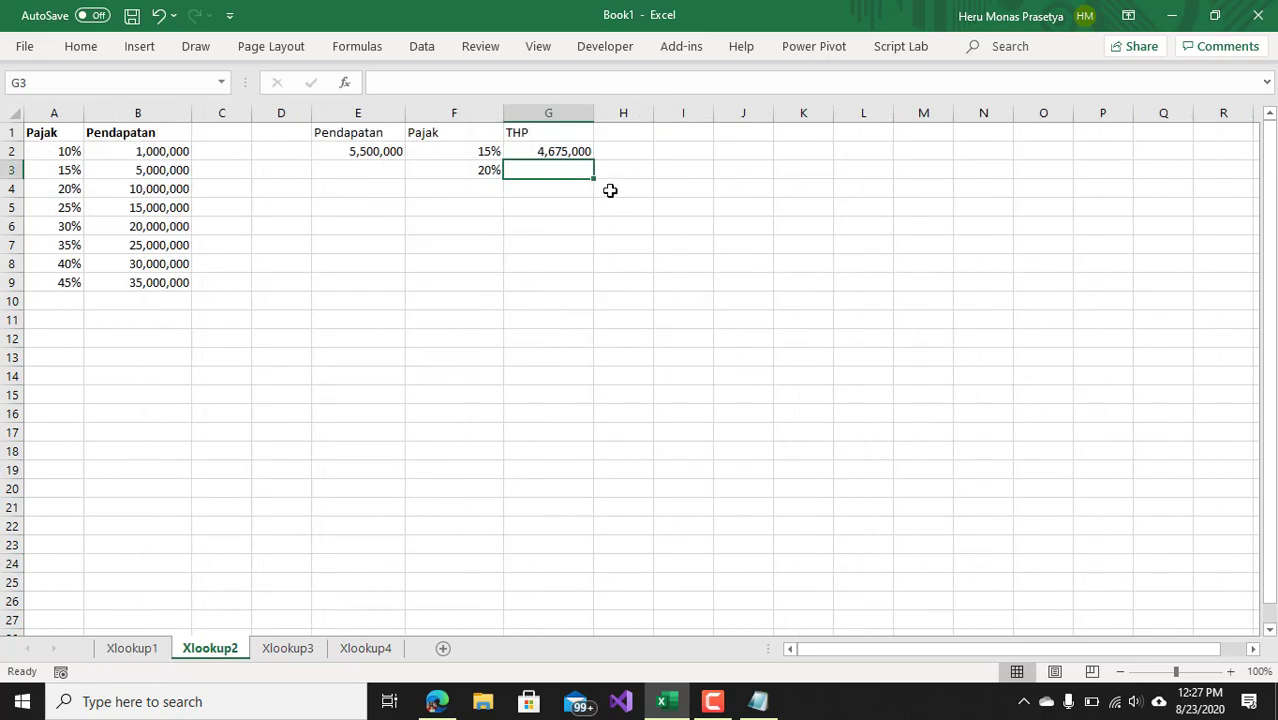
{"action": "left_click", "coordinate": [284, 650]}
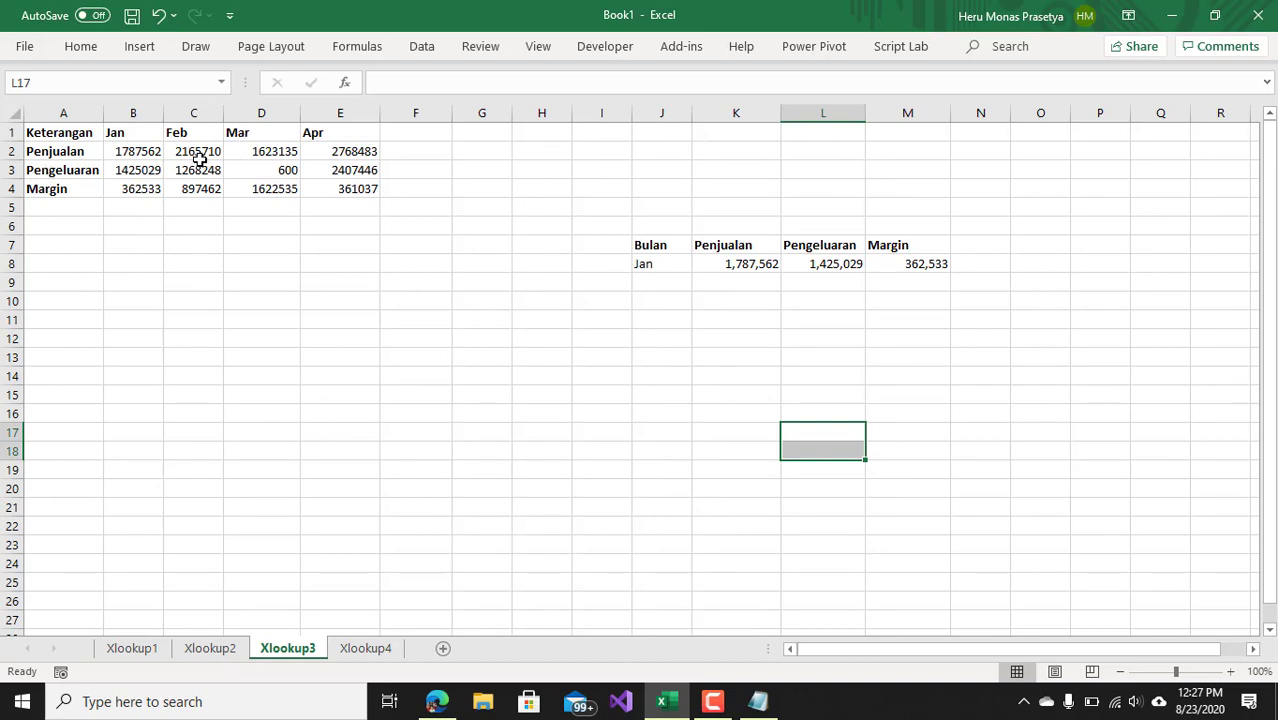
{"action": "left_click", "coordinate": [365, 649]}
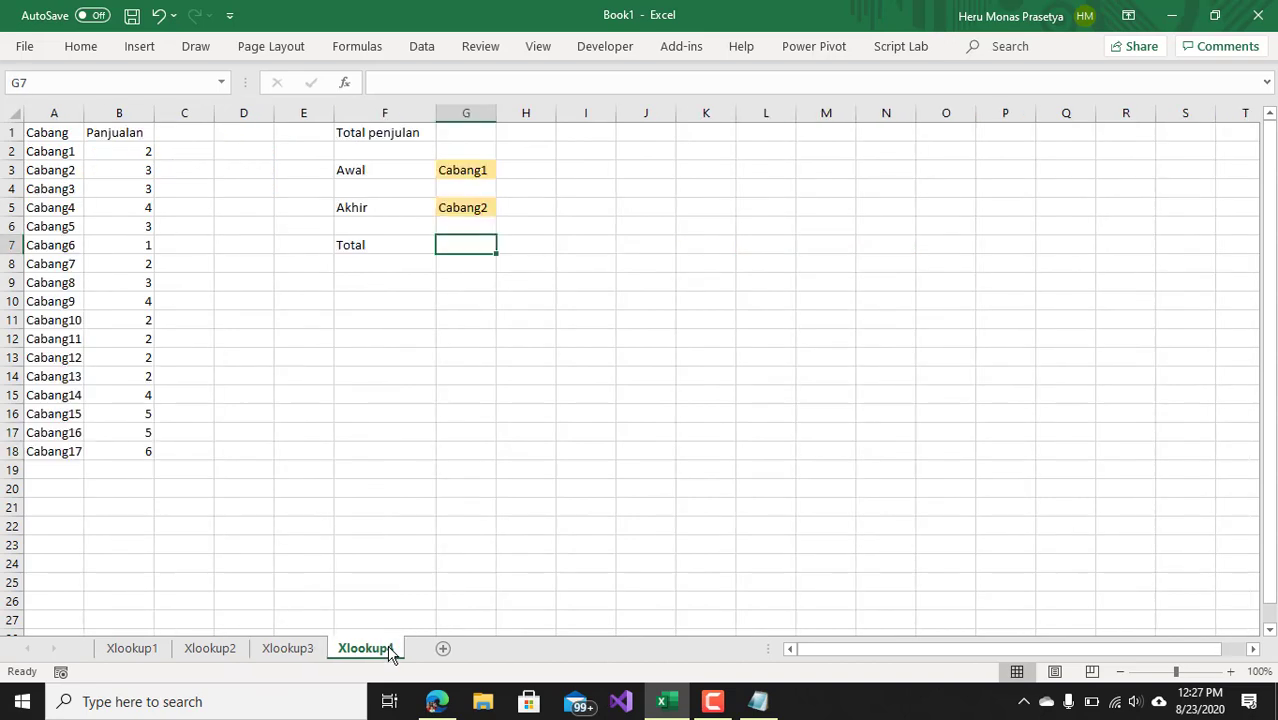
{"action": "left_click", "coordinate": [336, 464]}
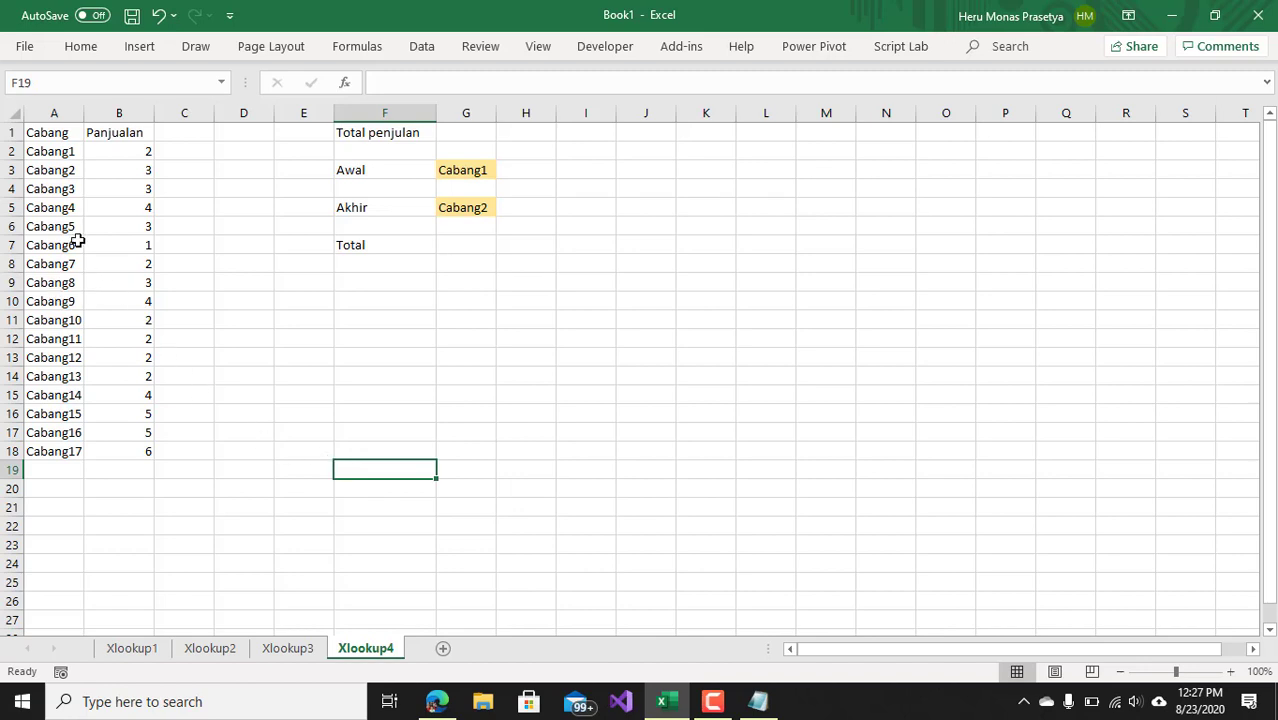
{"action": "left_click_drag", "start_coordinate": [46, 134], "coordinate": [137, 134]}
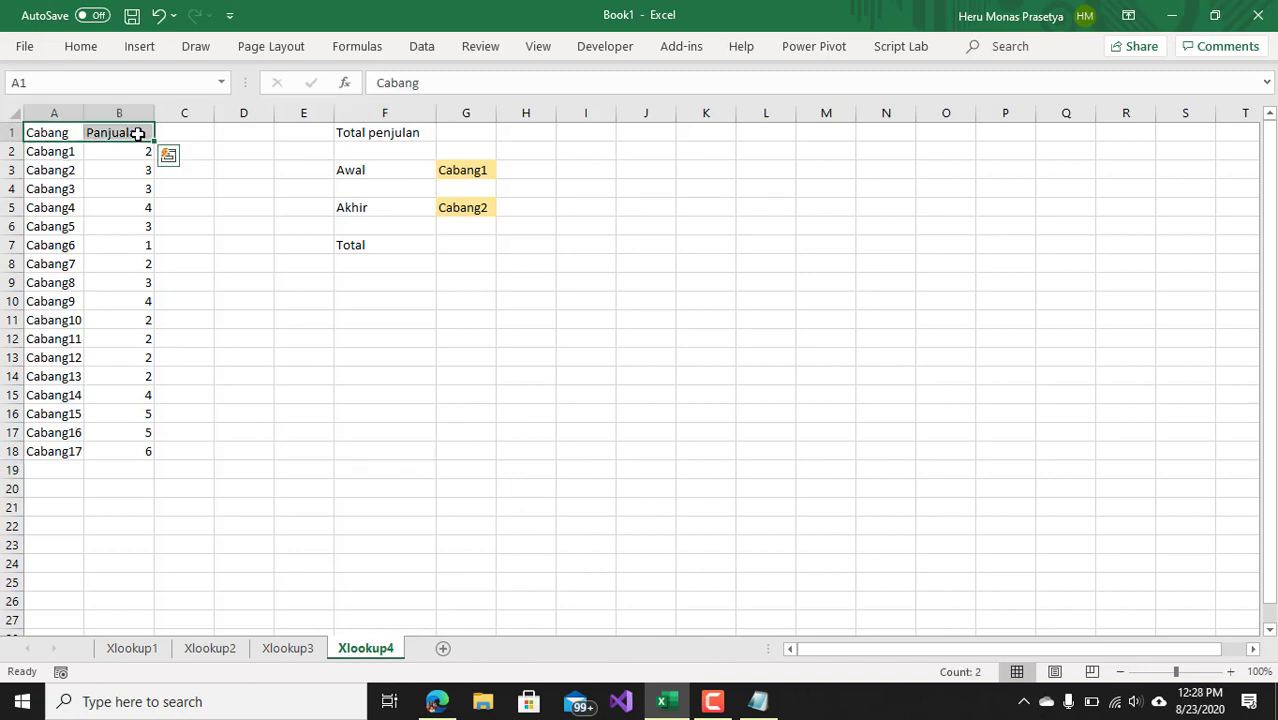
{"action": "key", "text": "ctrl+b"}
{"action": "left_click", "coordinate": [200, 211]}
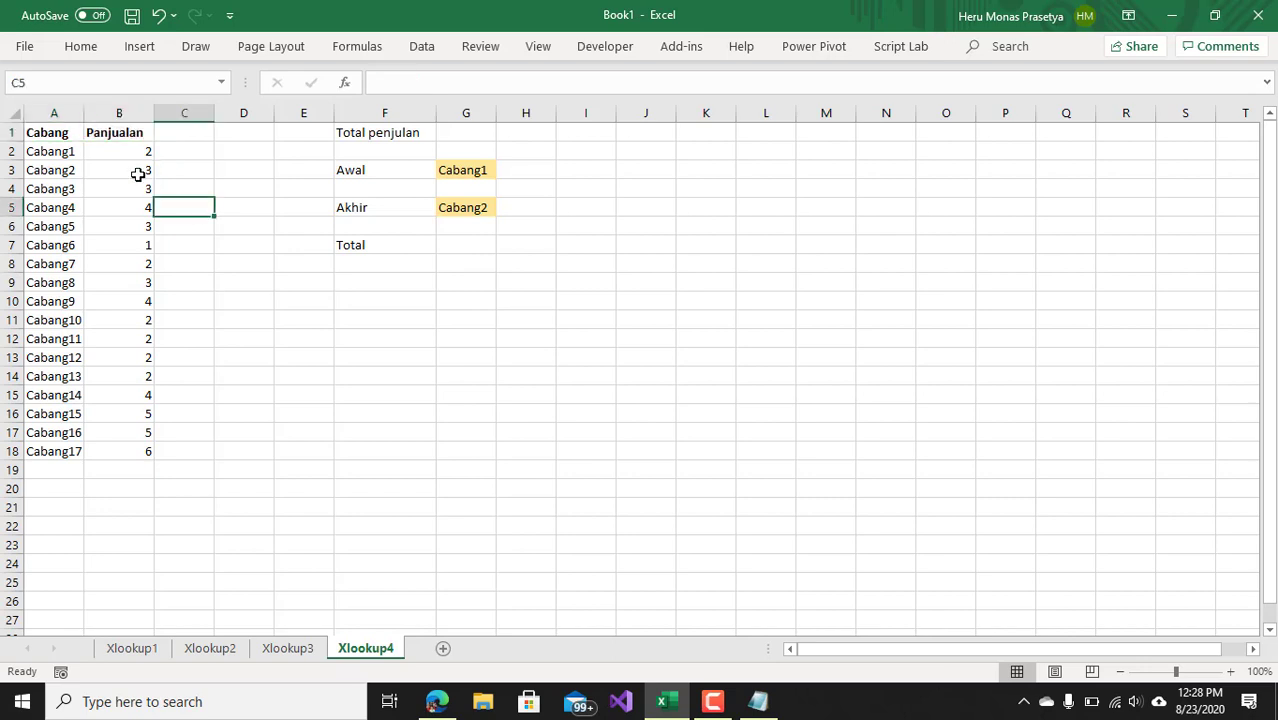
{"action": "left_click", "coordinate": [130, 134]}
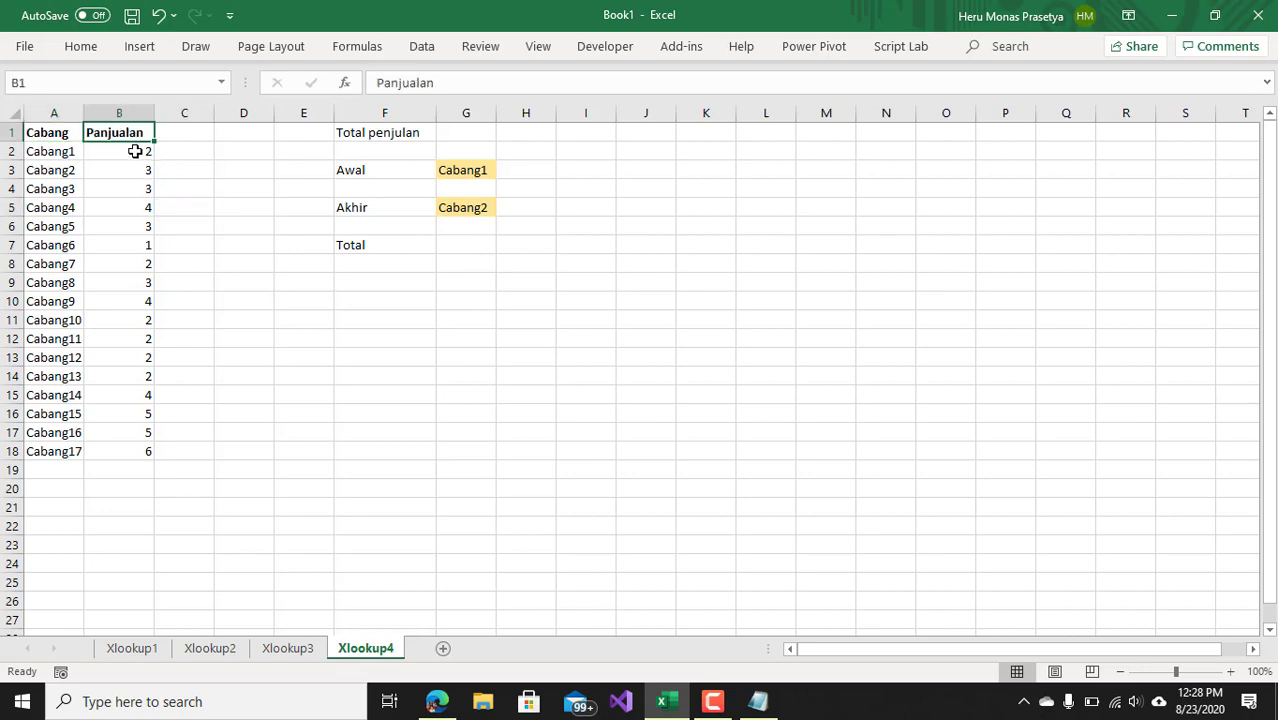
{"action": "left_click_drag", "start_coordinate": [135, 151], "coordinate": [131, 445]}
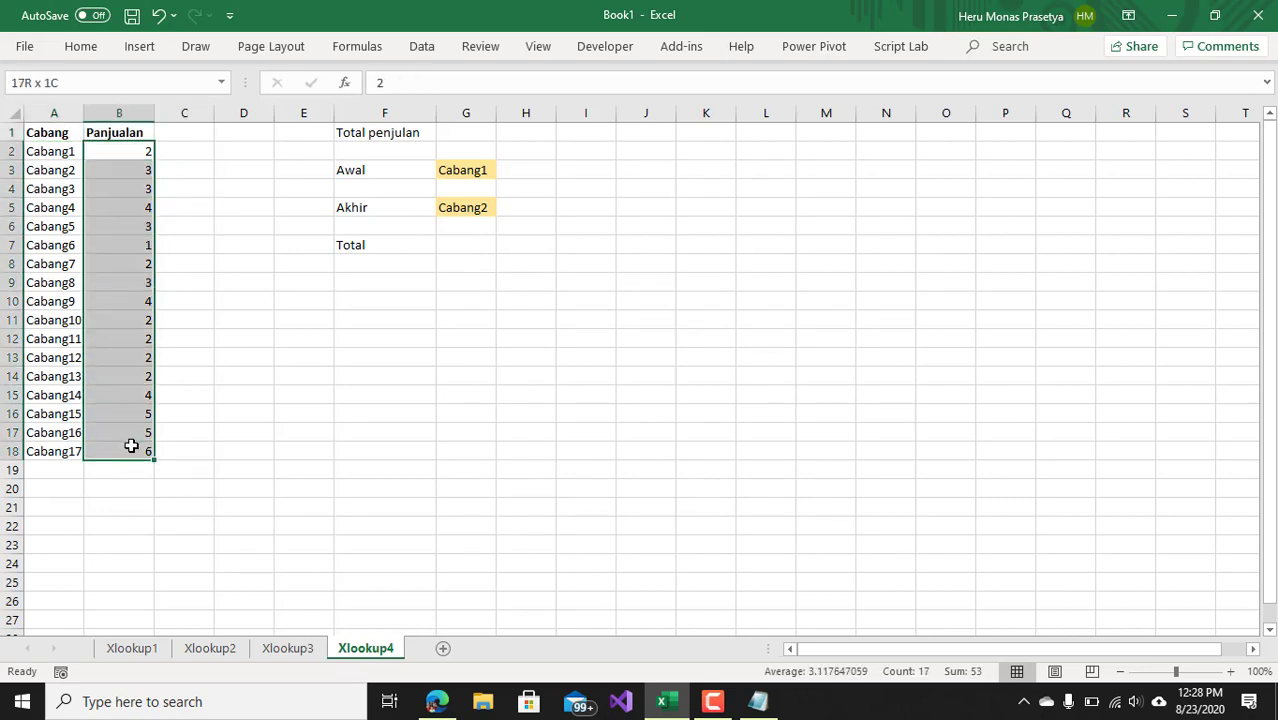
{"action": "left_click", "coordinate": [52, 151]}
{"action": "left_click", "coordinate": [52, 171]}
{"action": "left_click", "coordinate": [60, 226]}
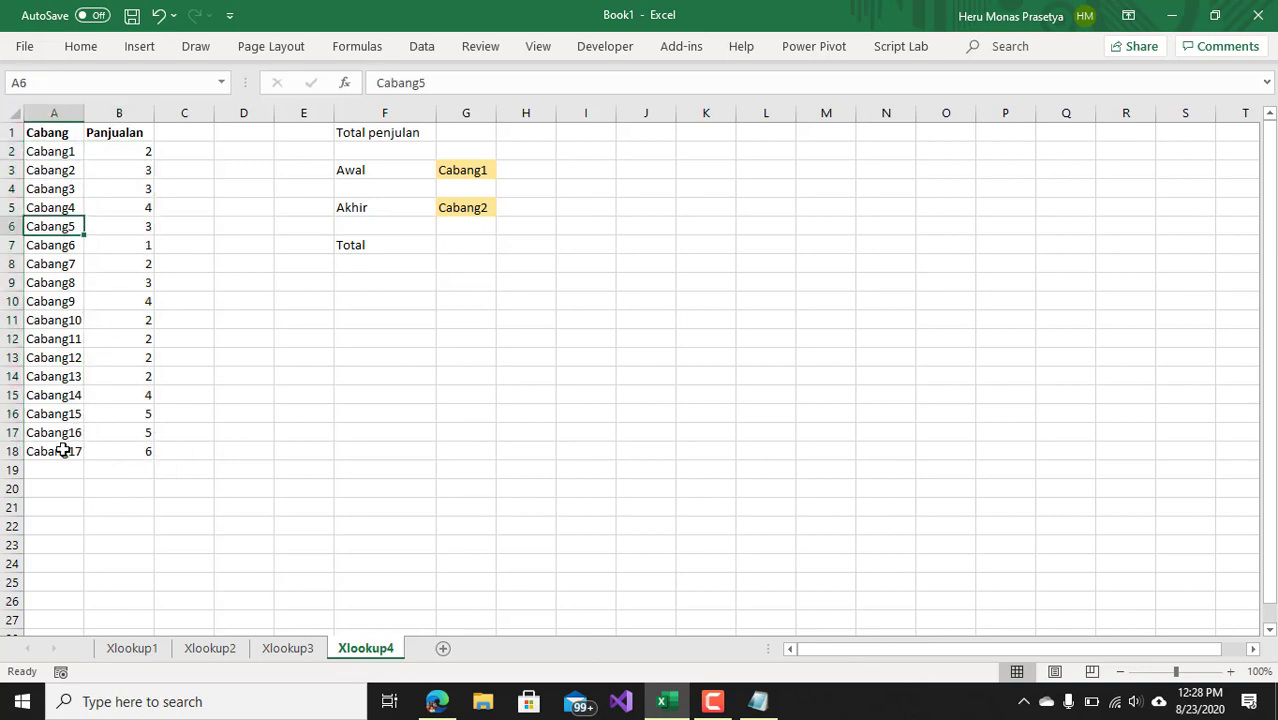
{"action": "left_click", "coordinate": [62, 451]}
{"action": "left_click", "coordinate": [391, 357]}
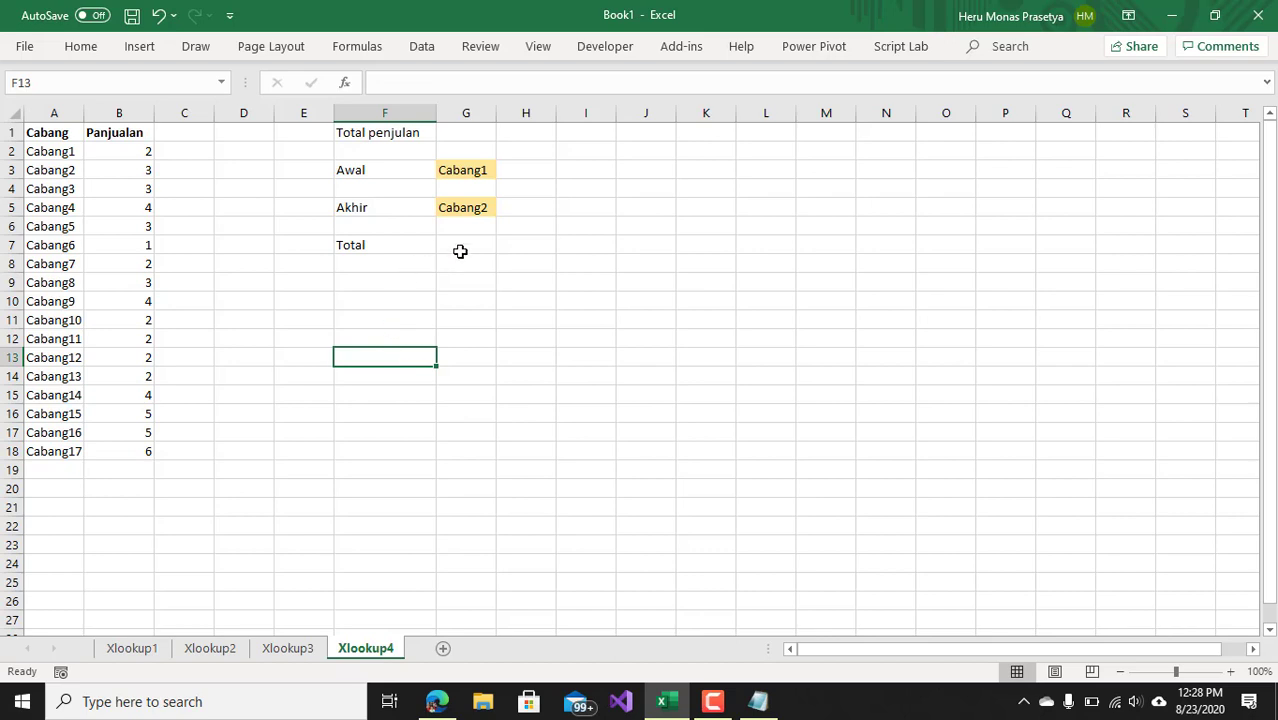
{"action": "left_click", "coordinate": [461, 178]}
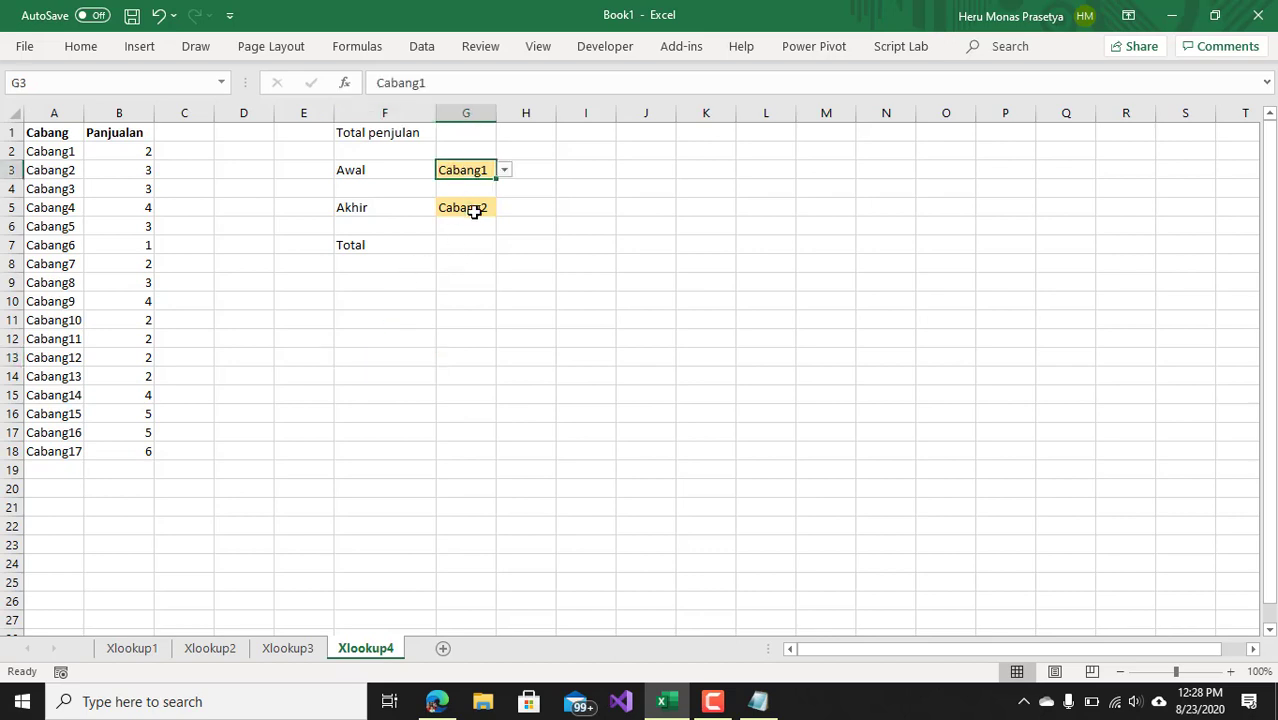
{"action": "left_click", "coordinate": [472, 208]}
{"action": "left_click", "coordinate": [477, 181]}
{"action": "left_click", "coordinate": [470, 207]}
{"action": "left_click", "coordinate": [504, 207]}
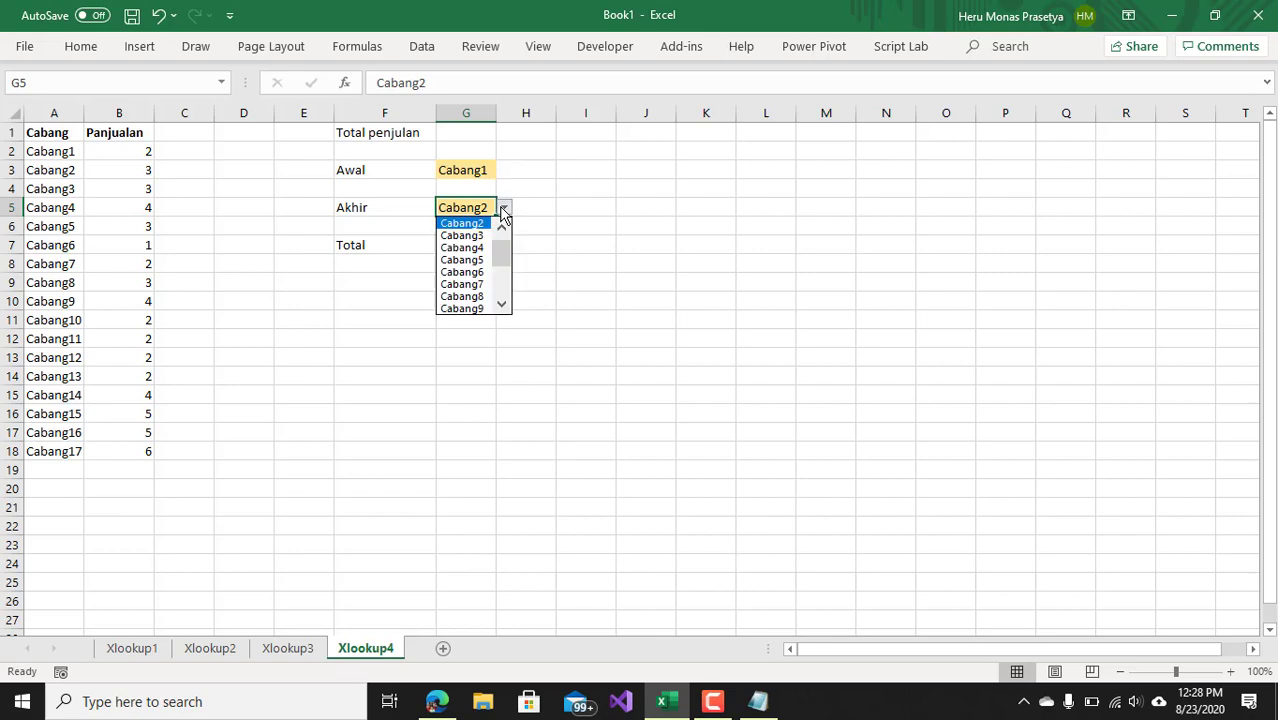
{"action": "left_click", "coordinate": [475, 274]}
{"action": "left_click", "coordinate": [504, 207]}
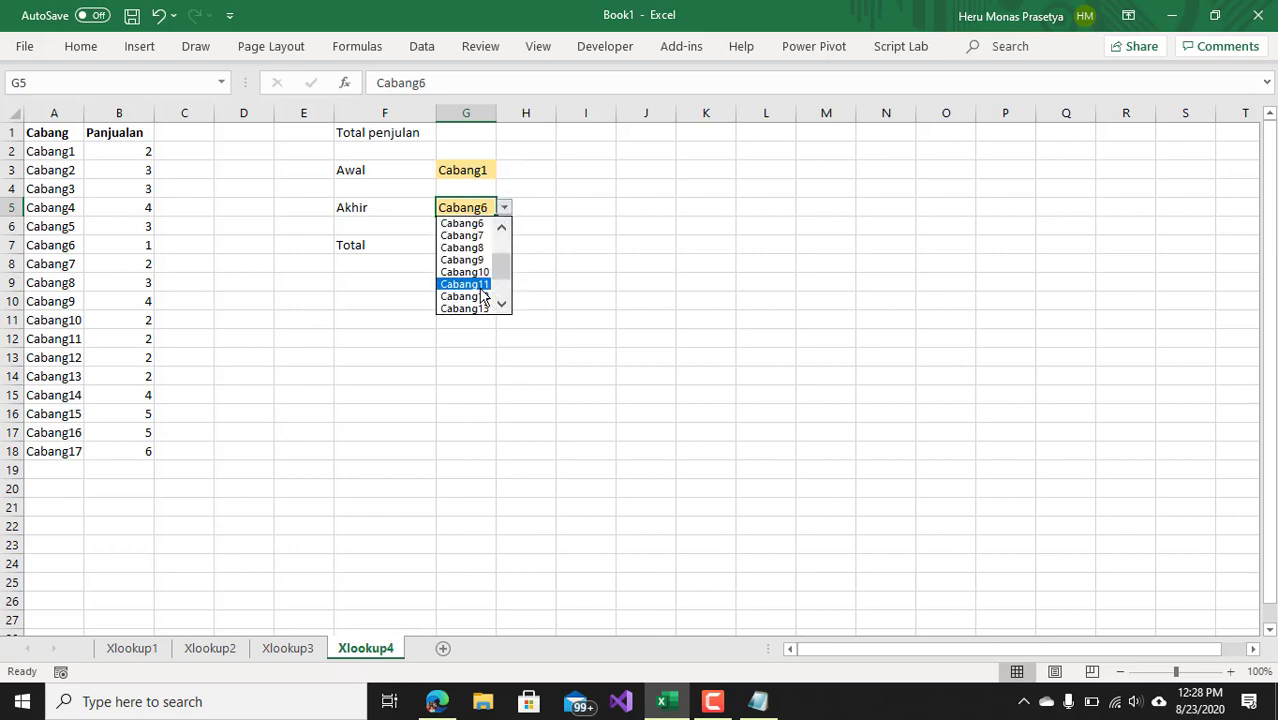
{"action": "left_click", "coordinate": [477, 272]}
{"action": "left_click", "coordinate": [540, 258]}
{"action": "left_click", "coordinate": [462, 247]}
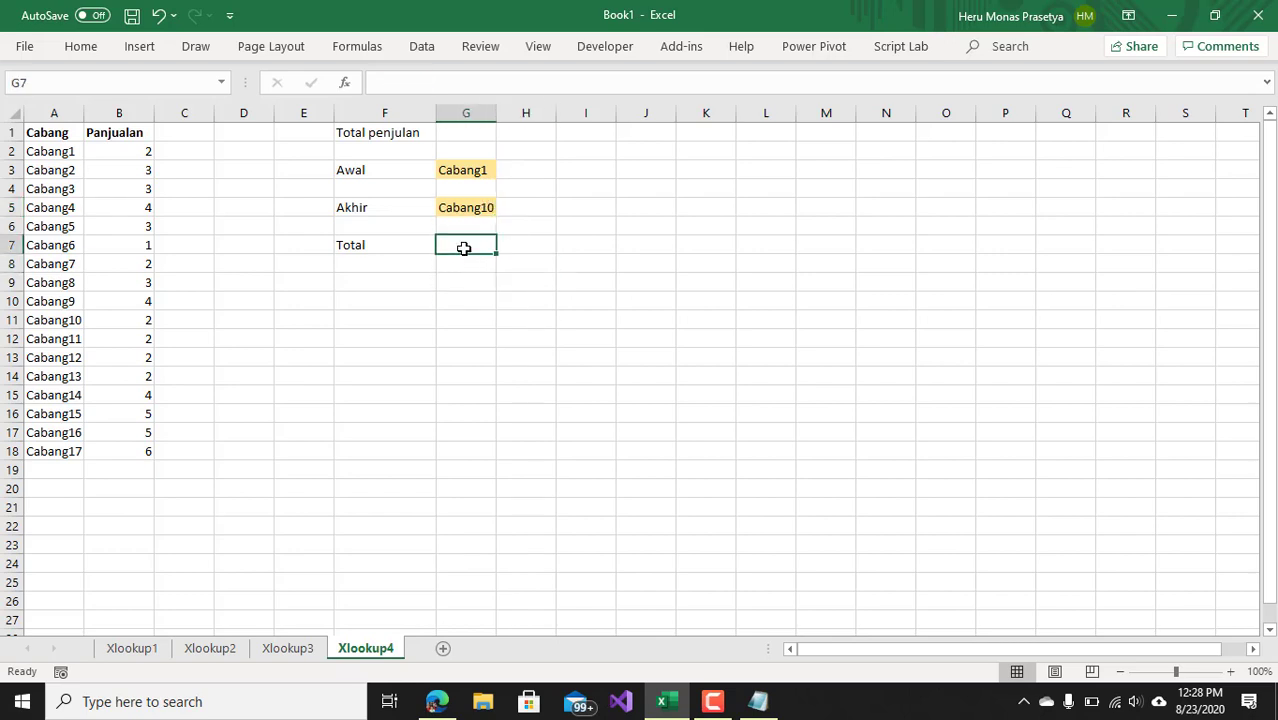
{"action": "left_click_drag", "start_coordinate": [496, 113], "coordinate": [584, 113]}
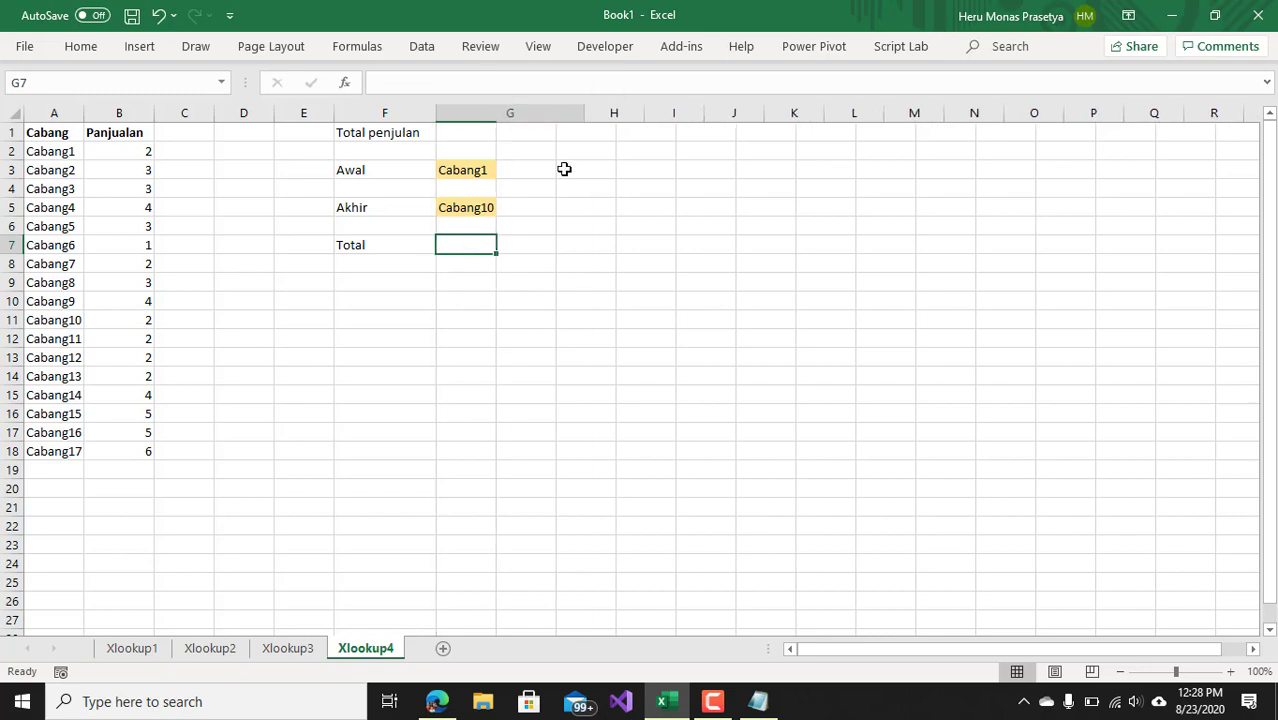
{"action": "left_click", "coordinate": [513, 169]}
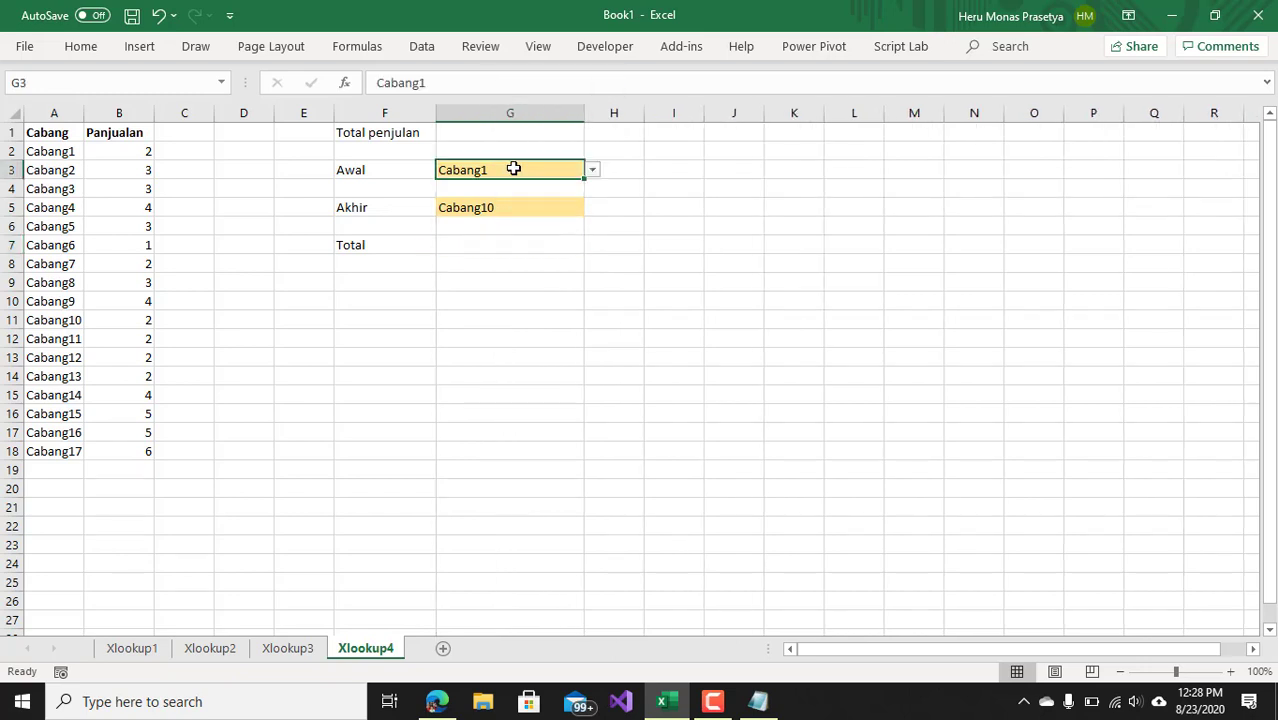
{"action": "left_click", "coordinate": [591, 171]}
{"action": "left_click", "coordinate": [592, 173]}
{"action": "left_click", "coordinate": [592, 173]}
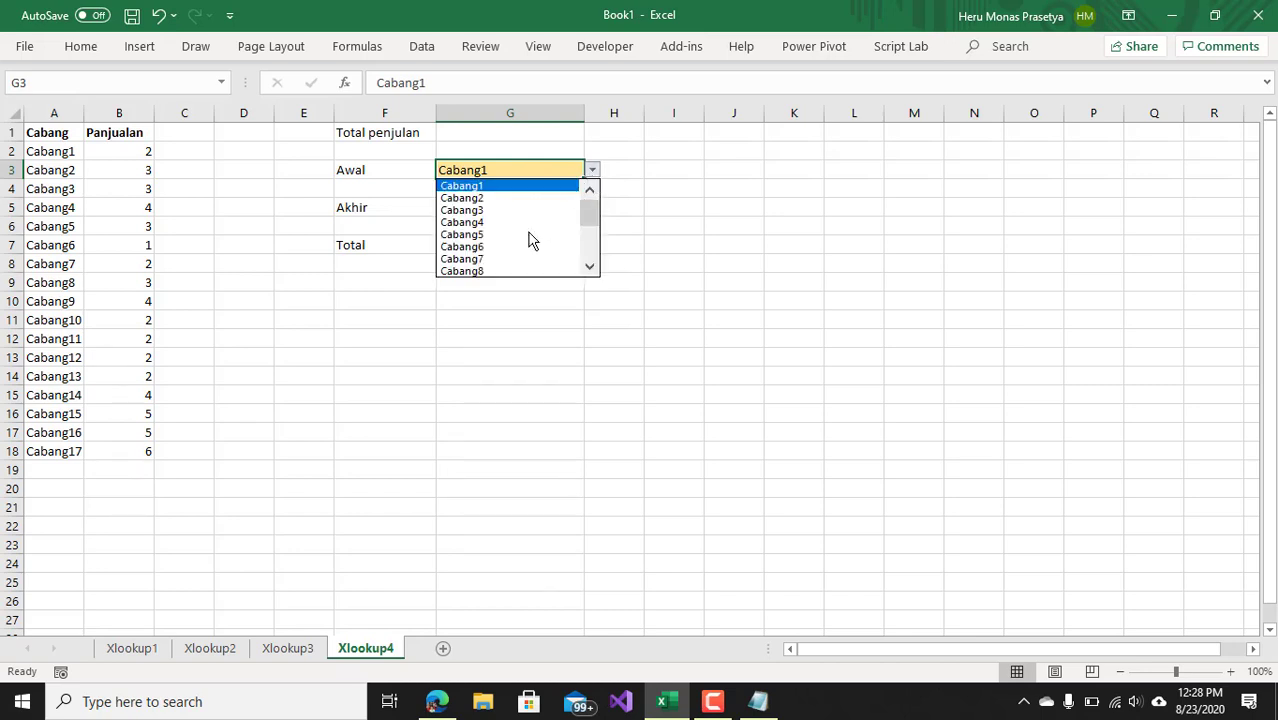
{"action": "key", "text": "Escape"}
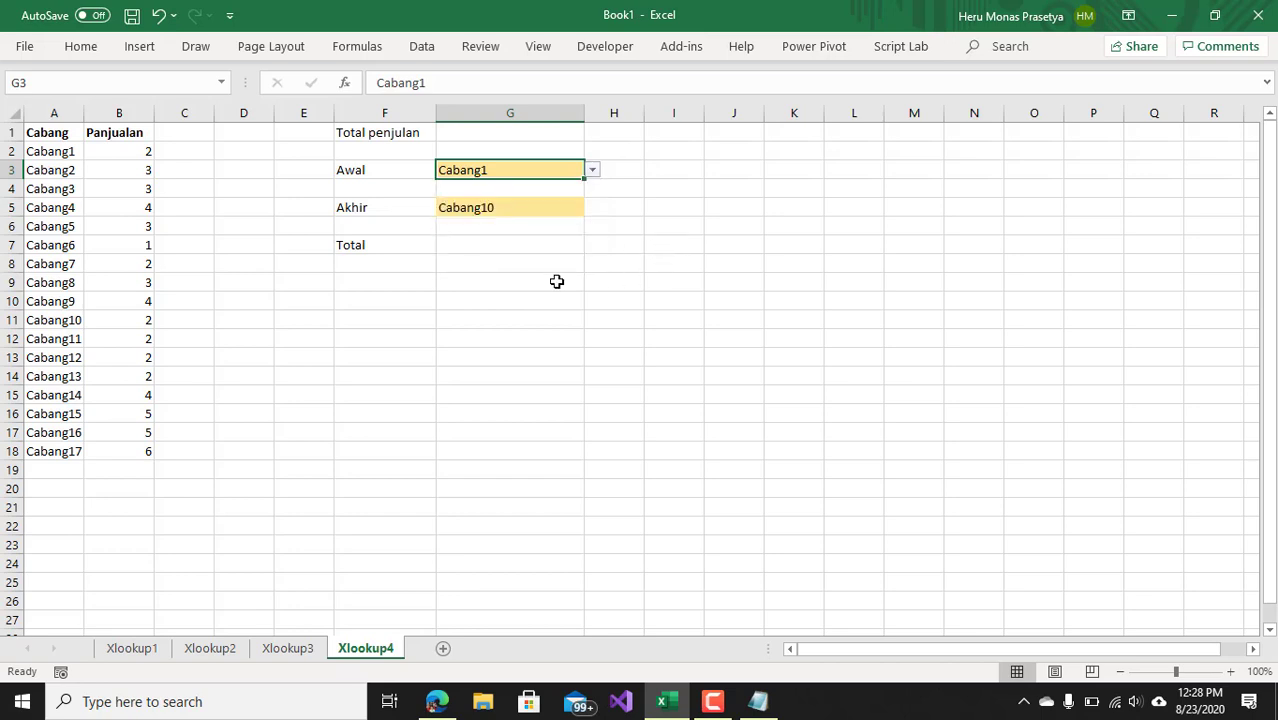
{"action": "left_click", "coordinate": [504, 247]}
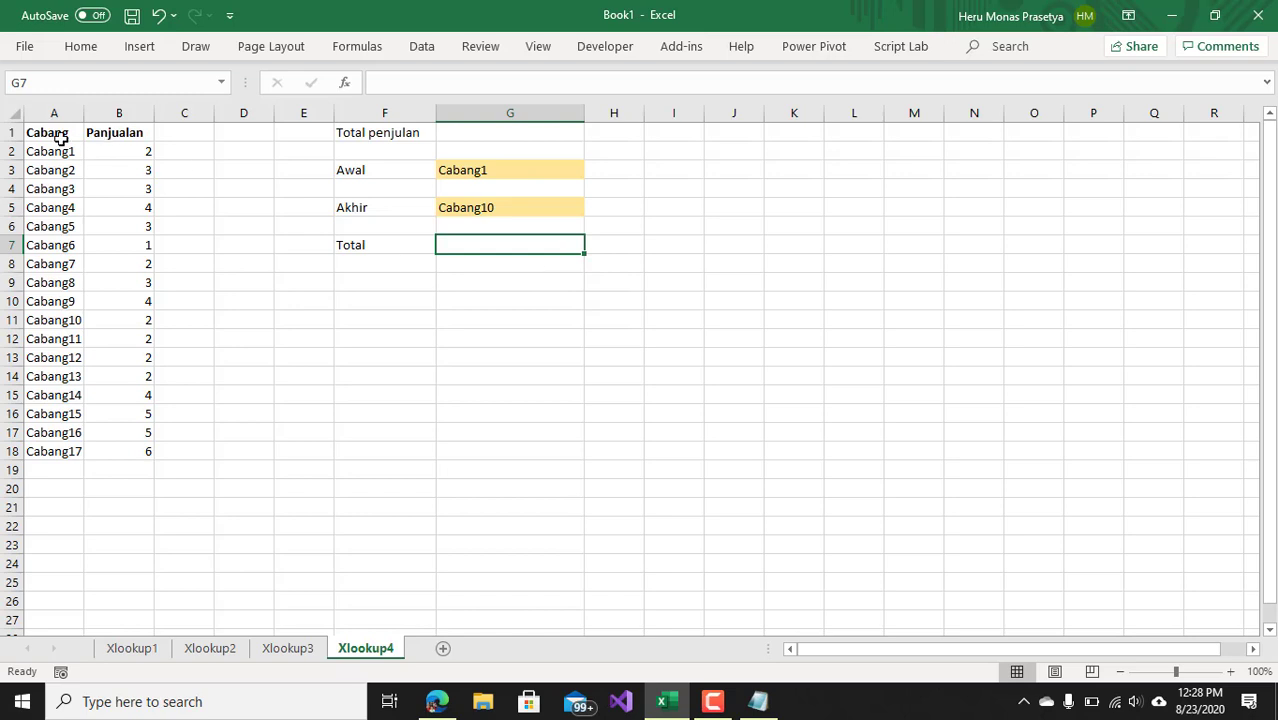
{"action": "left_click", "coordinate": [115, 157]}
{"action": "left_click_drag", "start_coordinate": [127, 152], "coordinate": [127, 321]}
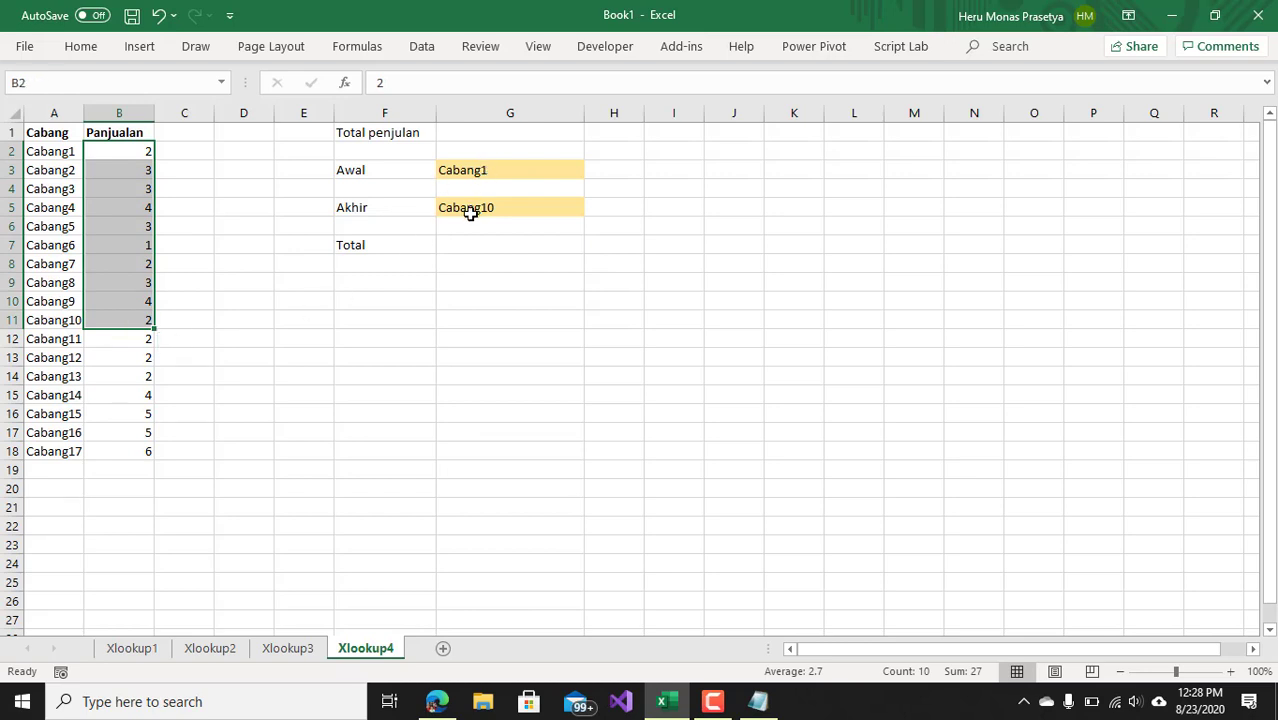
Type =SUM(XLOOKUP(G3,A2:A18,B2:B18): in G7 to return the Awal branch's sales.
{"action": "left_click", "coordinate": [515, 245]}
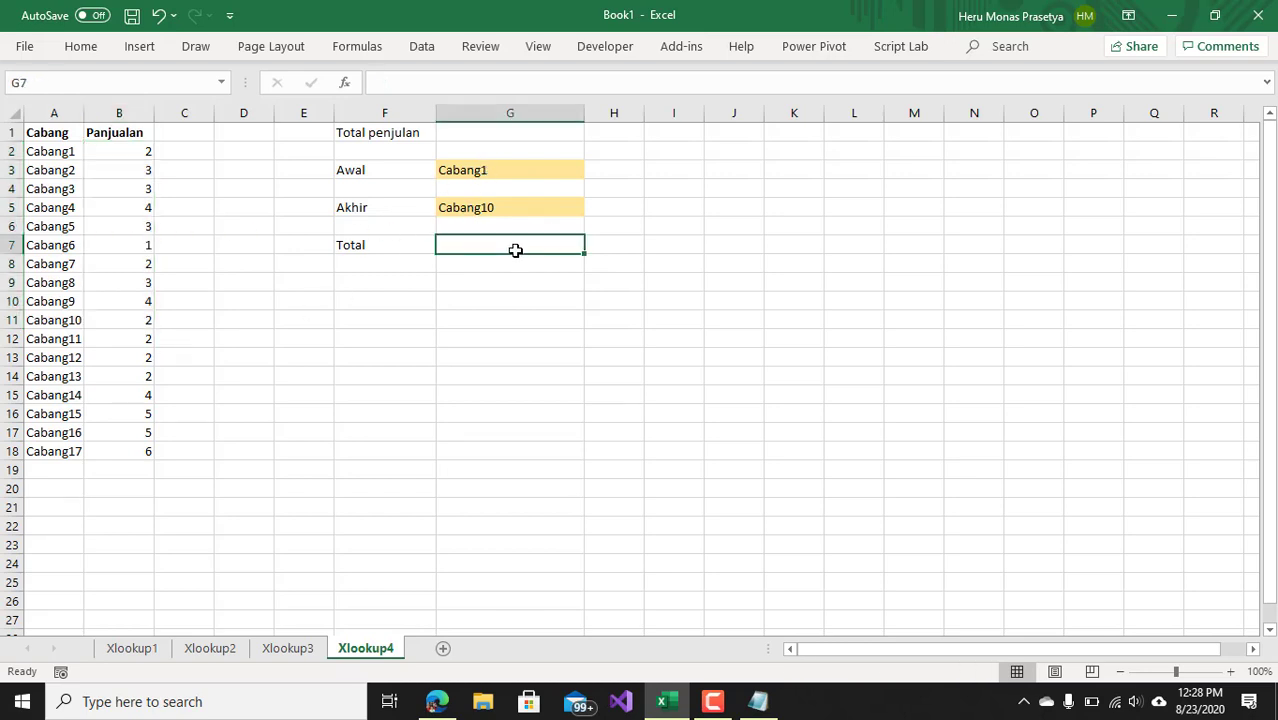
{"action": "type", "text": "=SU"}
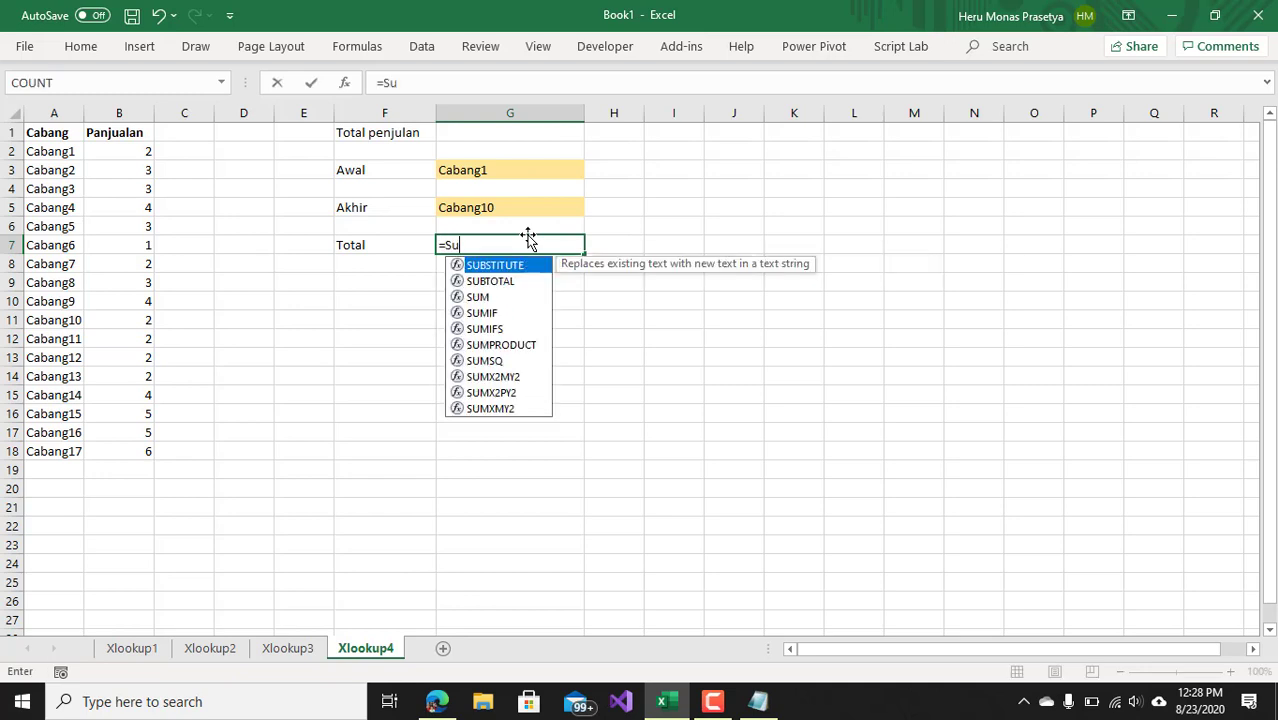
{"action": "type", "text": "M("}
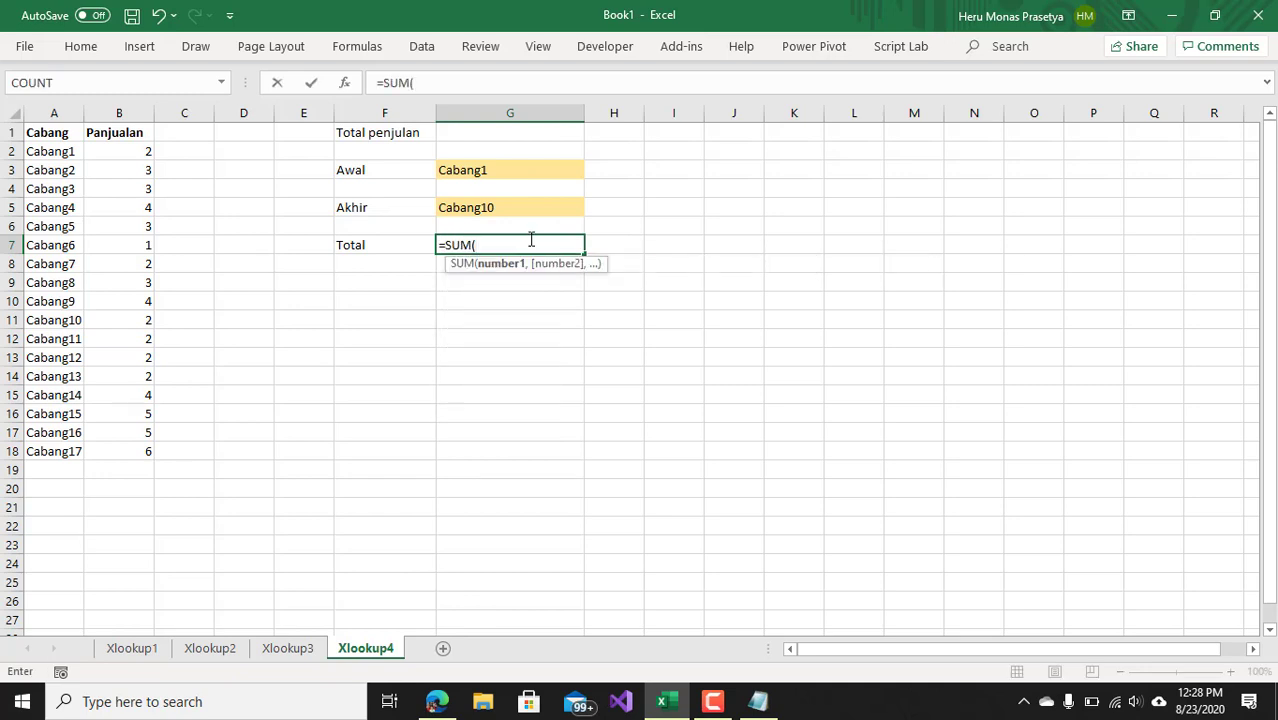
{"action": "type", "text": "xl"}
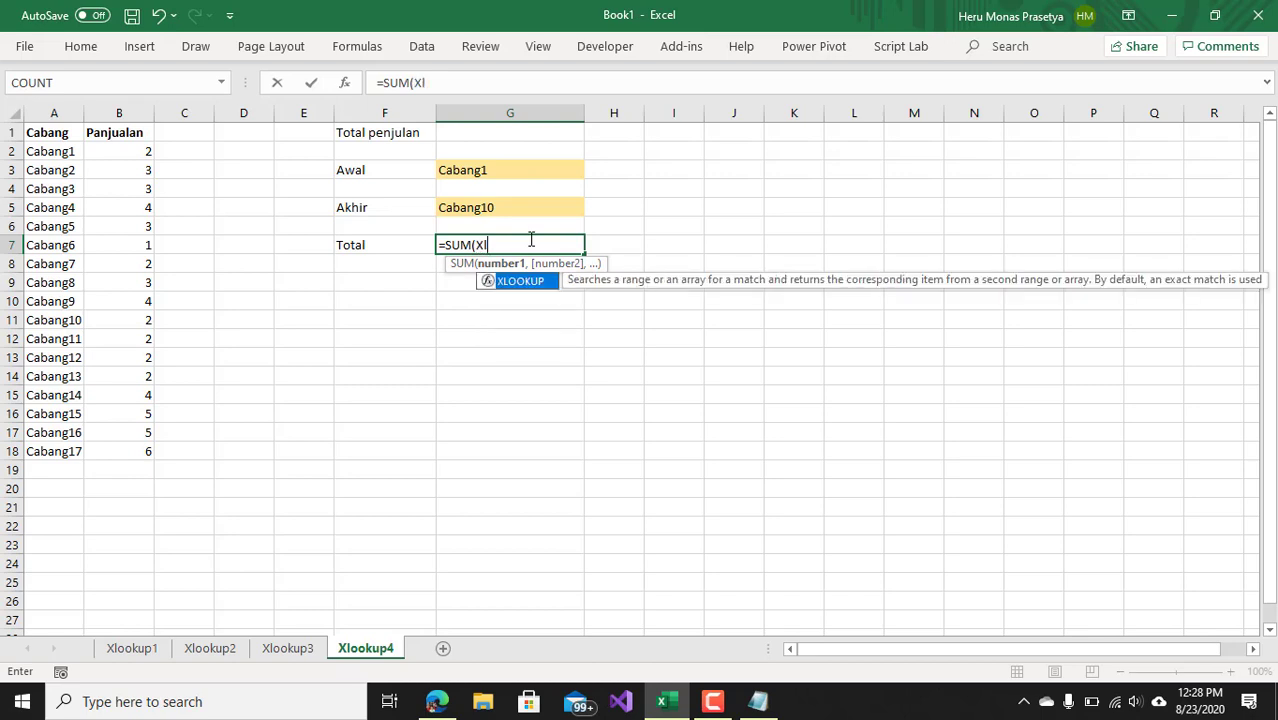
{"action": "key", "text": "Tab"}
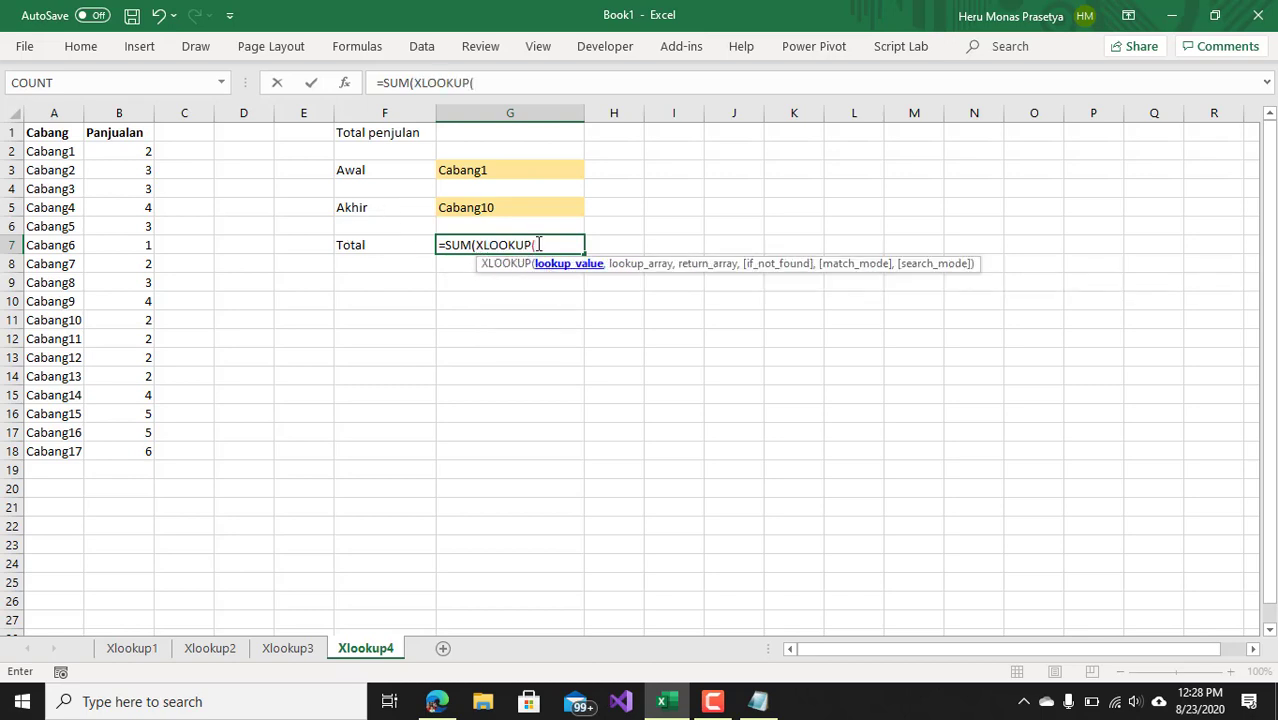
{"action": "left_click", "coordinate": [482, 169]}
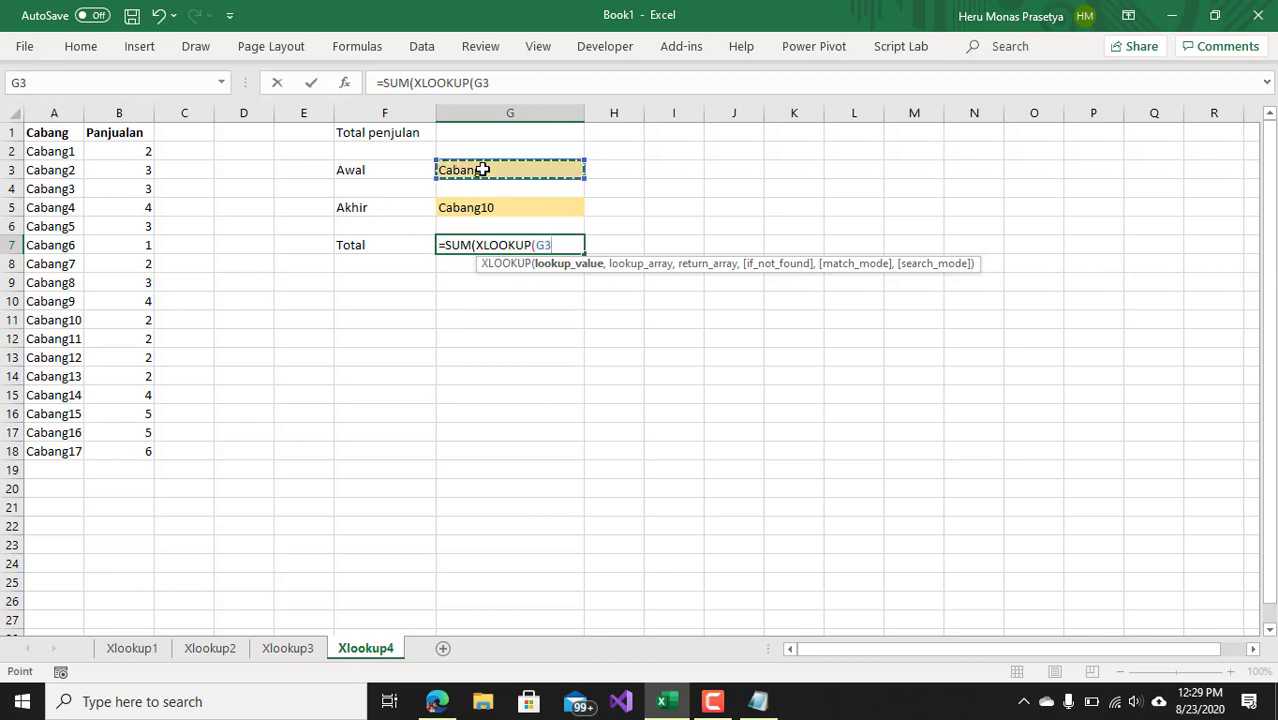
{"action": "type", "text": ","}
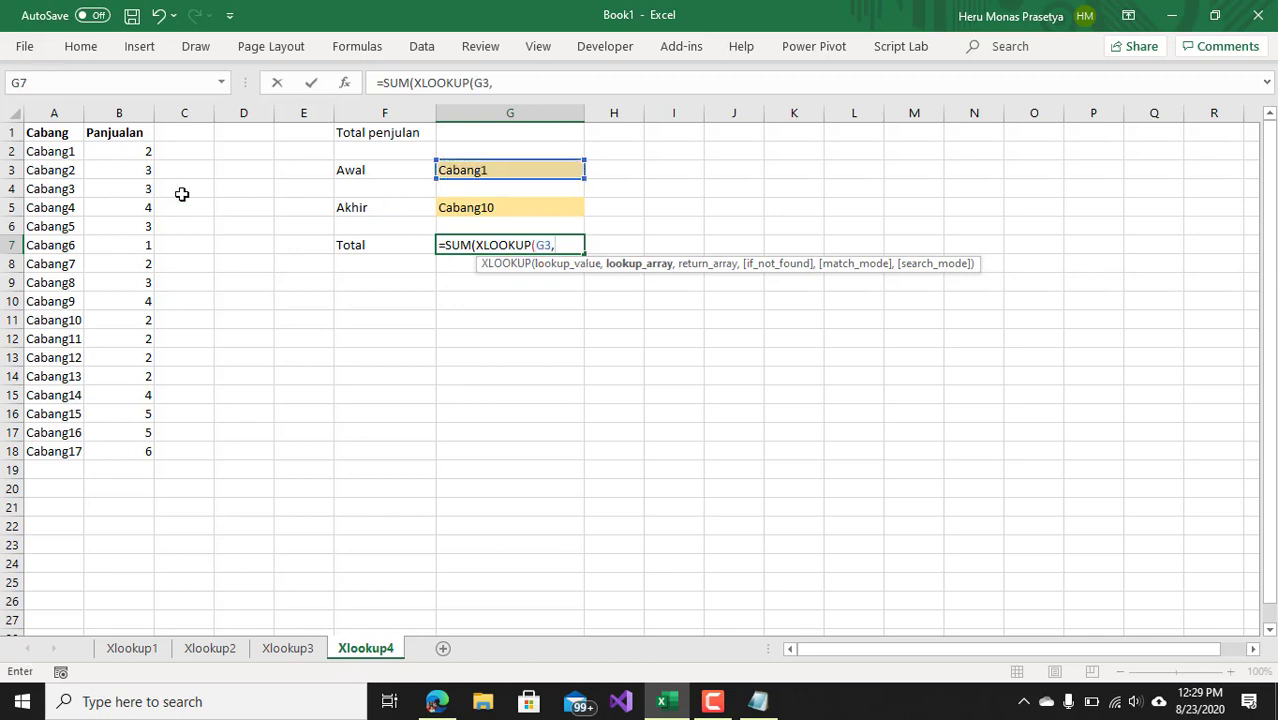
{"action": "left_click_drag", "start_coordinate": [53, 152], "coordinate": [64, 441]}
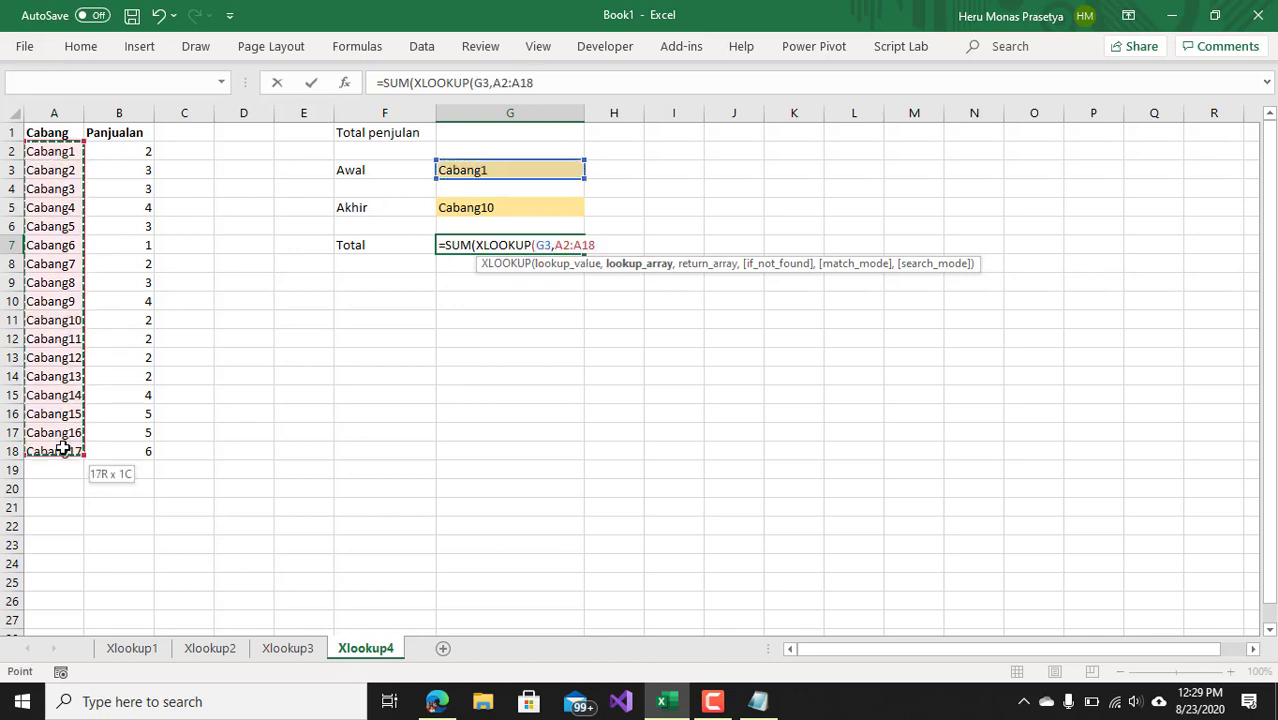
{"action": "type", "text": ","}
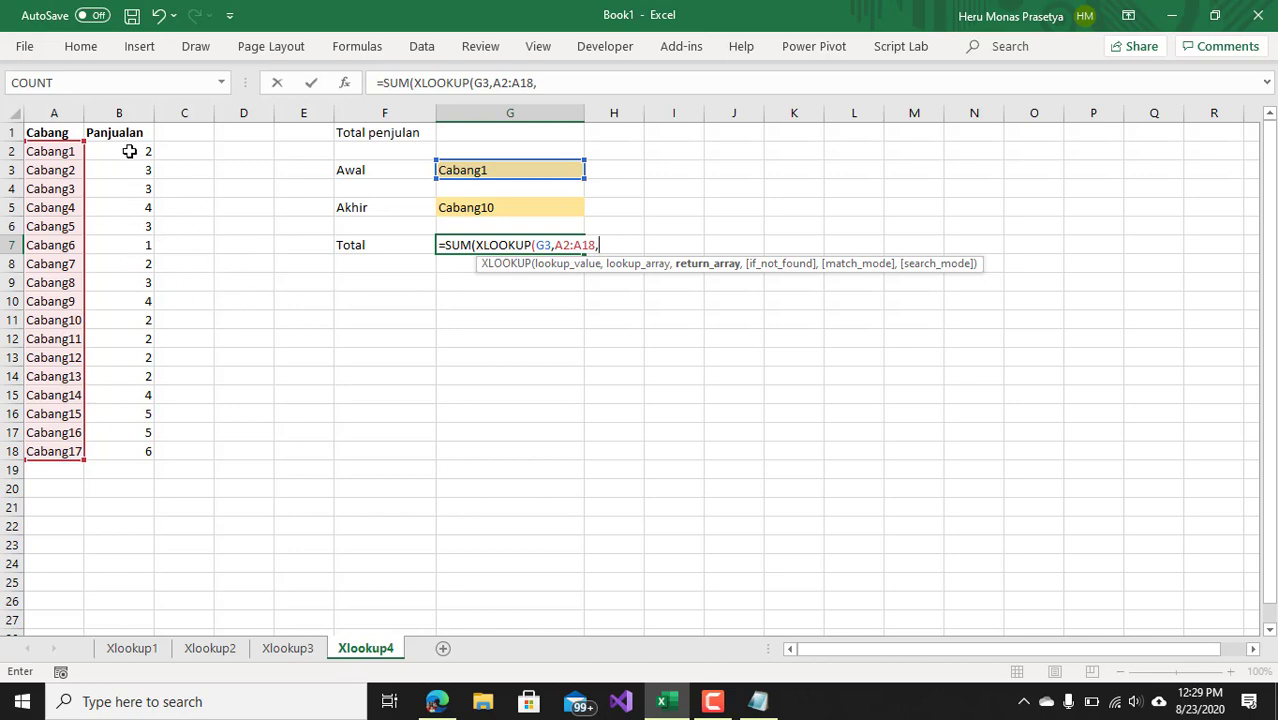
{"action": "left_click_drag", "start_coordinate": [130, 151], "coordinate": [131, 449]}
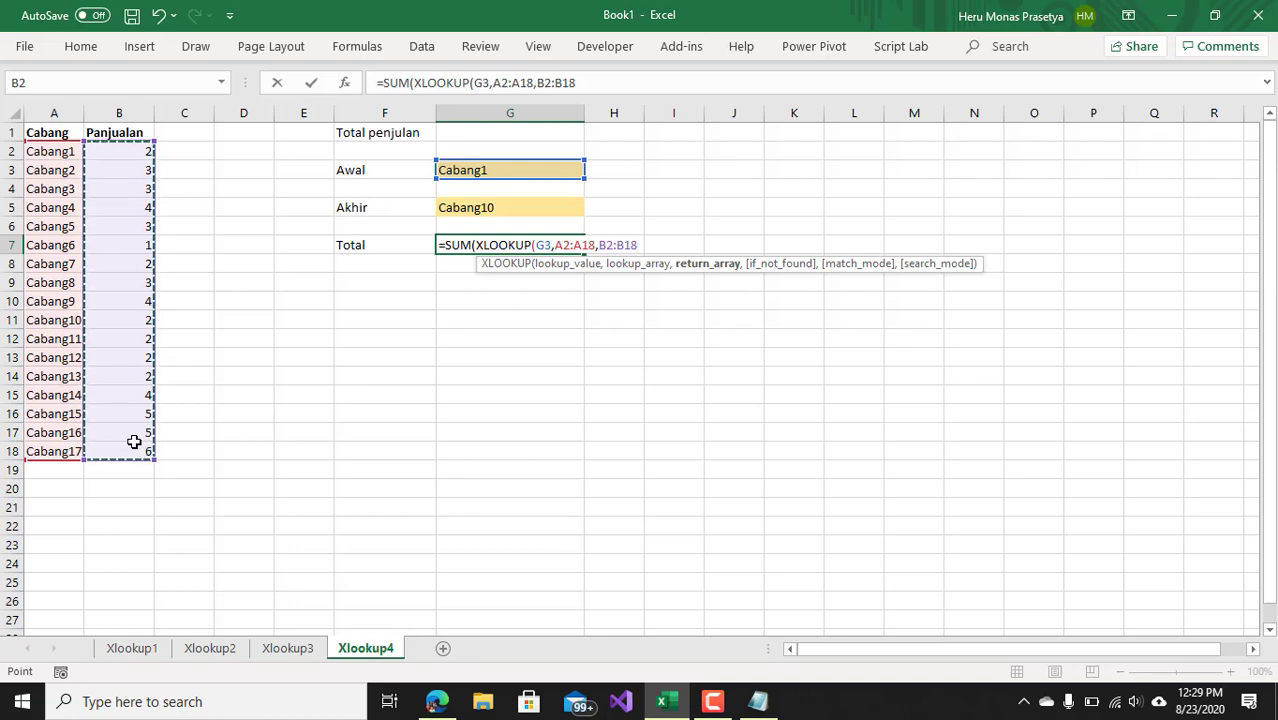
{"action": "type", "text": ")"}
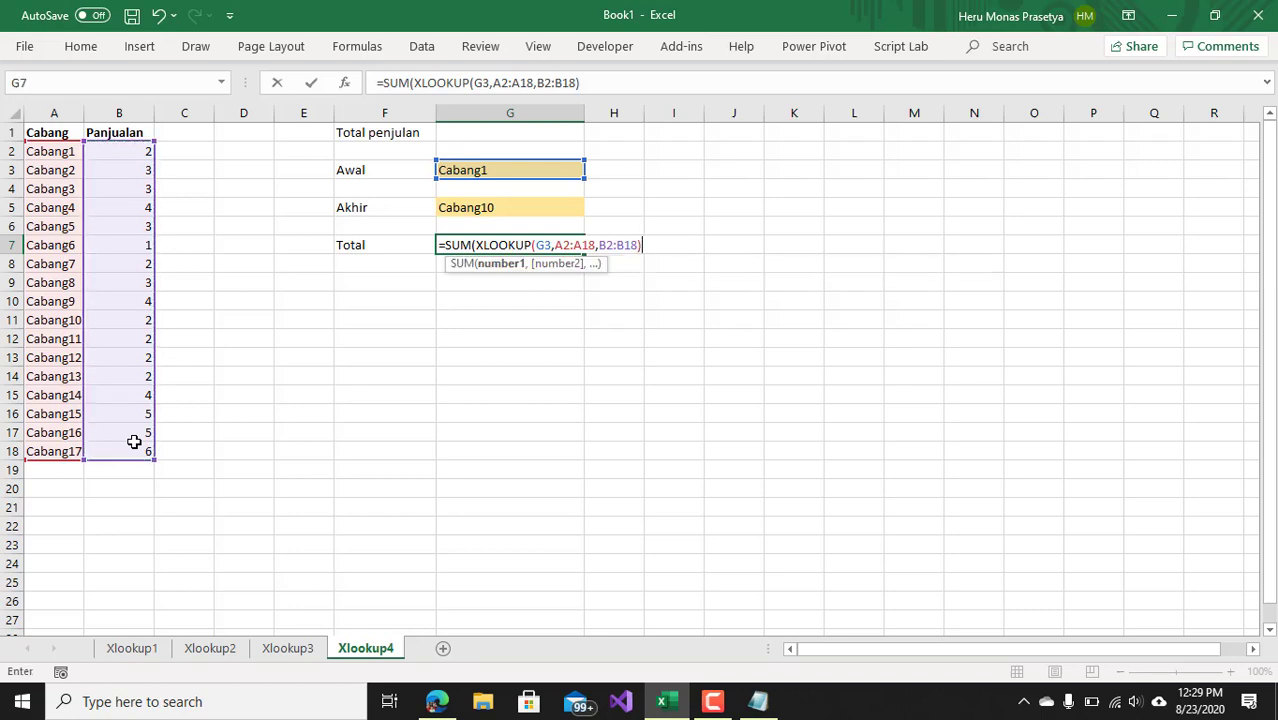
{"action": "type", "text": ":"}
{"action": "type", "text": "Xl"}
Add XLOOKUP(G5,A2:A18,B2:B18) for the Akhir branch and commit, giving a Total of 27.
{"action": "key", "text": "Tab"}
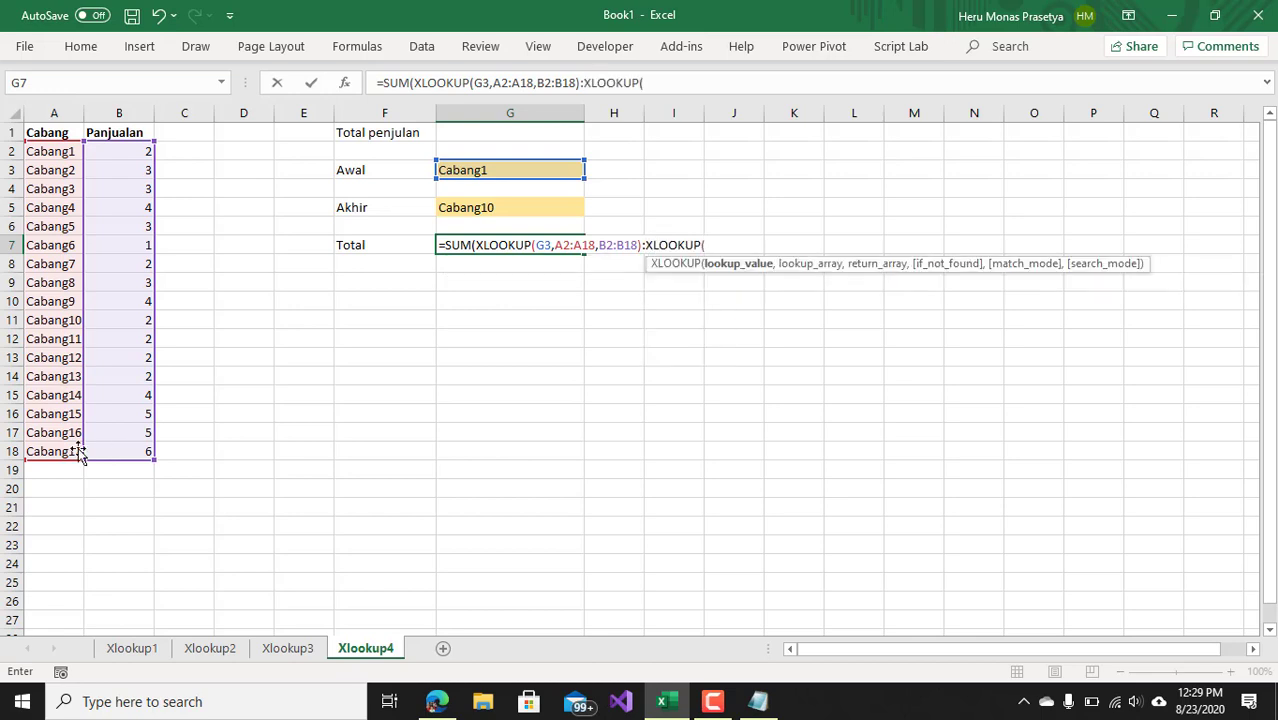
{"action": "left_click", "coordinate": [508, 208]}
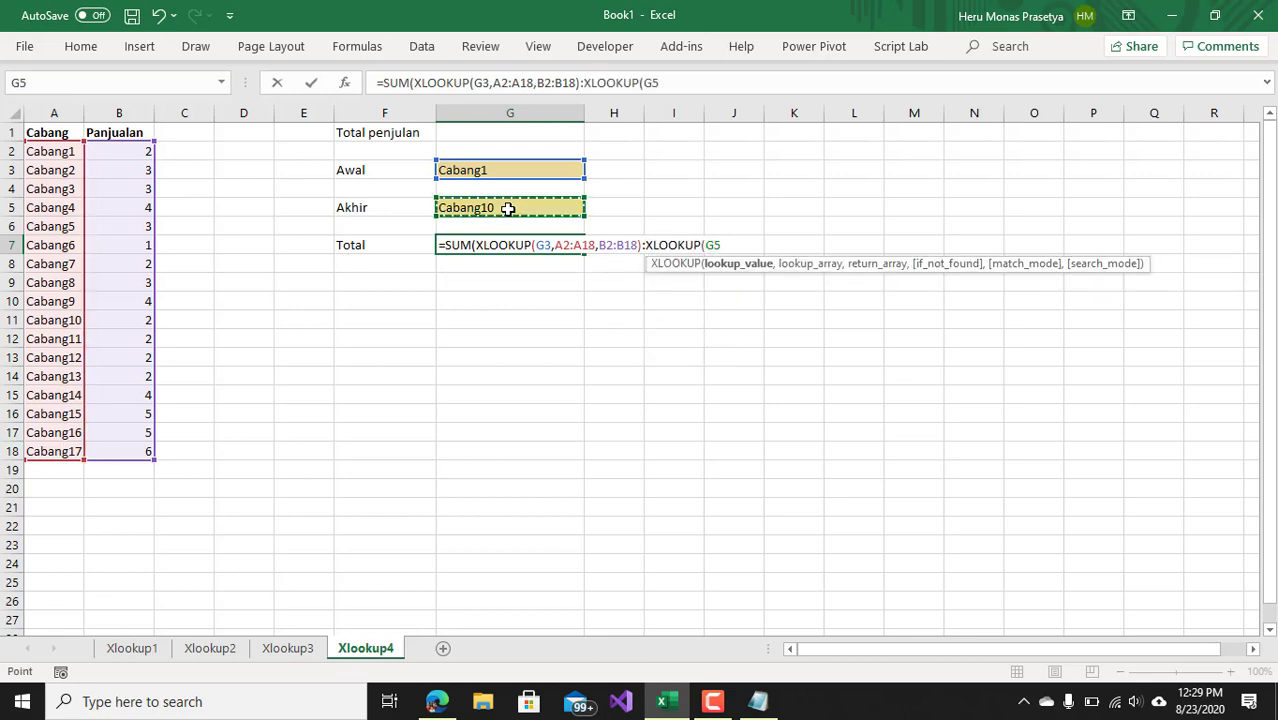
{"action": "type", "text": ","}
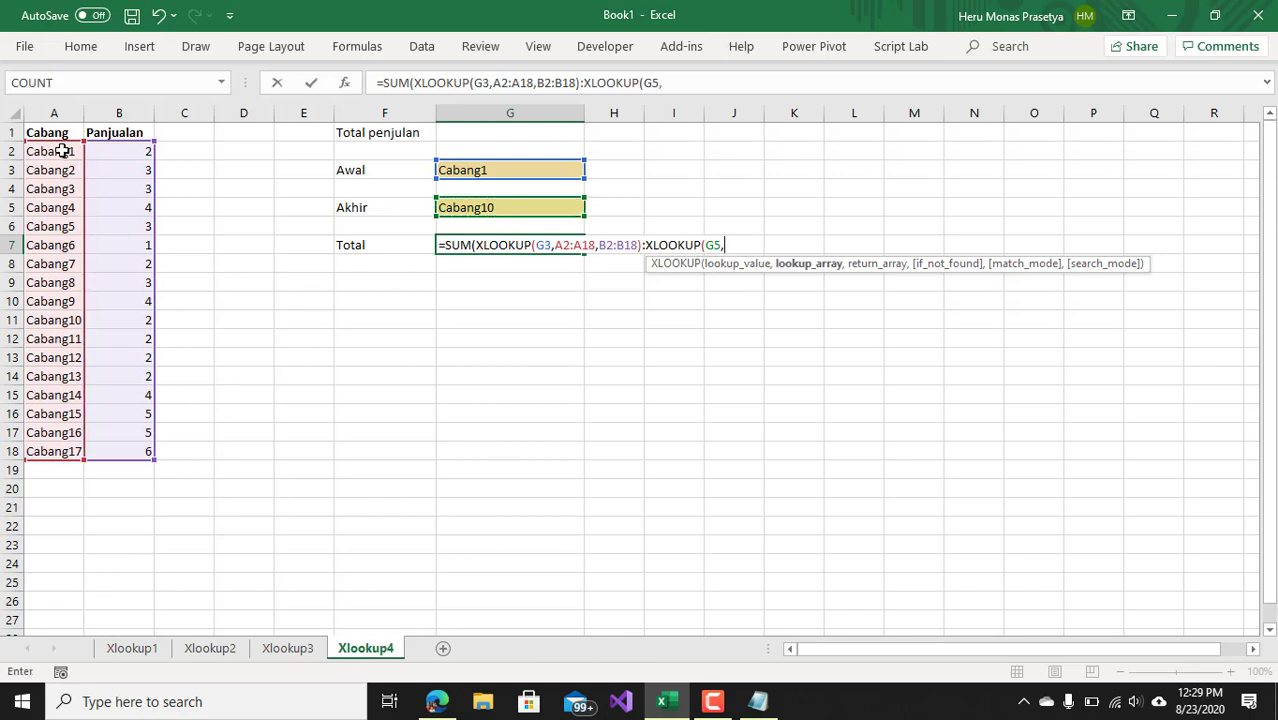
{"action": "left_click_drag", "start_coordinate": [58, 152], "coordinate": [70, 460]}
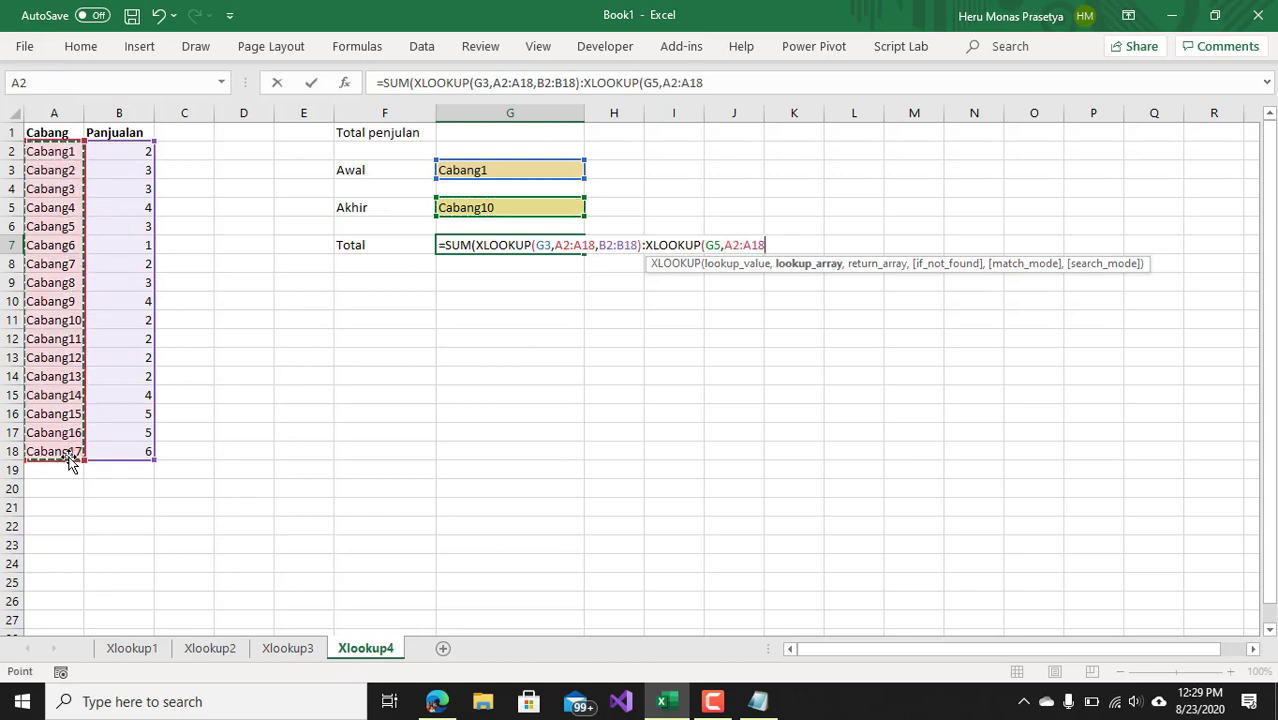
{"action": "type", "text": ","}
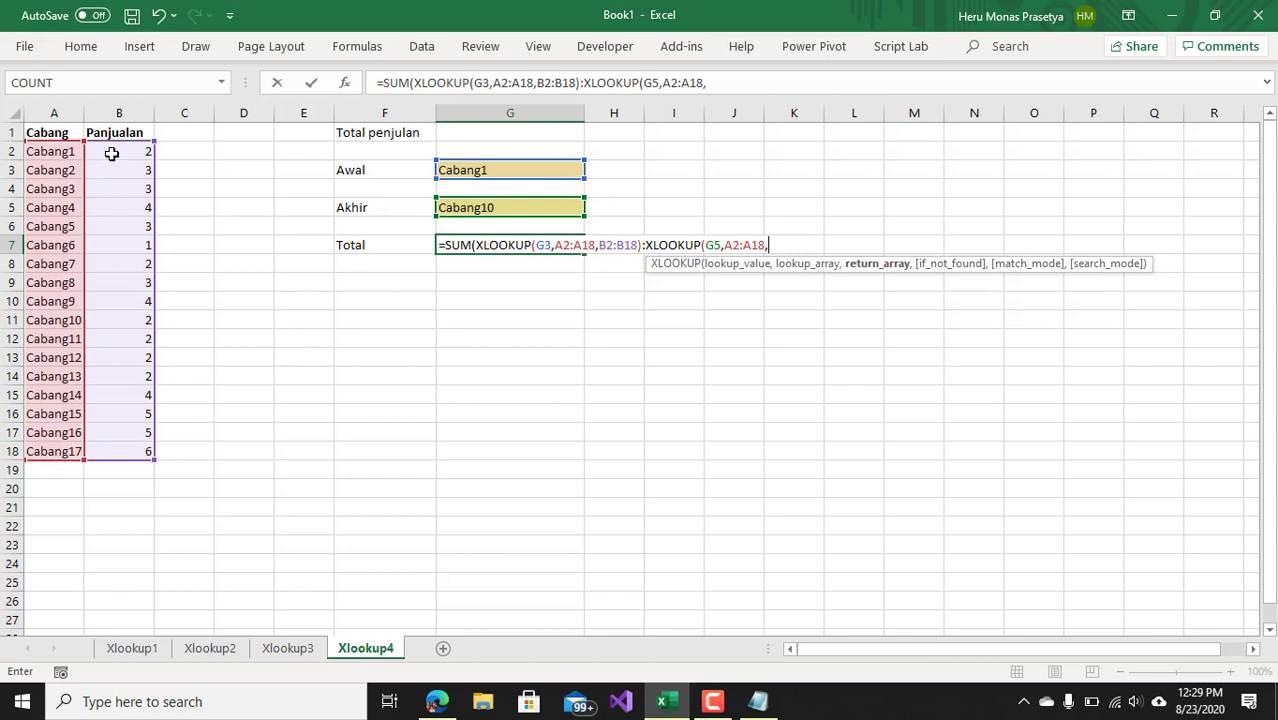
{"action": "left_click_drag", "start_coordinate": [111, 151], "coordinate": [116, 454]}
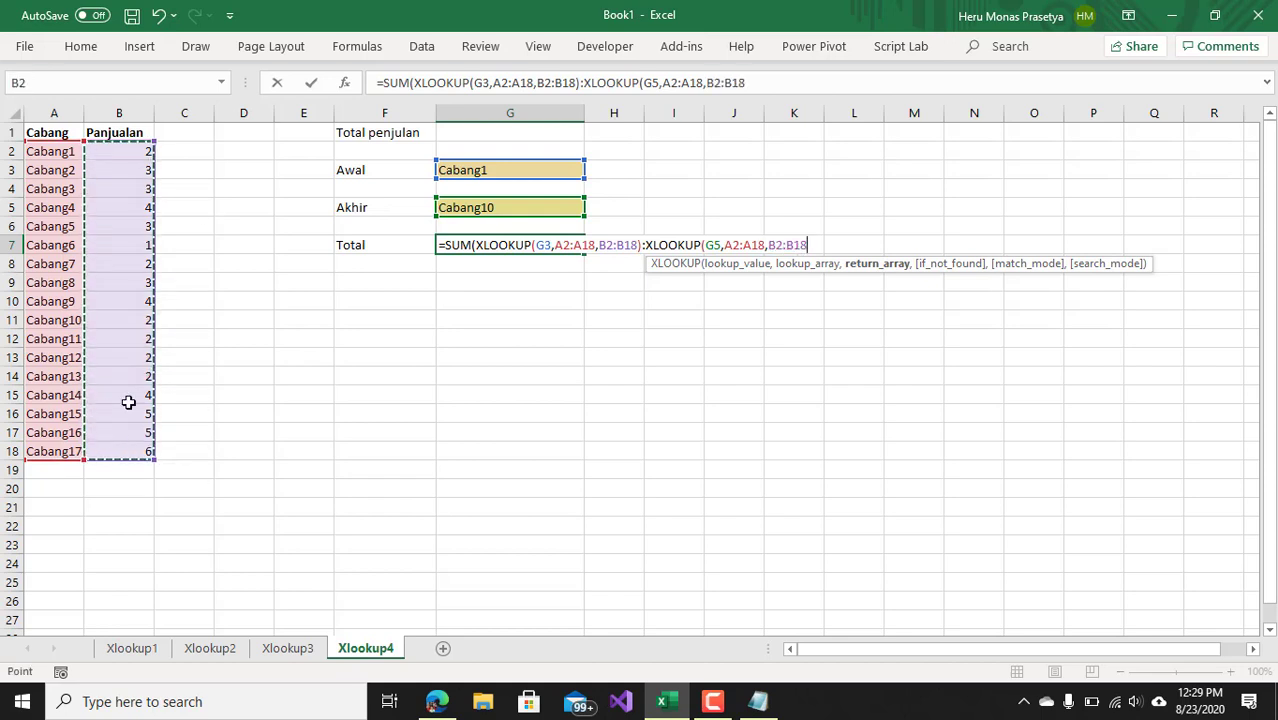
{"action": "type", "text": "))"}
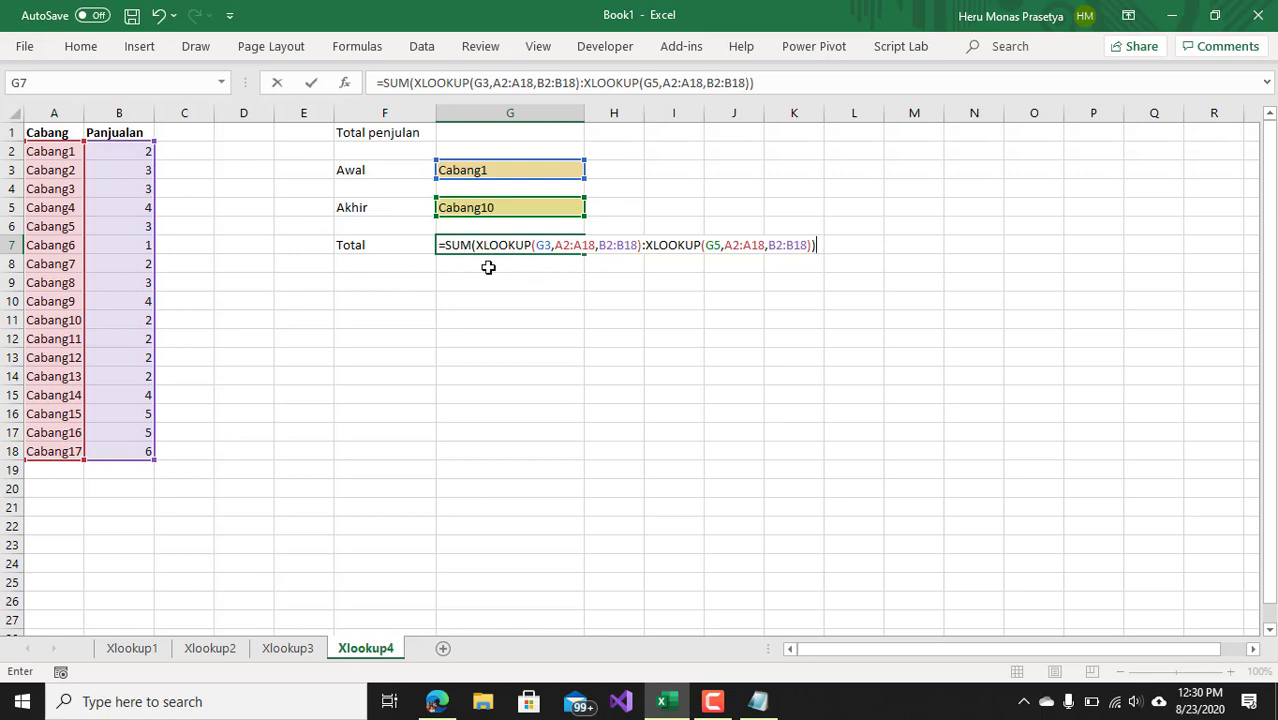
{"action": "key", "text": "Return"}
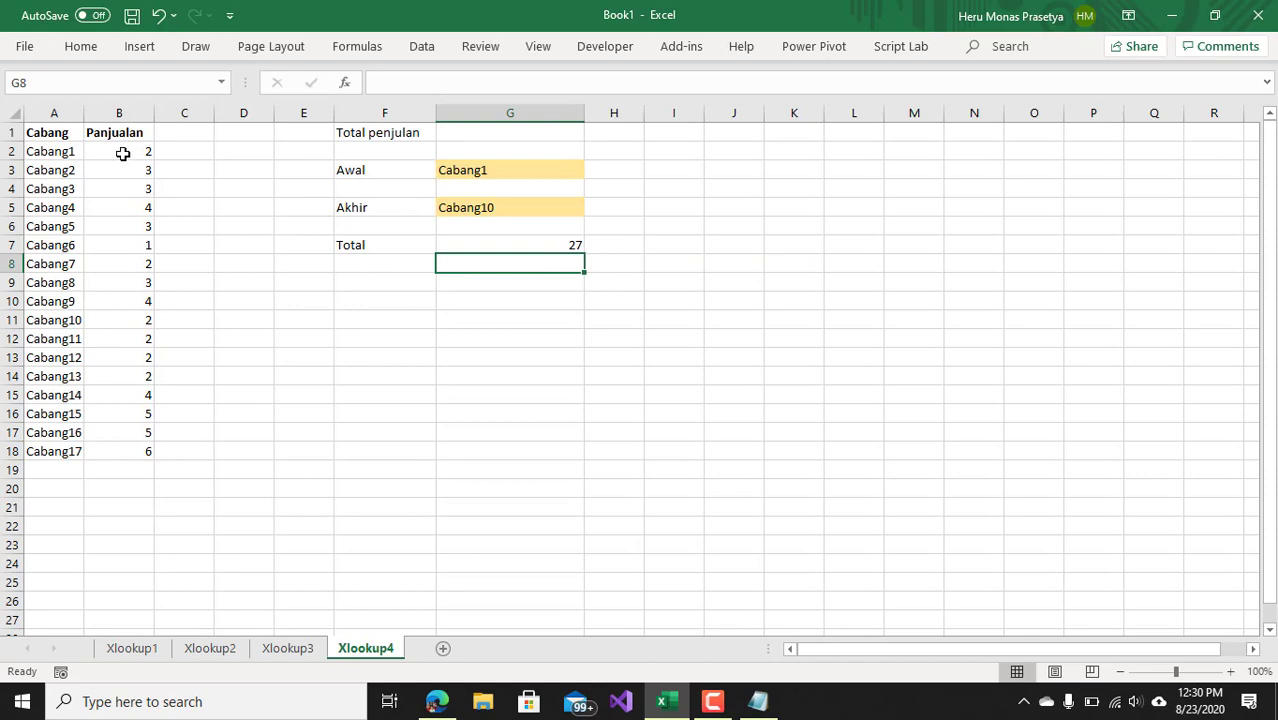
Pick Cabang5 for Awal and Cabang16 for Akhir, recalculating the Total to 35.
{"action": "left_click_drag", "start_coordinate": [122, 153], "coordinate": [120, 327]}
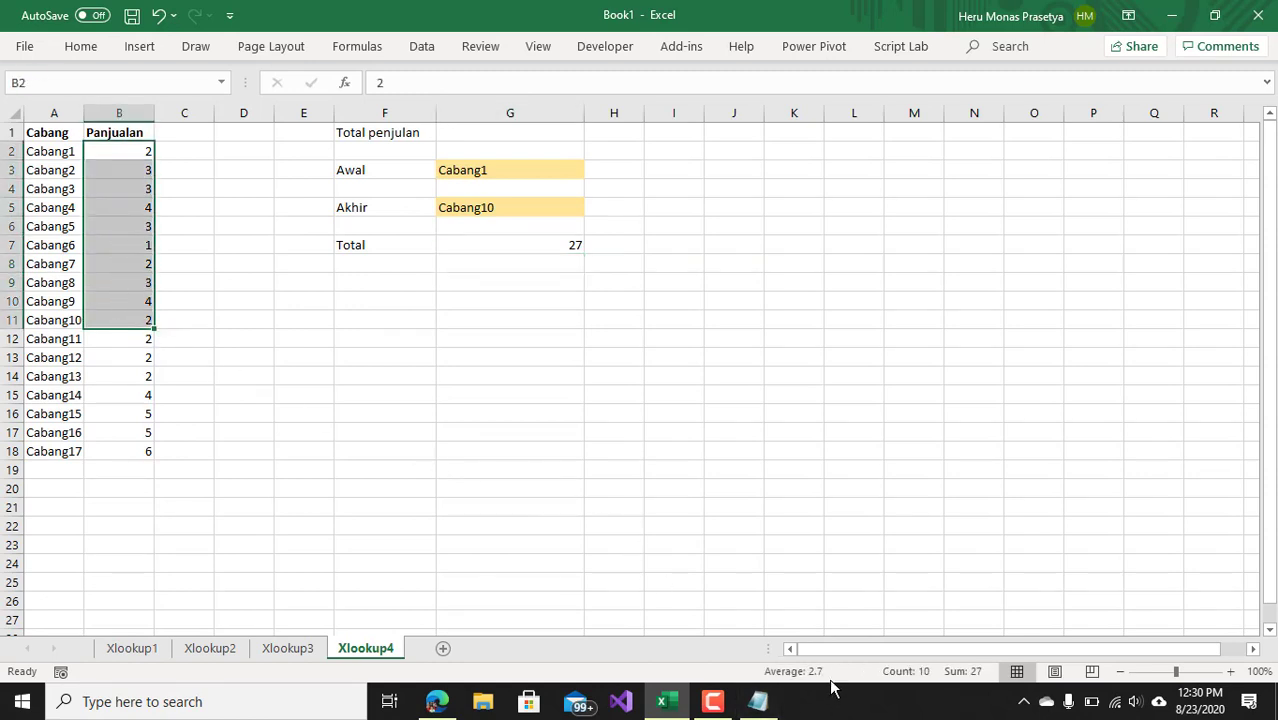
{"action": "left_click", "coordinate": [522, 170]}
{"action": "left_click", "coordinate": [592, 171]}
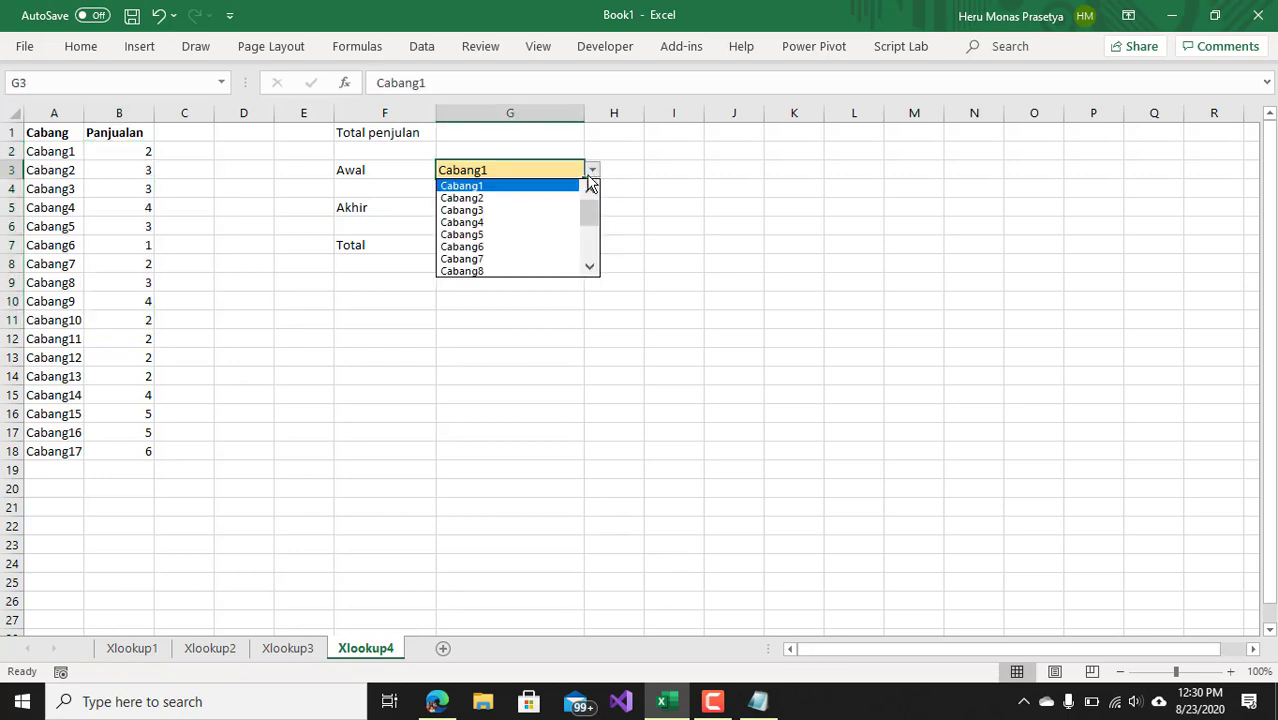
{"action": "left_click", "coordinate": [511, 236]}
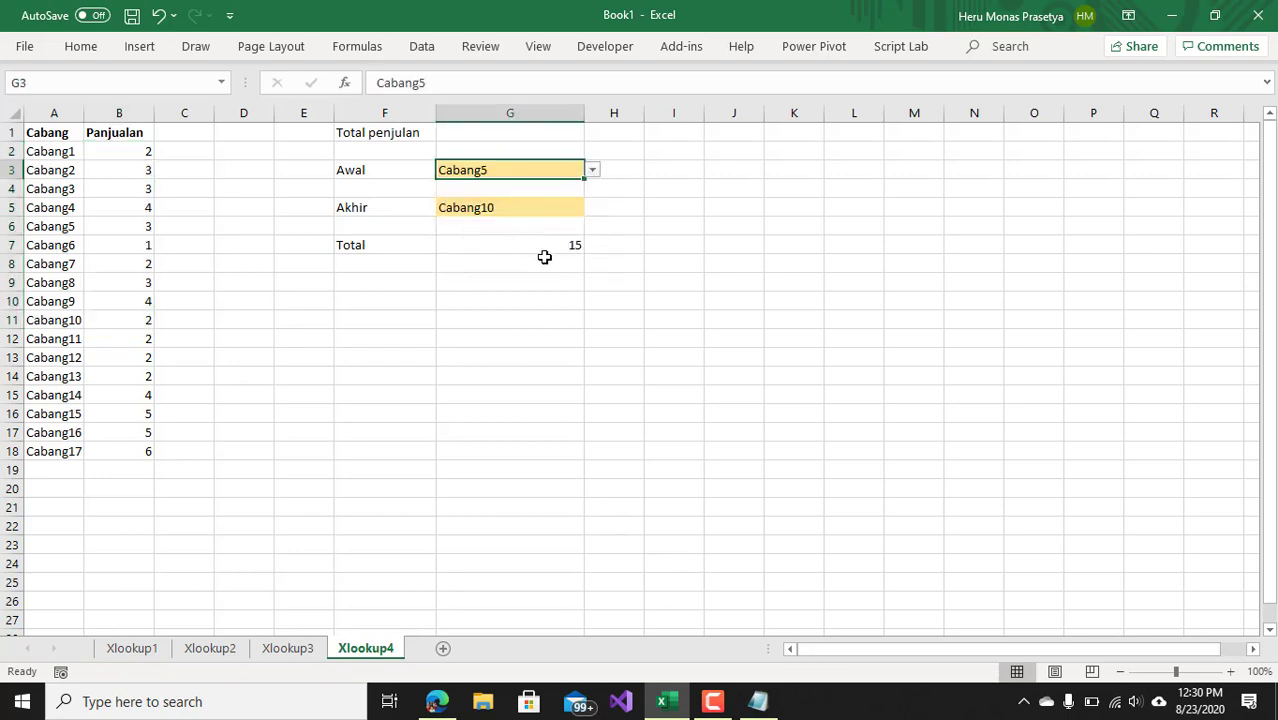
{"action": "left_click", "coordinate": [566, 207]}
{"action": "left_click", "coordinate": [592, 208]}
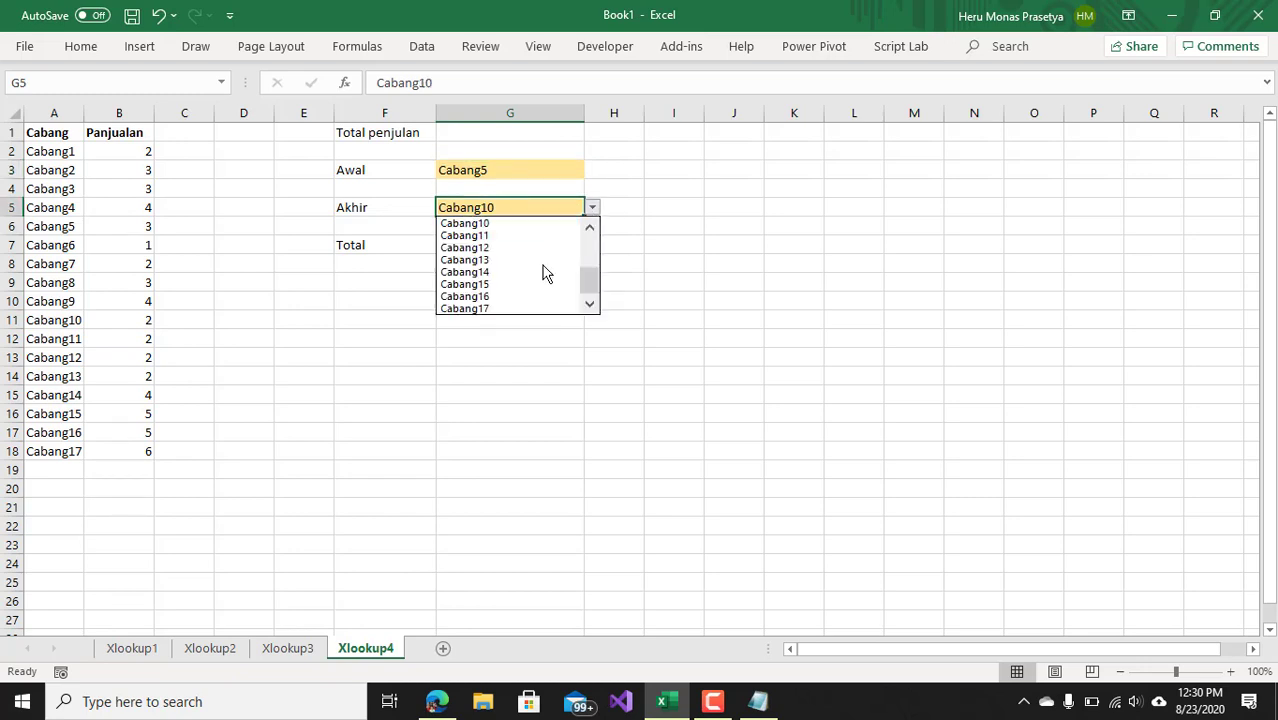
{"action": "left_click", "coordinate": [530, 296]}
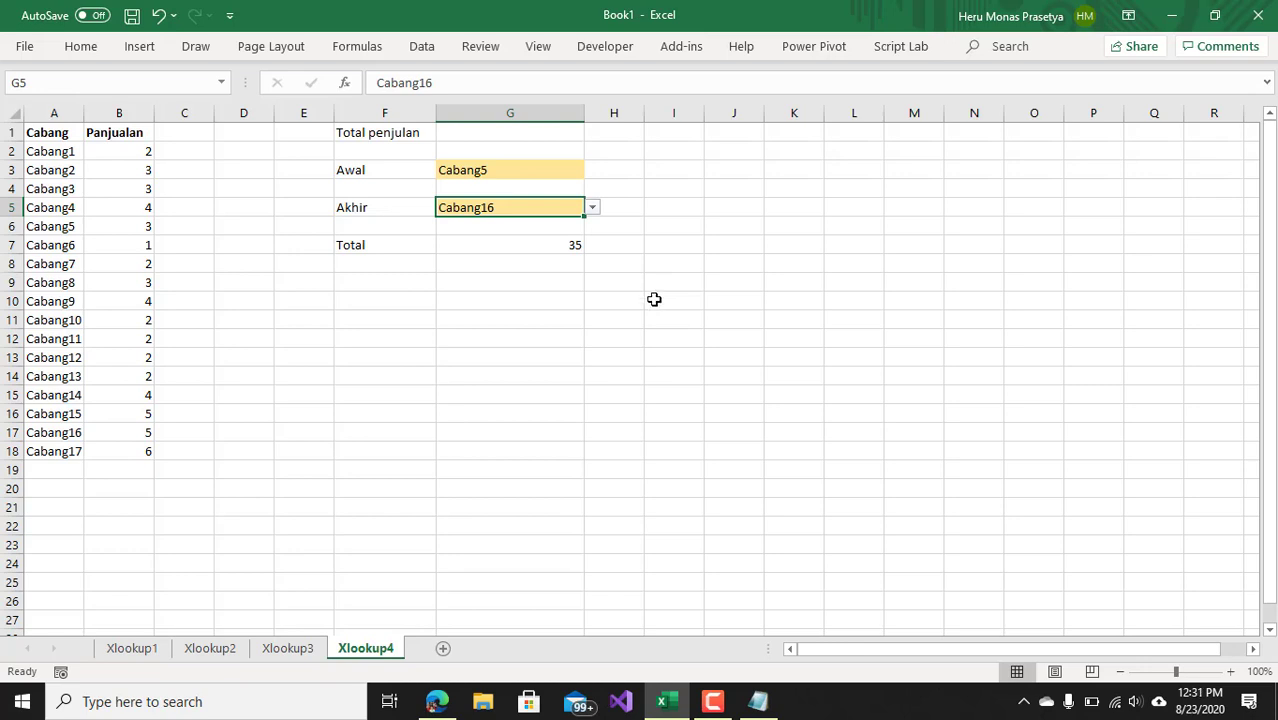
{"action": "left_click", "coordinate": [654, 319]}
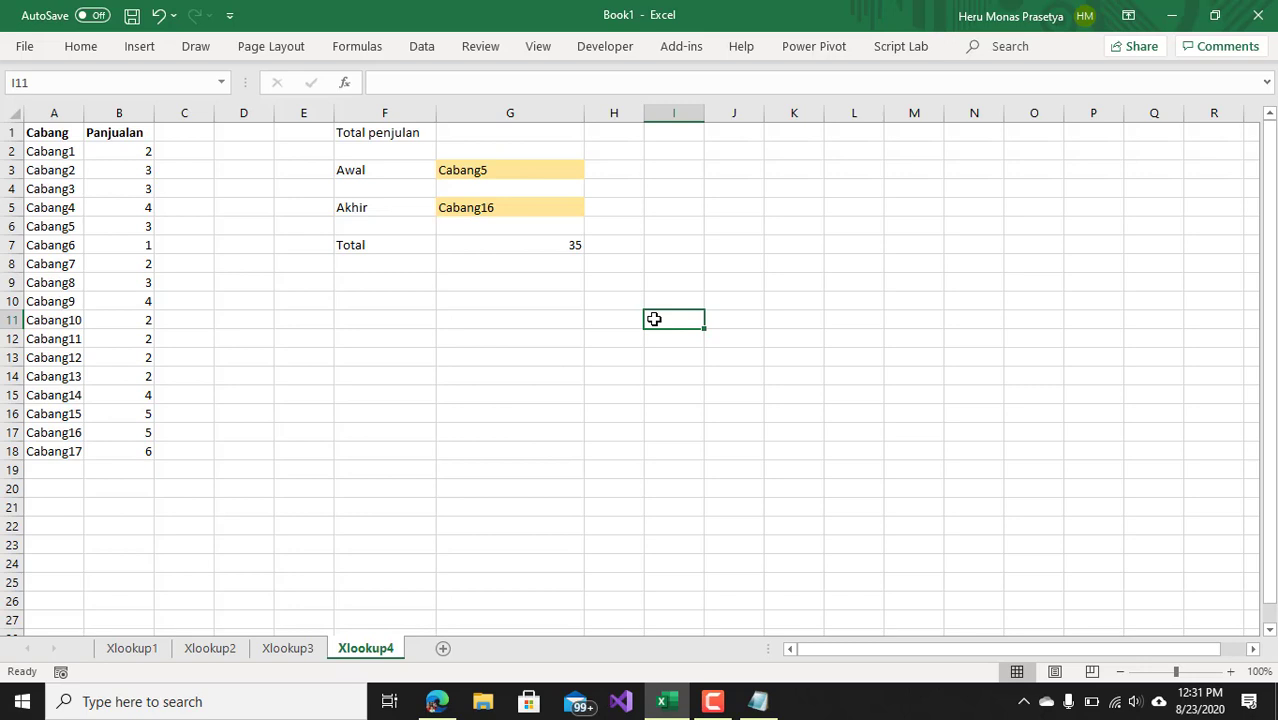
{"action": "left_click", "coordinate": [712, 701]}
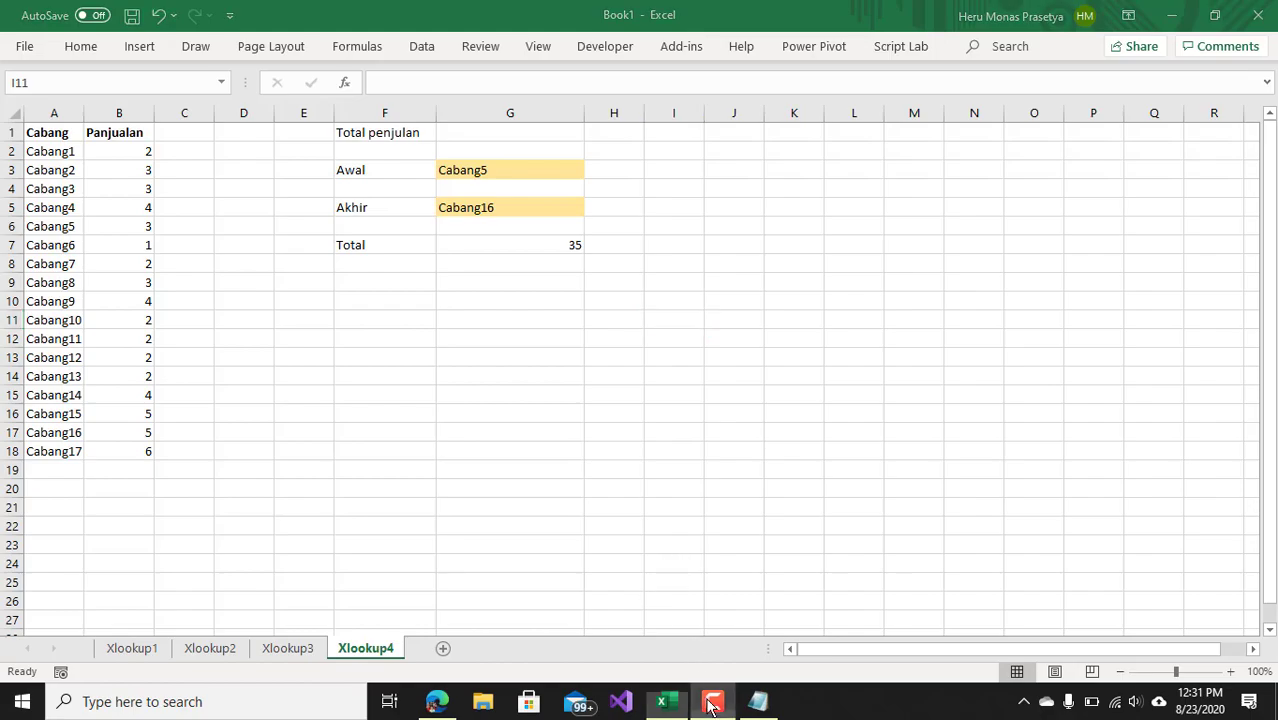